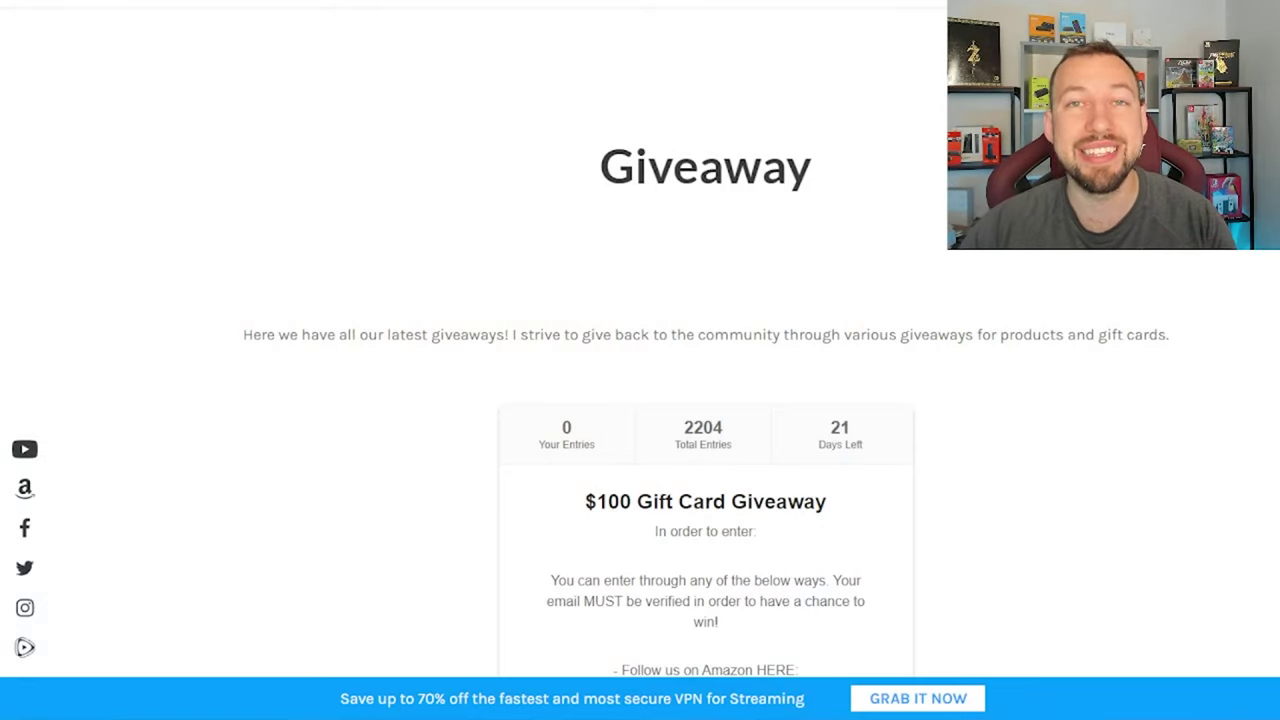
# - Examine the giveaway page's $100 Gift Card and 2 Gel Blasters Pistols giveaways and their entry requirements
pyautogui.scroll(-1, 1130, 257)
pyautogui.scroll(-1, 1130, 257)
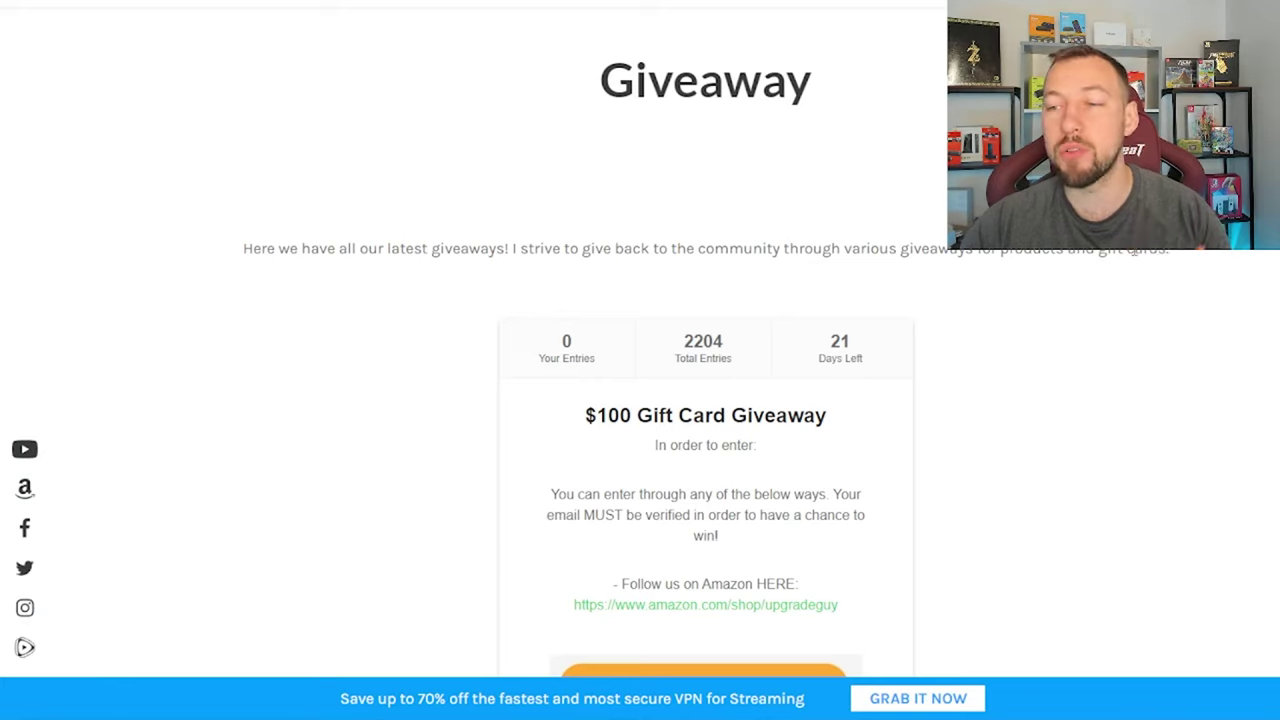
pyautogui.scroll(-1, 1131, 252)
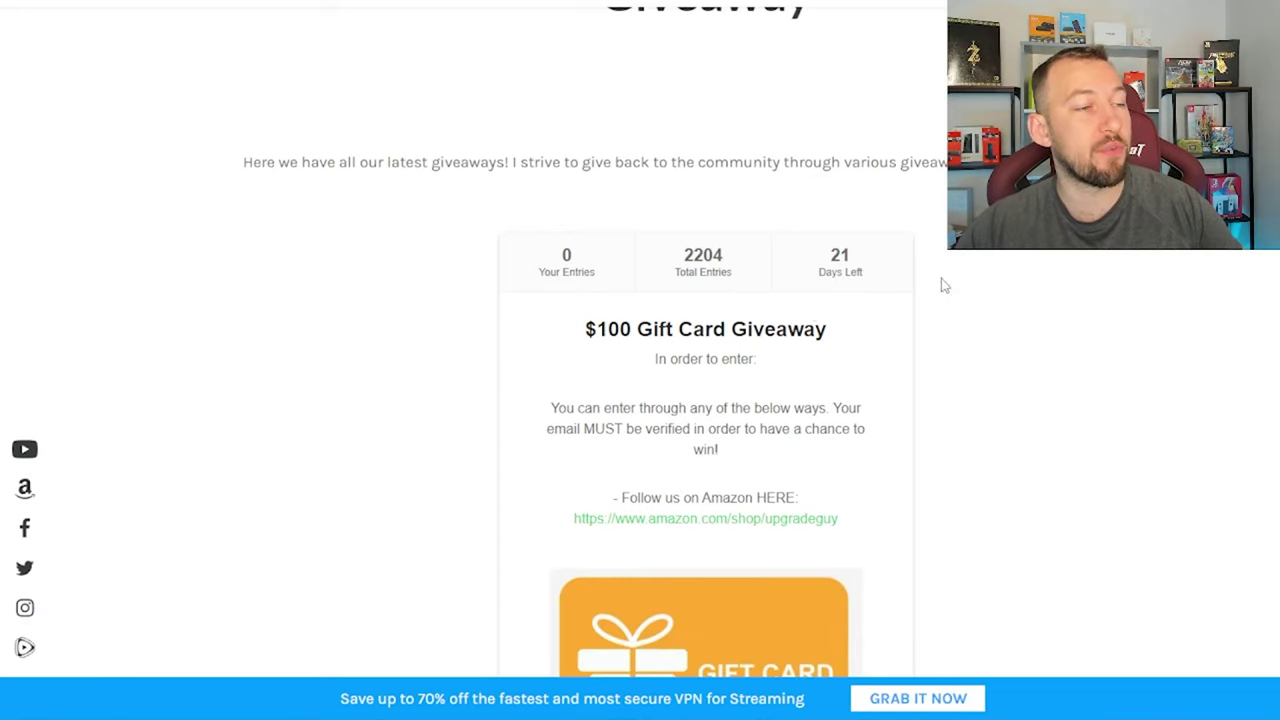
pyautogui.scroll(-2, 786, 312)
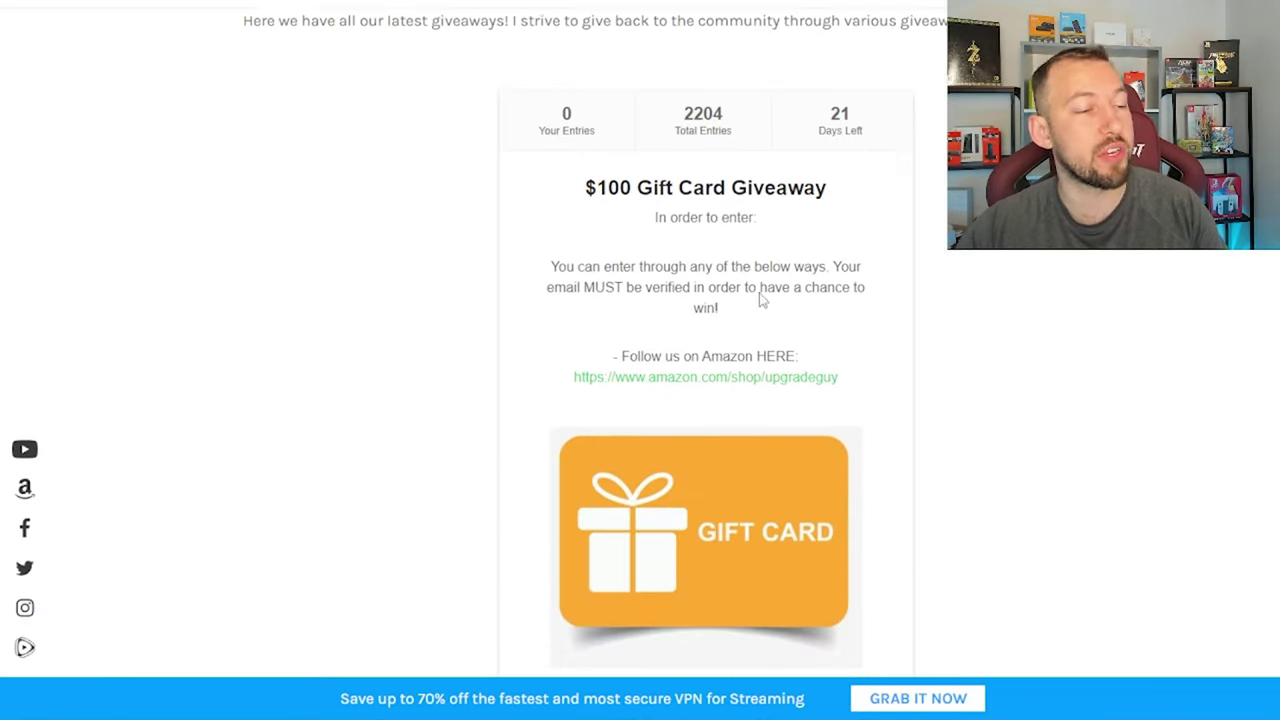
pyautogui.scroll(-12, 700, 440)
pyautogui.scroll(-1, 716, 437)
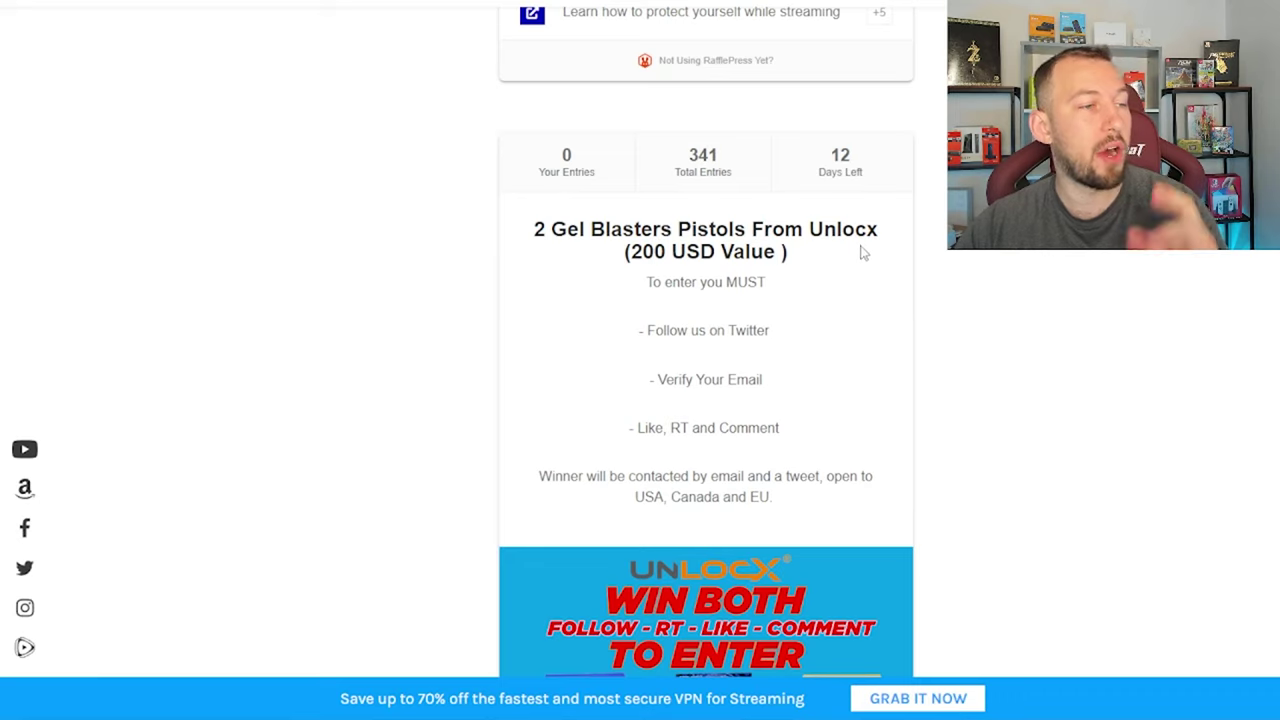
pyautogui.moveTo(845, 251); pyautogui.dragTo(630, 252)
pyautogui.click(742, 284)
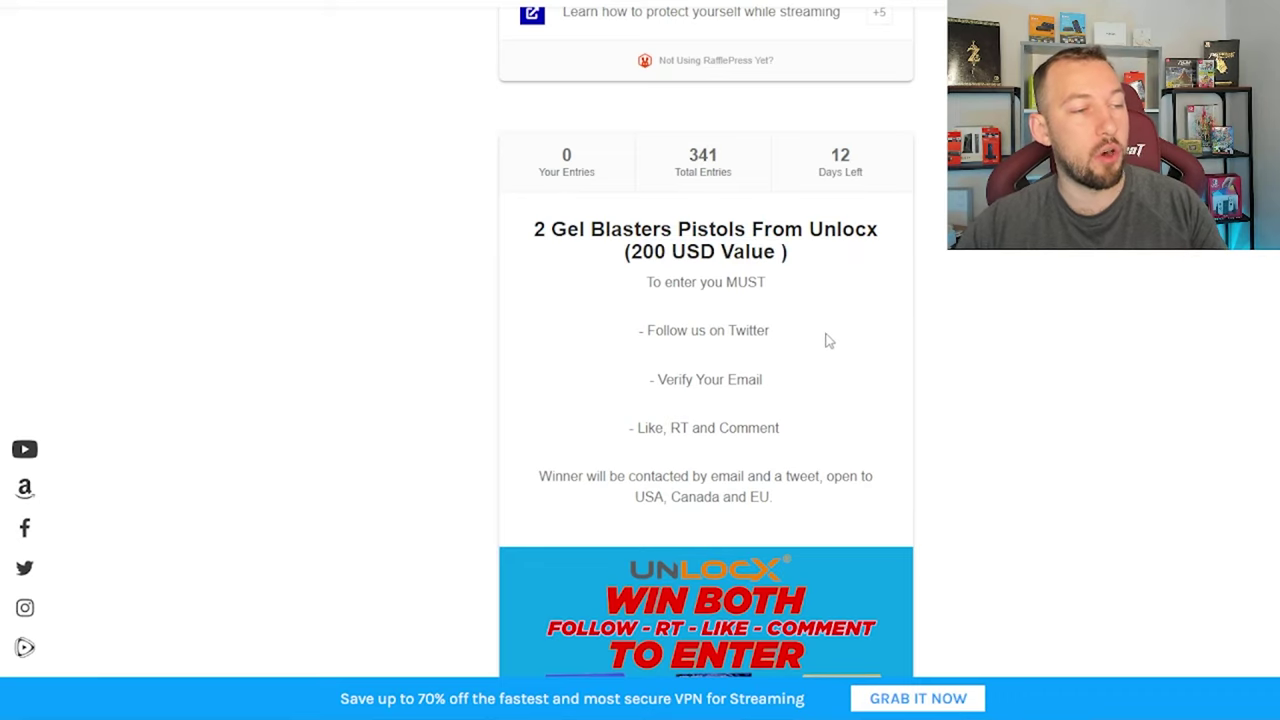
pyautogui.scroll(-2, 826, 337)
pyautogui.scroll(2, 824, 337)
pyautogui.scroll(2, 820, 323)
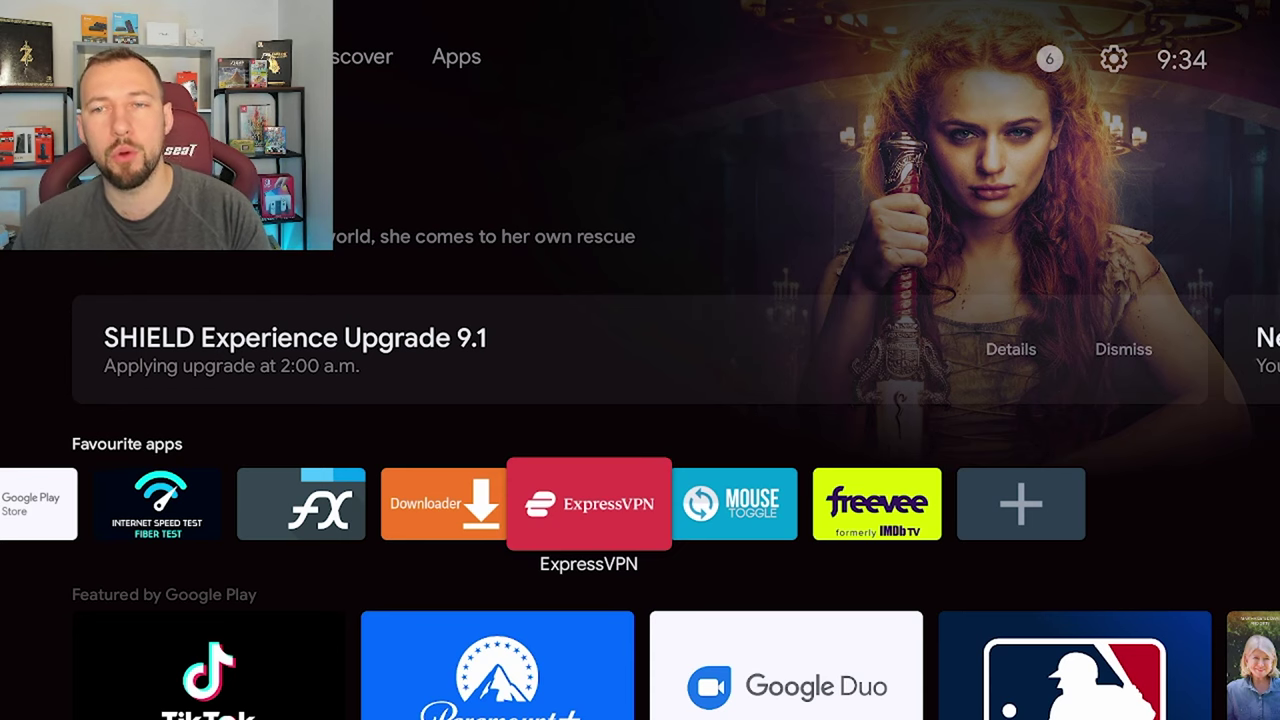
# - Open the device settings from the Android TV home screen
pyautogui.press('Up')
pyautogui.press('Right')
pyautogui.press('Return')
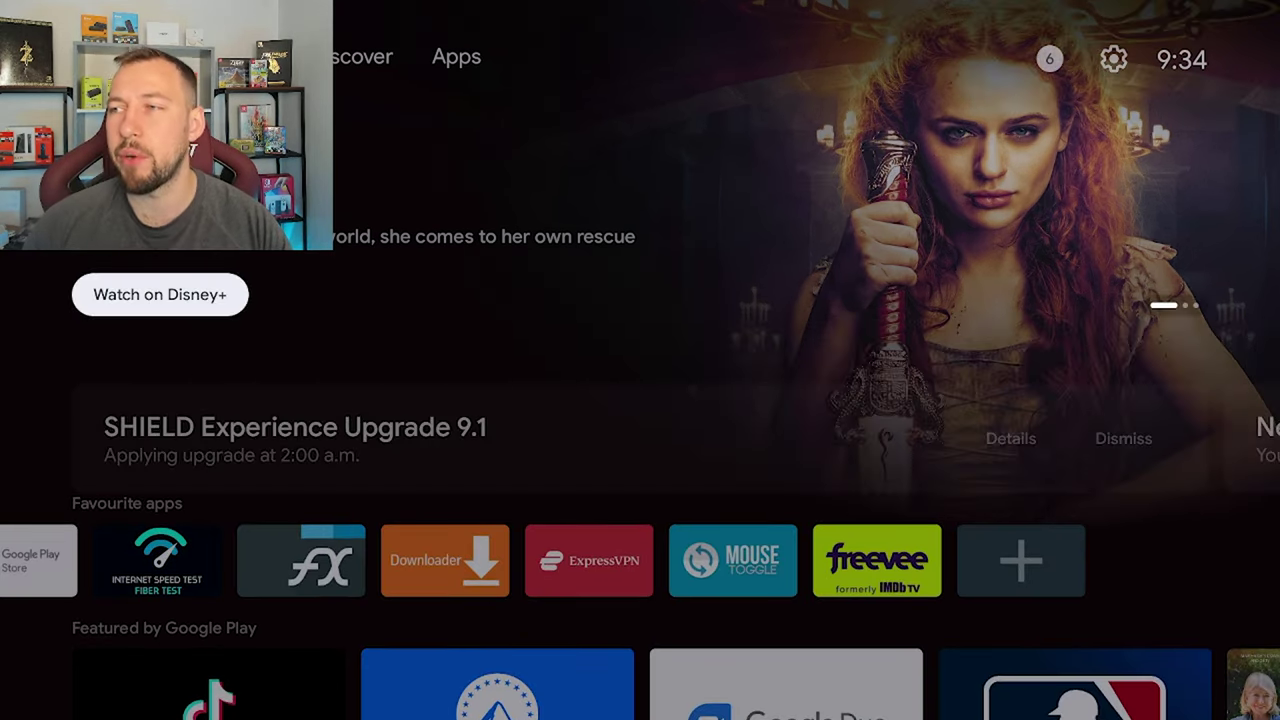
pyautogui.press('Up')
pyautogui.press('Right')
pyautogui.press('Right')
pyautogui.press('Right')
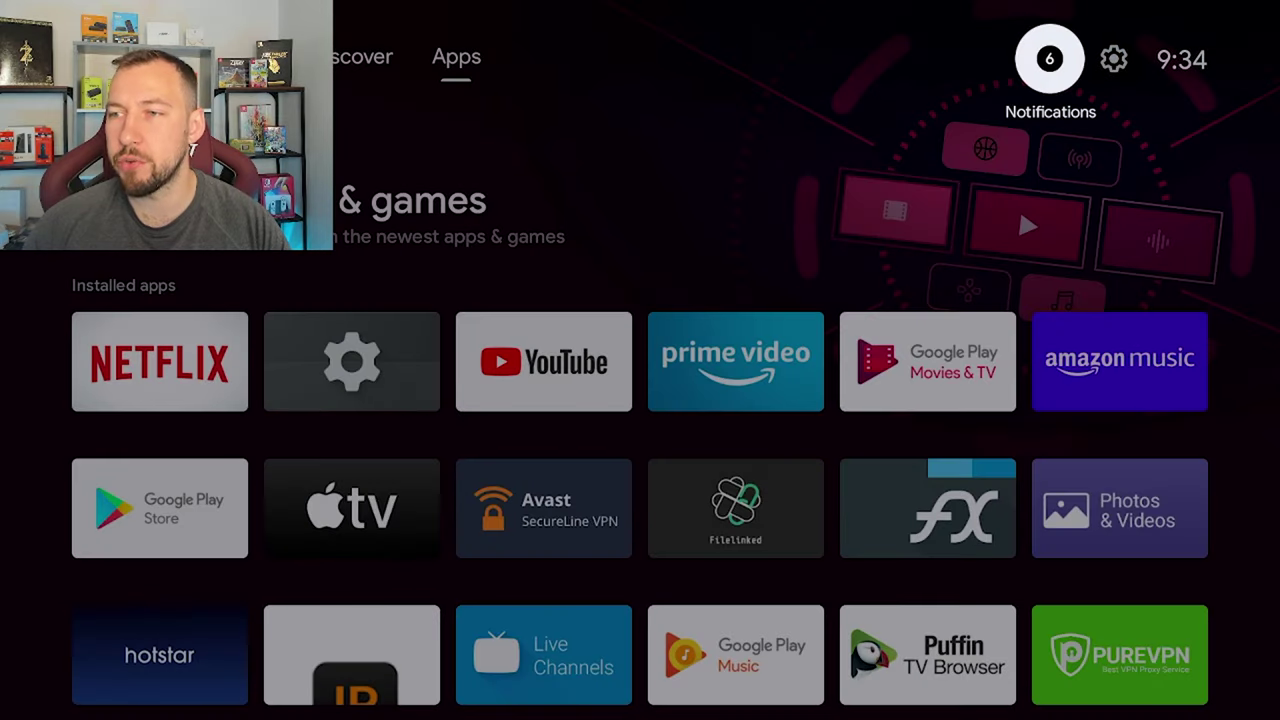
pyautogui.press('Right')
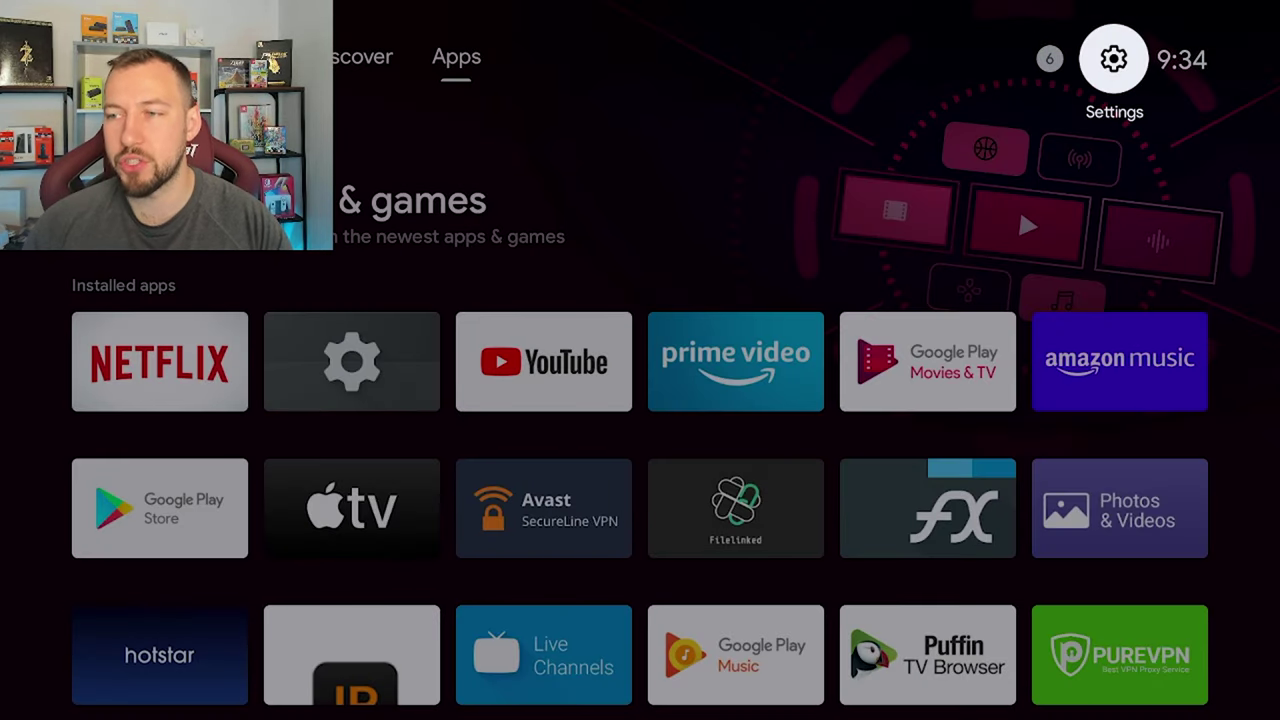
pyautogui.press('Return')
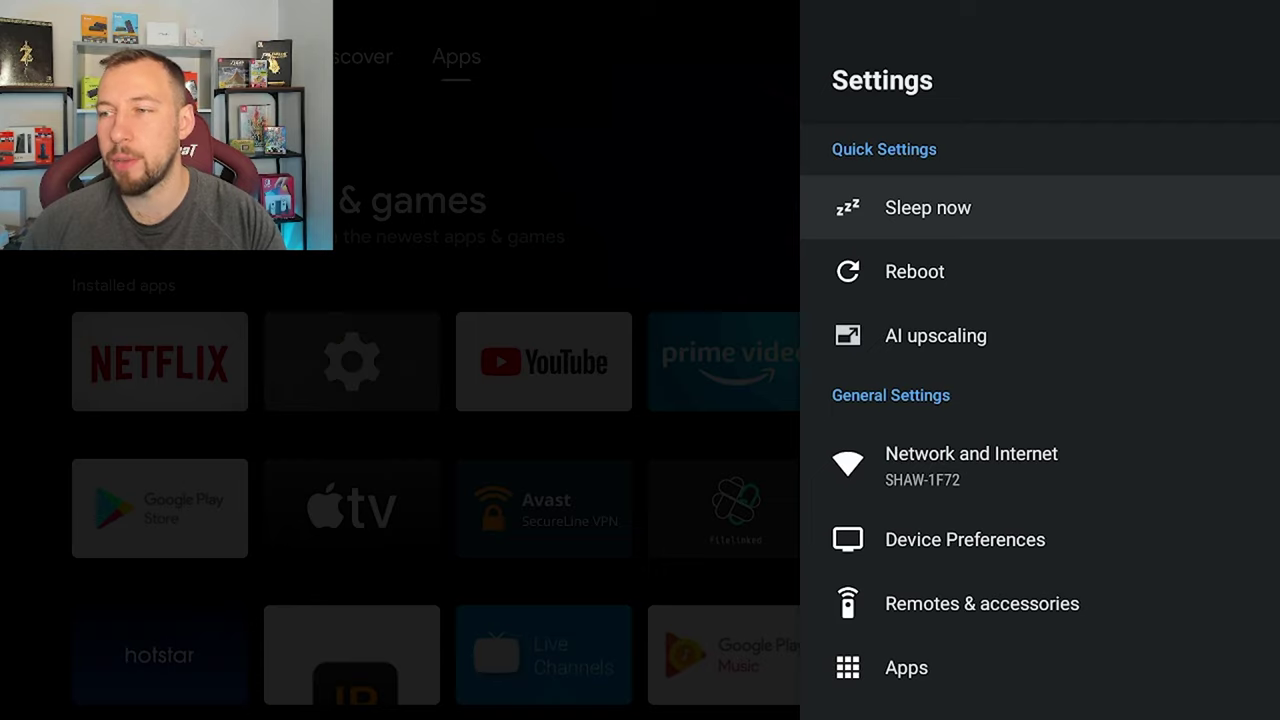
# - Set the video upscaling mode to AI-Enhanced in the AI upscaling settings
pyautogui.press('Down')
pyautogui.press('Up')
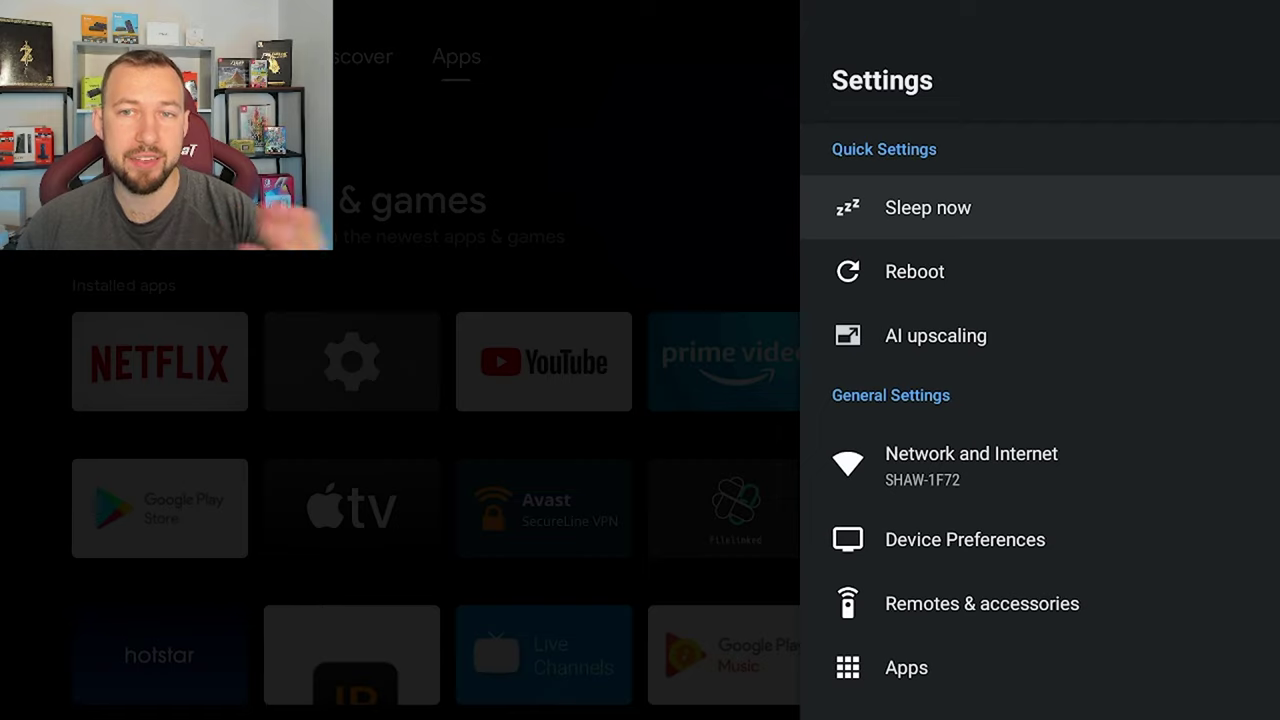
pyautogui.press('Down')
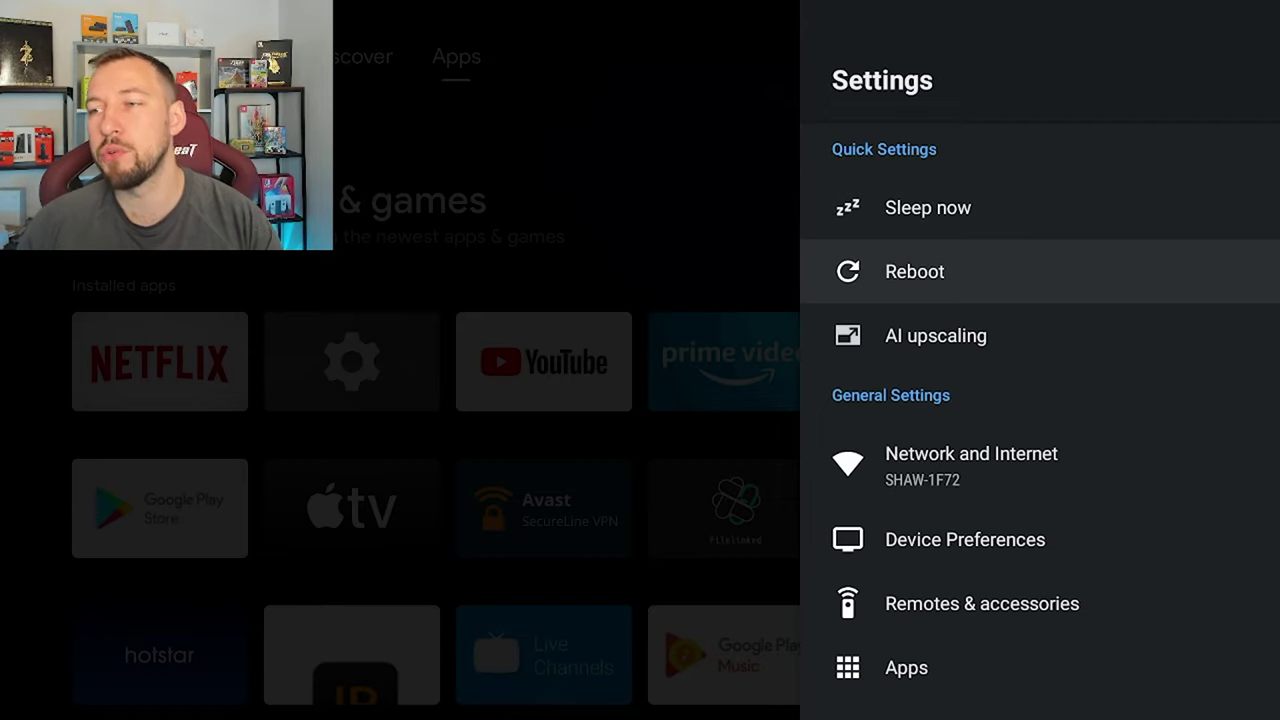
pyautogui.press('Down')
pyautogui.press('Return')
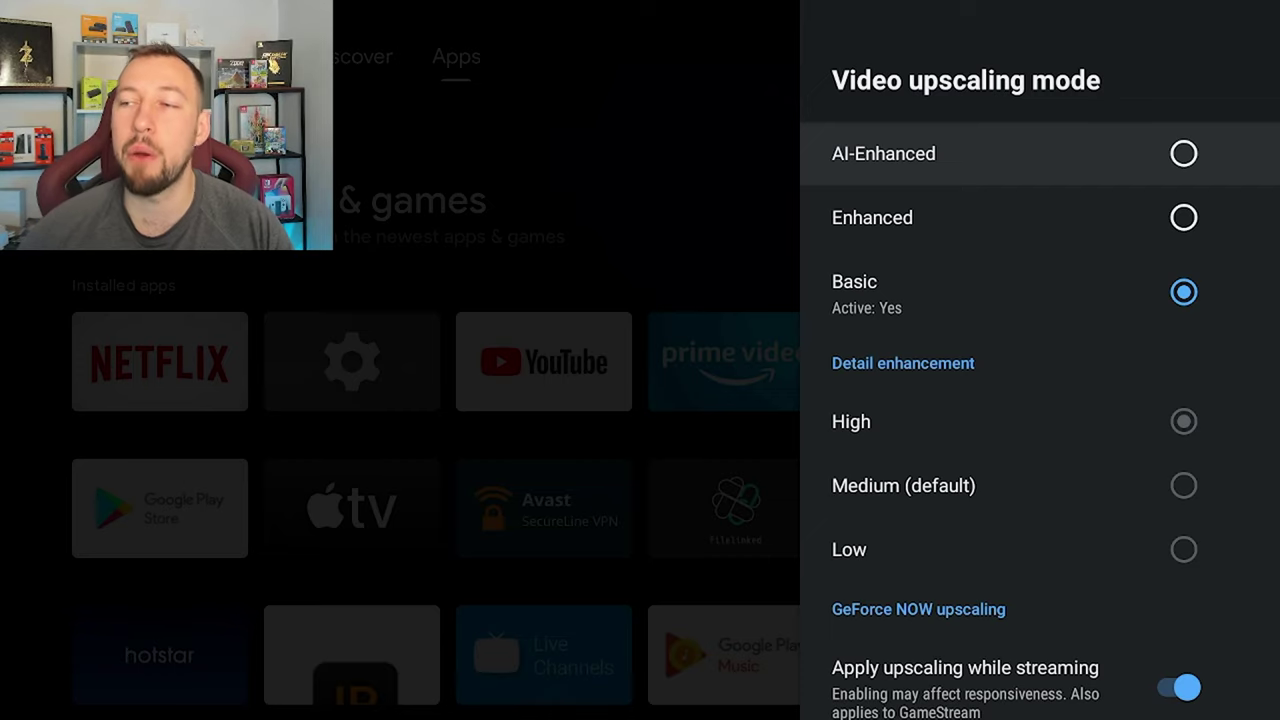
pyautogui.press('Return')
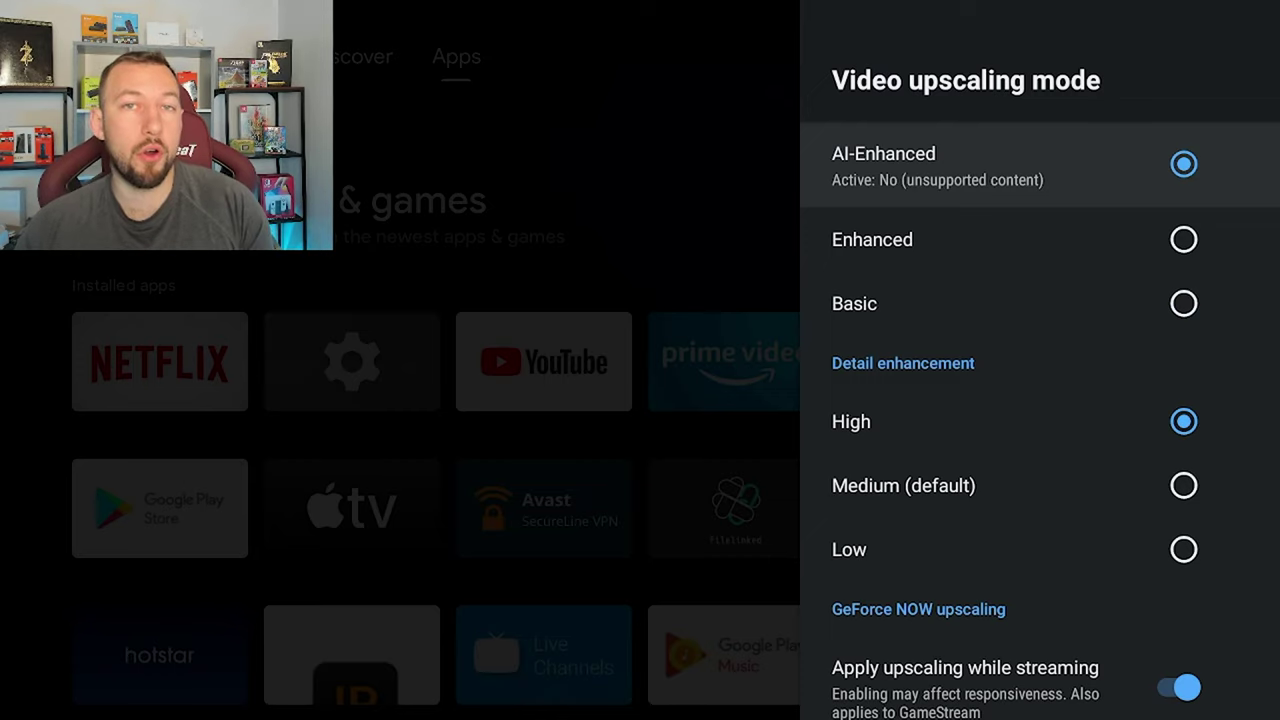
# - Check the detail enhancement, GeForce NOW and AI demo mode options, and try the demo toggle between AI and Basic upscaling
pyautogui.press('Down')
pyautogui.press('Down')
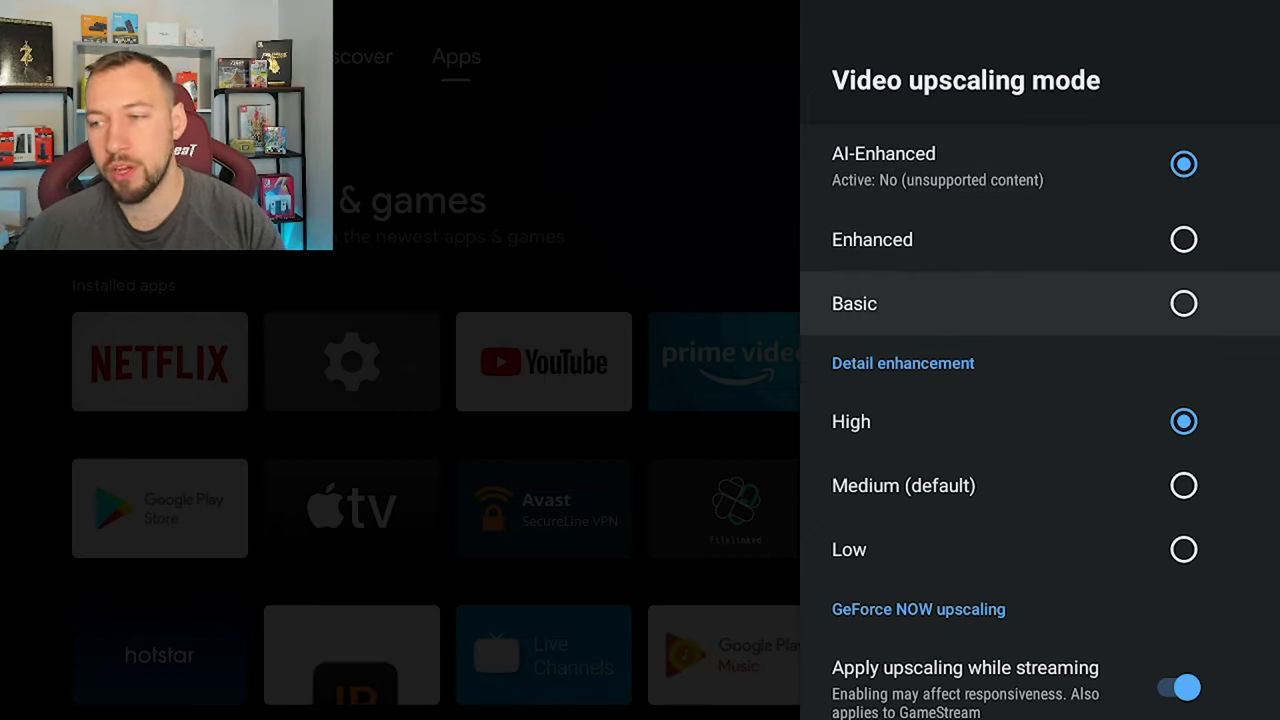
pyautogui.press('Down')
pyautogui.press('Down')
pyautogui.press('Down')
pyautogui.press('Down')
pyautogui.press('Down')
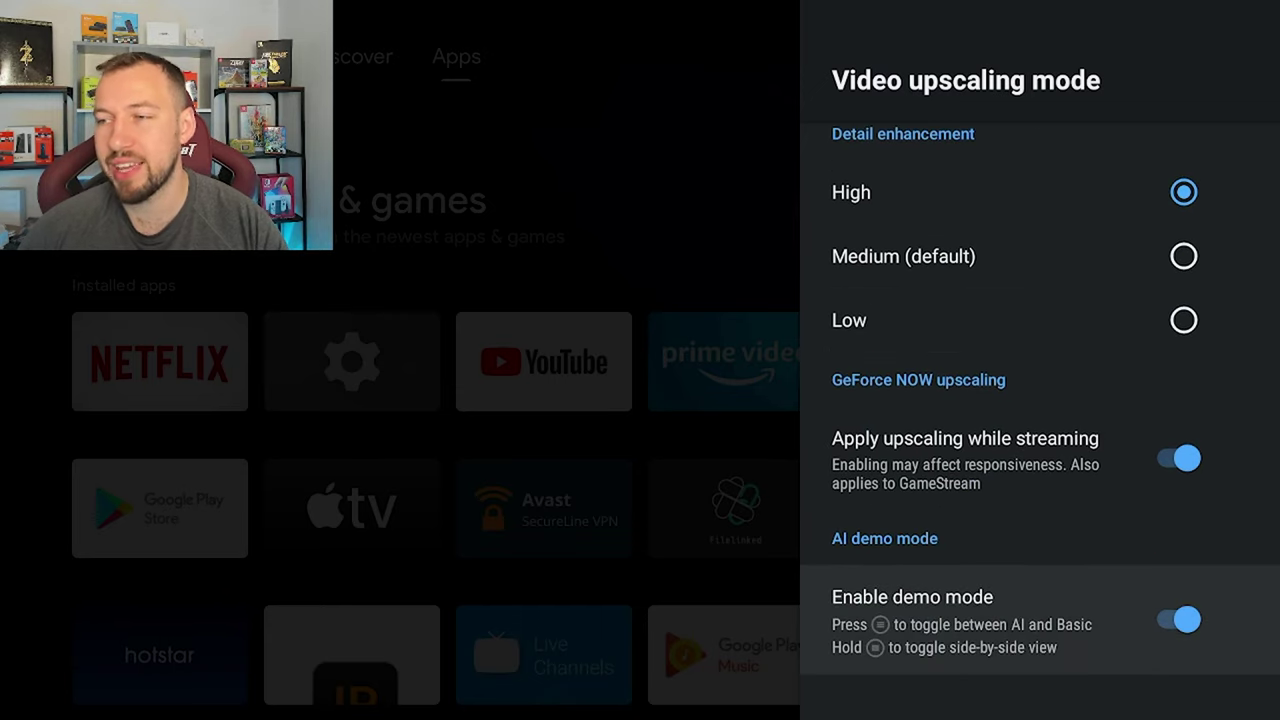
pyautogui.press('Up')
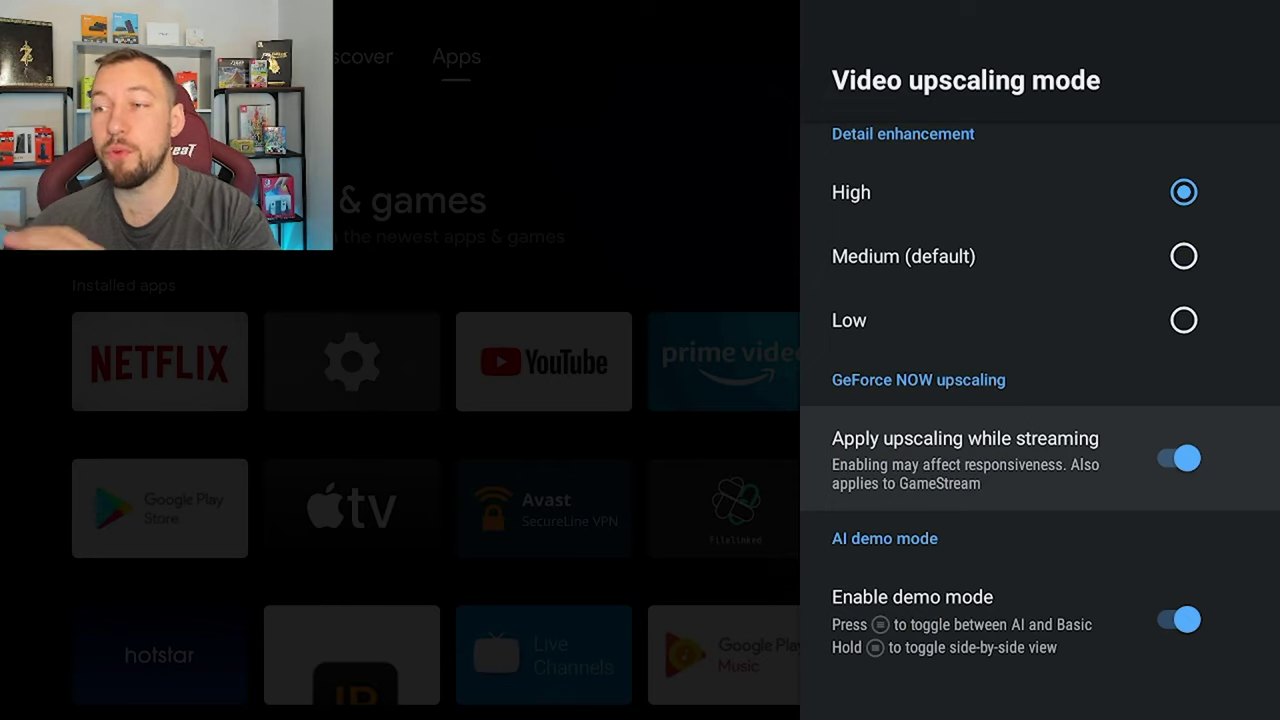
pyautogui.press('Down')
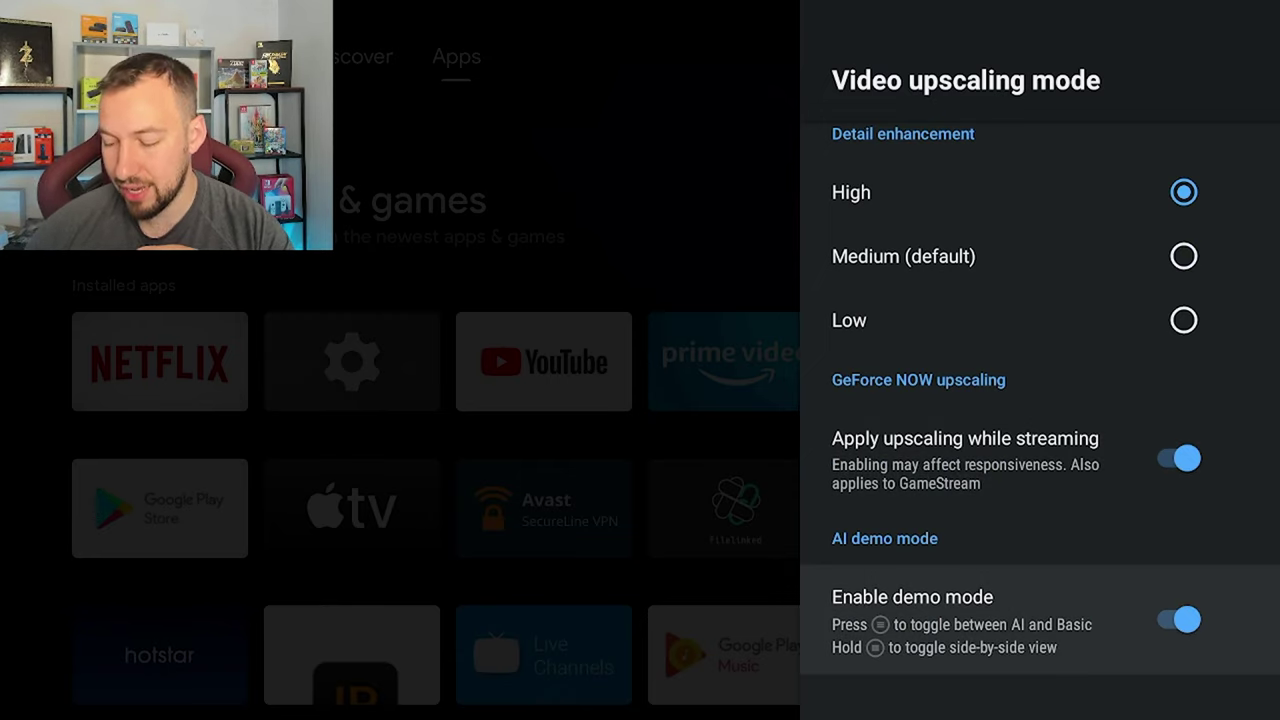
pyautogui.press('Menu')
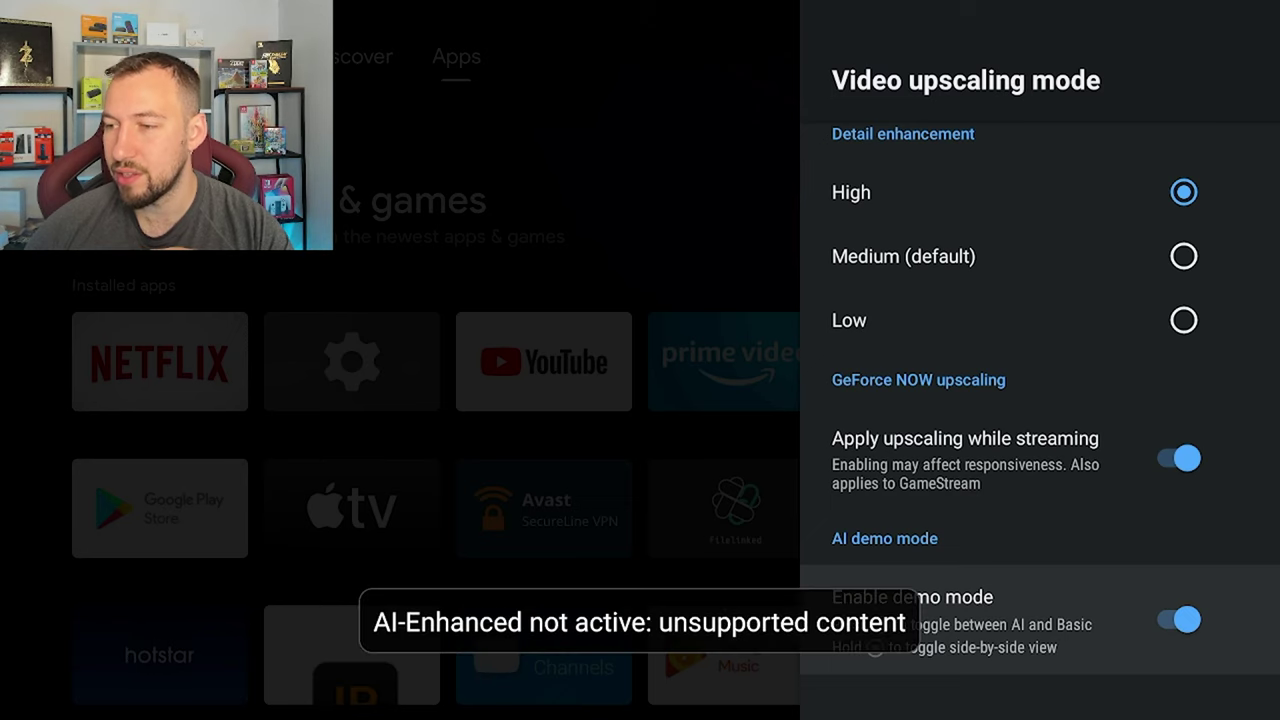
pyautogui.press('Escape')
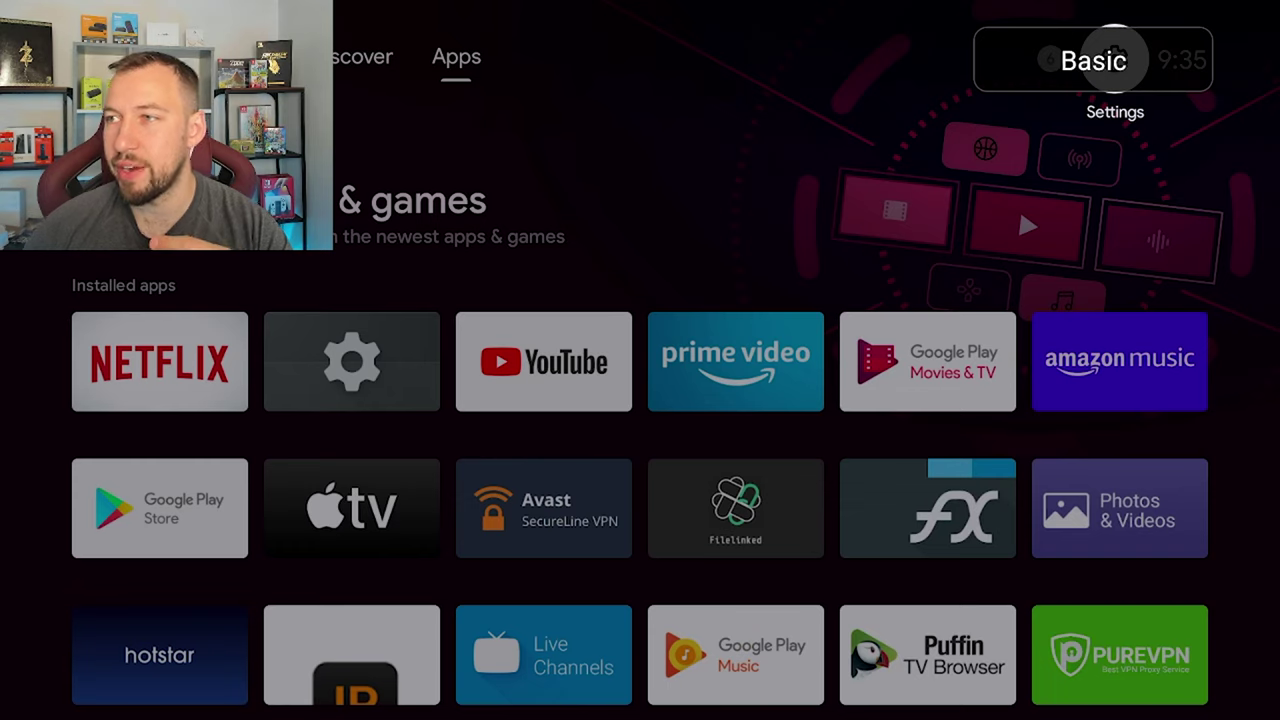
# - Check the Ethernet and Data Saver options in the Network and Internet settings
pyautogui.press('Return')
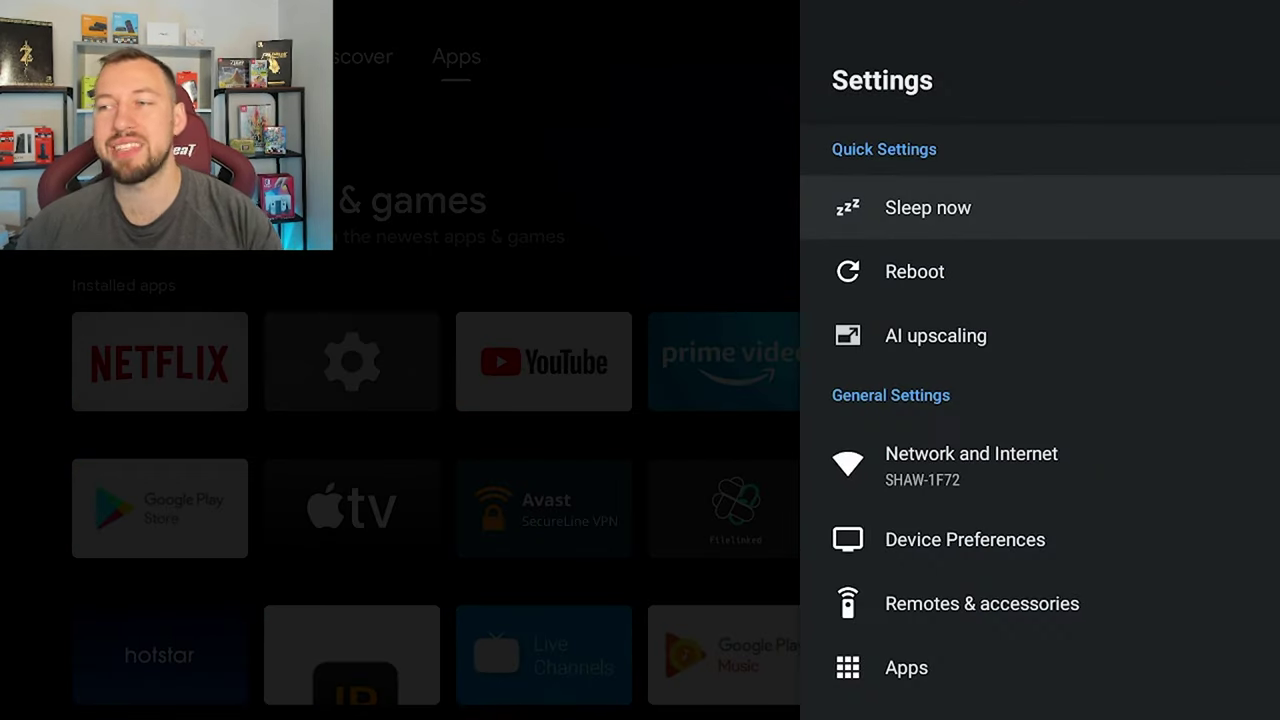
pyautogui.press('Down')
pyautogui.press('Down')
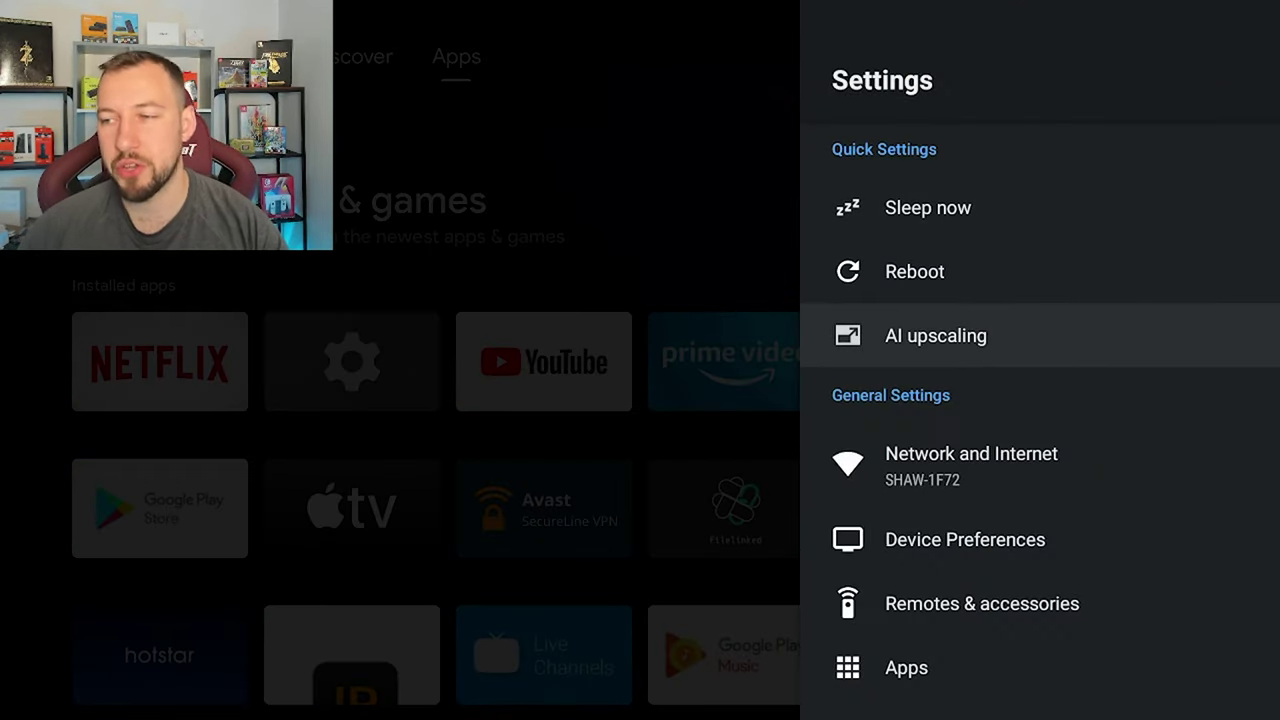
pyautogui.press('Down')
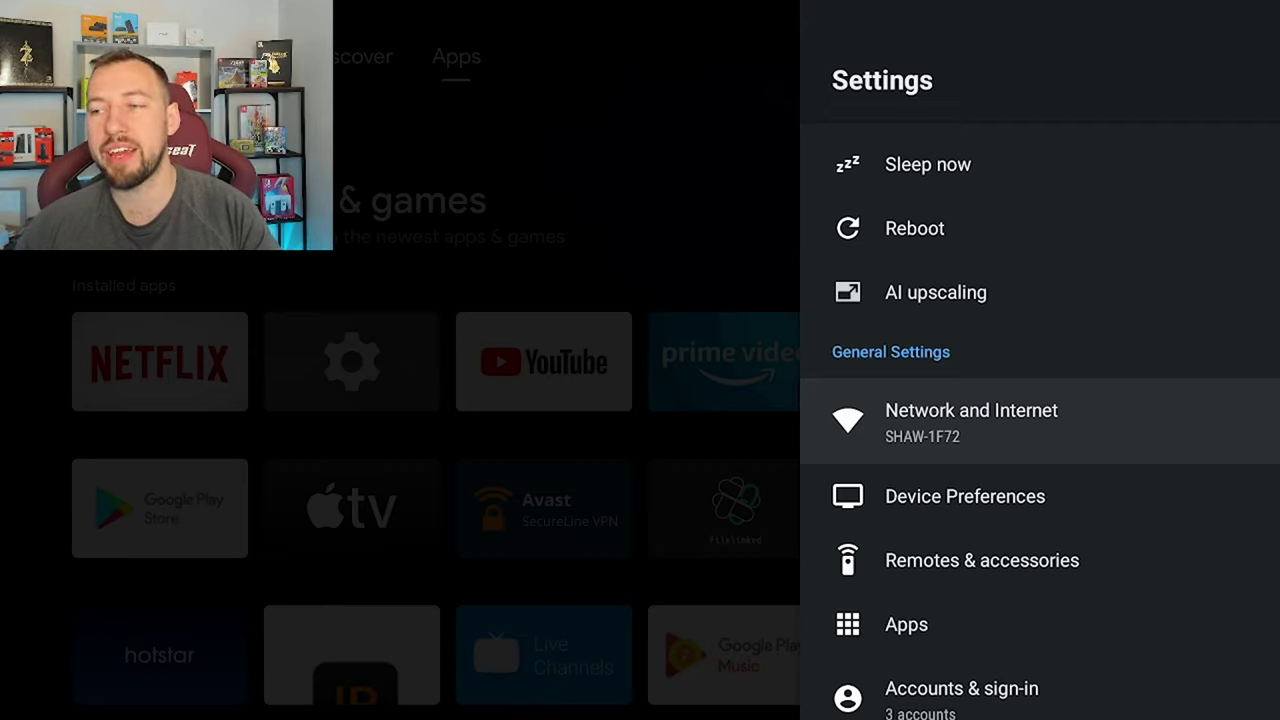
pyautogui.press('Return')
pyautogui.press('Down')
pyautogui.press('Up')
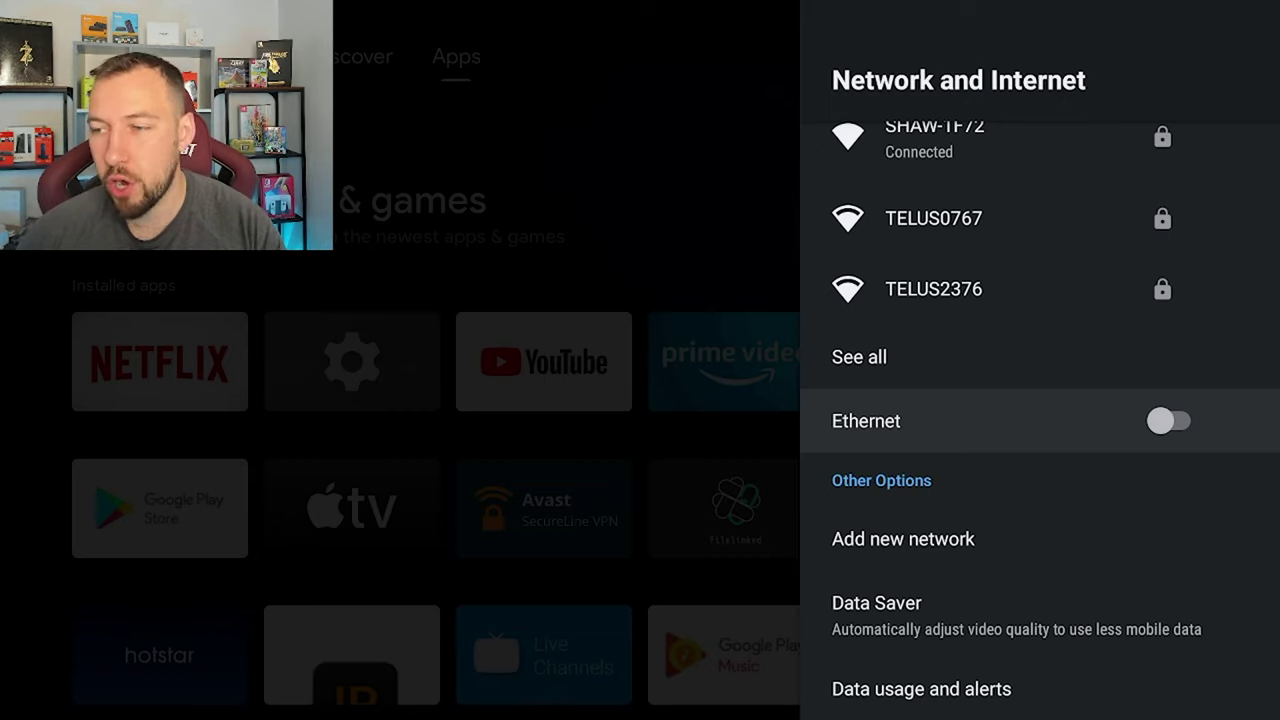
pyautogui.press('Down')
pyautogui.press('Down')
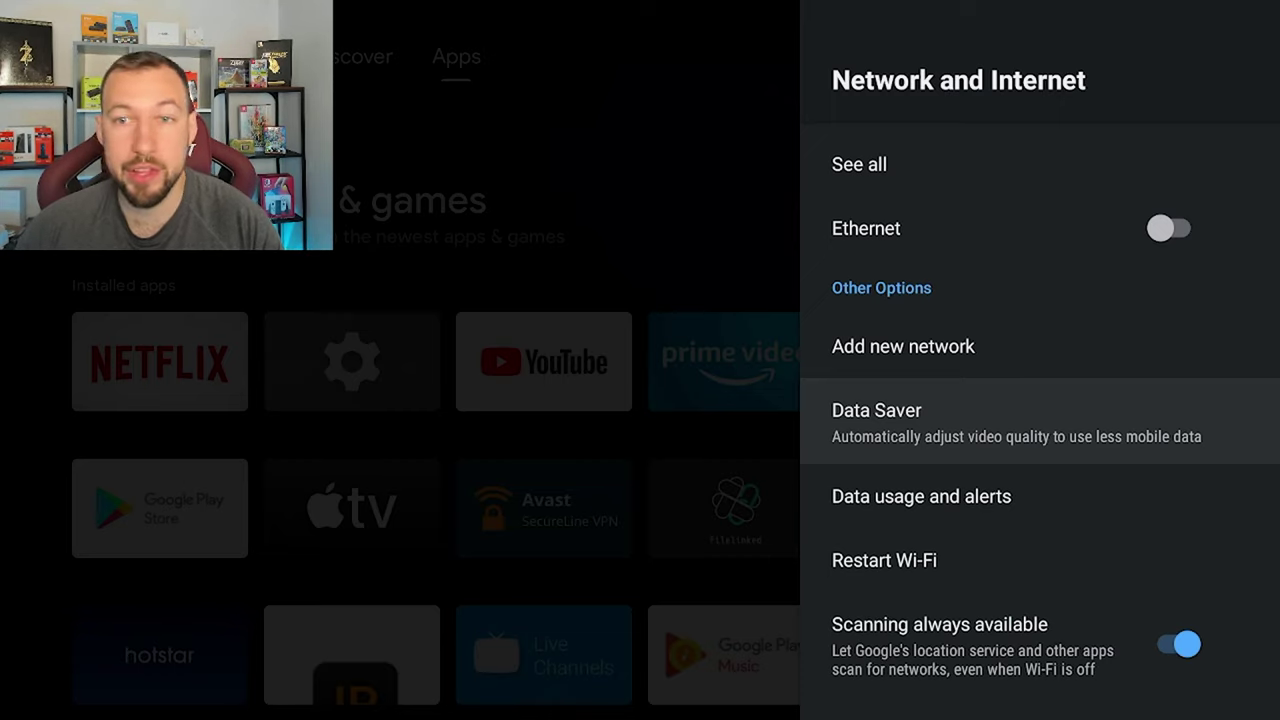
pyautogui.press('Return')
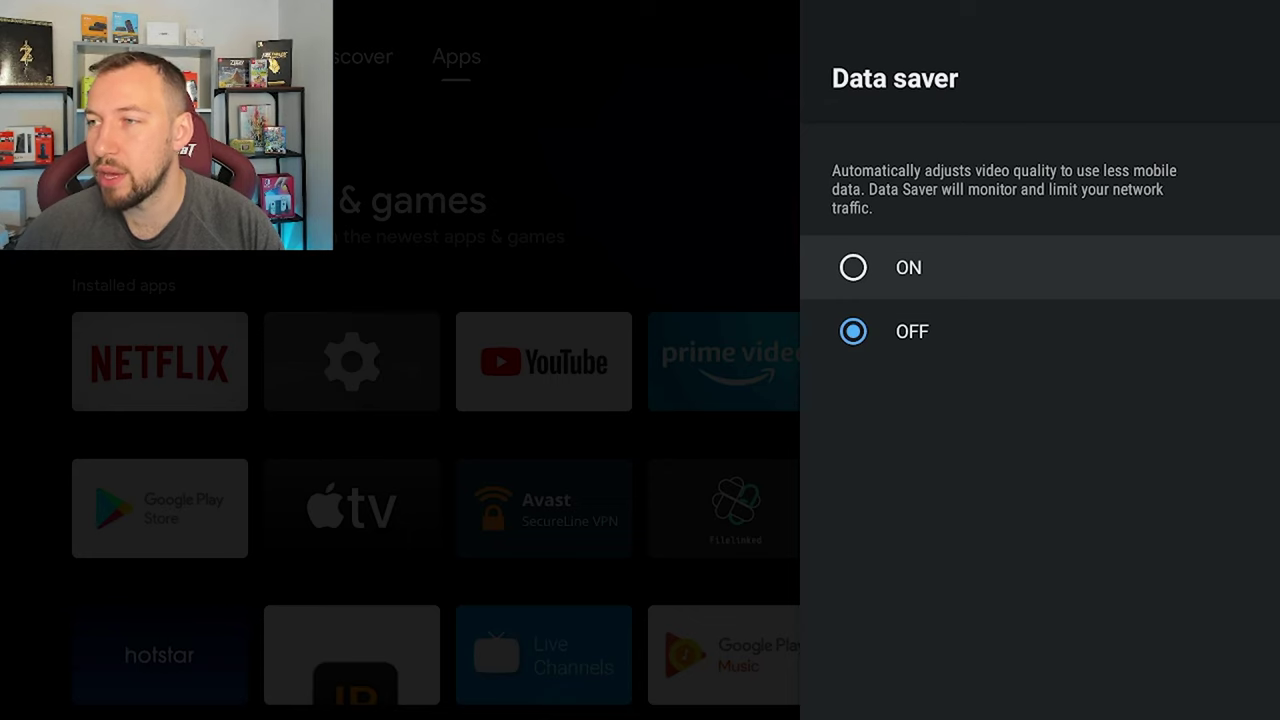
pyautogui.press('Escape')
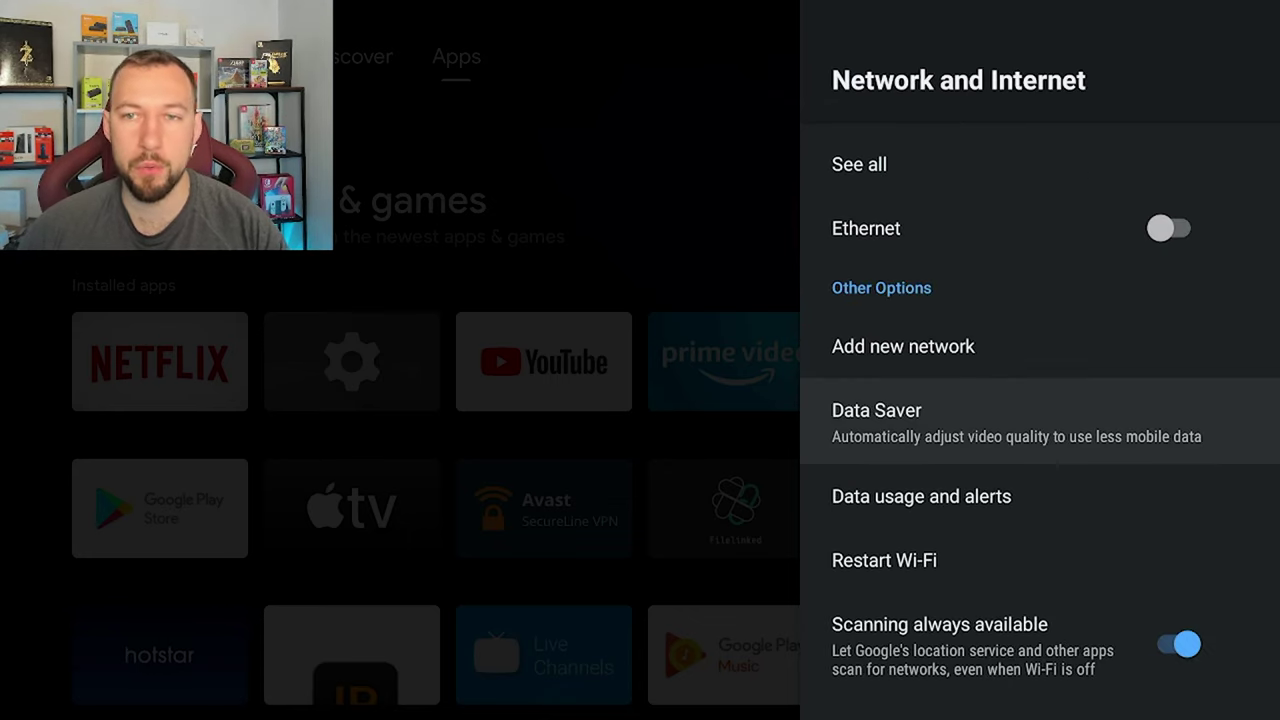
pyautogui.press('Escape')
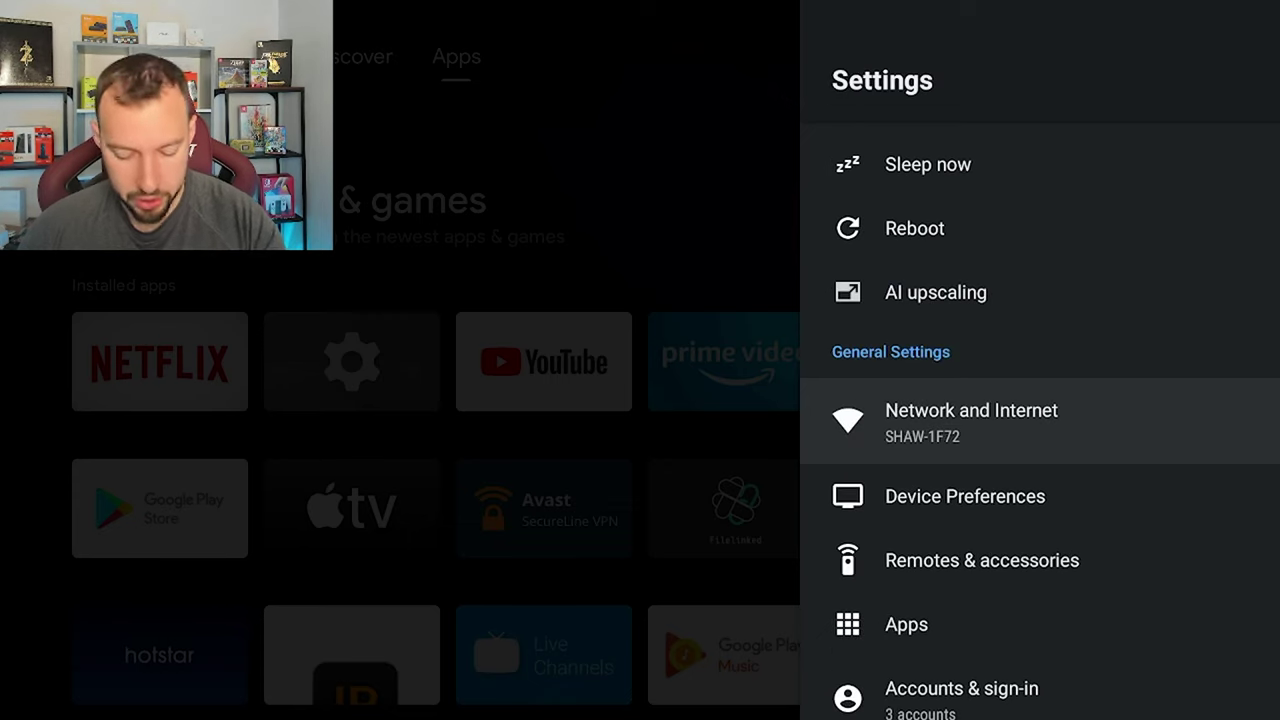
# - Examine the remaining Network and Internet options, including Wi-Fi scanning, low power channels, Wi-Fi Band and roaming
pyautogui.press('Down')
pyautogui.press('Up')
pyautogui.press('Return')
pyautogui.press('Down')
pyautogui.press('Down')
pyautogui.press('Down')
pyautogui.press('Down')
pyautogui.press('Down')
pyautogui.press('Down')
pyautogui.press('Down')
pyautogui.press('Up')
pyautogui.press('Up')
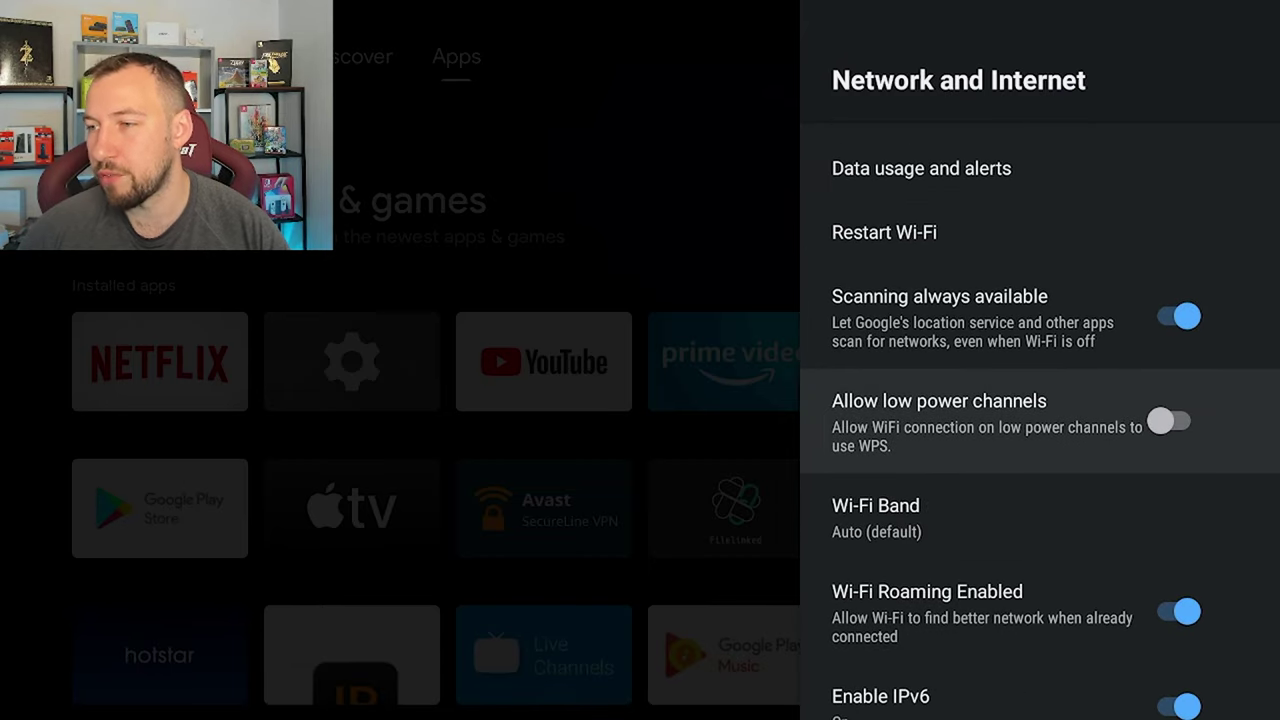
pyautogui.press('Escape')
# - Open the About page in Device Preferences
pyautogui.press('Down')
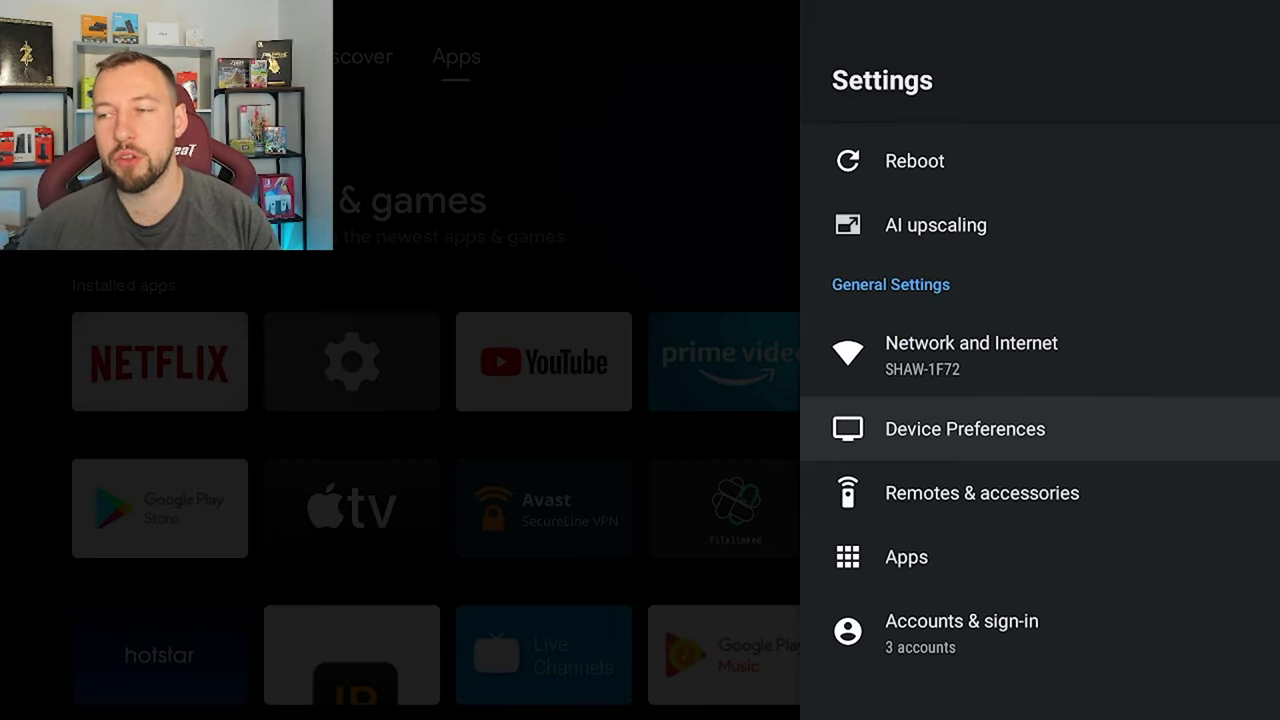
pyautogui.press('Return')
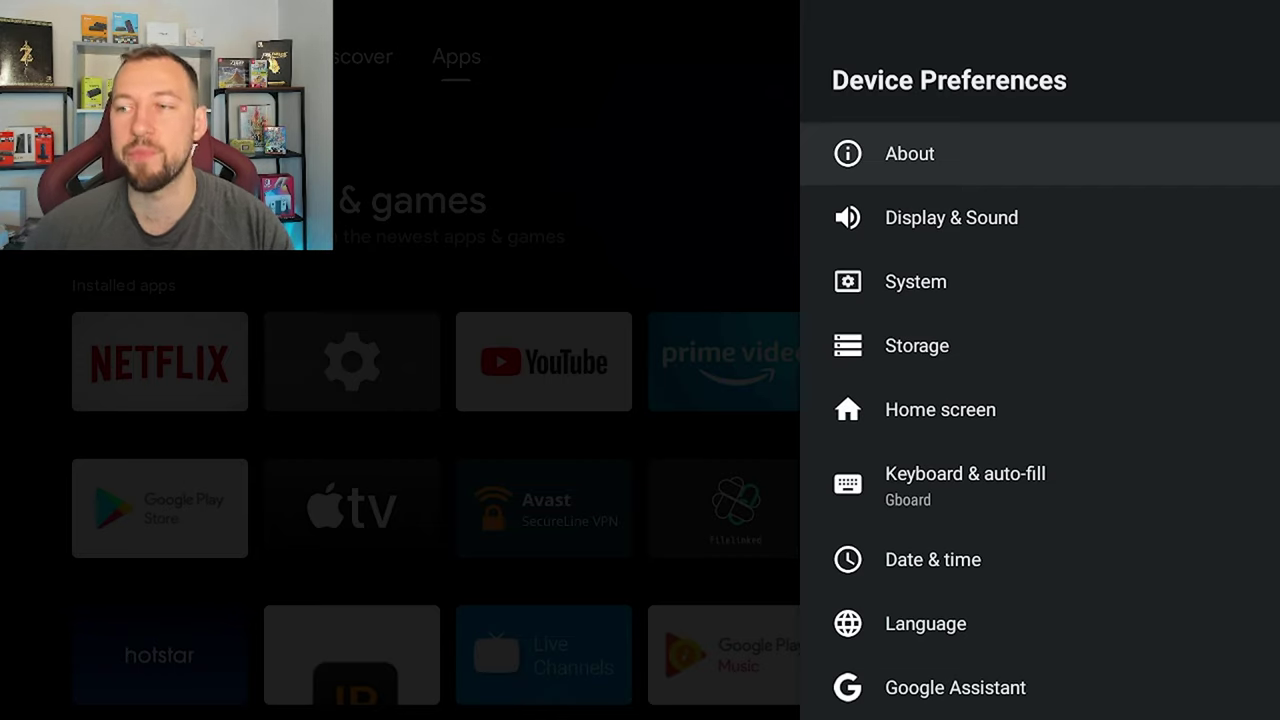
pyautogui.press('Return')
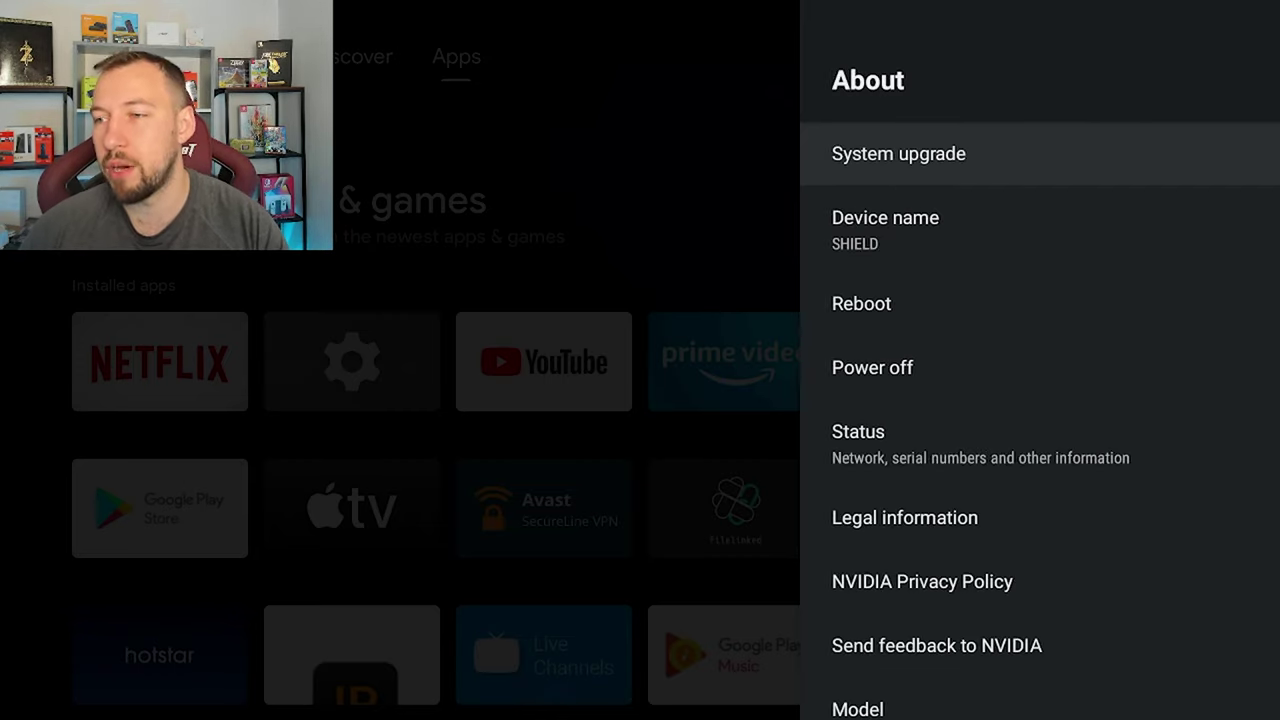
# - Activate the Build entry repeatedly on the About page to enable developer mode
pyautogui.press('Down')
pyautogui.press('Down')
pyautogui.press('Down')
pyautogui.press('Down')
pyautogui.press('Down')
pyautogui.press('Down')
pyautogui.press('Down')
pyautogui.press('Down')
pyautogui.press('Down')
pyautogui.press('Down')
pyautogui.press('Down')
pyautogui.press('Down')
pyautogui.press('Down')
pyautogui.press('Down')
pyautogui.press('Down')
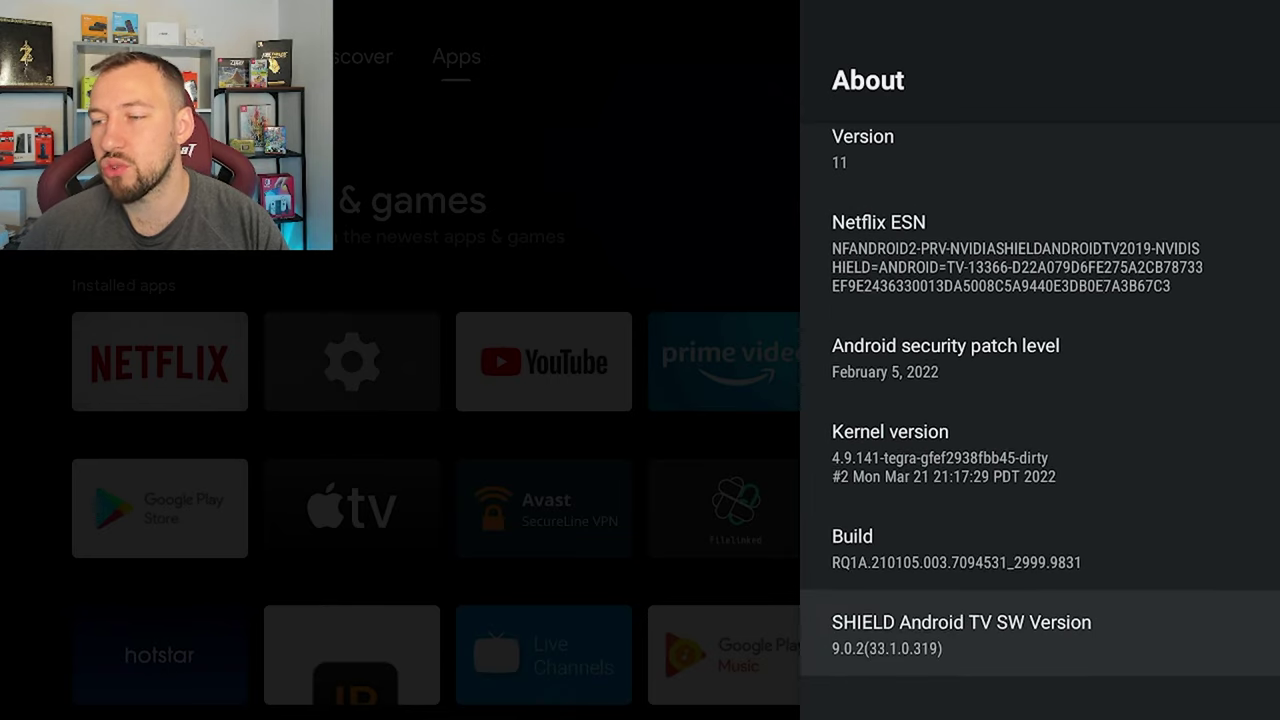
pyautogui.press('Up')
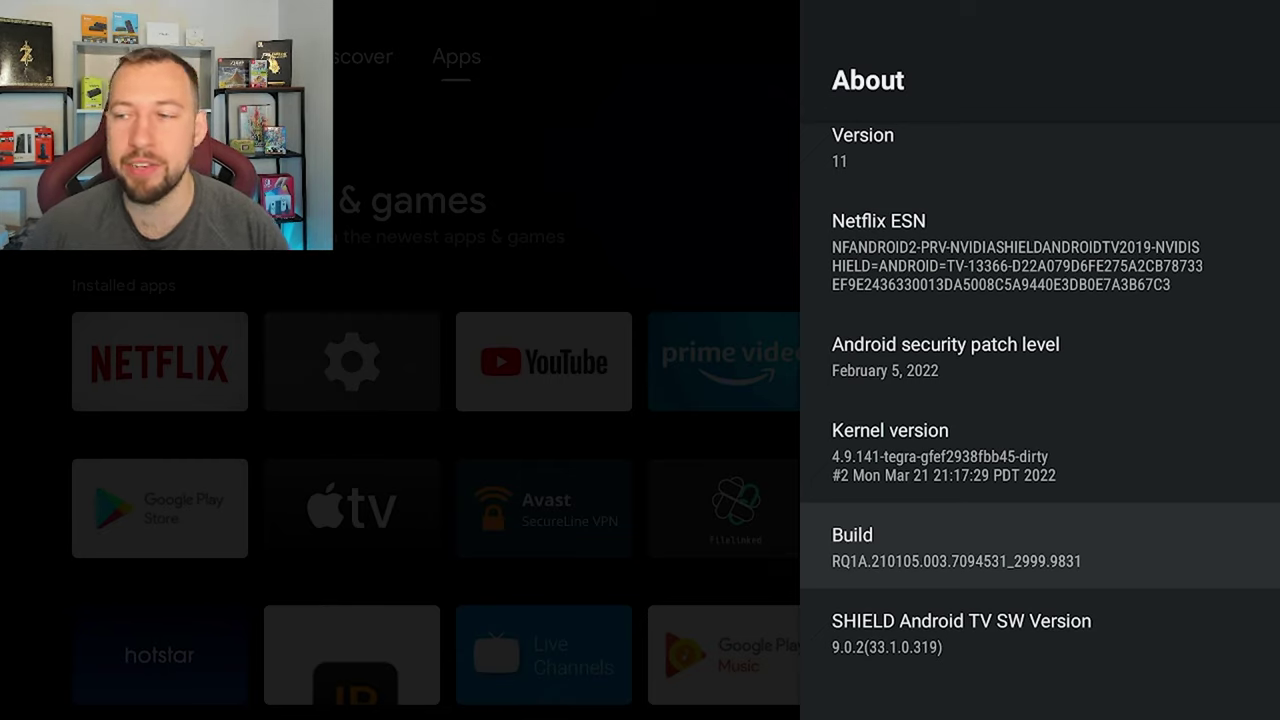
pyautogui.press('Return')
pyautogui.press('Return')
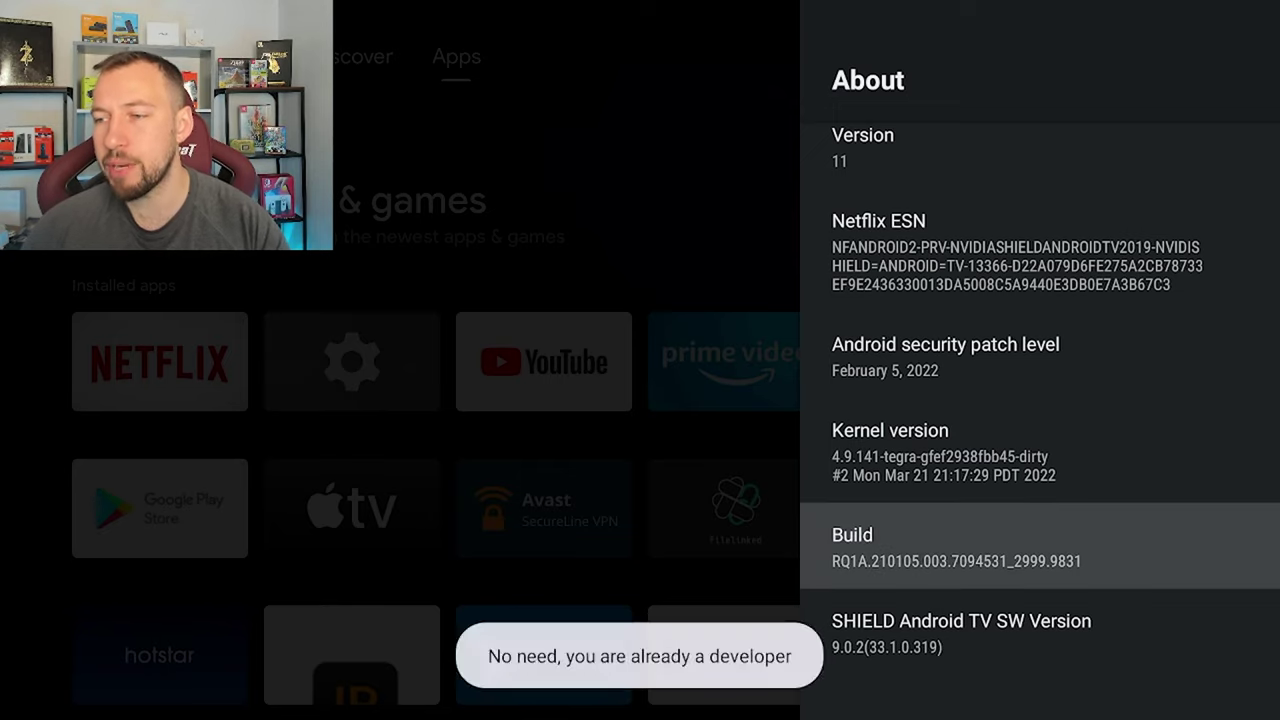
# - Activate the Build entry a few more times to check that developer mode is already on
pyautogui.press('Return')
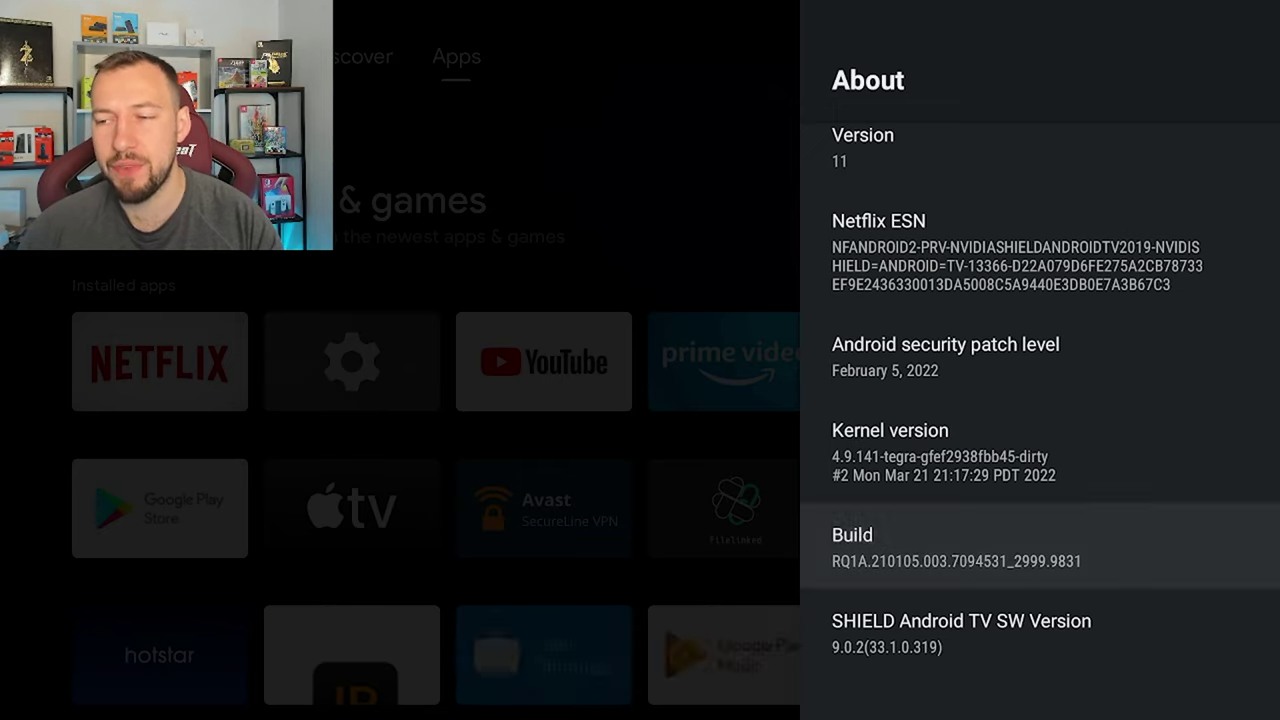
pyautogui.press('Return')
pyautogui.press('Return')
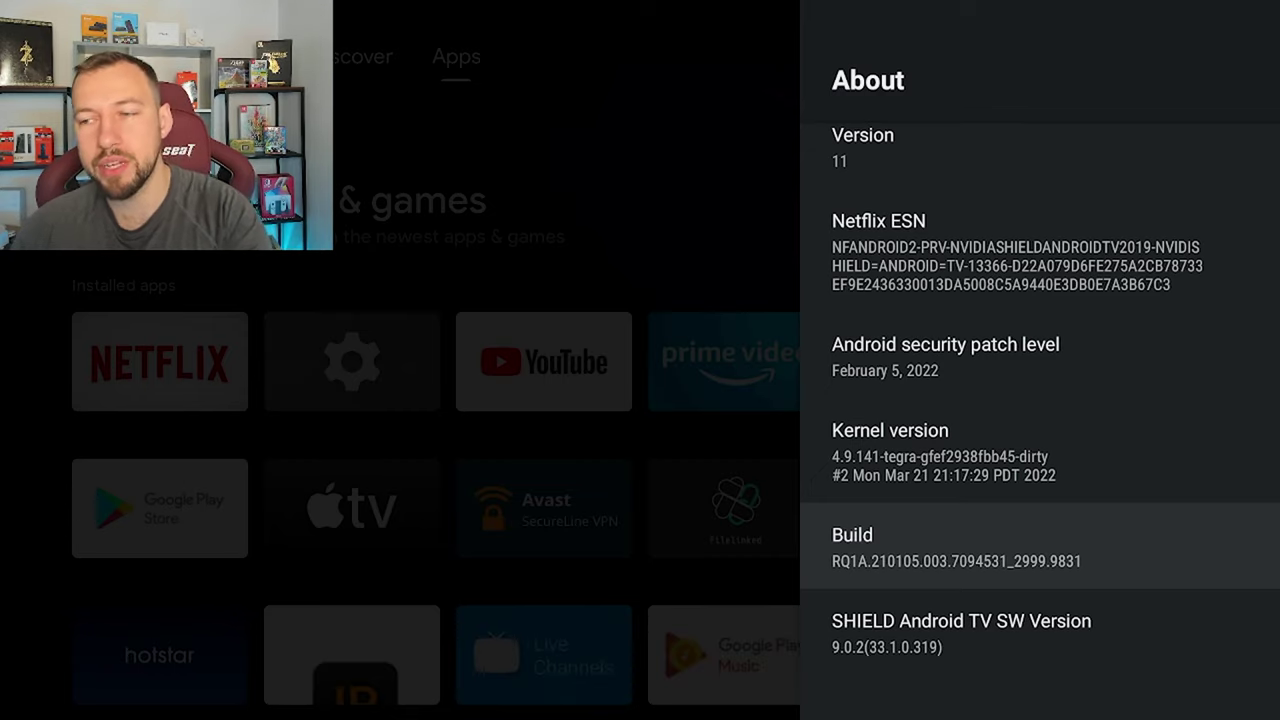
pyautogui.press('Return')
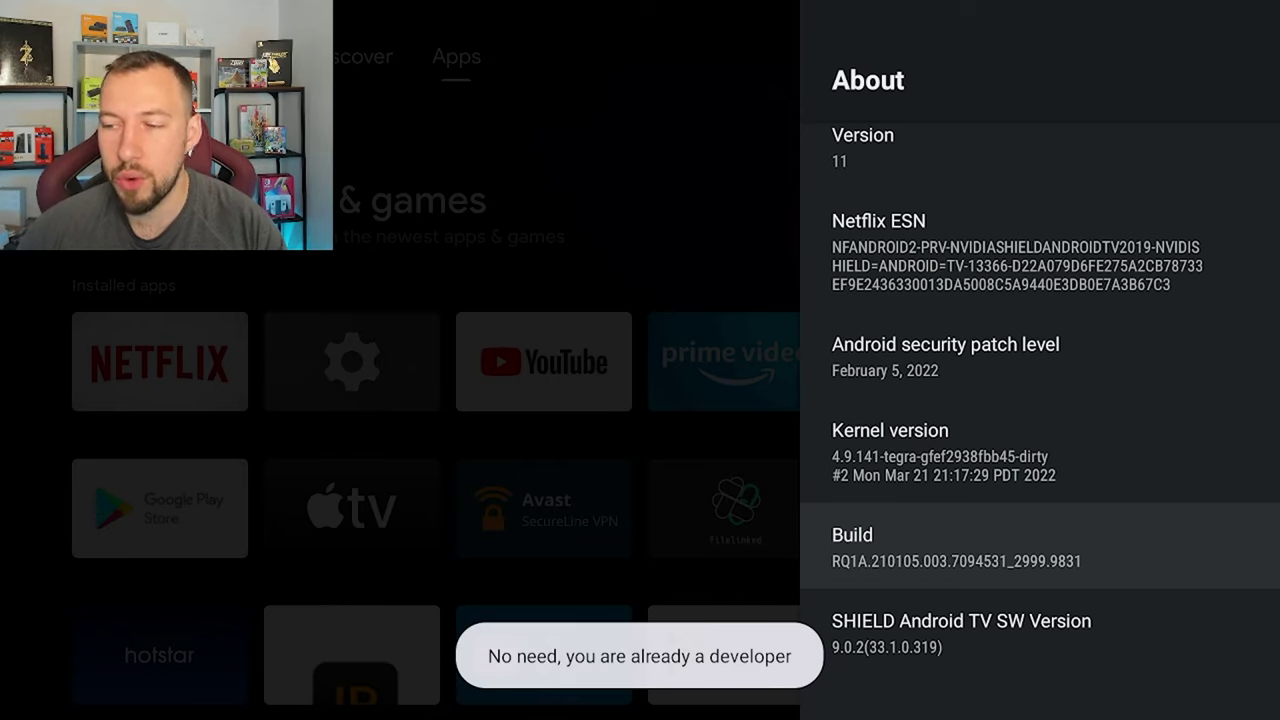
# - Examine the device details on the About page, from the software version up to the model number, and return to Device Preferences
pyautogui.press('Down')
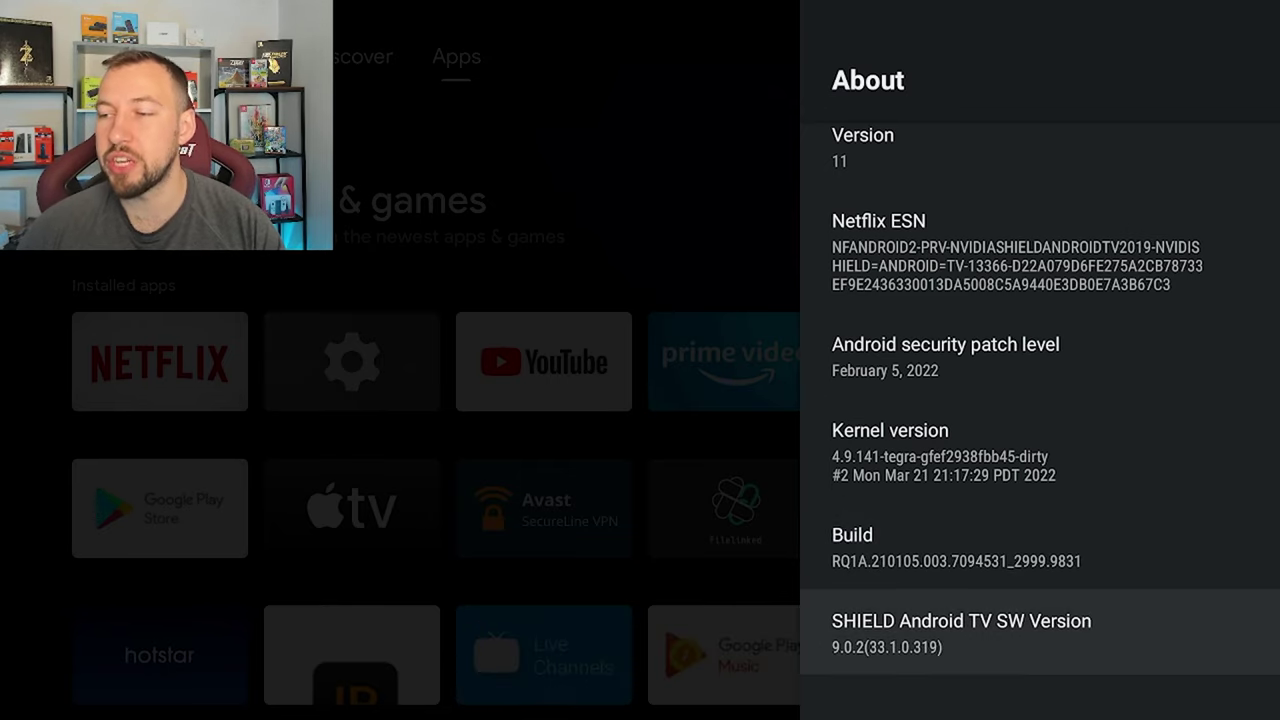
pyautogui.press('Up')
pyautogui.press('Up')
pyautogui.press('Up')
pyautogui.press('Up')
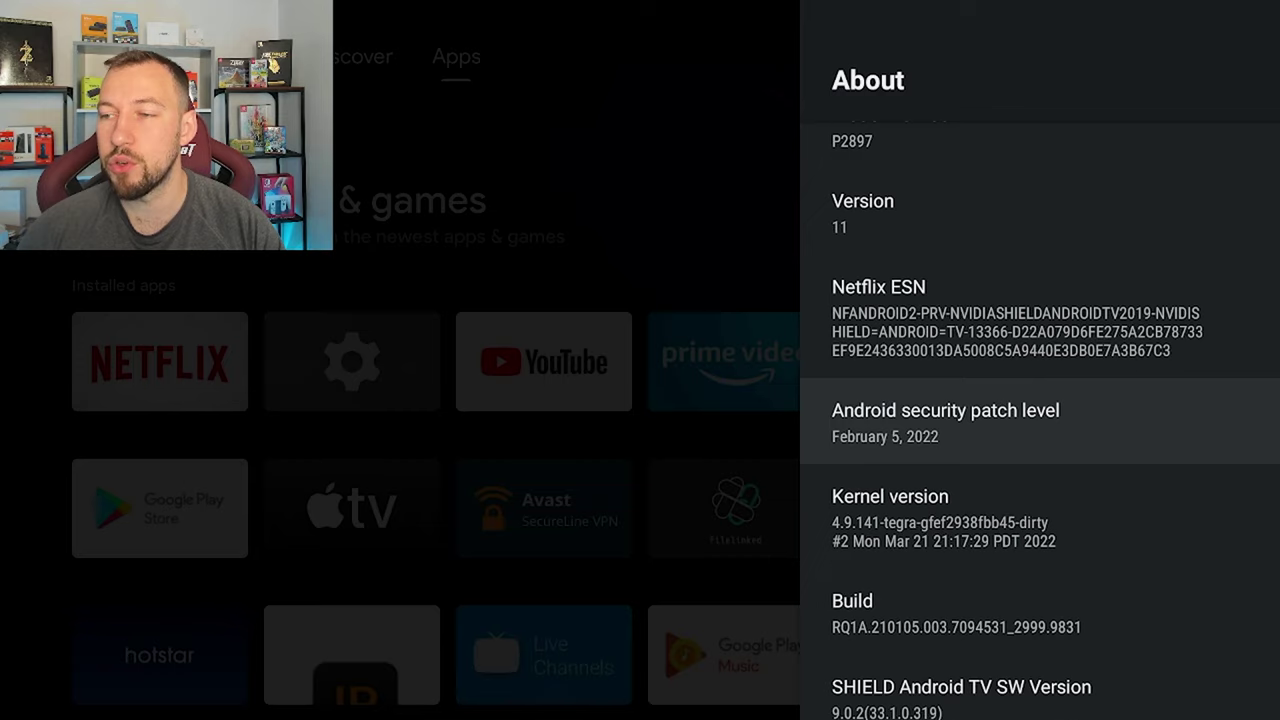
pyautogui.press('Up')
pyautogui.press('Up')
pyautogui.press('Up')
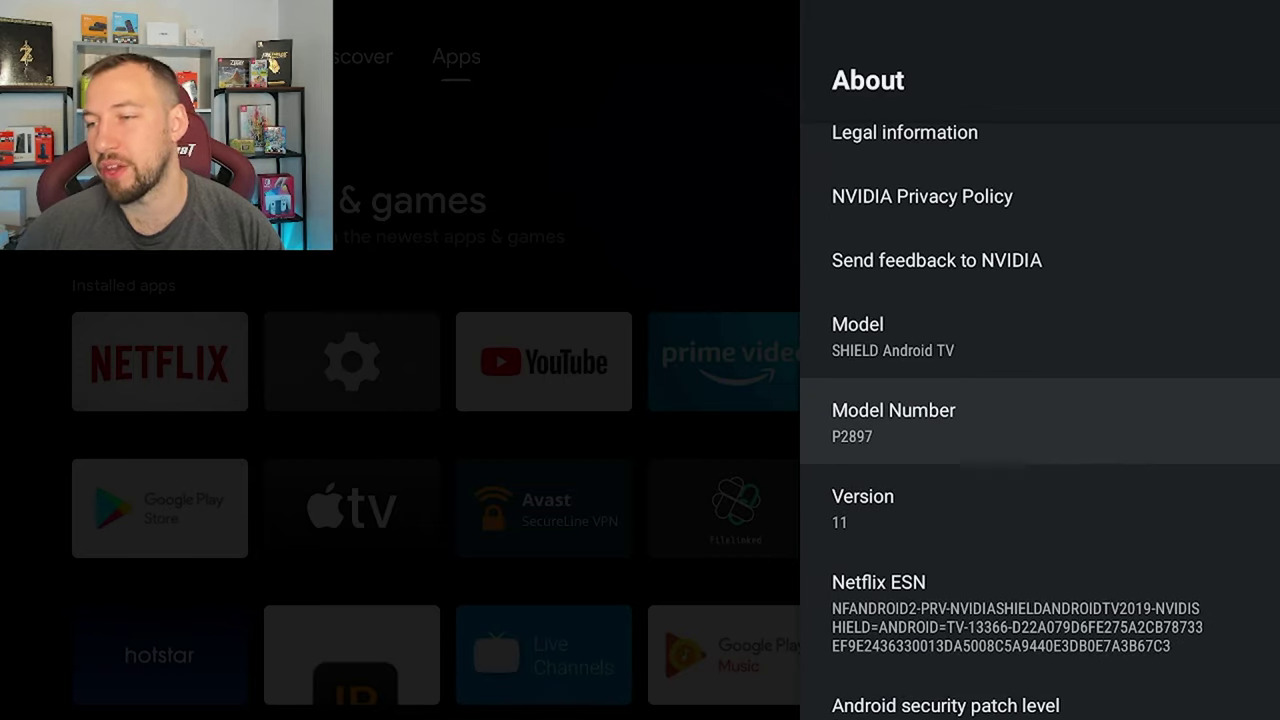
pyautogui.press('Down')
pyautogui.press('Down')
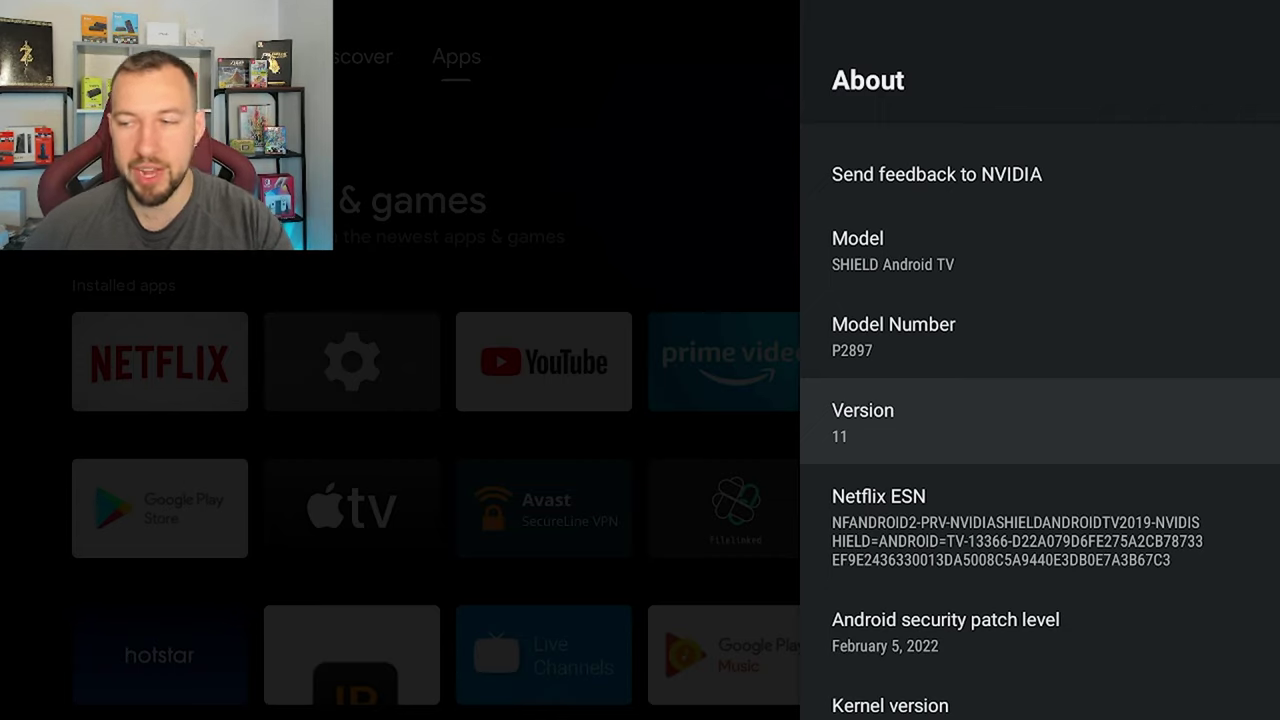
pyautogui.press('Down')
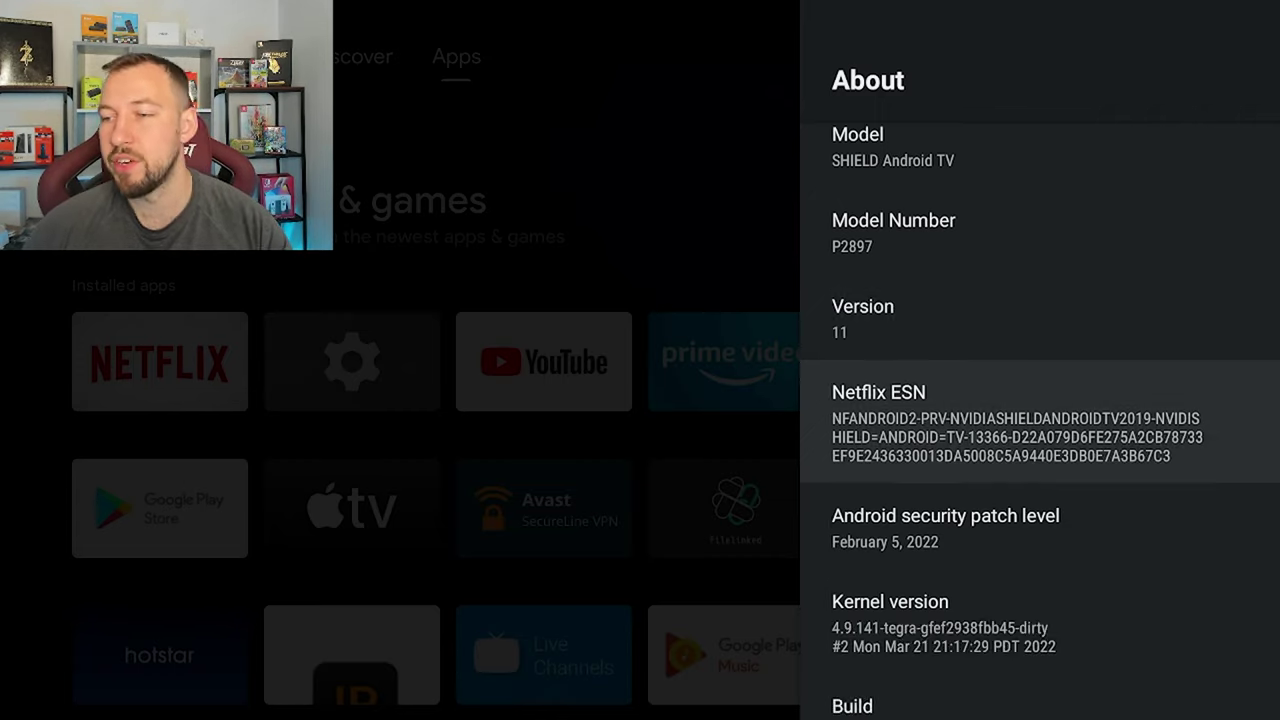
pyautogui.press('Up')
pyautogui.press('Escape')
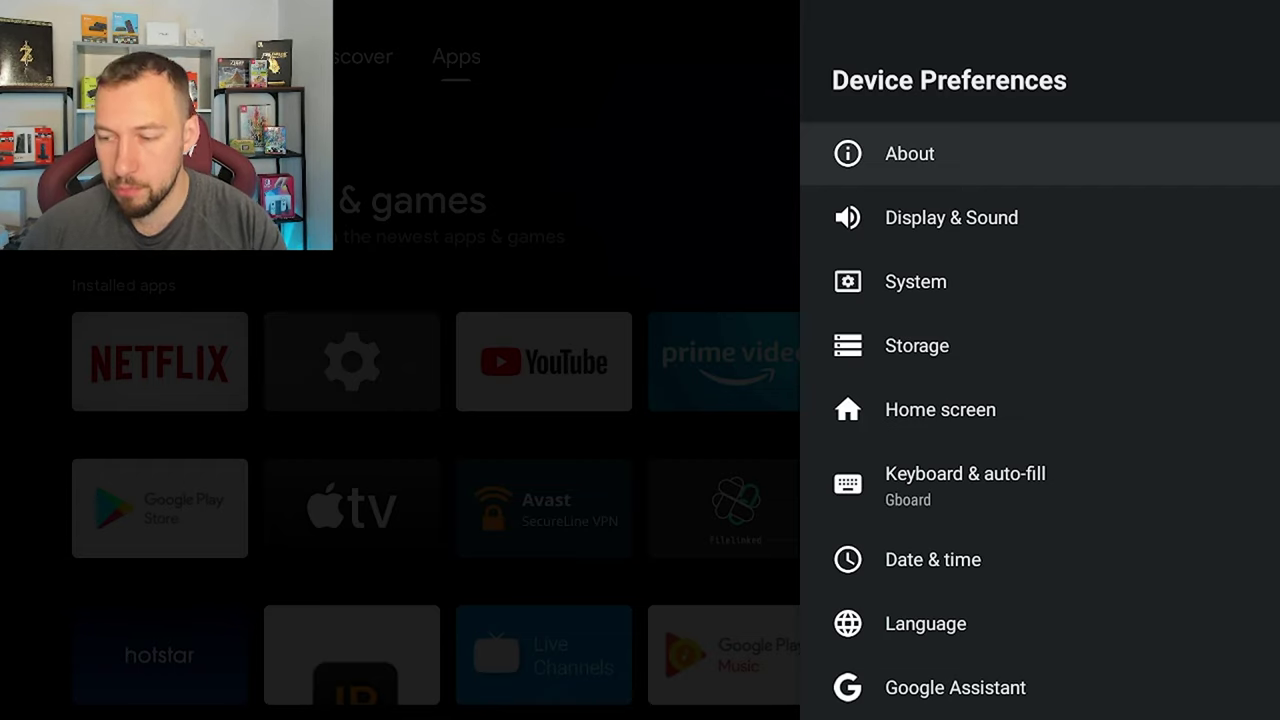
# - Open the Display & Sound settings in Device Preferences
pyautogui.press('Down')
pyautogui.press('Return')
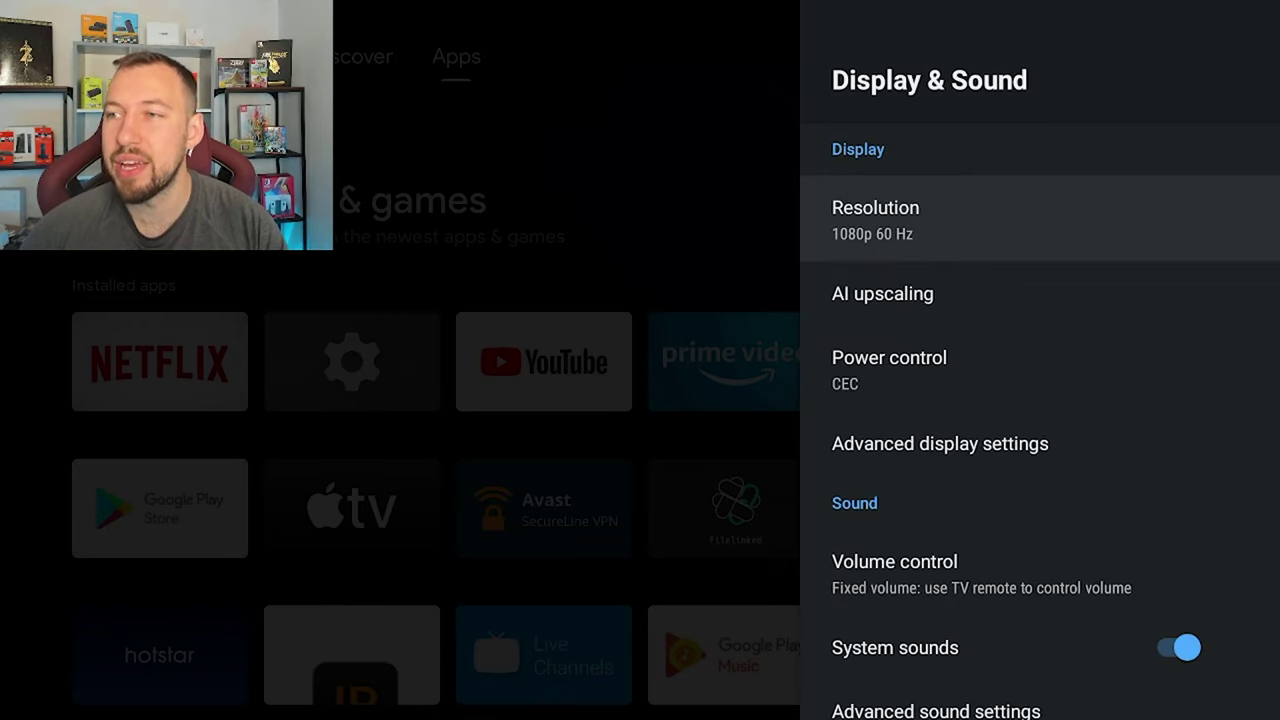
pyautogui.press('Down')
pyautogui.press('Up')
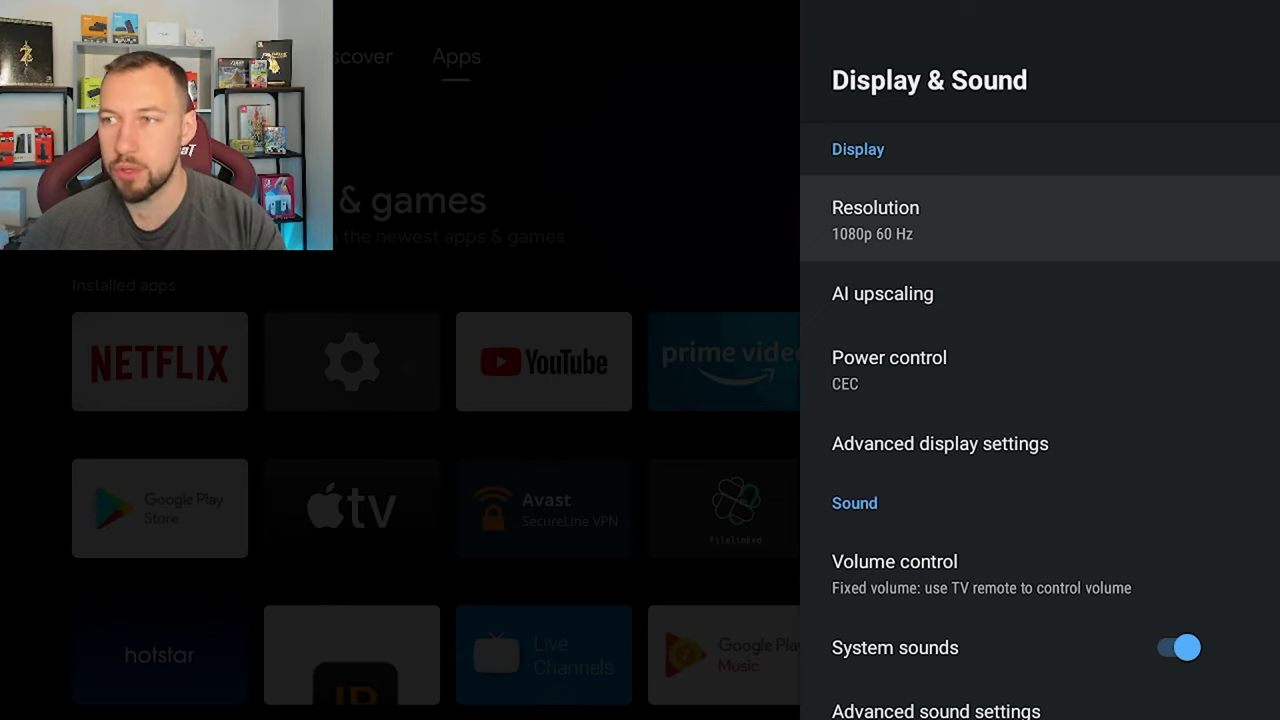
# - Review the available resolution and refresh rate choices in the Resolution settings without changing the selection
pyautogui.press('Return')
pyautogui.press('Down')
pyautogui.press('Down')
pyautogui.press('Down')
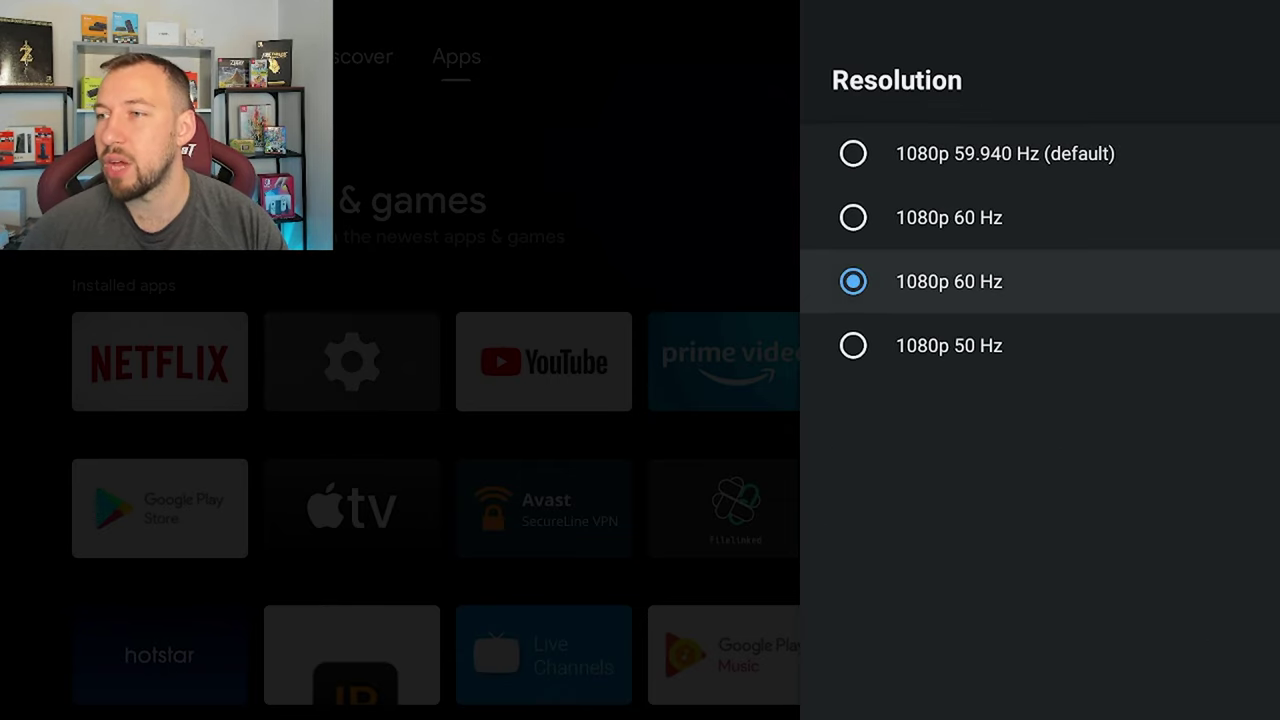
pyautogui.press('Up')
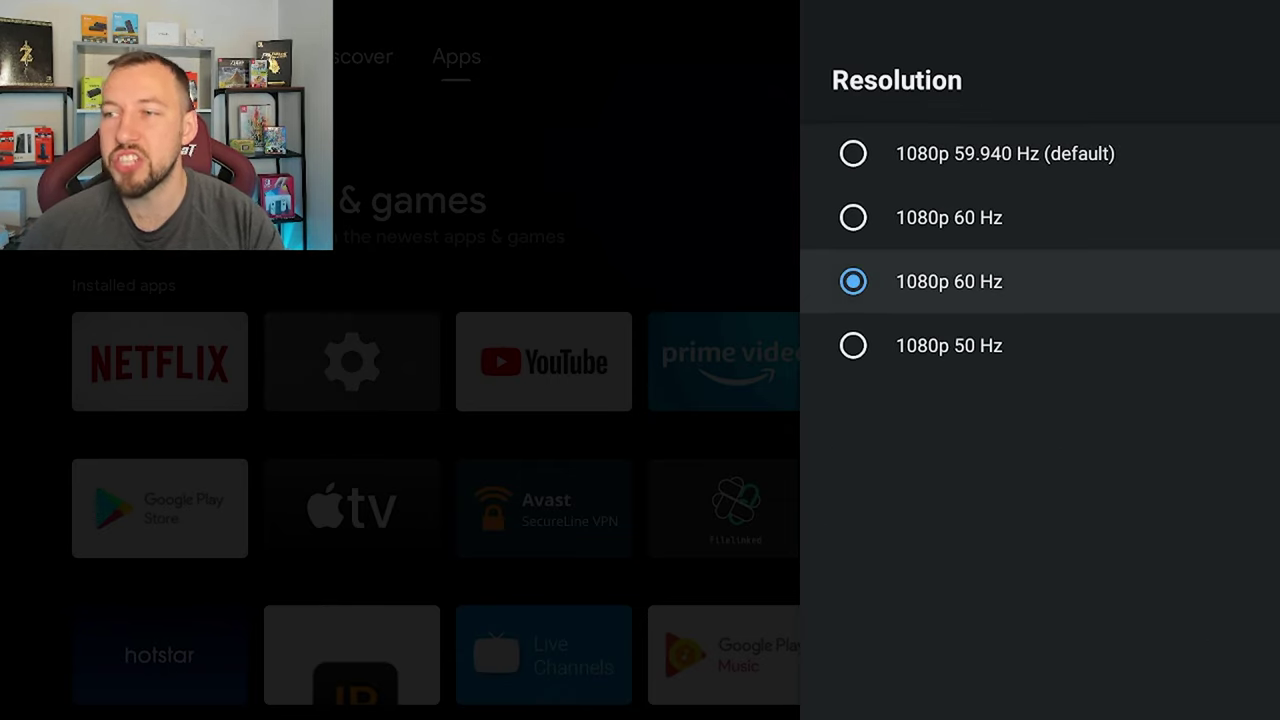
pyautogui.press('Up')
pyautogui.press('Down')
pyautogui.press('Up')
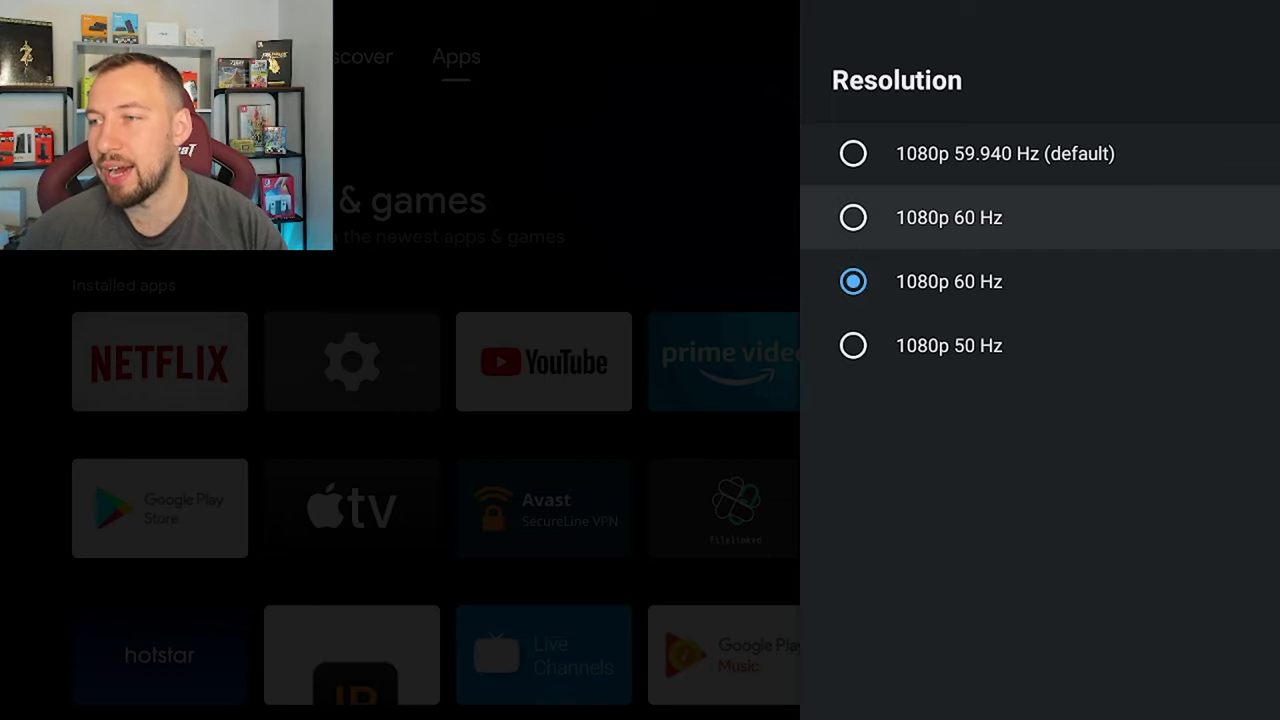
pyautogui.press('Up')
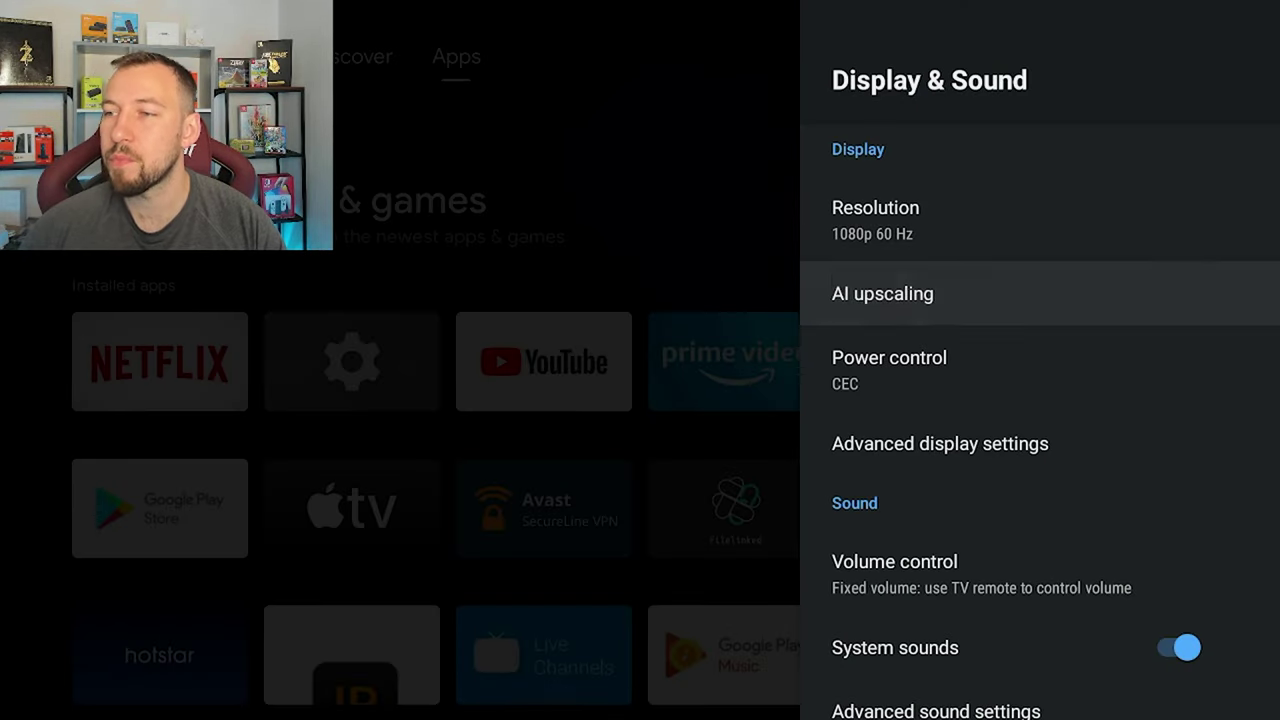
# - Check the AI upscaling page briefly and open the Power control settings
pyautogui.press('Return')
pyautogui.press('Escape')
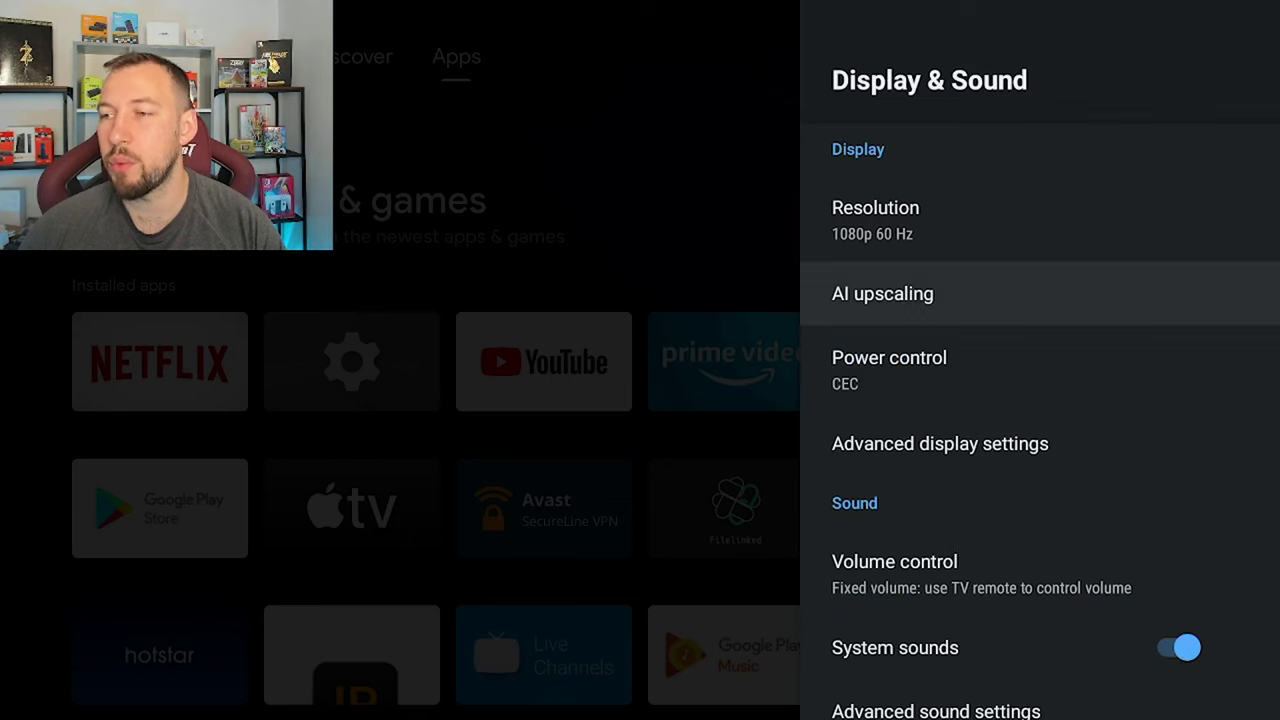
pyautogui.press('Down')
pyautogui.press('Return')
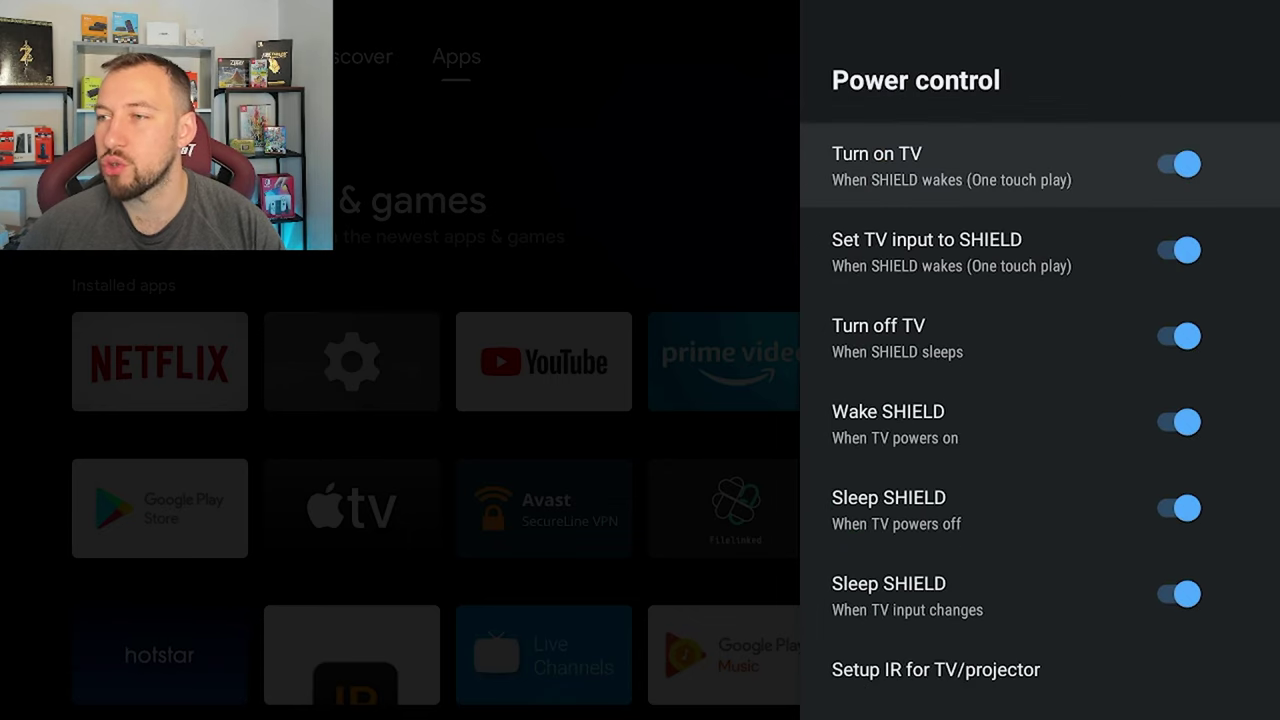
# - Examine the Power control options for turning the TV on or off and setting its input to SHIELD
pyautogui.press('Down')
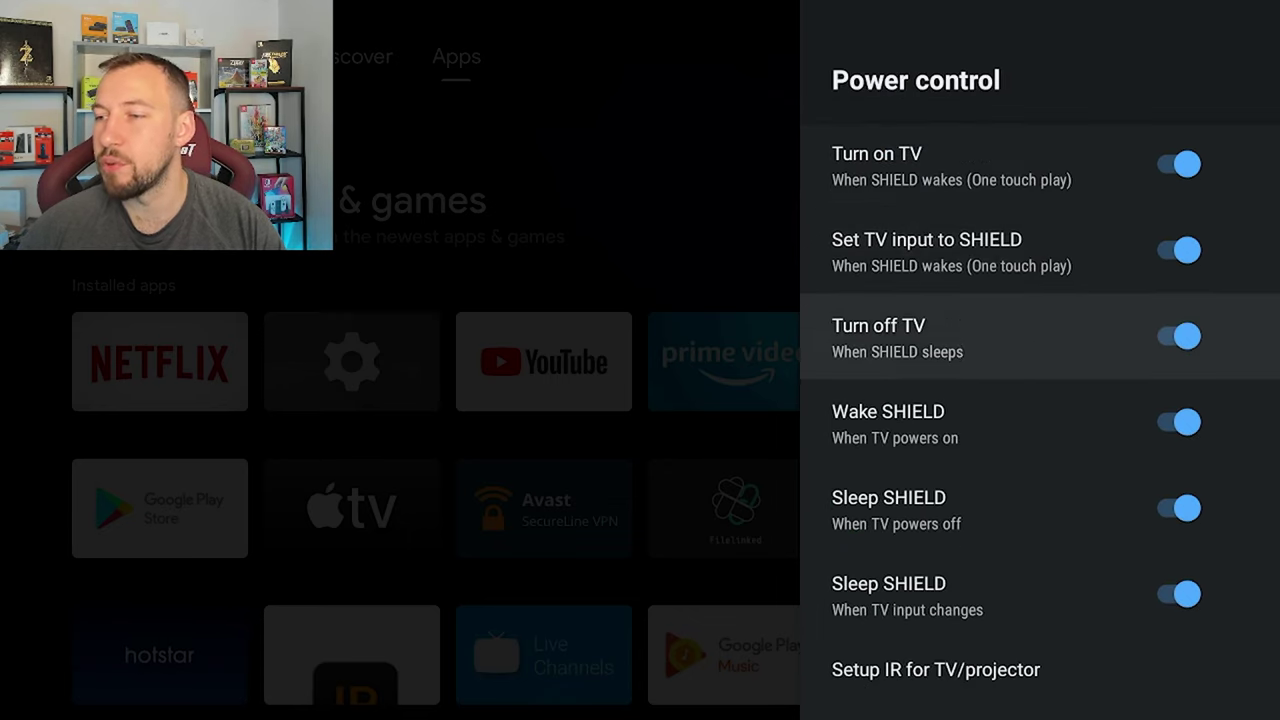
pyautogui.press('Down')
pyautogui.press('Down')
pyautogui.press('Down')
pyautogui.press('Down')
pyautogui.press('Up')
pyautogui.press('Up')
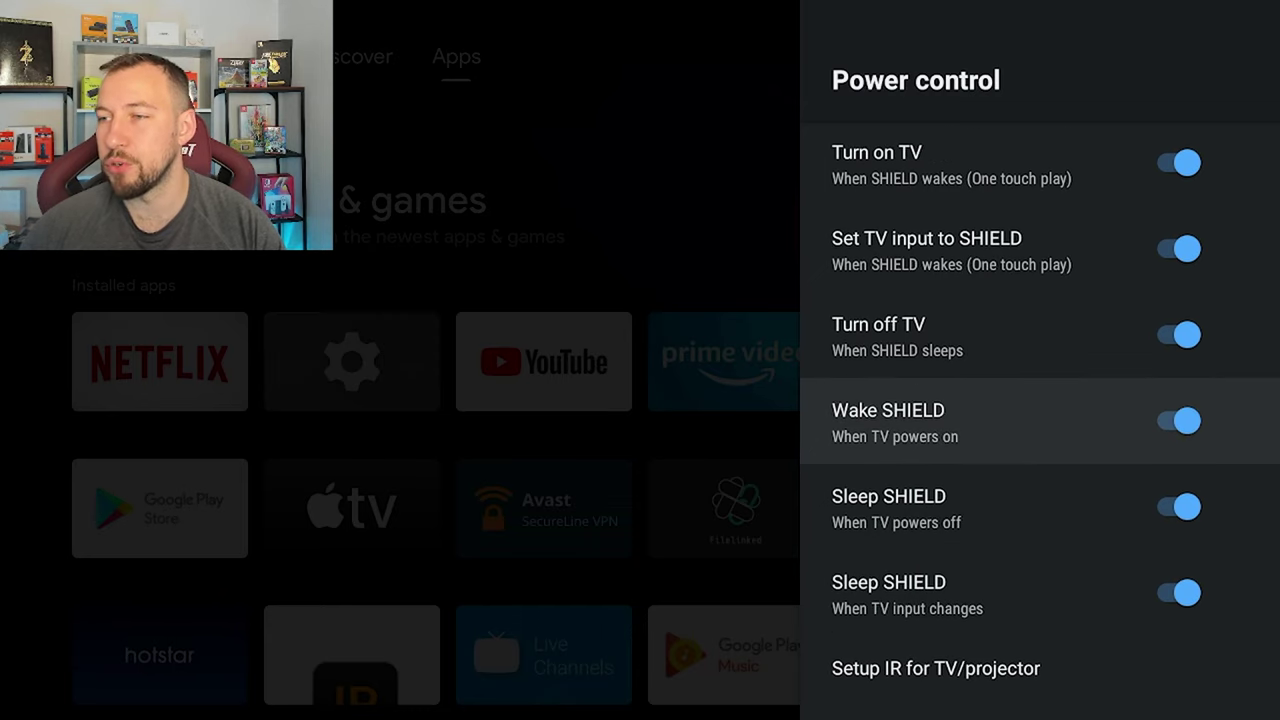
pyautogui.press('Up')
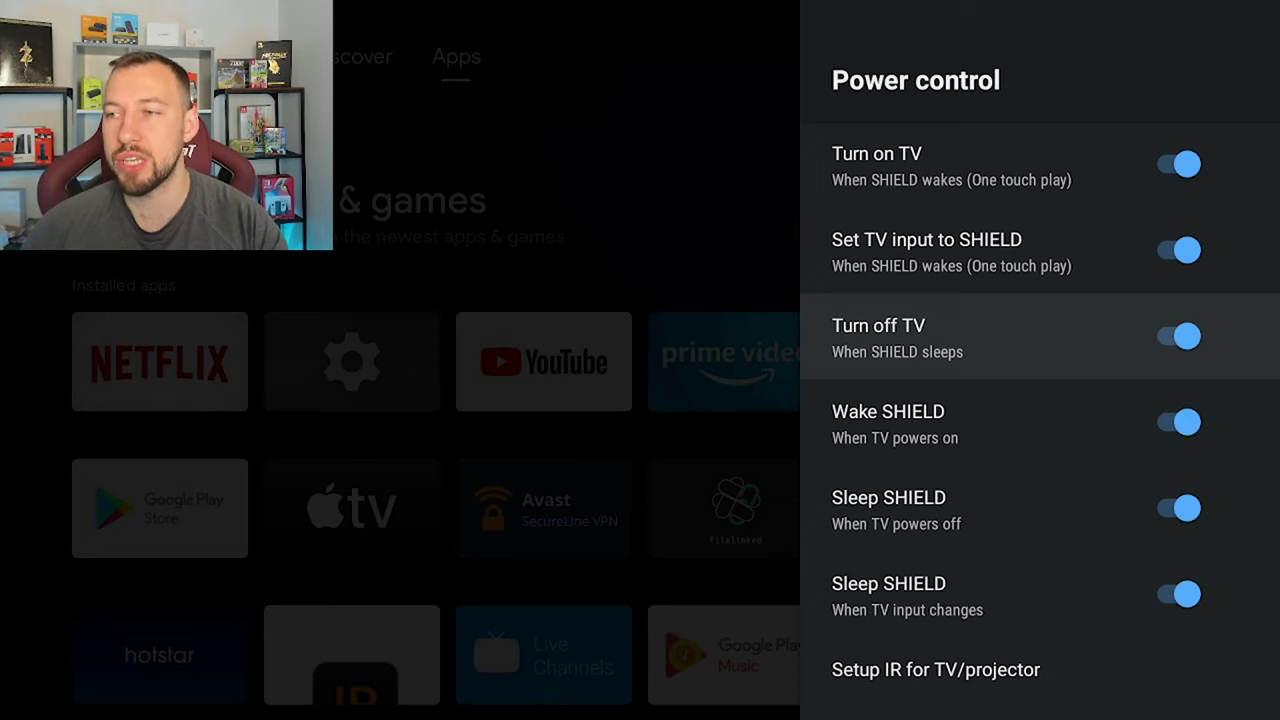
pyautogui.press('Up')
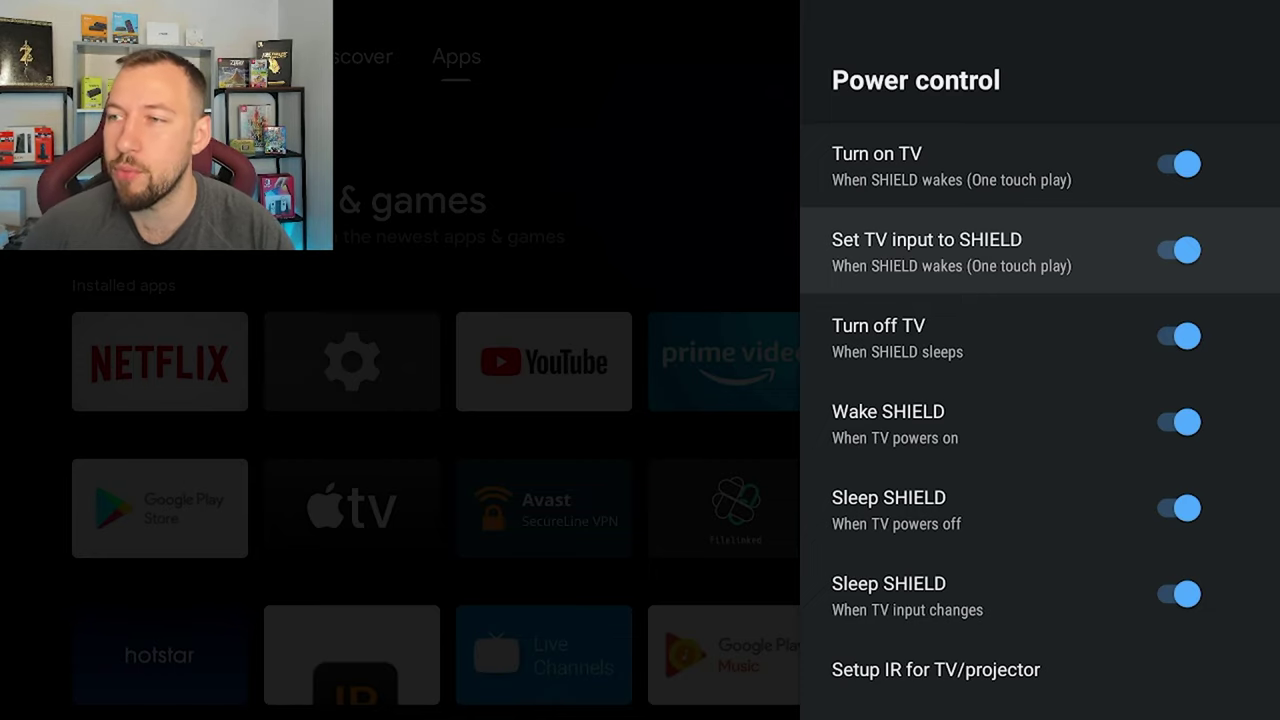
pyautogui.press('Up')
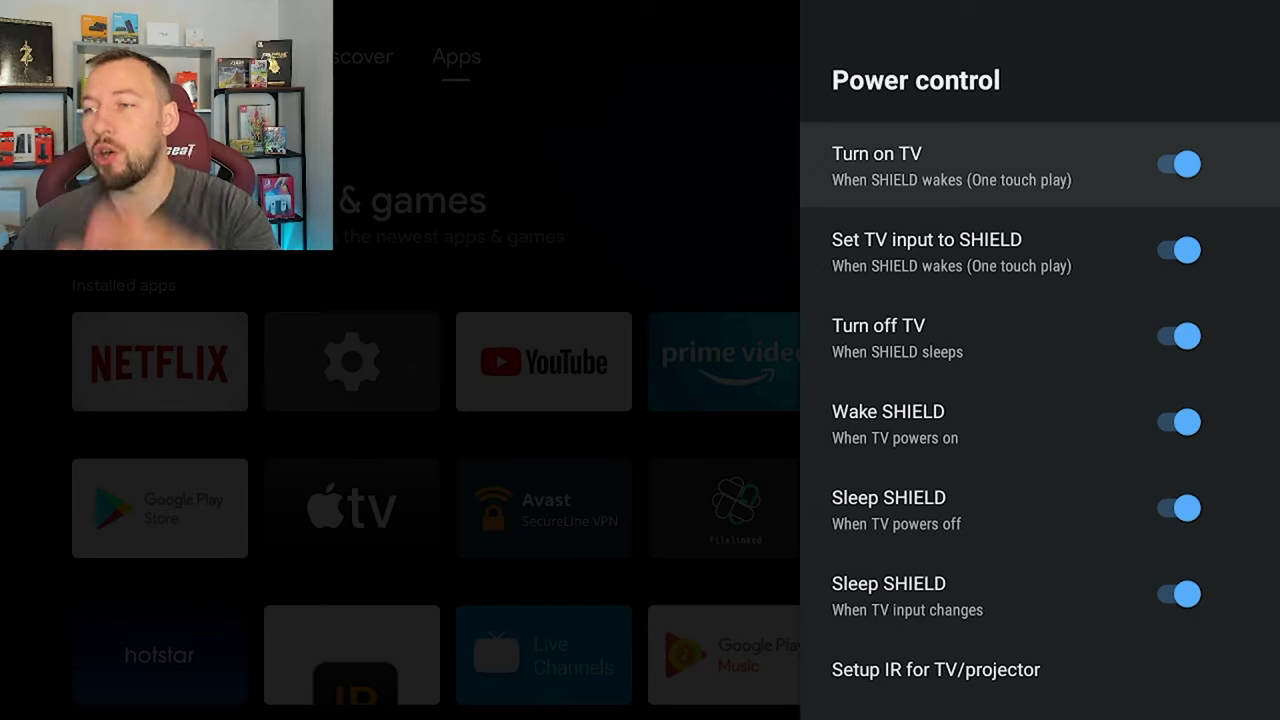
# - Examine the Wake SHIELD and Sleep SHIELD options tied to TV power and input changes
pyautogui.press('Down')
pyautogui.press('Down')
pyautogui.press('Down')
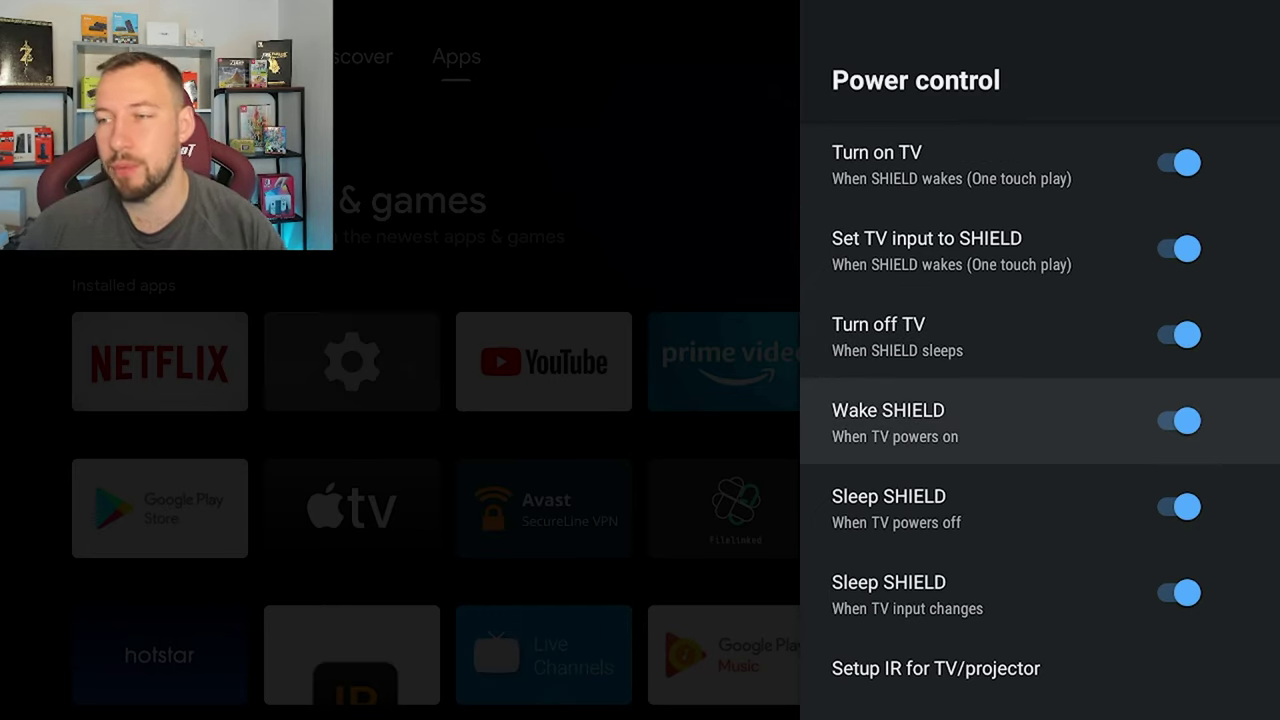
pyautogui.press('Up')
pyautogui.press('Up')
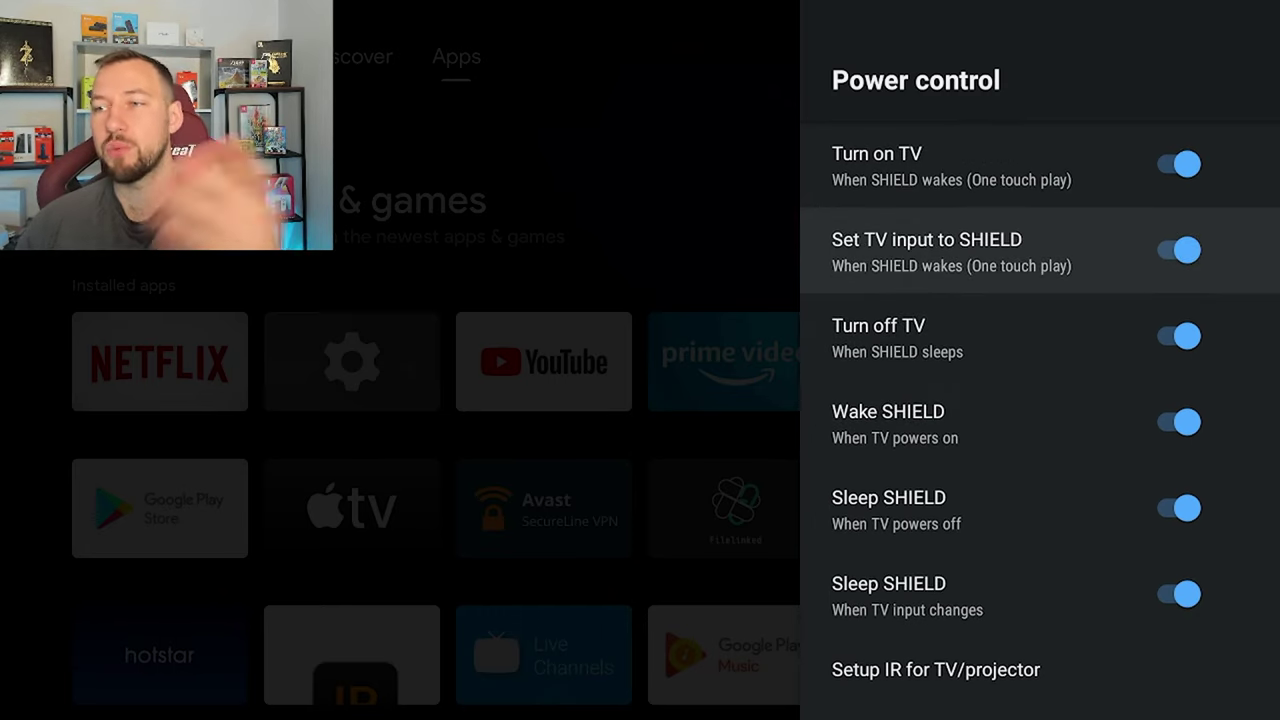
pyautogui.press('Down')
pyautogui.press('Down')
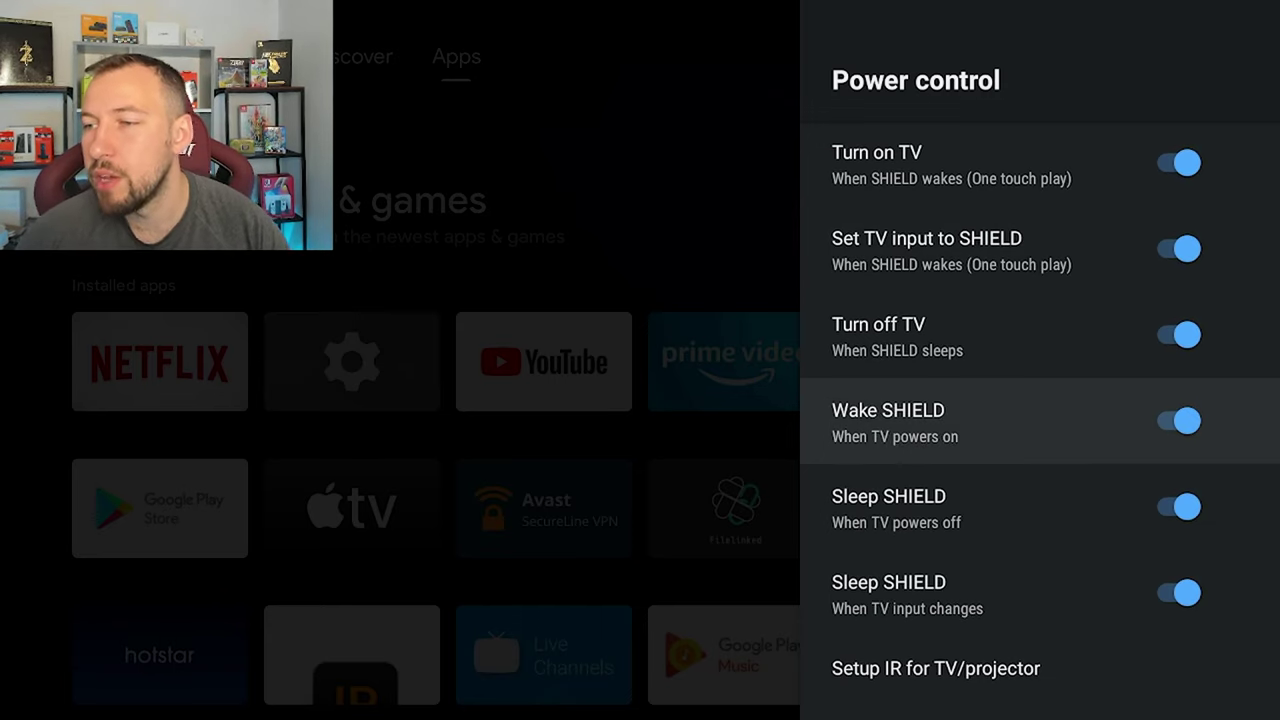
pyautogui.press('Down')
pyautogui.press('Down')
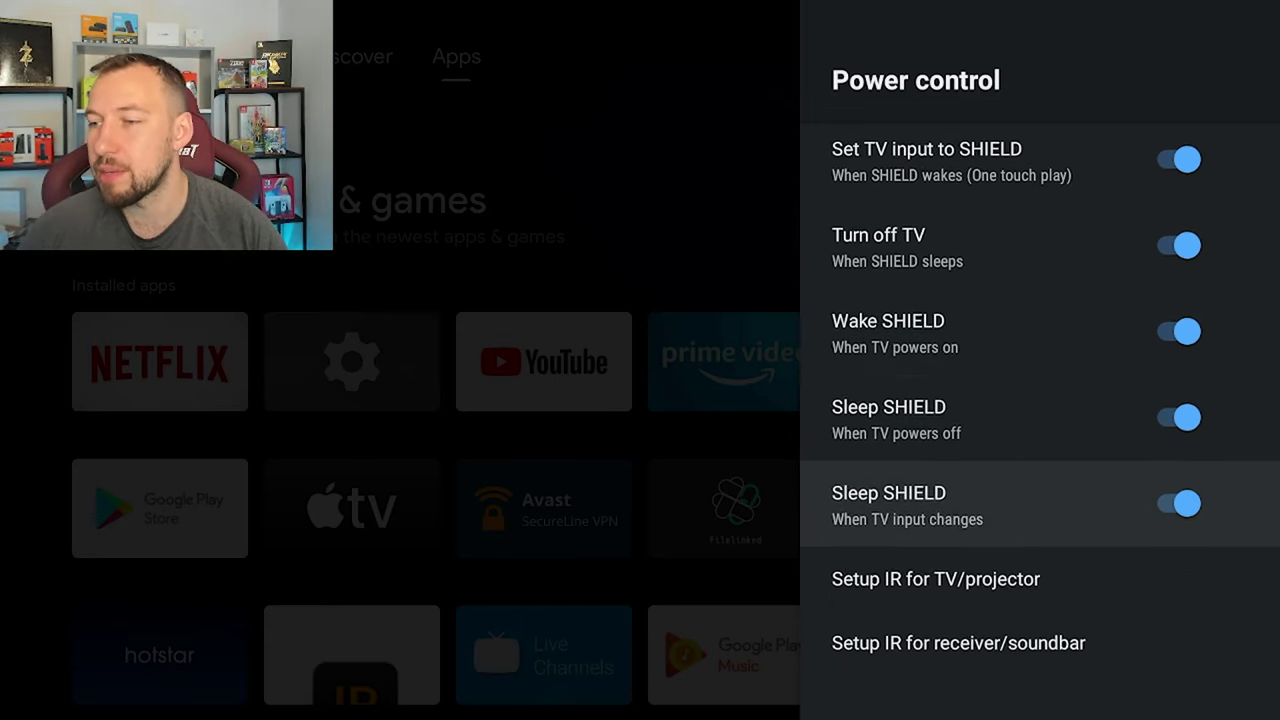
# - Check the Setup IR for TV/projector option and return to the Display & Sound settings
pyautogui.press('Down')
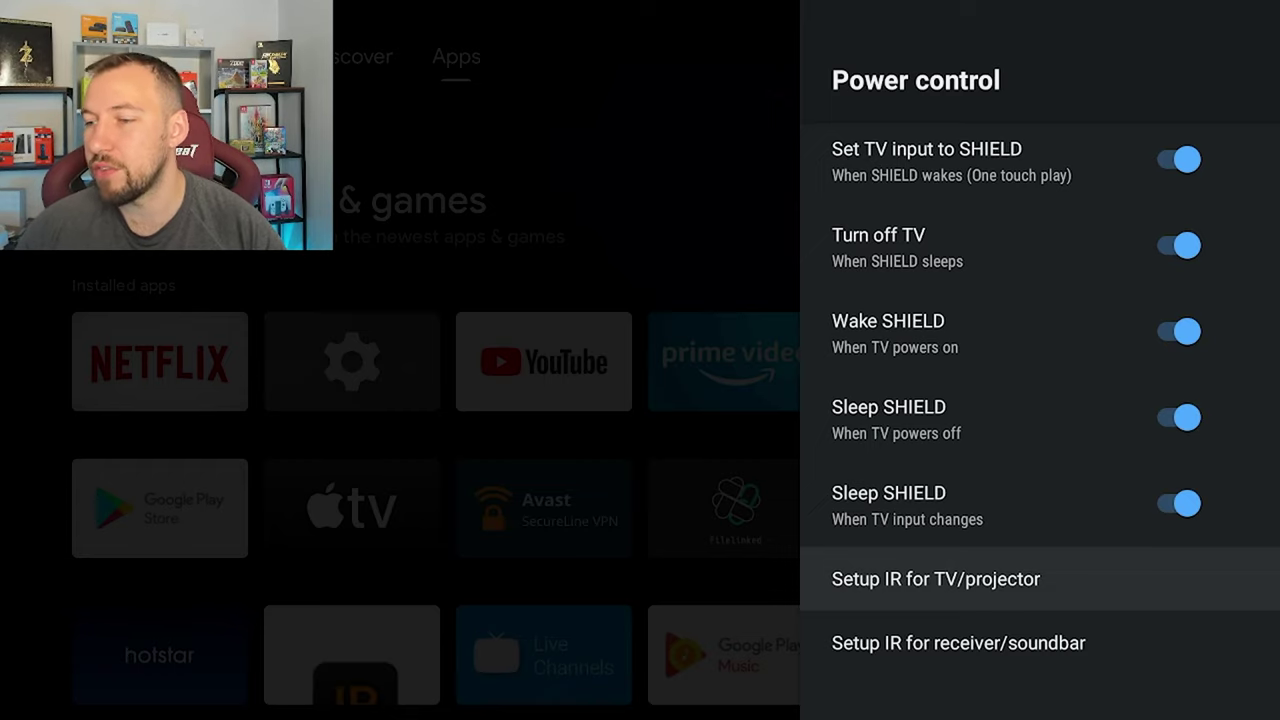
pyautogui.press('Down')
pyautogui.press('Up')
pyautogui.press('Return')
pyautogui.press('Escape')
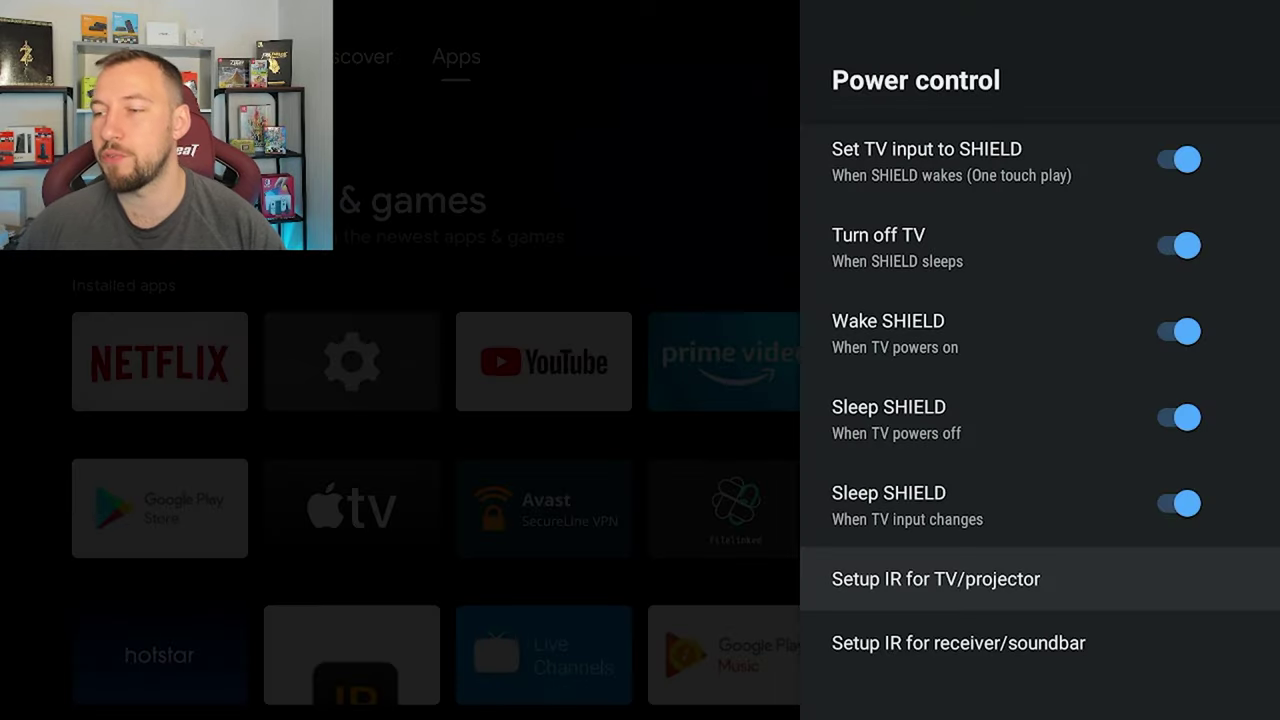
pyautogui.press('Escape')
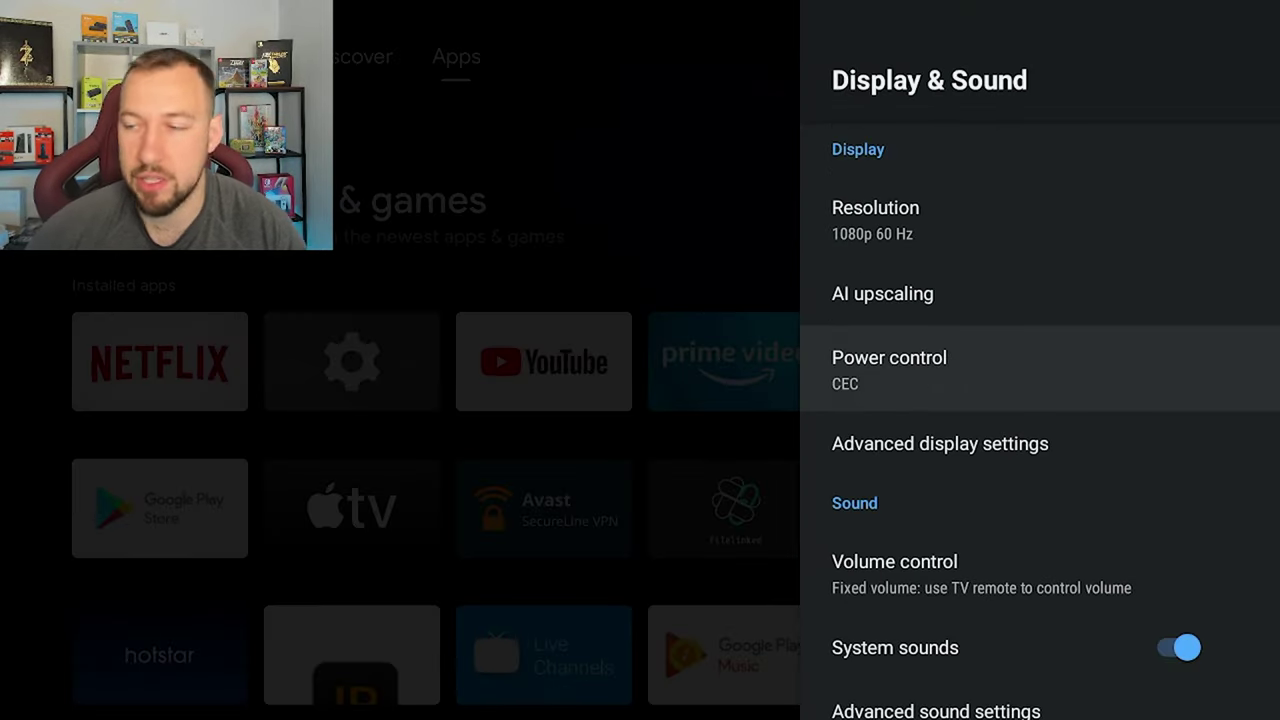
# - Open Advanced display settings and check its Custom display mode and Adjust for overscan pages
pyautogui.press('Down')
pyautogui.press('Return')
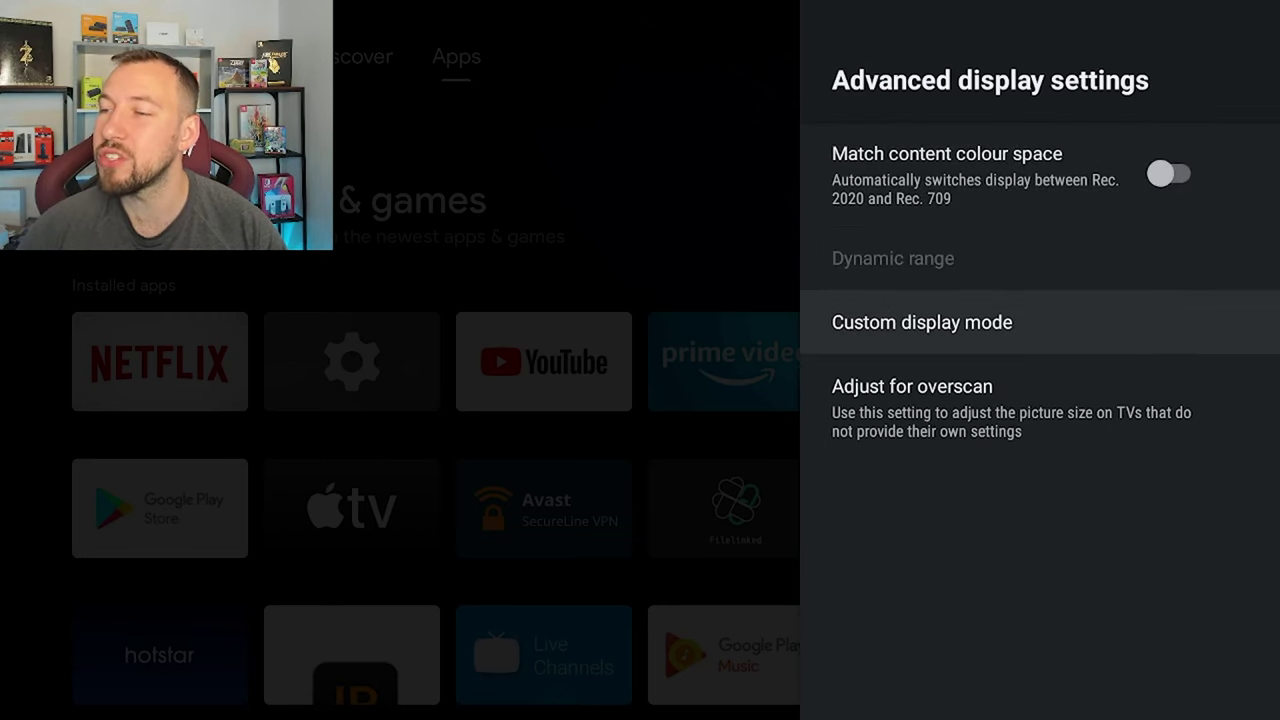
pyautogui.press('Return')
pyautogui.press('Escape')
pyautogui.press('Down')
pyautogui.press('Return')
pyautogui.press('Escape')
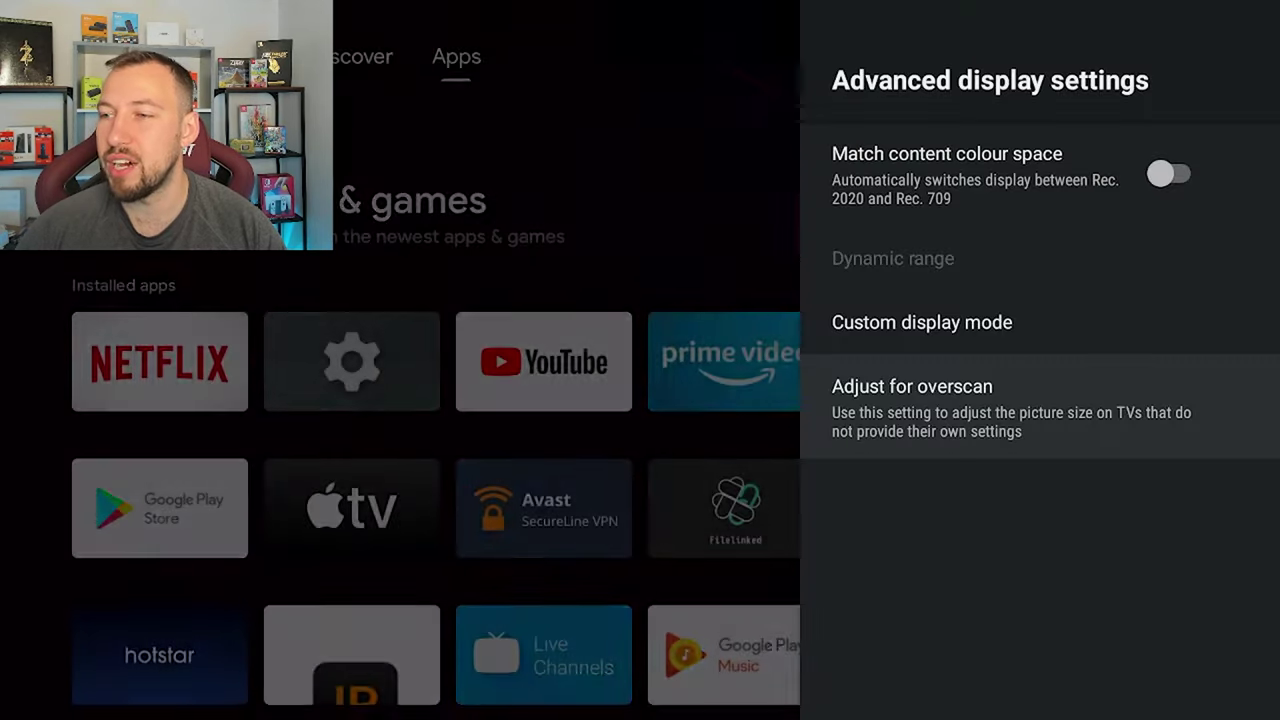
# - Reopen Custom display mode and review its default setting, filter options and Display modes entry
pyautogui.press('Up')
pyautogui.press('Return')
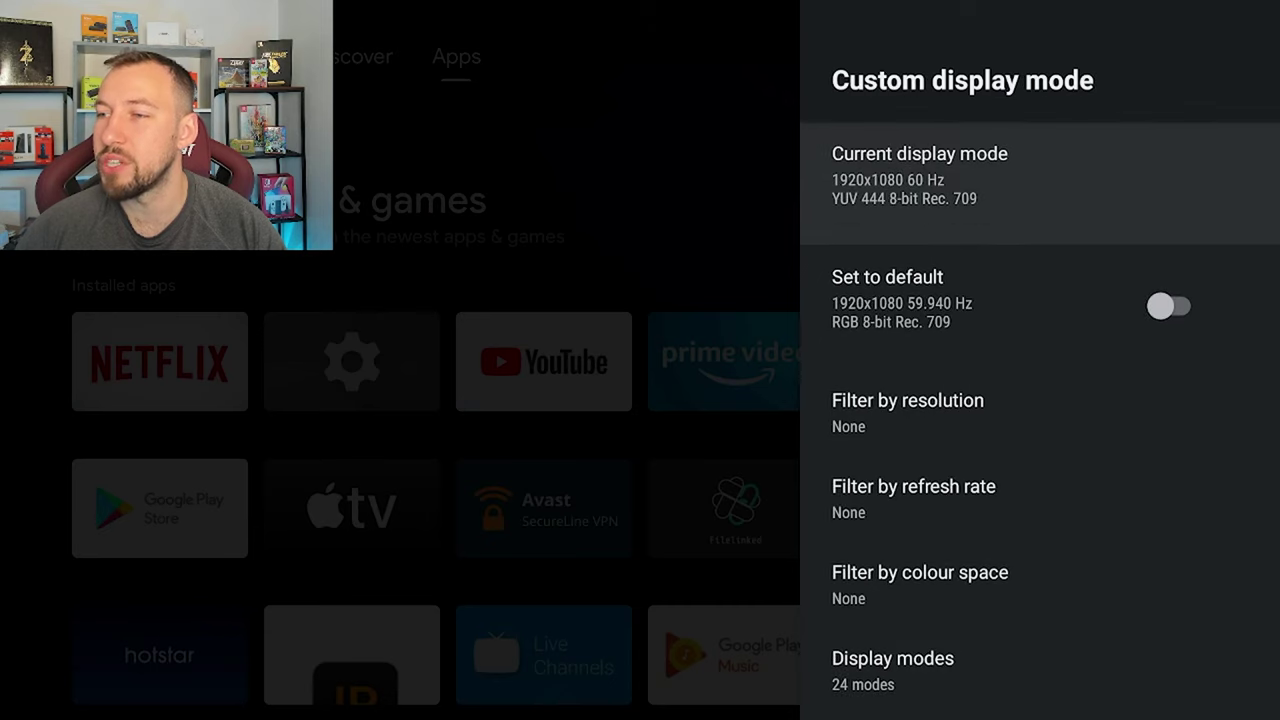
pyautogui.press('Down')
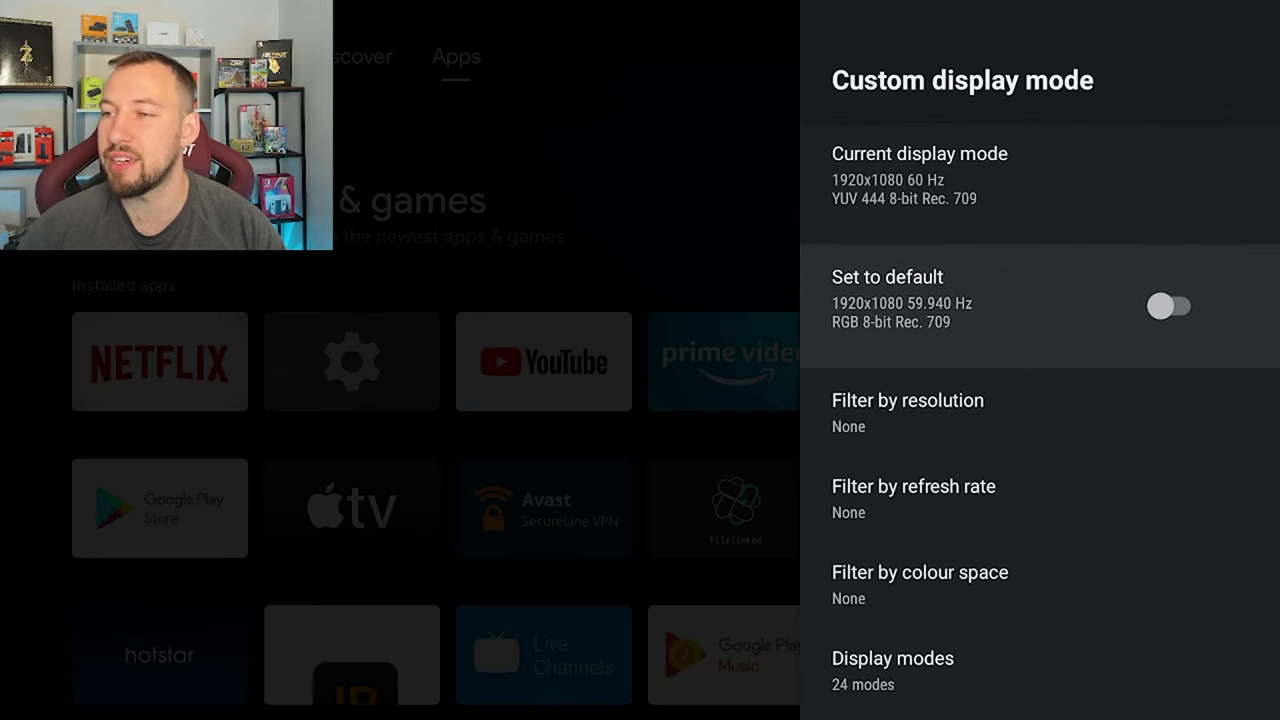
pyautogui.press('Down')
pyautogui.press('Down')
pyautogui.press('Down')
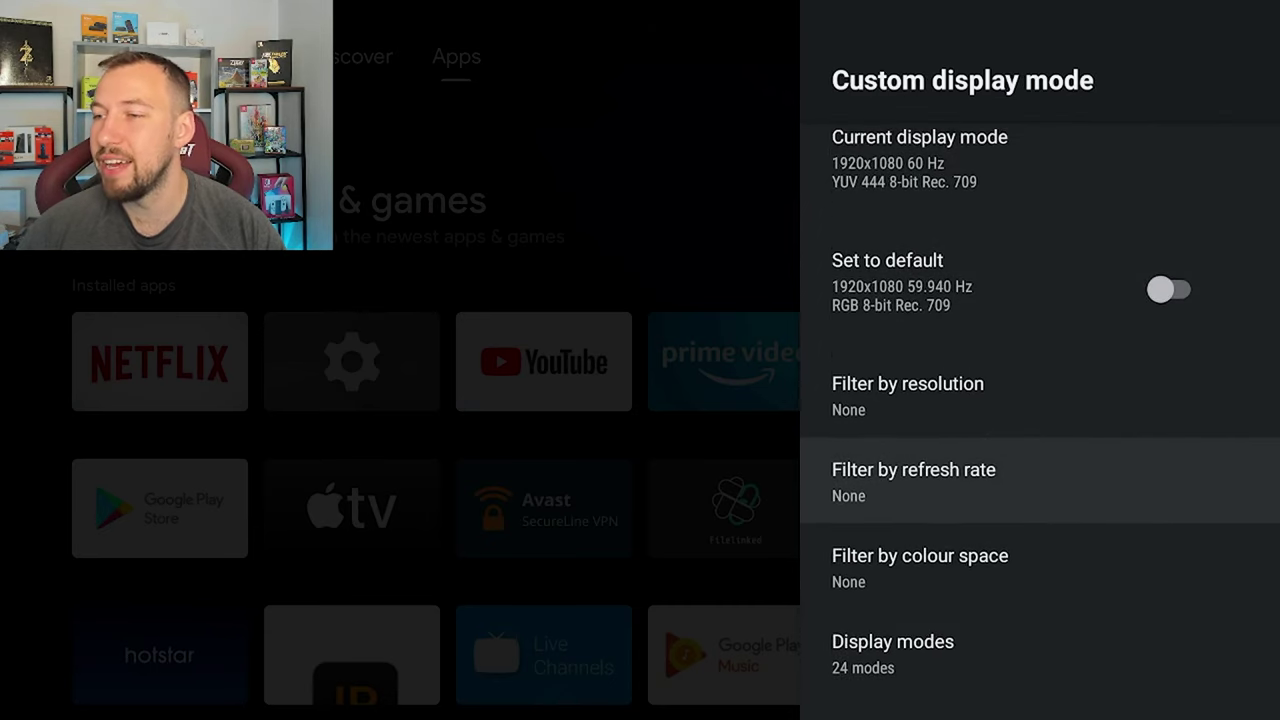
pyautogui.press('Down')
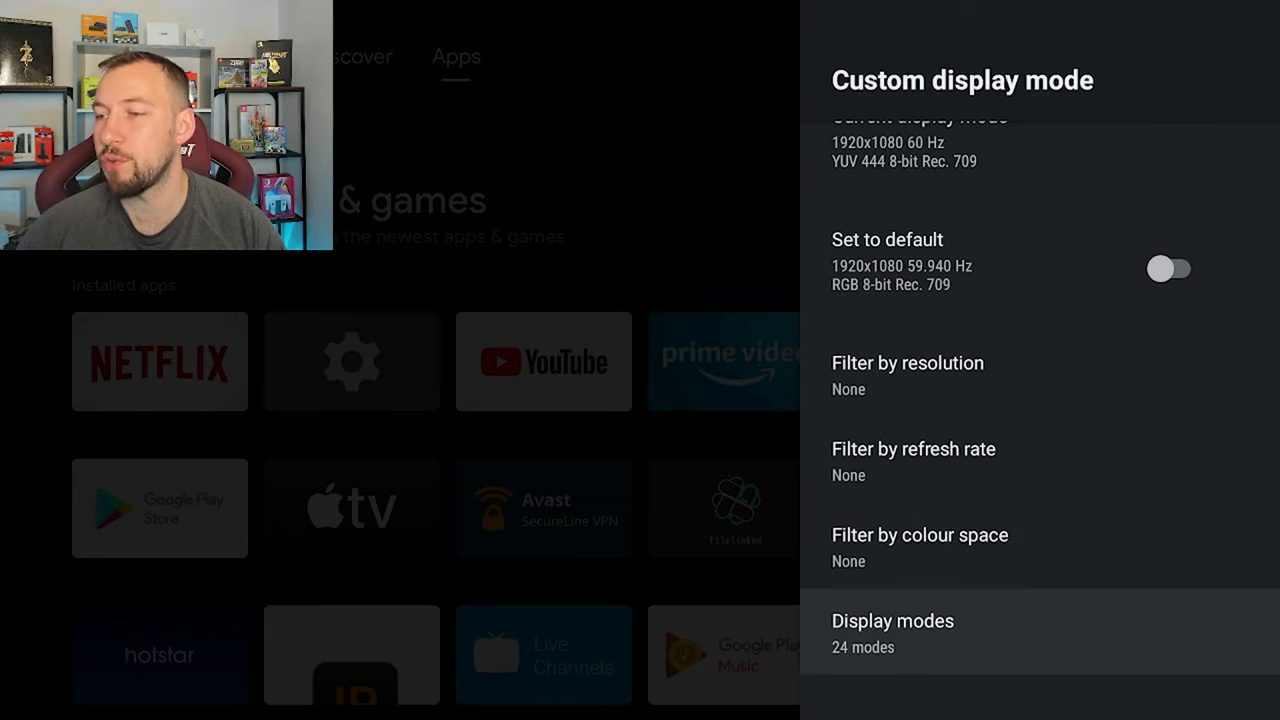
# - Review the resolution, refresh rate and colour space filters and the Display modes list, and return to Advanced display settings
pyautogui.press('Up')
pyautogui.press('Up')
pyautogui.press('Up')
pyautogui.press('Down')
pyautogui.press('Down')
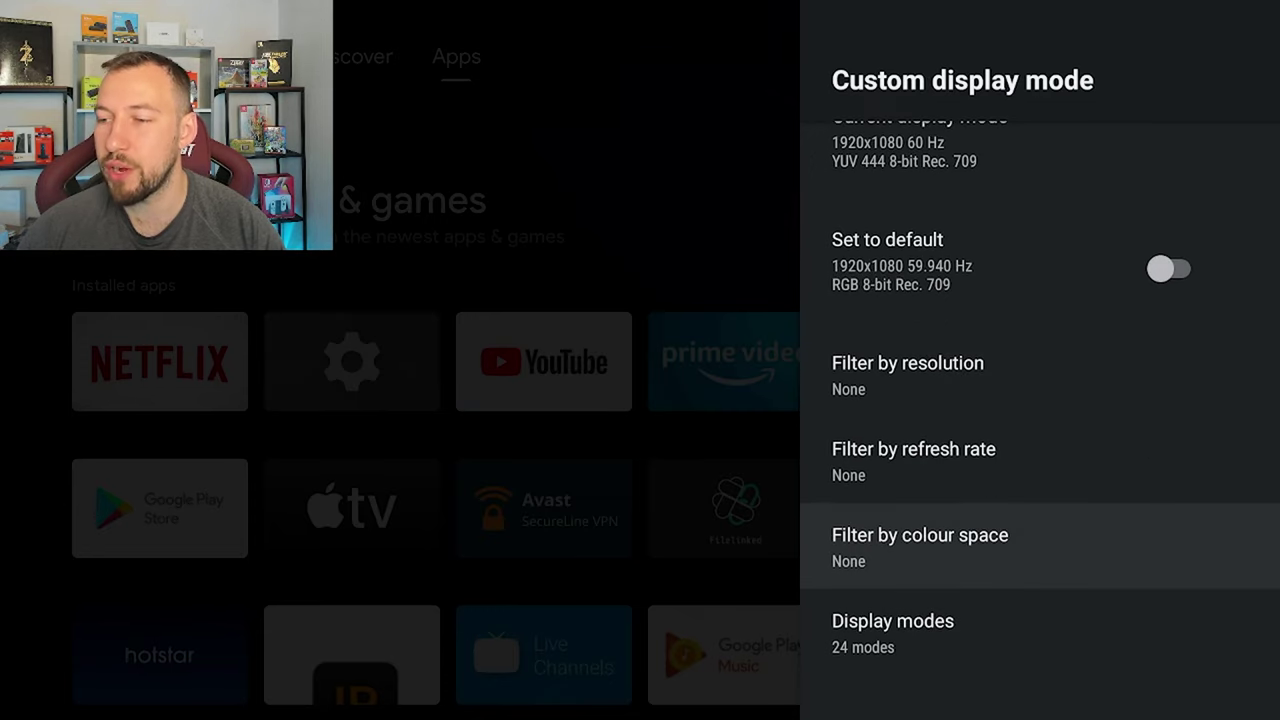
pyautogui.press('Down')
pyautogui.press('Return')
pyautogui.press('Down')
pyautogui.press('Down')
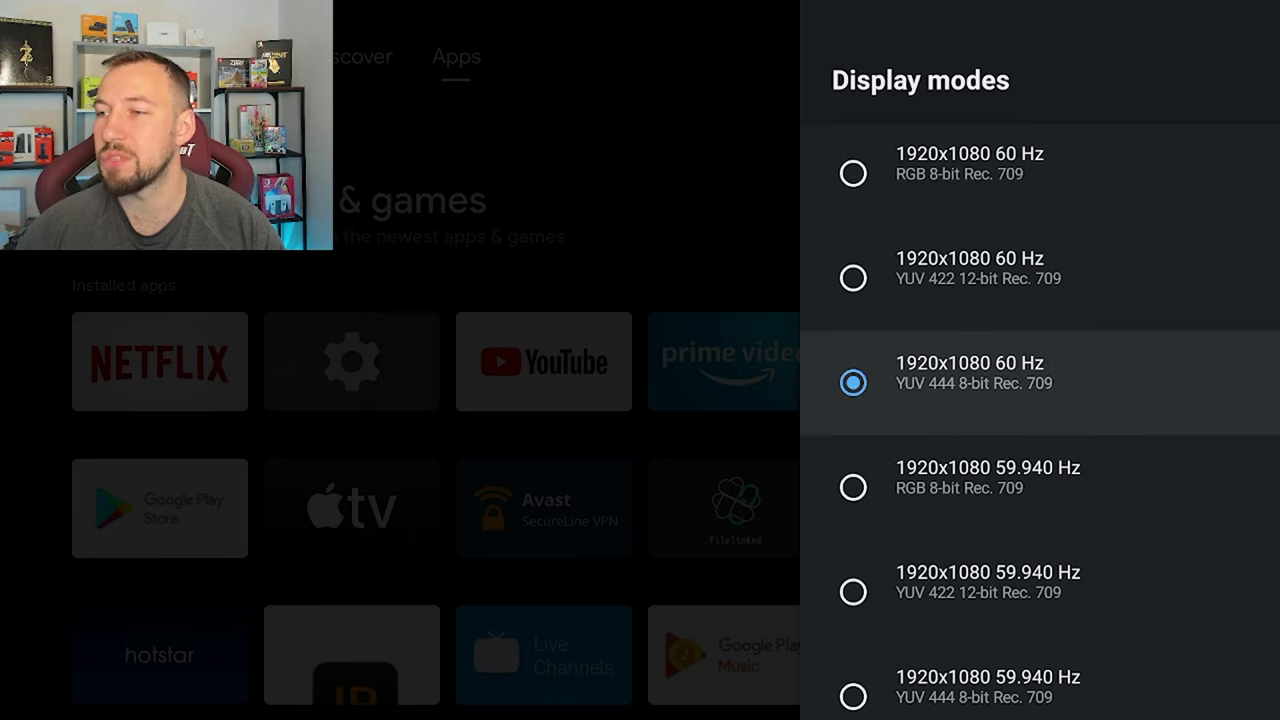
pyautogui.press('Escape')
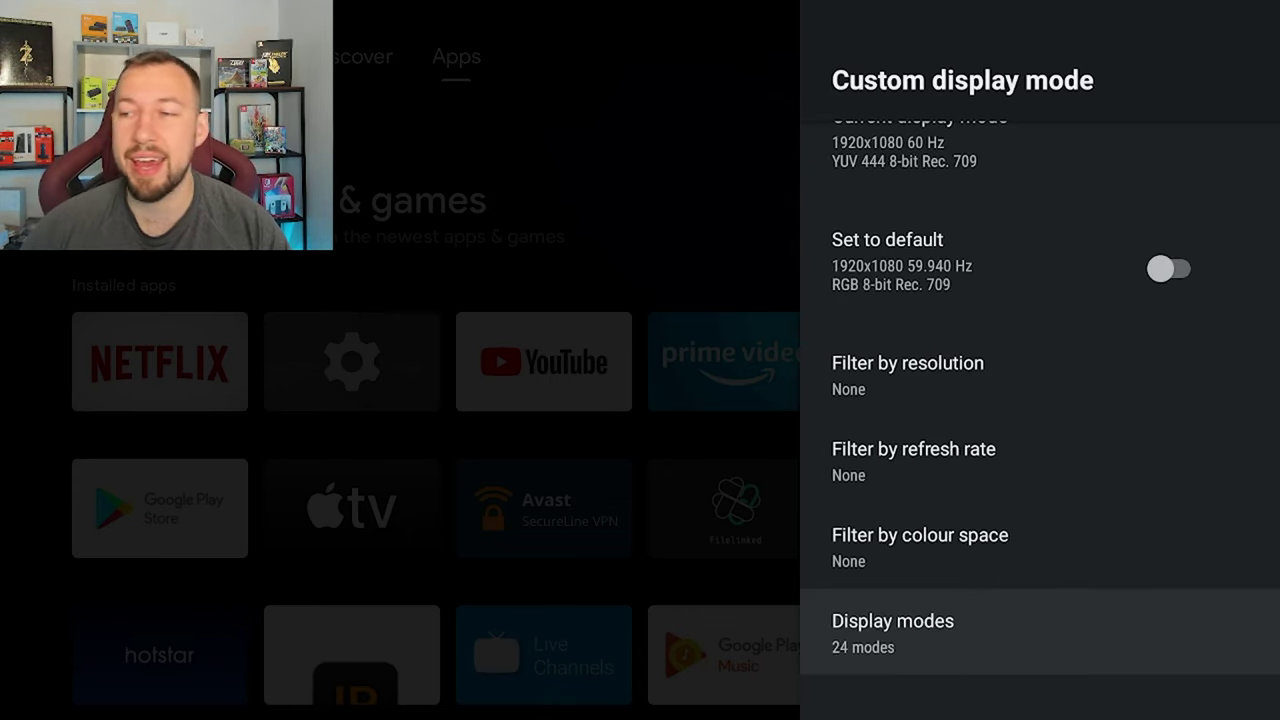
pyautogui.press('Escape')
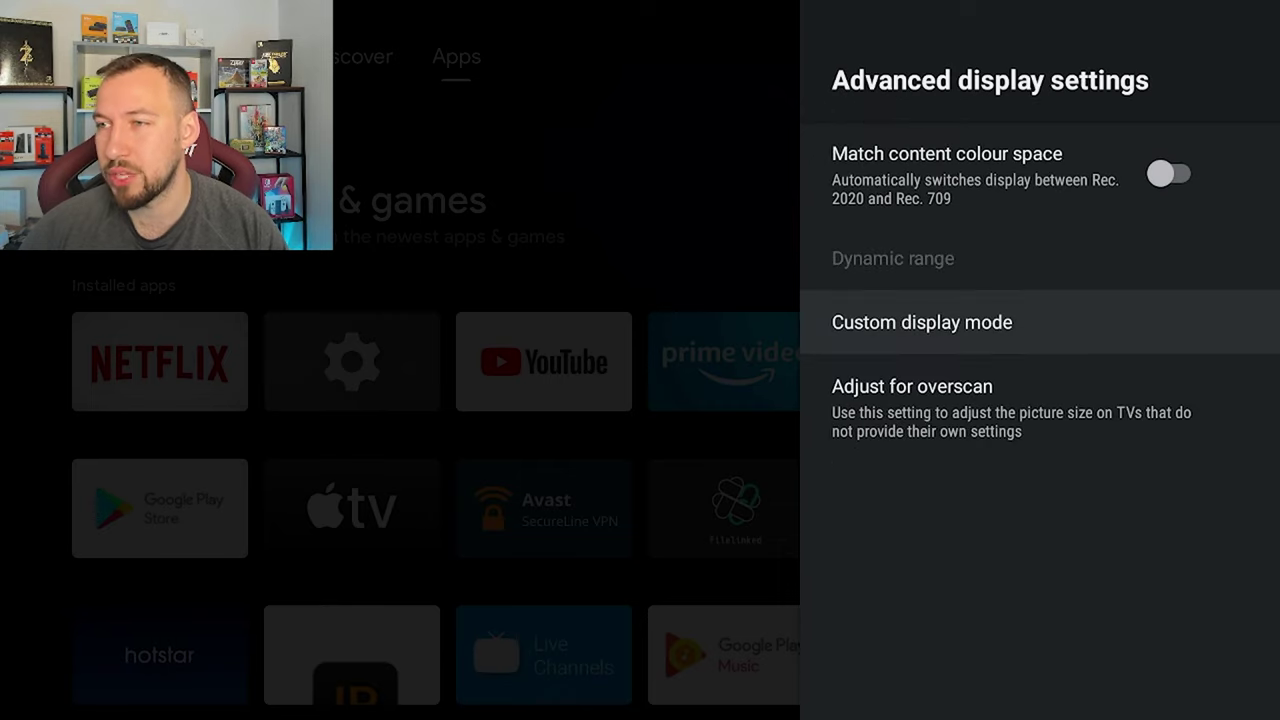
# - Reopen Advanced display settings from Display & Sound, look over its entries once more and leave the page
pyautogui.press('Escape')
pyautogui.press('Return')
pyautogui.press('Down')
pyautogui.press('Down')
pyautogui.press('Escape')
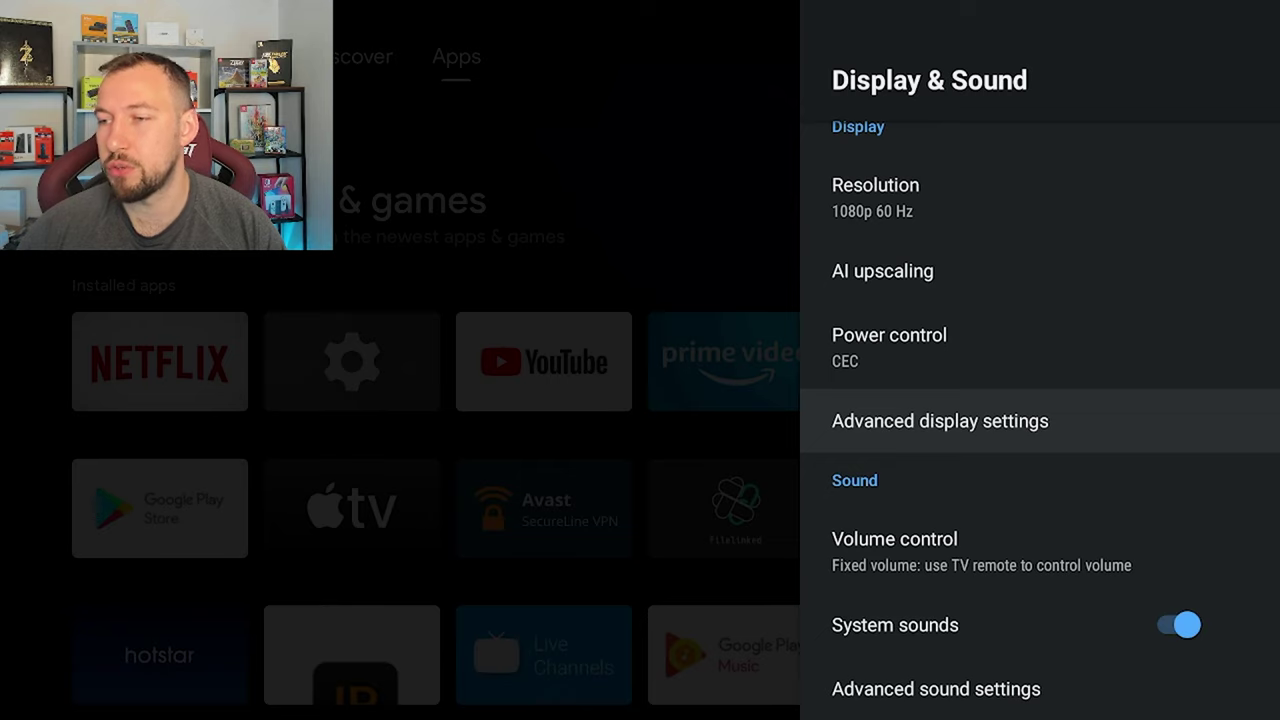
# - Open Volume control and examine the HDMI fixed volume and voice volume adjustment options
pyautogui.press('Down')
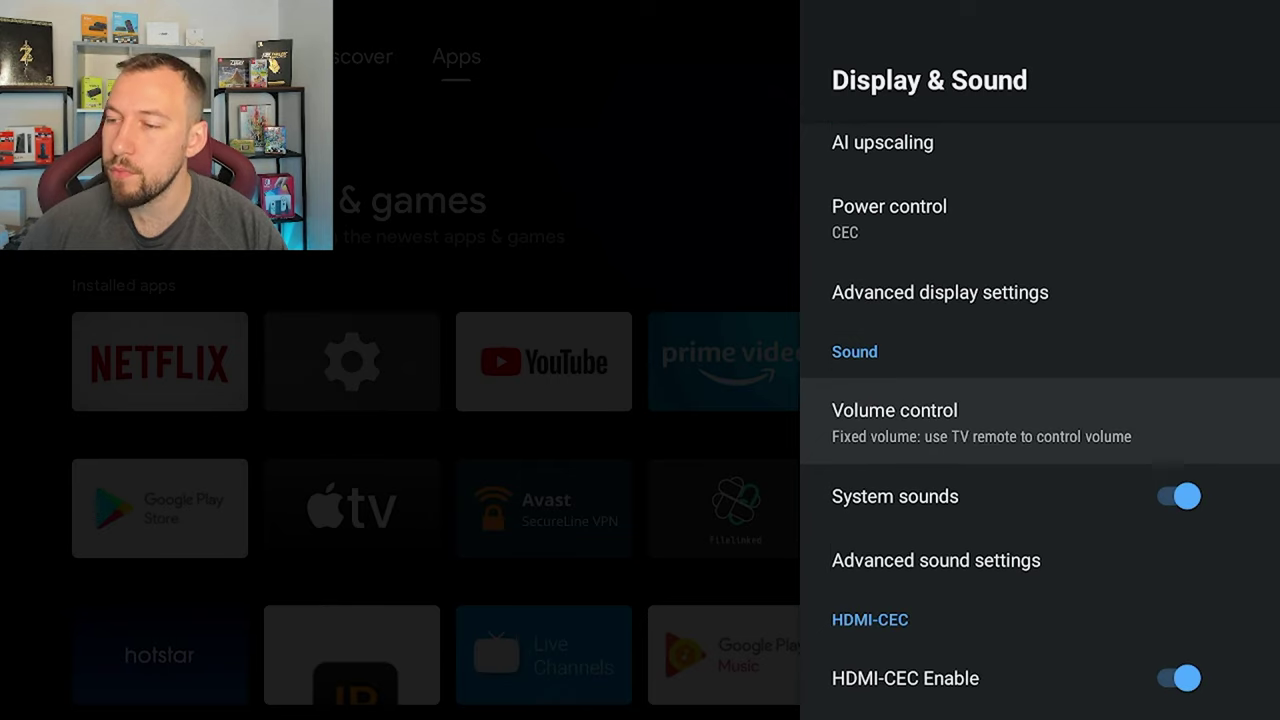
pyautogui.press('Return')
pyautogui.press('Down')
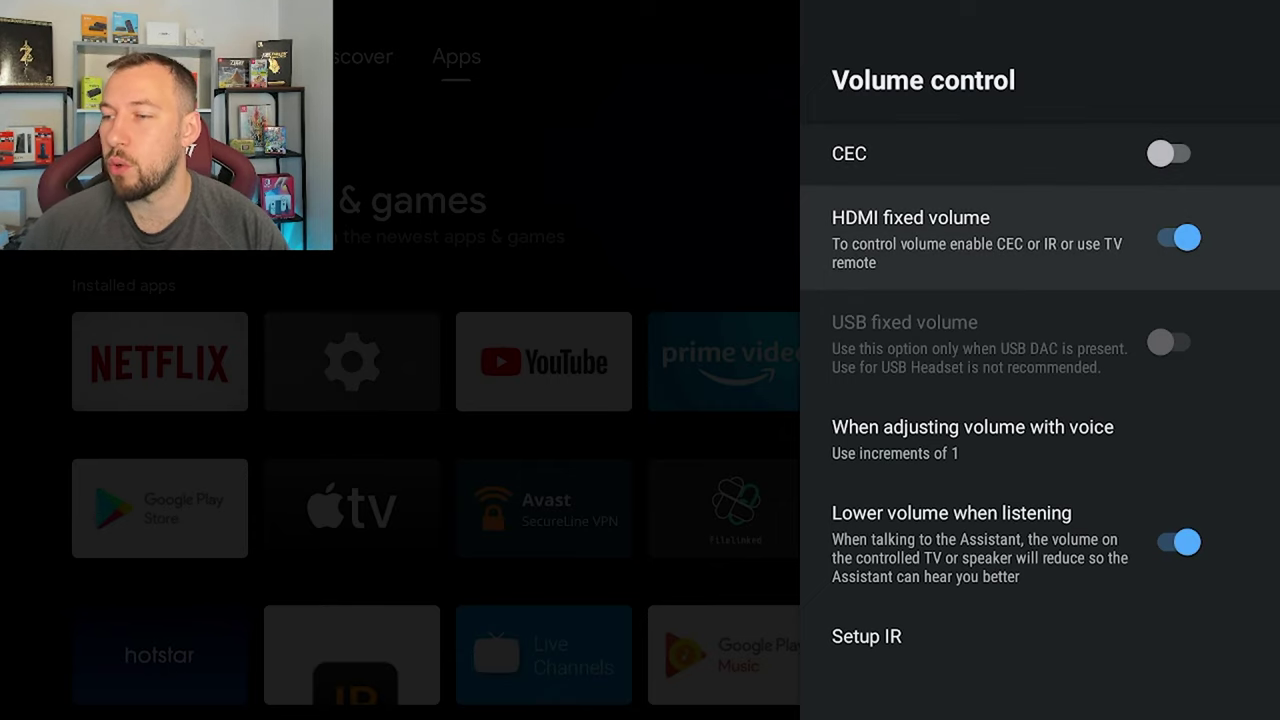
pyautogui.press('Down')
pyautogui.press('Down')
pyautogui.press('Down')
pyautogui.press('Up')
pyautogui.press('Up')
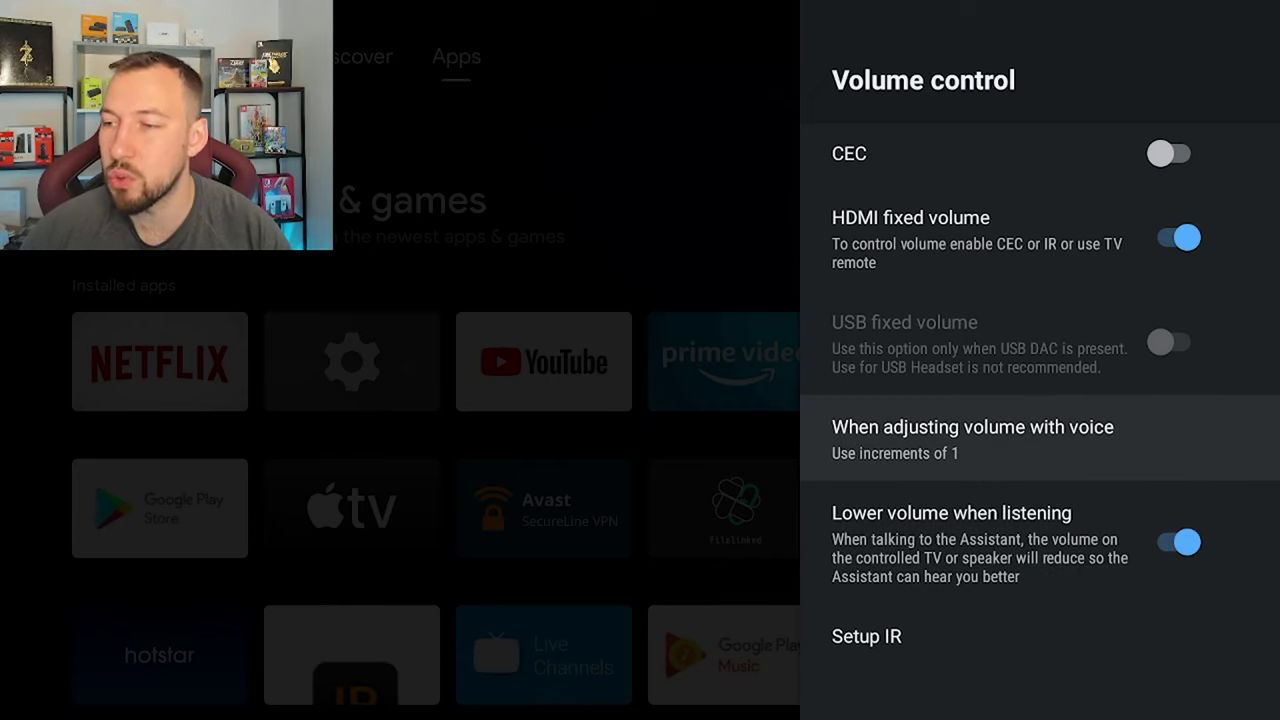
# - Check the Lower volume when listening and Setup IR entries, and return to Display & Sound
pyautogui.press('Down')
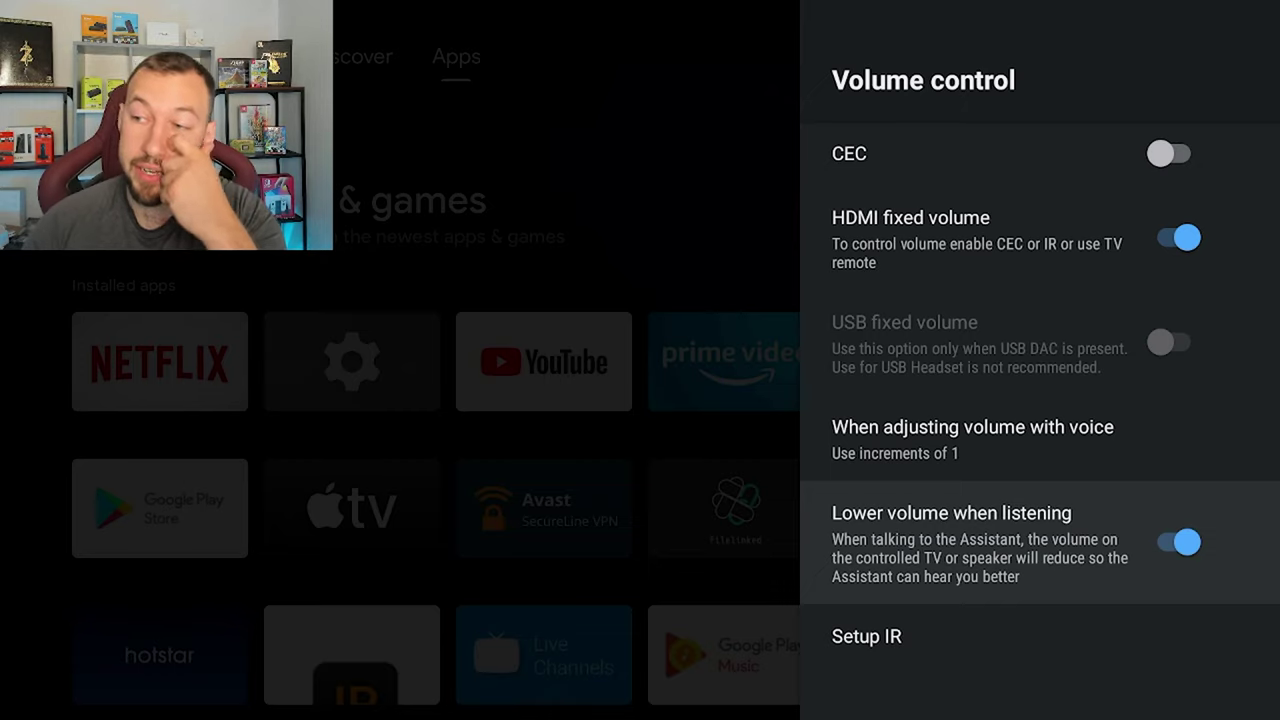
pyautogui.press('Up')
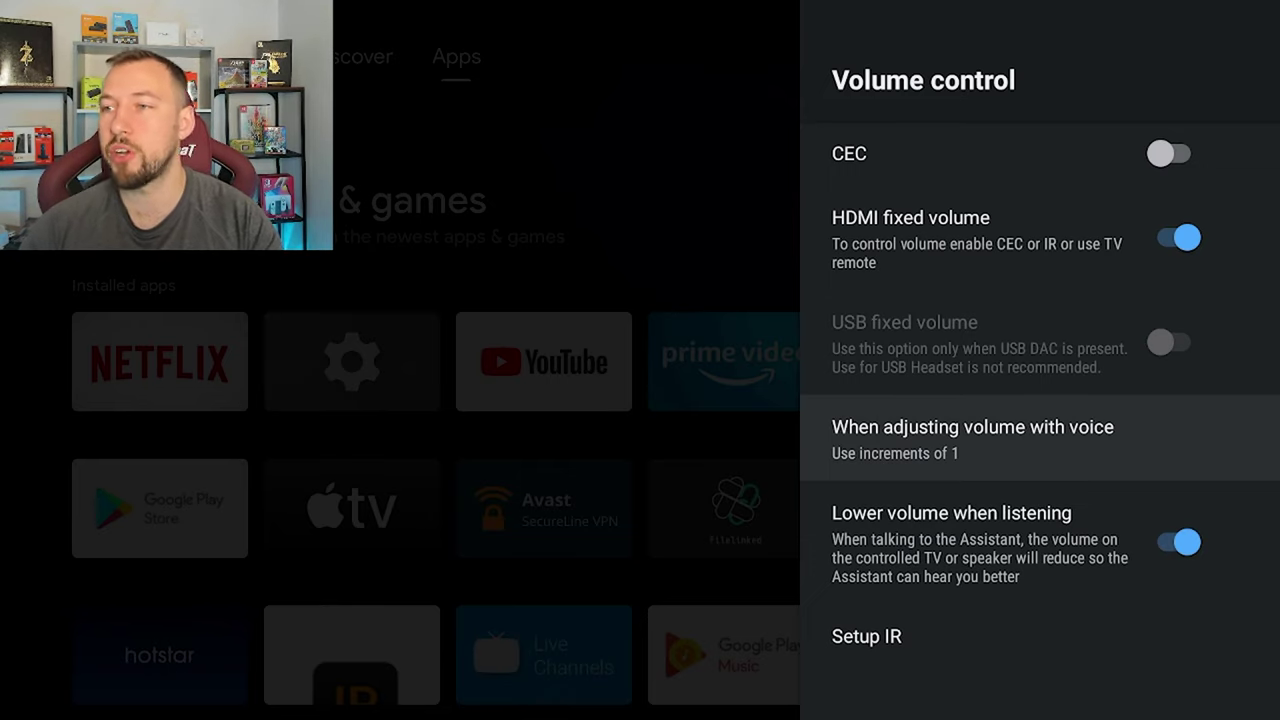
pyautogui.press('Up')
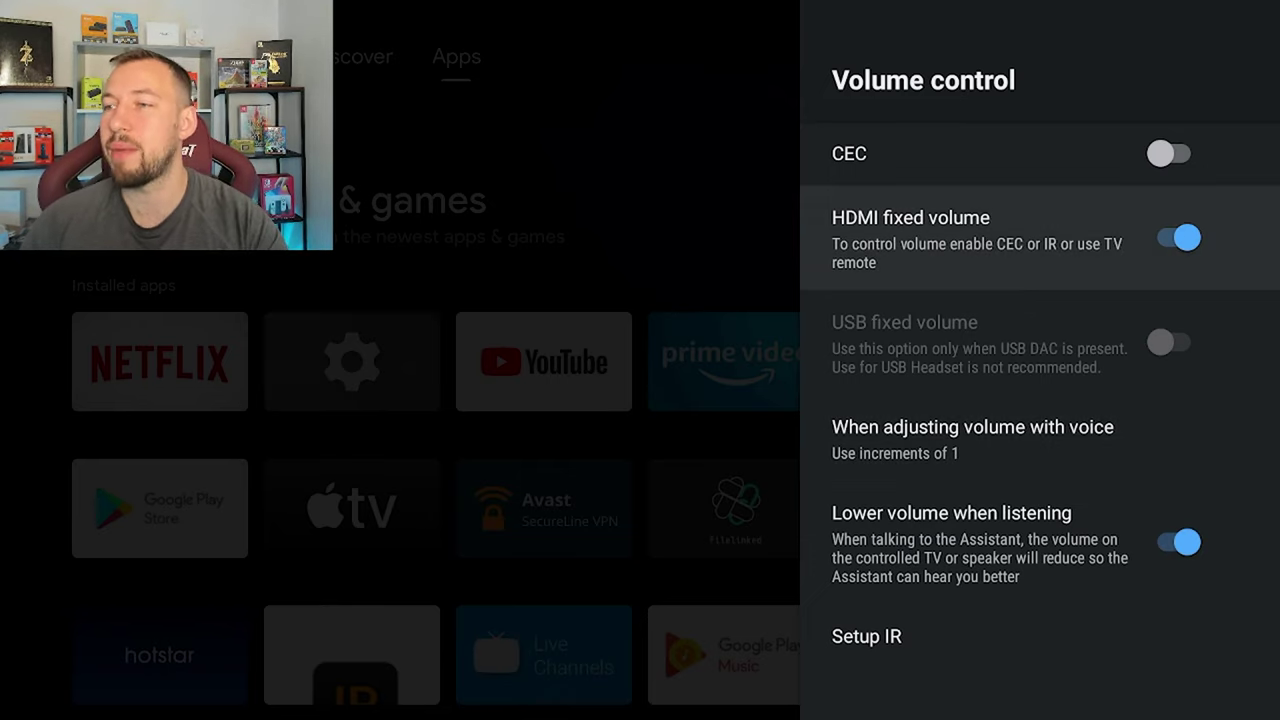
pyautogui.press('Down')
pyautogui.press('Down')
pyautogui.press('Down')
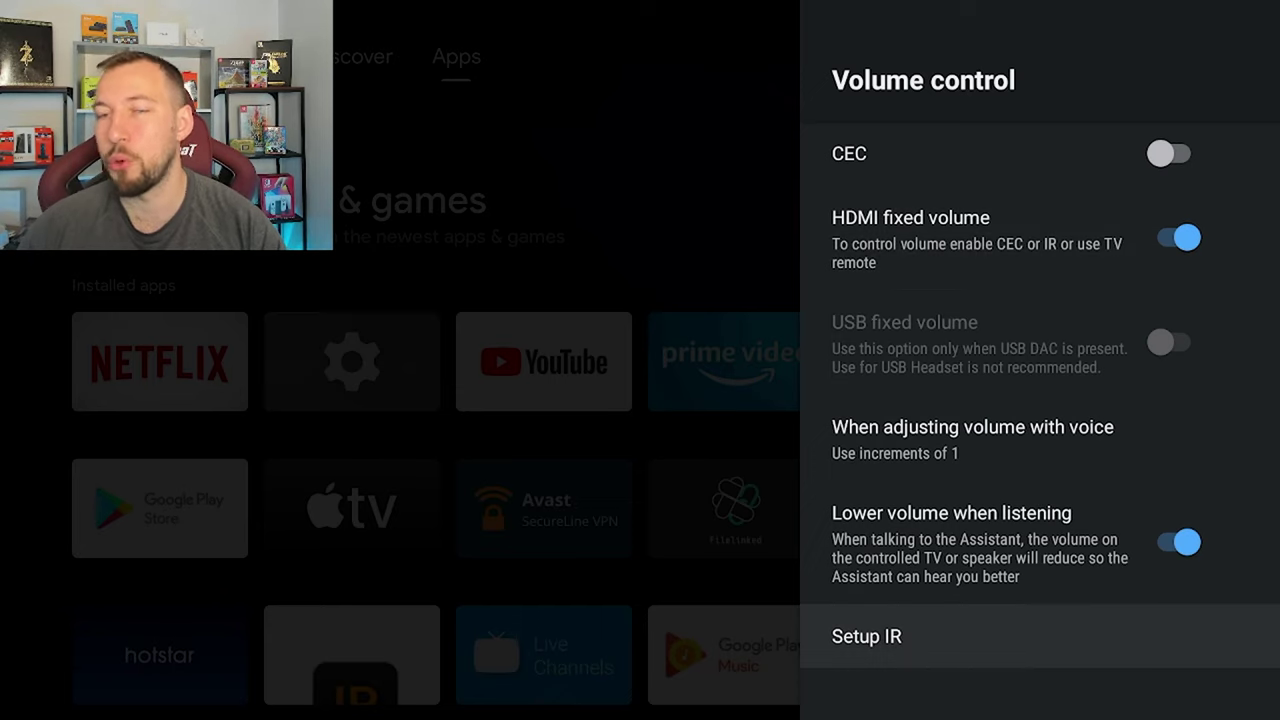
pyautogui.press('Escape')
# - Open Advanced sound settings and read through its options from Audio video sync down to the surround sound Select formats entry
pyautogui.press('Down')
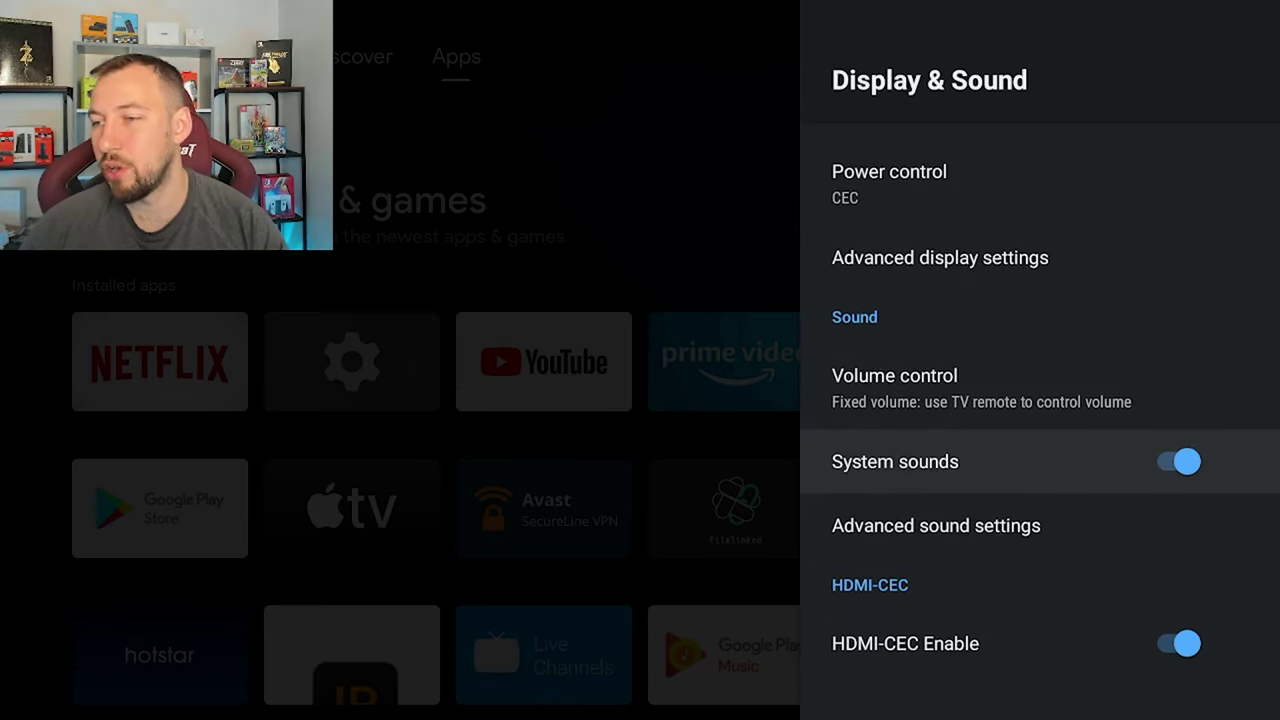
pyautogui.press('Down')
pyautogui.press('Return')
pyautogui.press('Down')
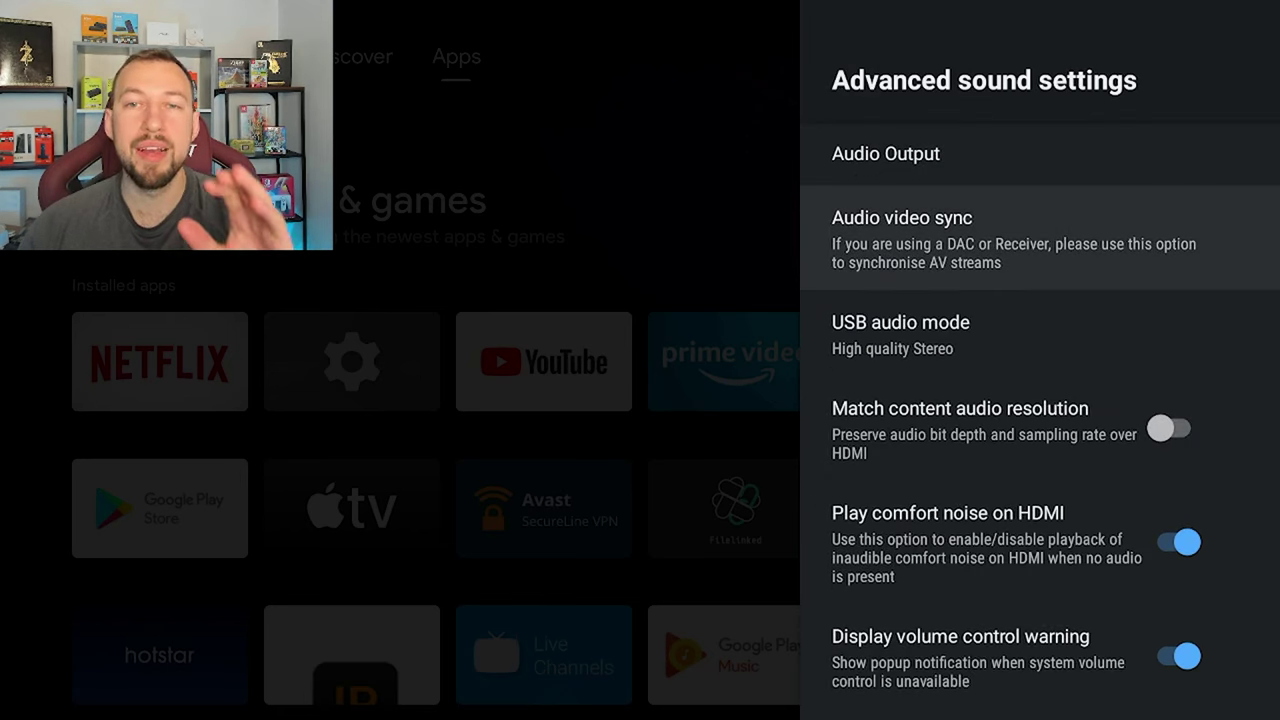
pyautogui.press('Down')
pyautogui.press('Down')
pyautogui.press('Down')
pyautogui.press('Down')
pyautogui.press('Down')
pyautogui.press('Down')
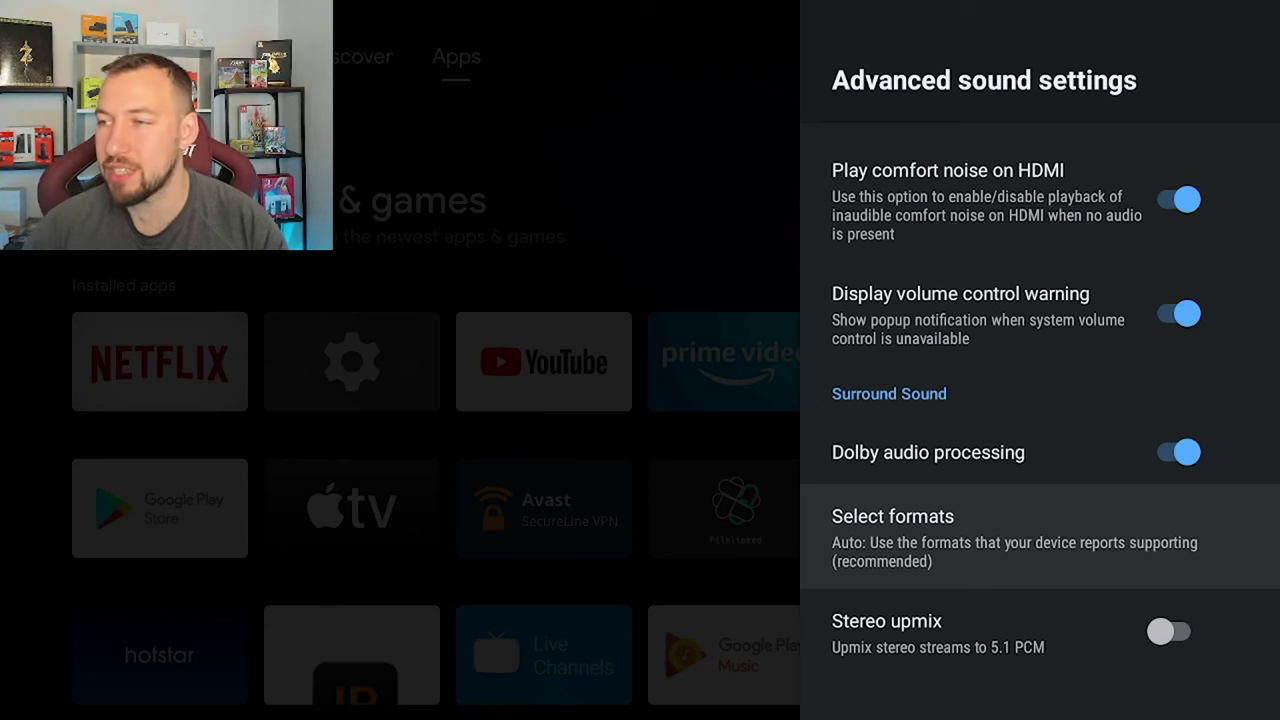
# - Recheck the advanced sound options from Audio Output to Play comfort noise on HDMI, and go back to Display & Sound
pyautogui.press('Up')
pyautogui.press('Up')
pyautogui.press('Up')
pyautogui.press('Up')
pyautogui.press('Up')
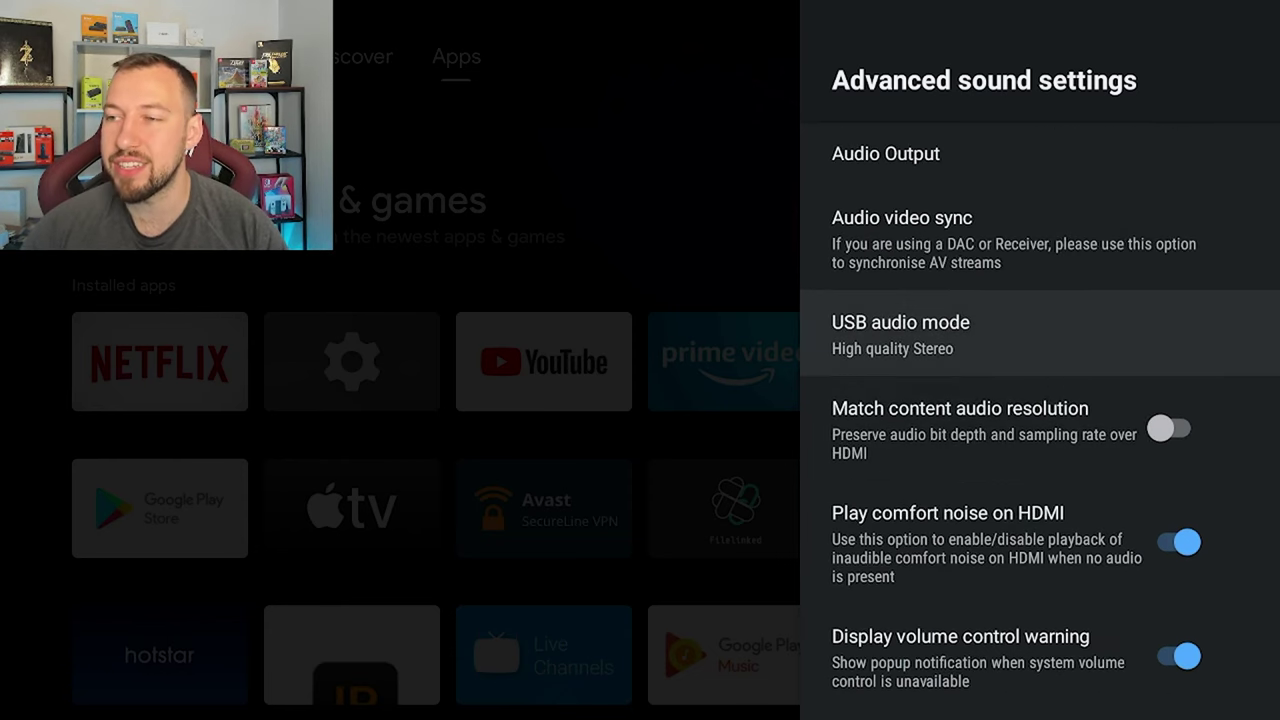
pyautogui.press('Up')
pyautogui.press('Up')
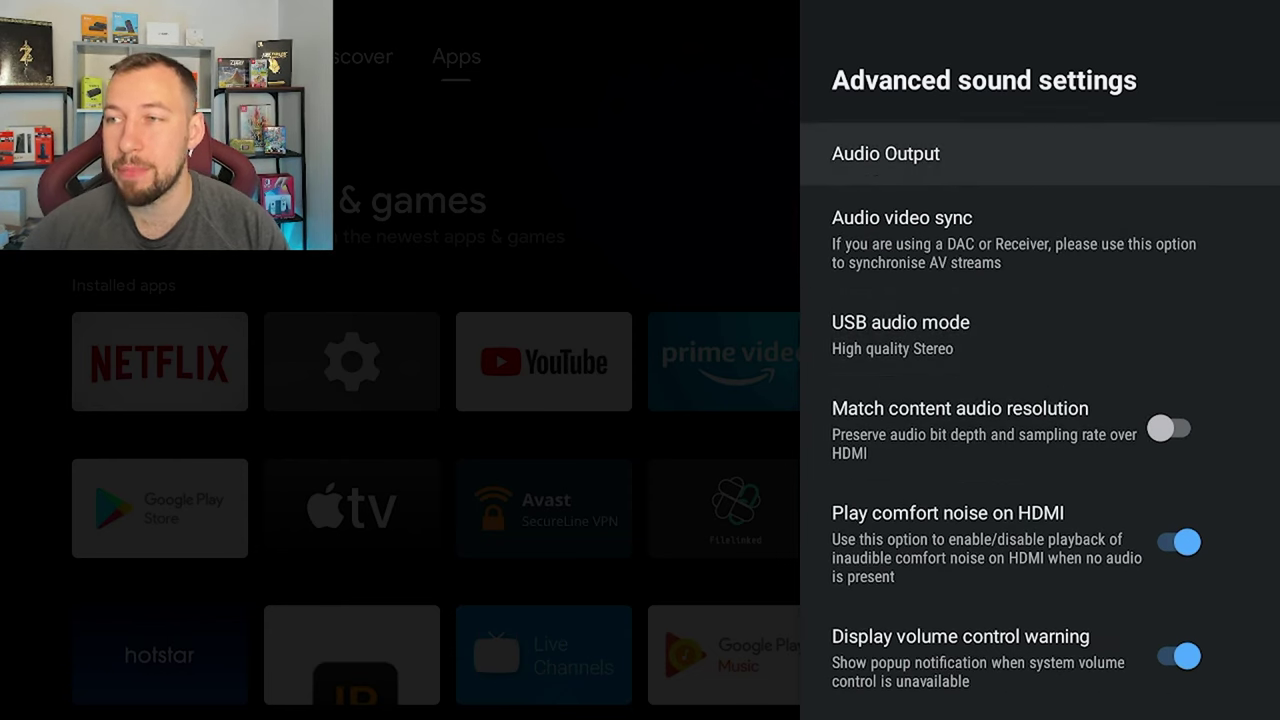
pyautogui.press('Down')
pyautogui.press('Down')
pyautogui.press('Down')
pyautogui.press('Down')
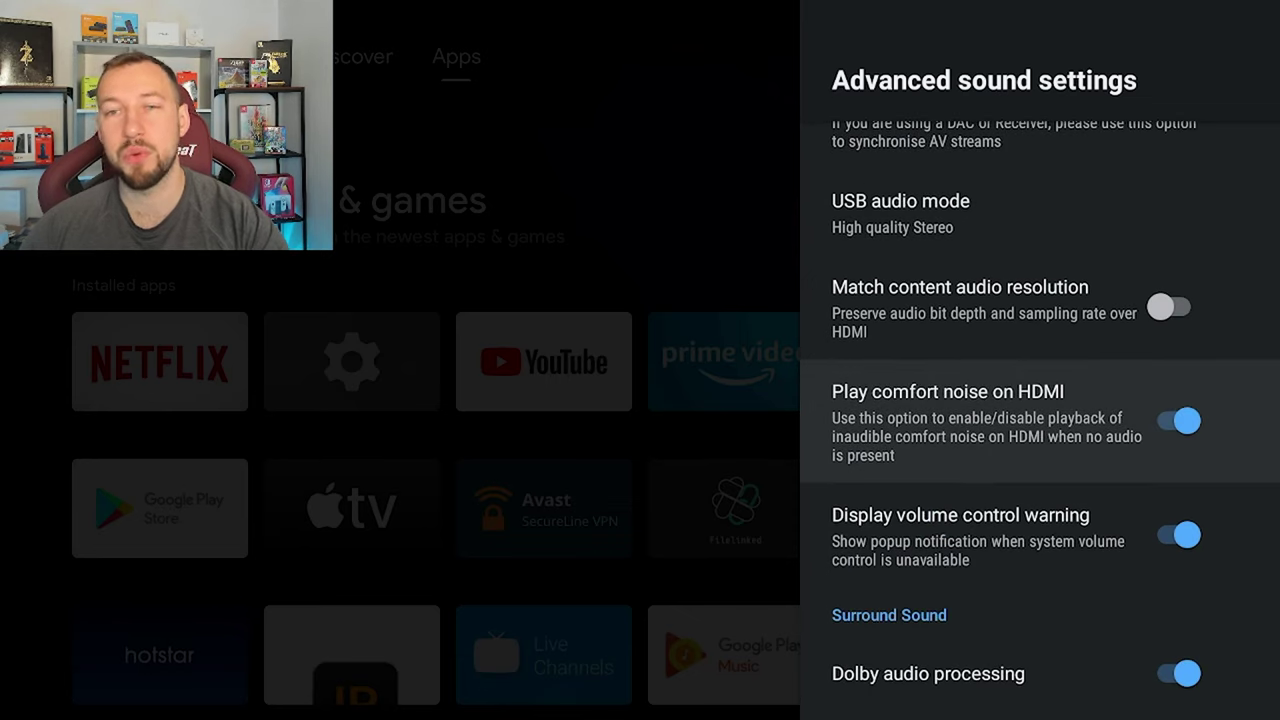
pyautogui.press('Escape')
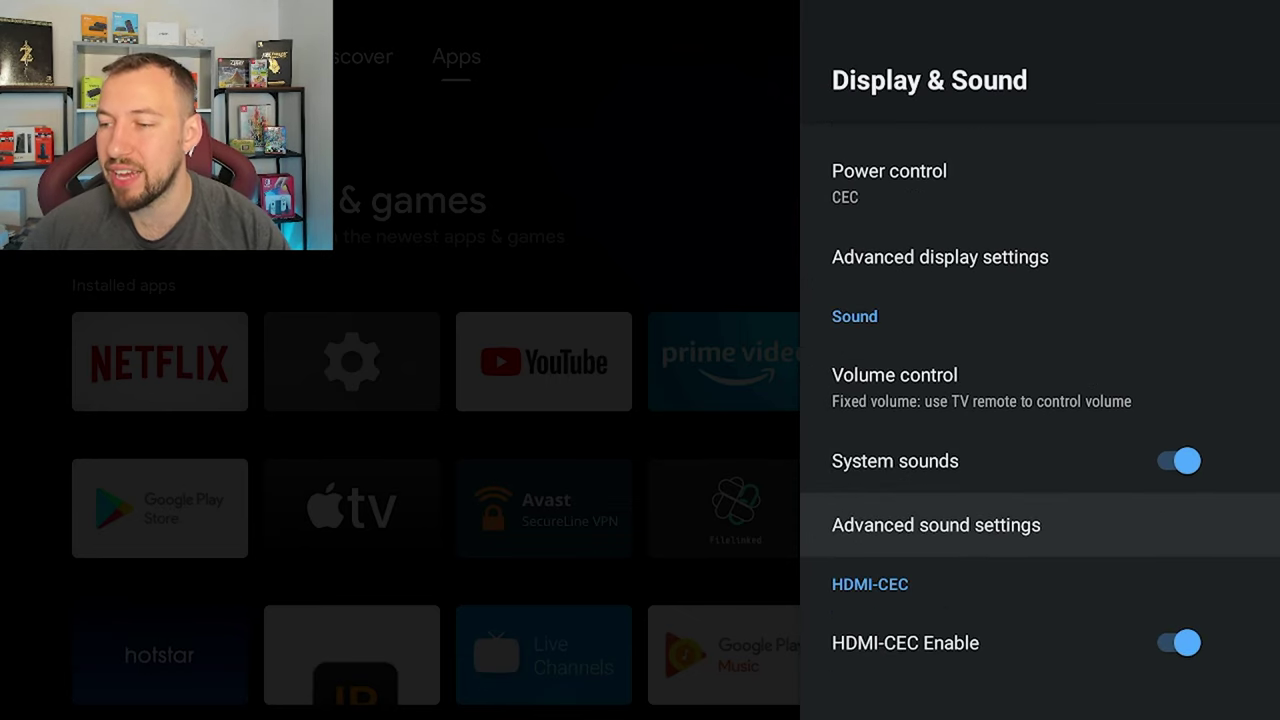
# - Check the HDMI-CEC Enable entry, and inspect the NVIDIA Share options in the System settings of Device Preferences
pyautogui.press('Down')
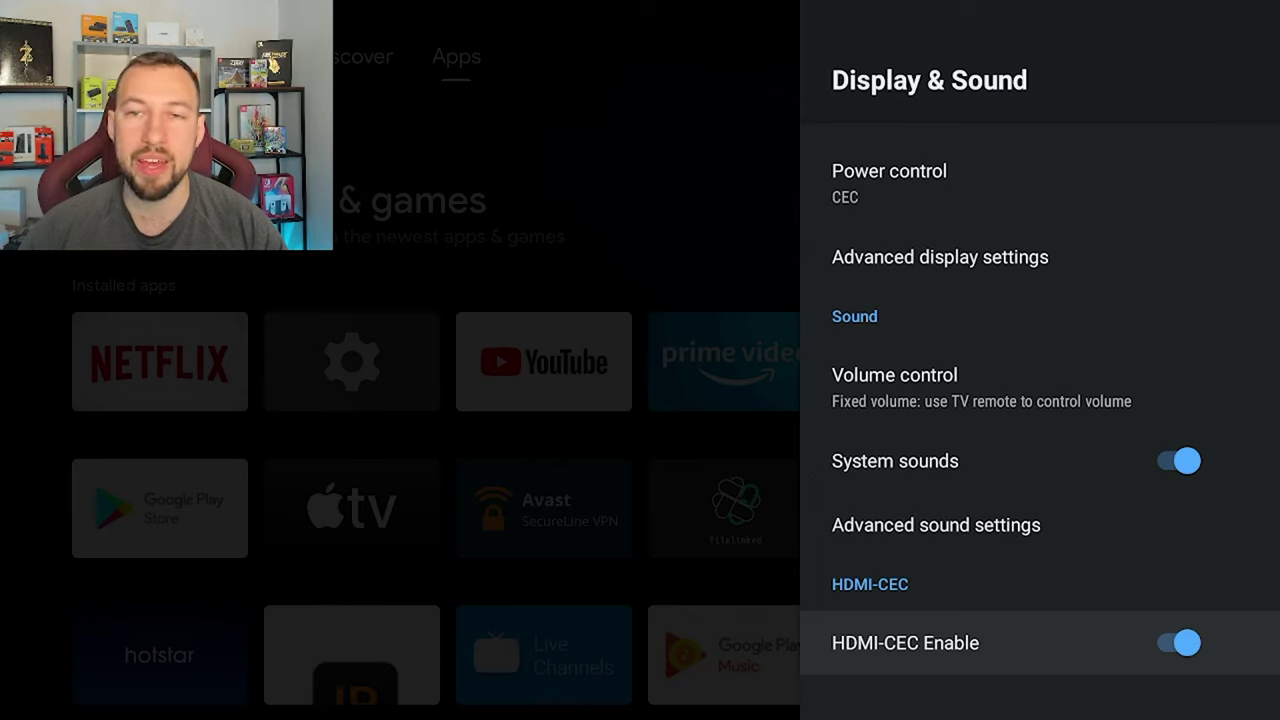
pyautogui.press('Escape')
pyautogui.press('Down')
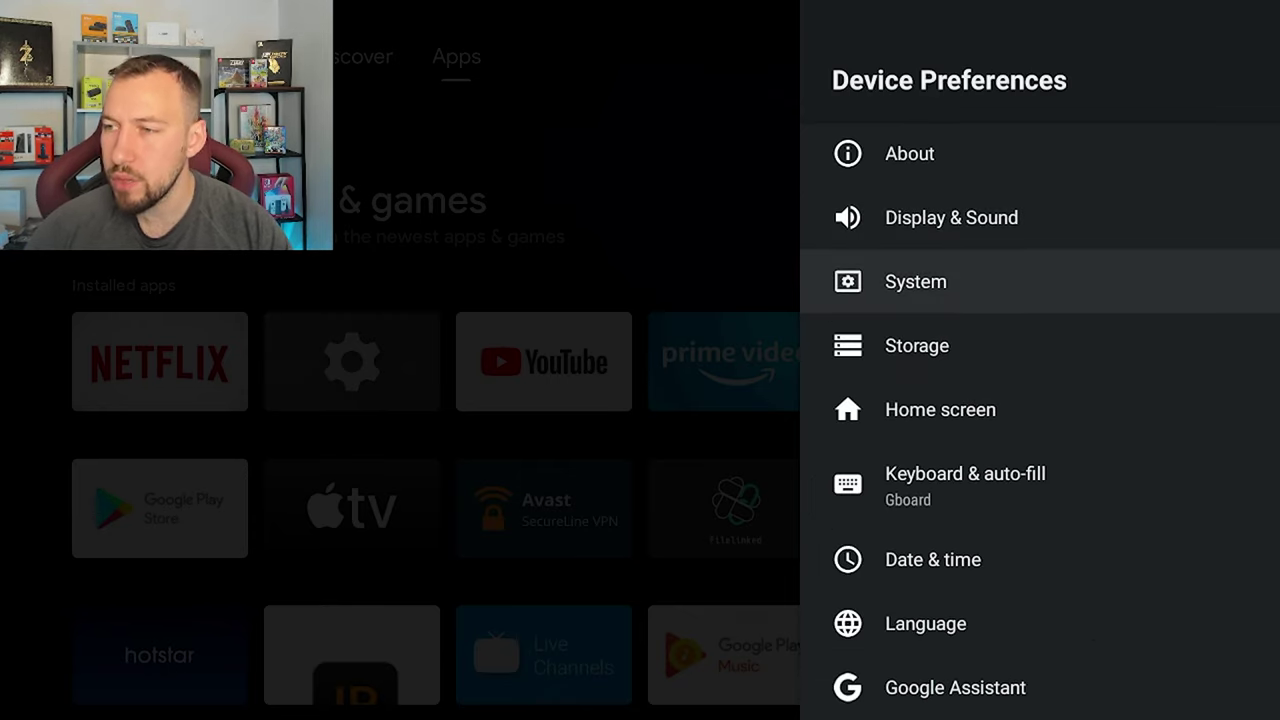
pyautogui.press('Return')
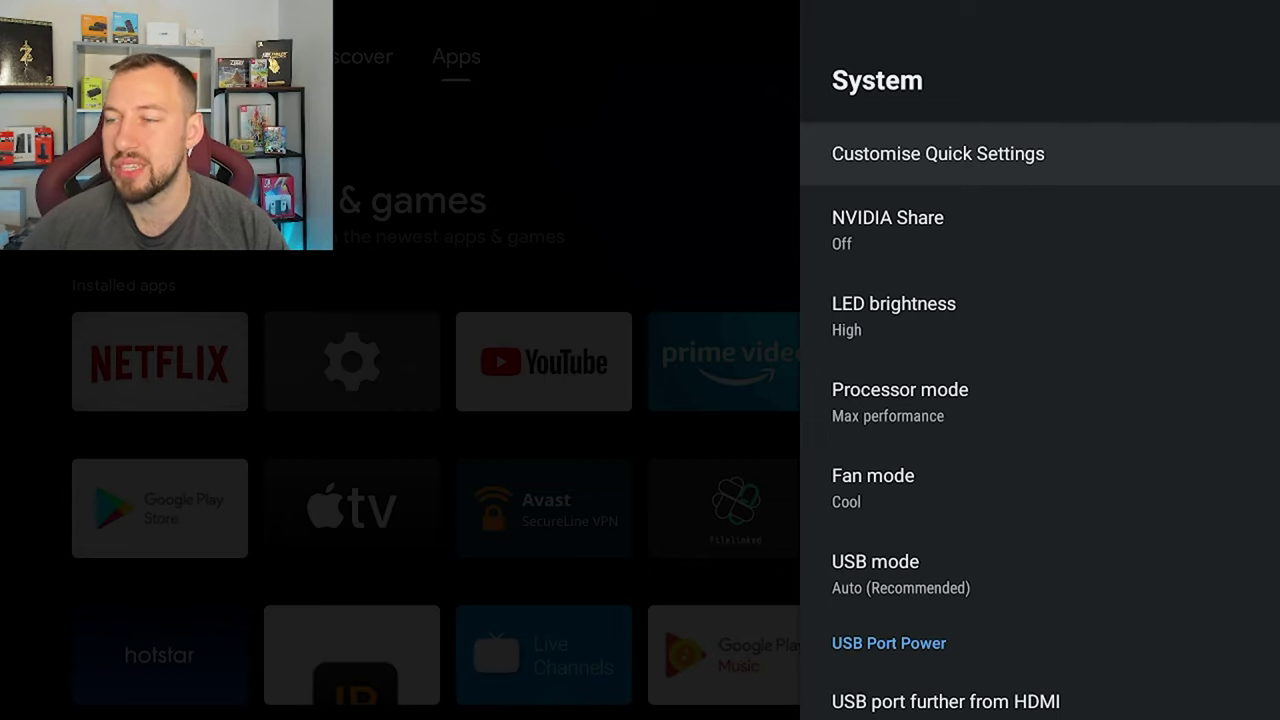
pyautogui.press('Down')
pyautogui.press('Return')
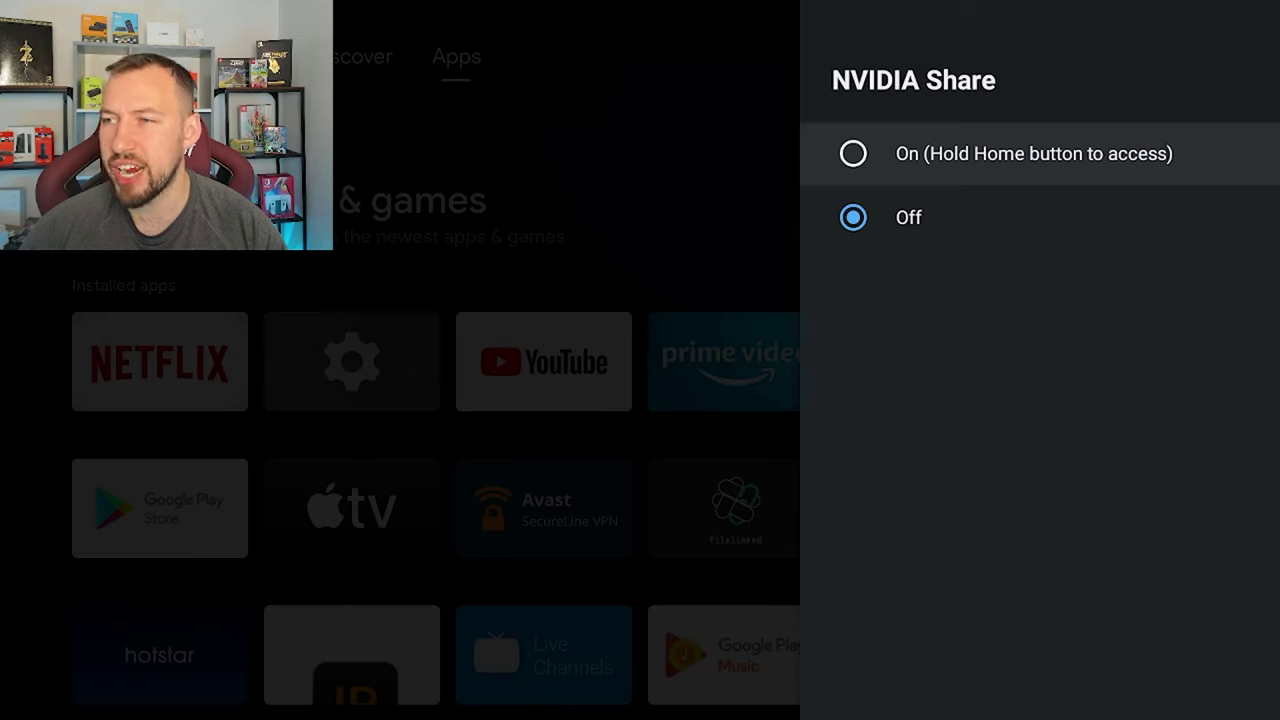
pyautogui.press('Escape')
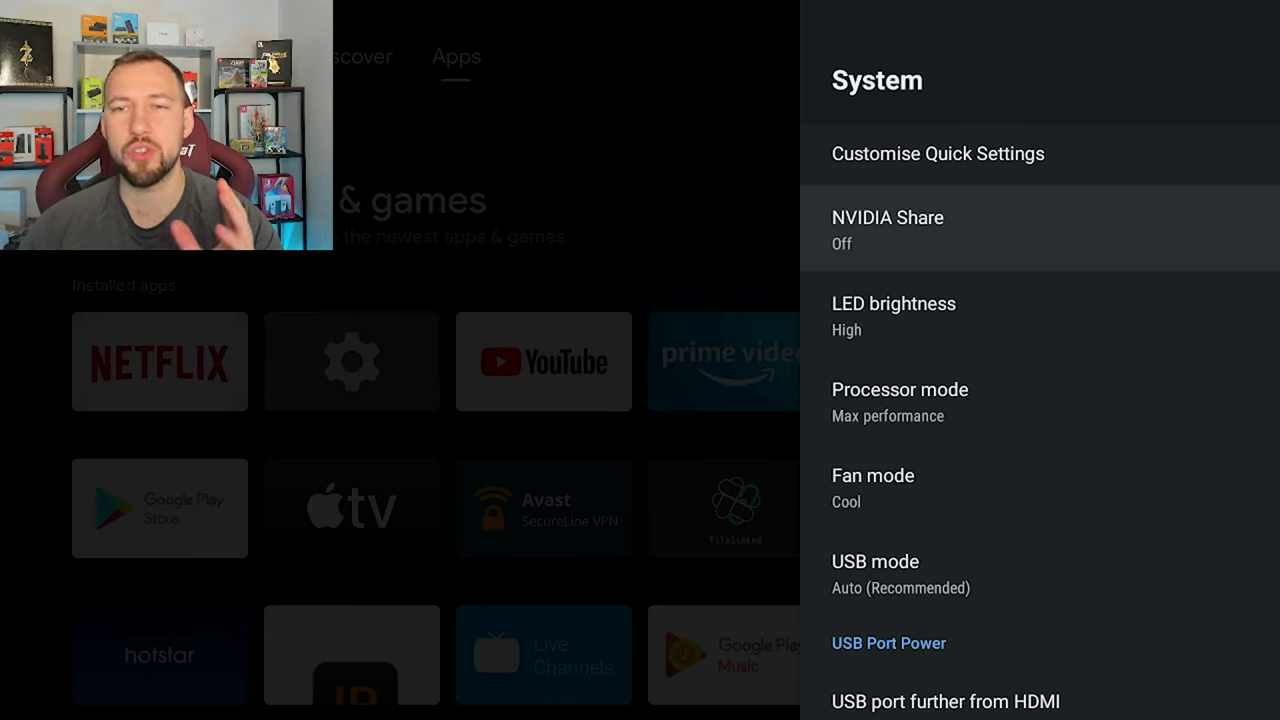
# - Set the LED brightness to Off in the System settings
pyautogui.press('Down')
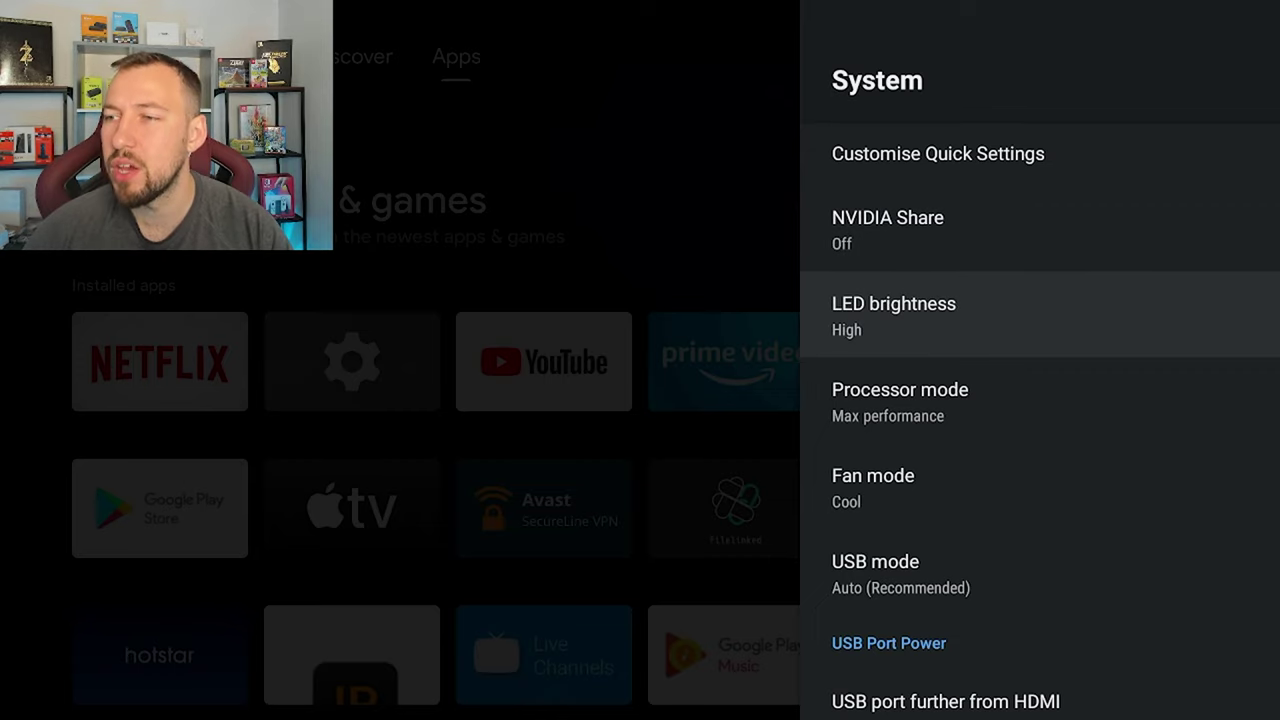
pyautogui.press('Return')
pyautogui.press('Down')
pyautogui.press('Down')
pyautogui.press('Down')
pyautogui.press('Return')
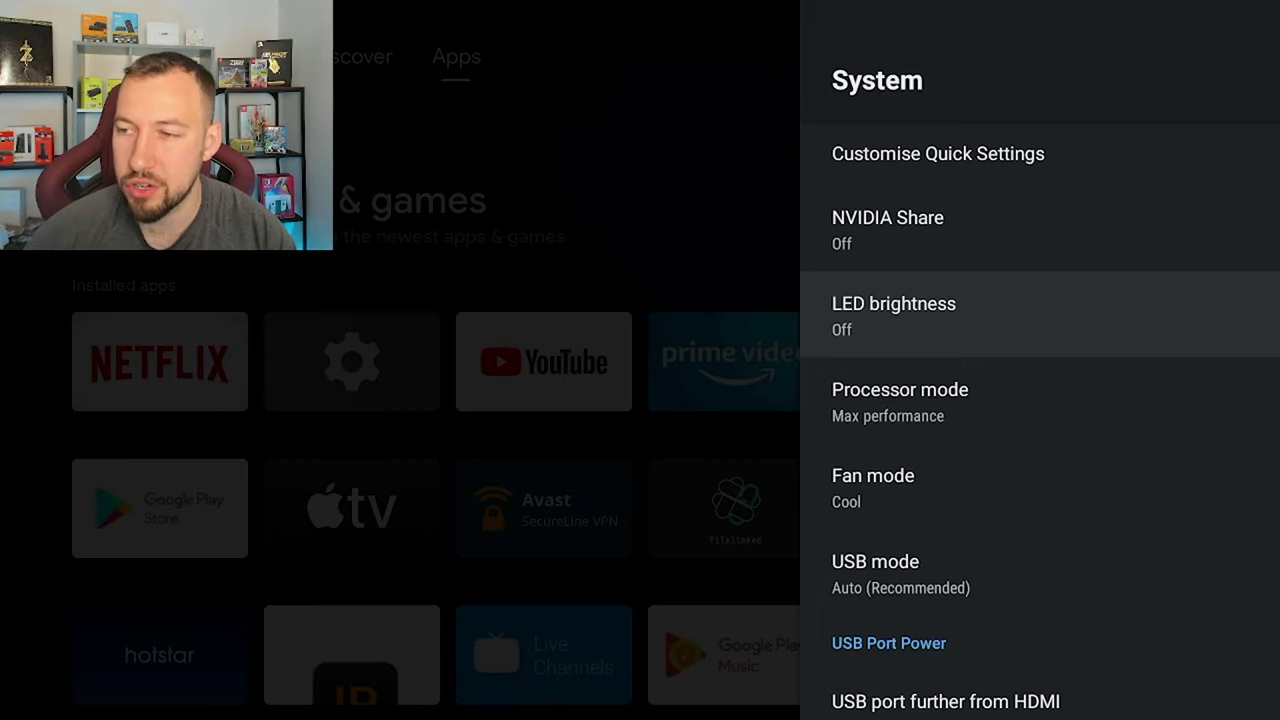
# - Choose Max performance as the processor mode
pyautogui.press('Down')
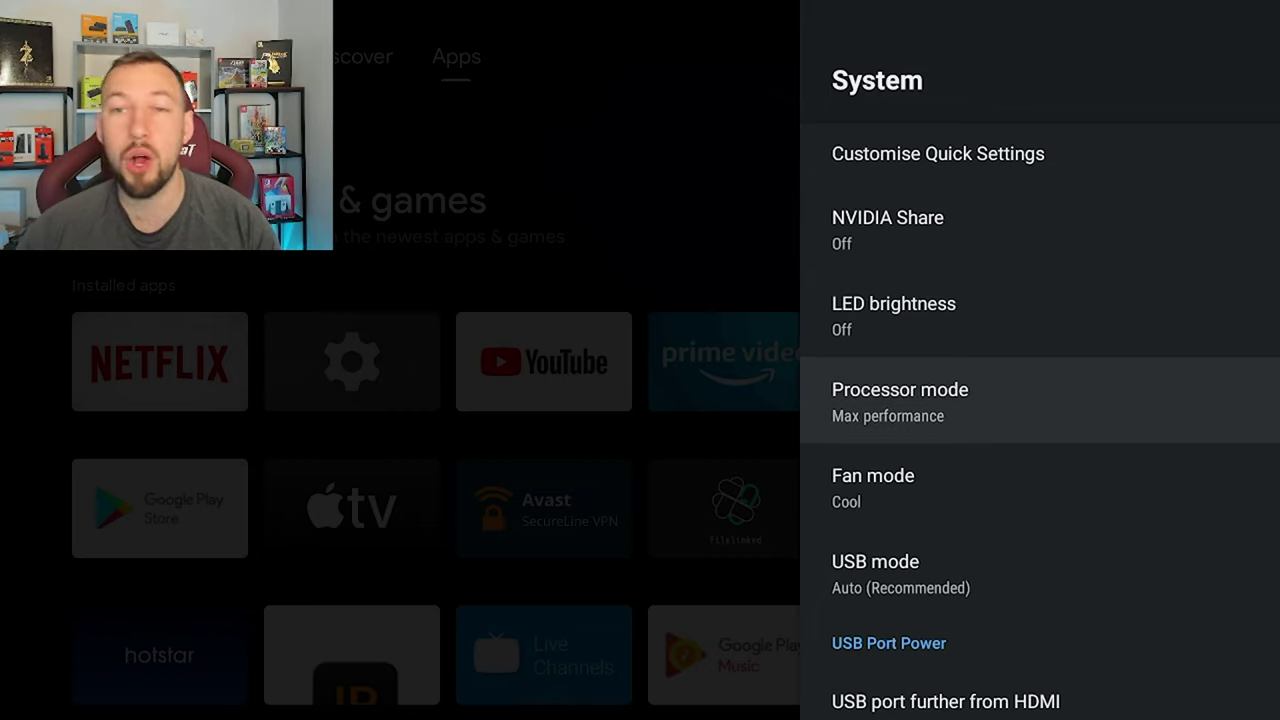
pyautogui.press('Return')
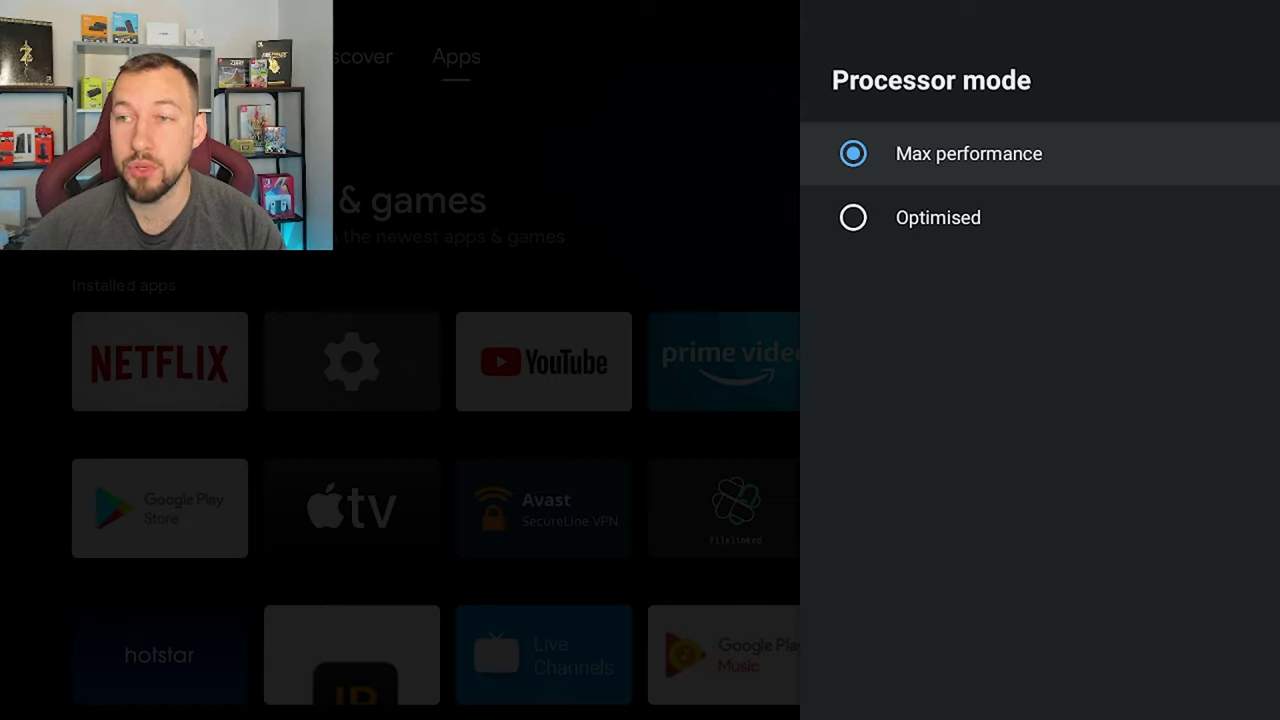
pyautogui.press('Down')
pyautogui.press('Up')
pyautogui.press('Return')
# - Inspect the Fan mode choices, Cool and Quiet, and return to the System settings
pyautogui.press('Down')
pyautogui.press('Return')
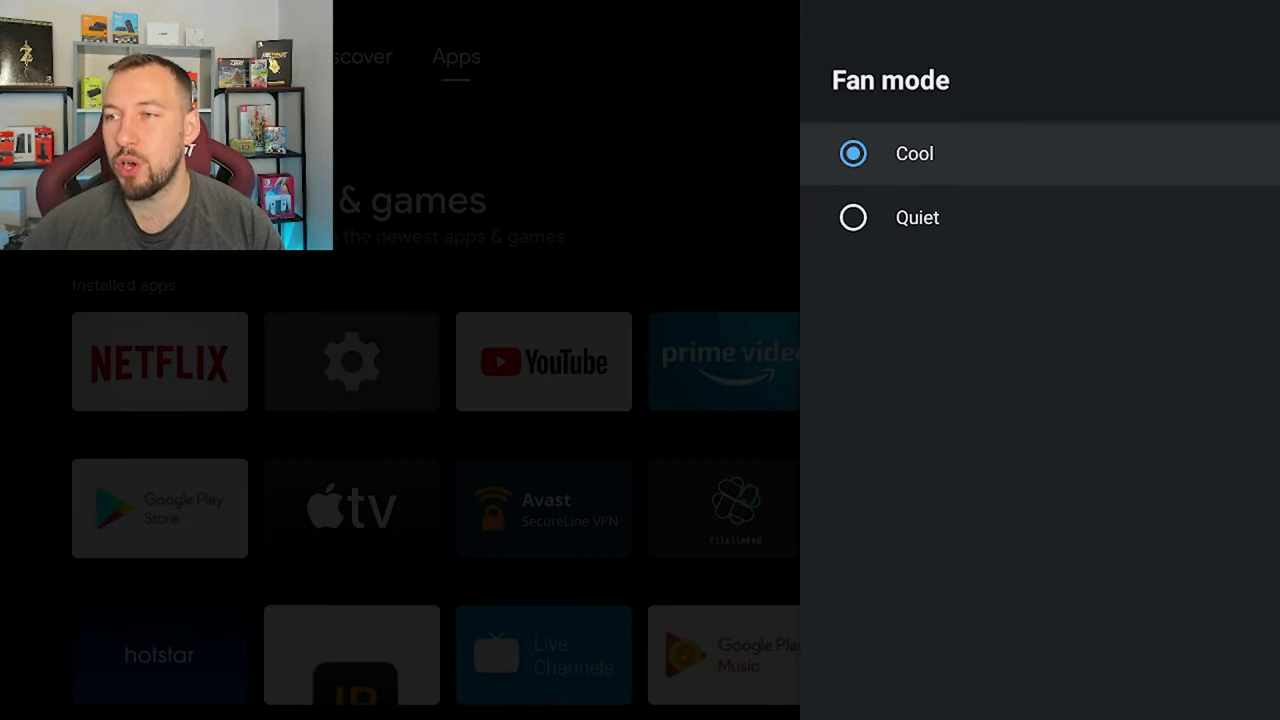
pyautogui.press('Escape')
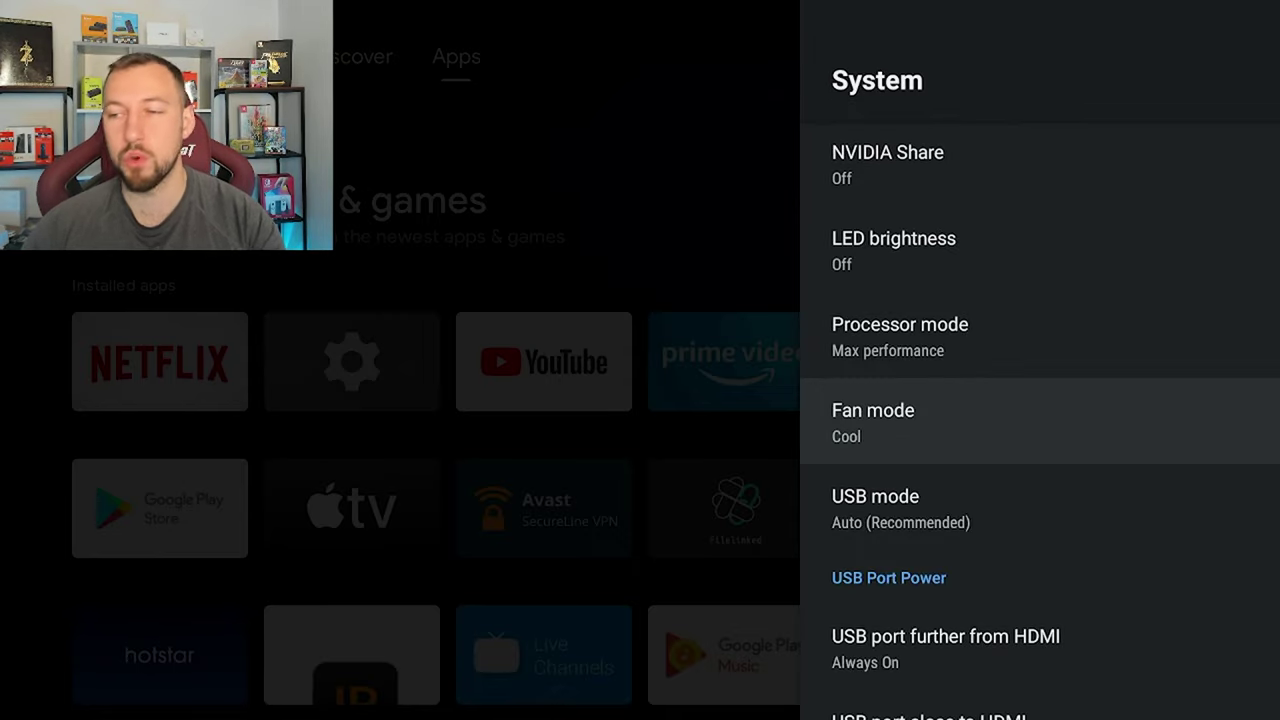
# - Examine the USB mode choices, Auto (Recommended), Max performance and Compatibility mode, without selecting another one
pyautogui.press('Down')
pyautogui.press('Return')
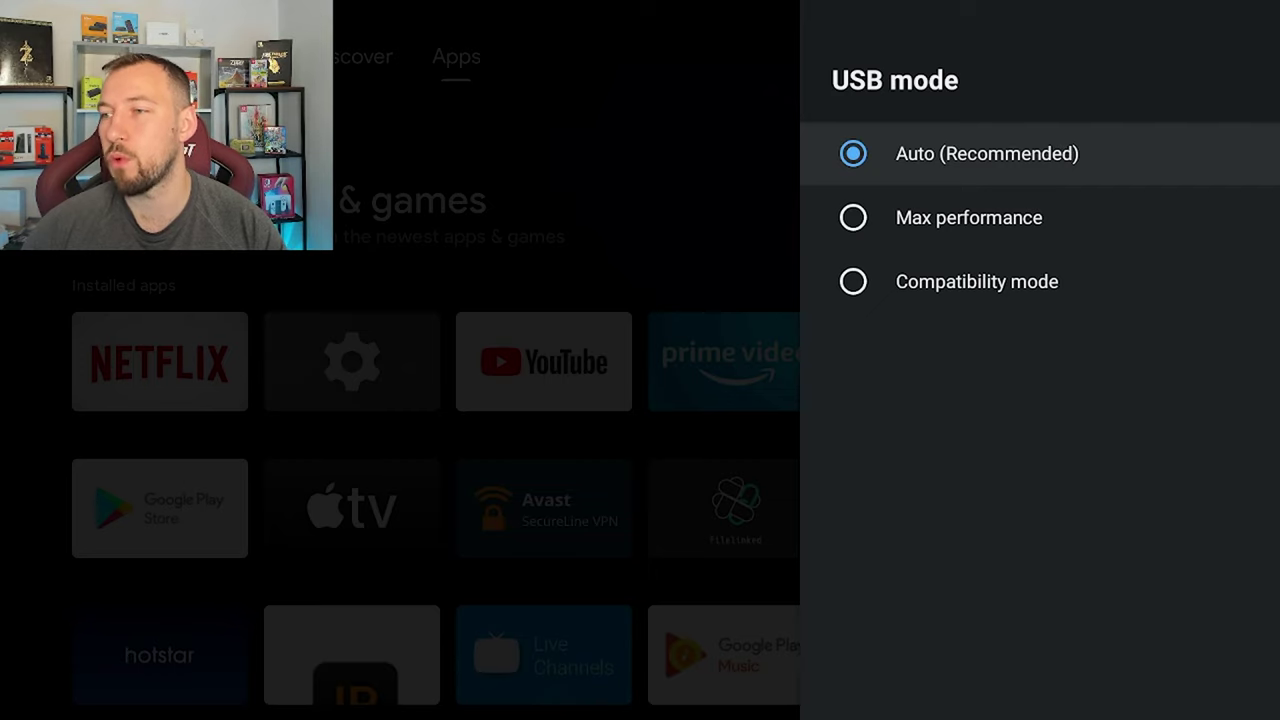
pyautogui.press('Escape')
pyautogui.press('Return')
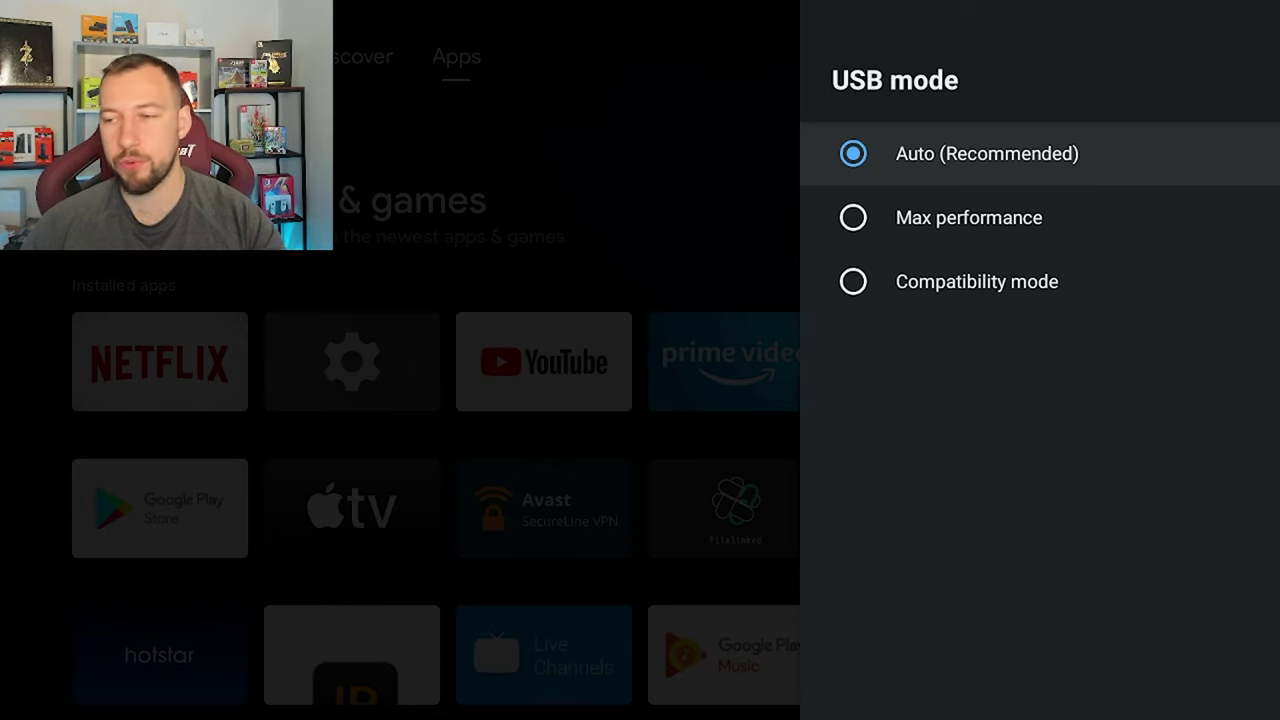
pyautogui.press('Escape')
# - Check the USB Port Power choices for the USB port further from HDMI and return to the System settings
pyautogui.press('Down')
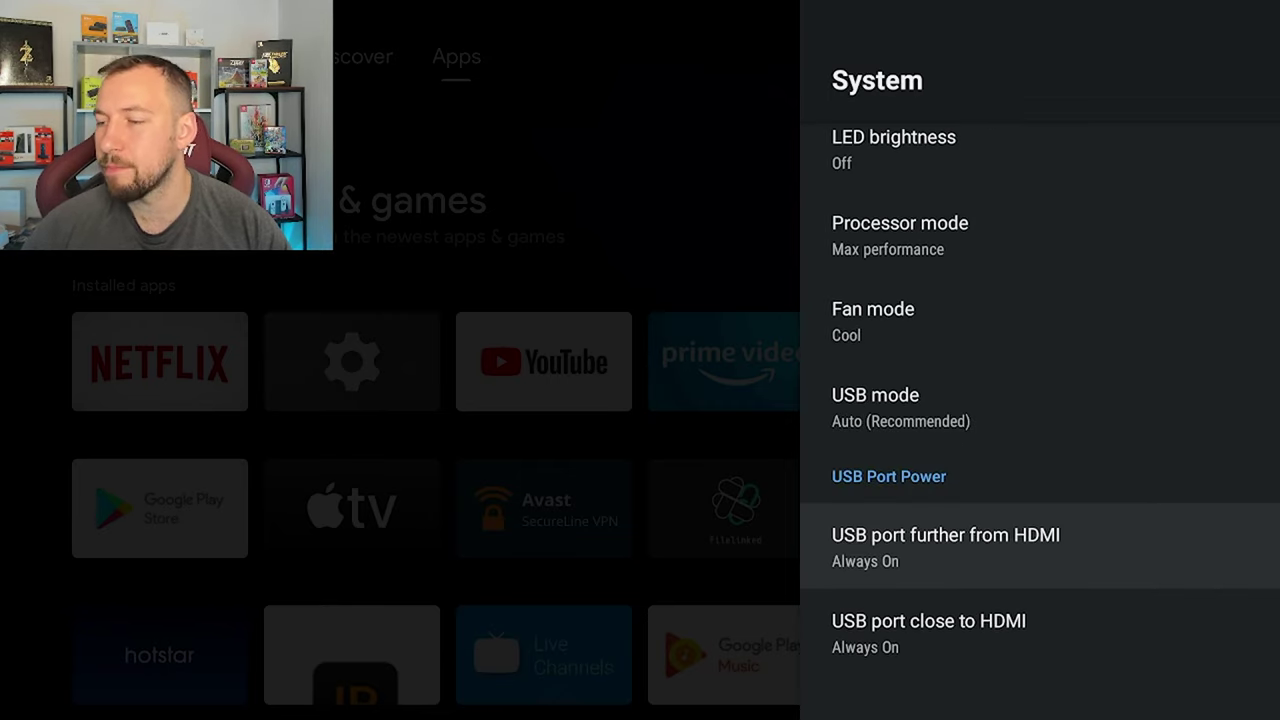
pyautogui.press('Return')
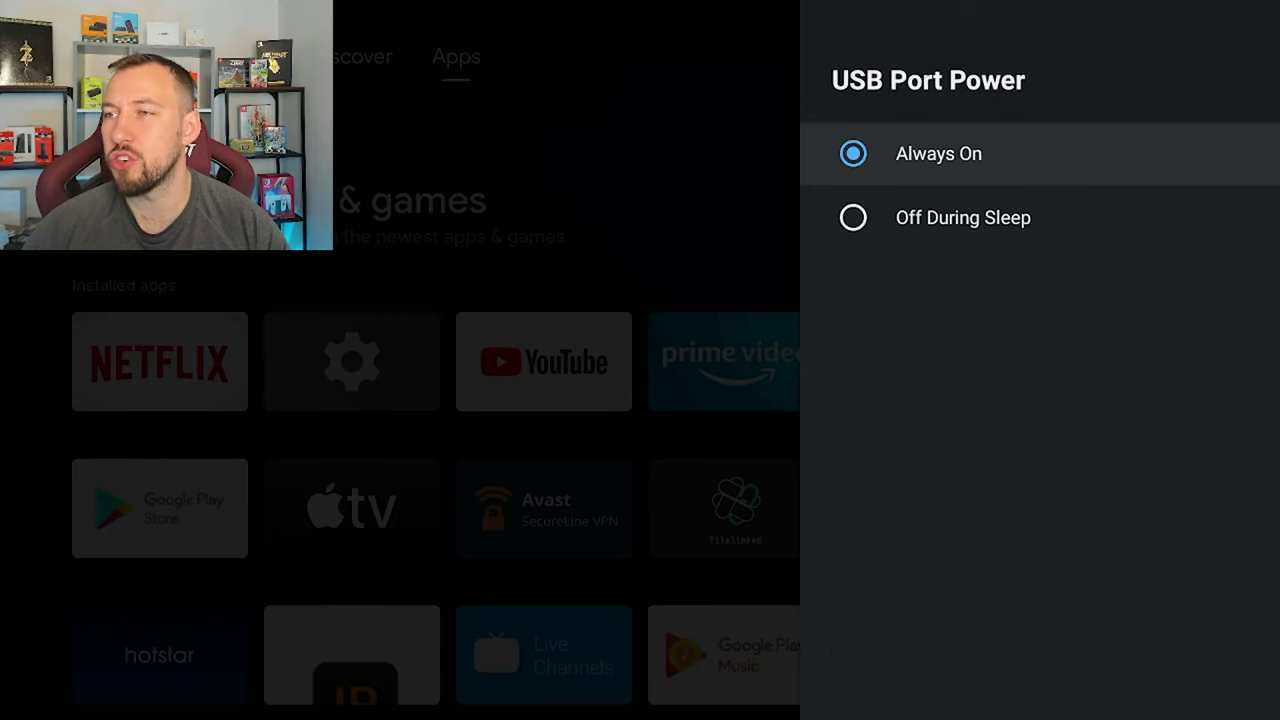
pyautogui.press('Escape')
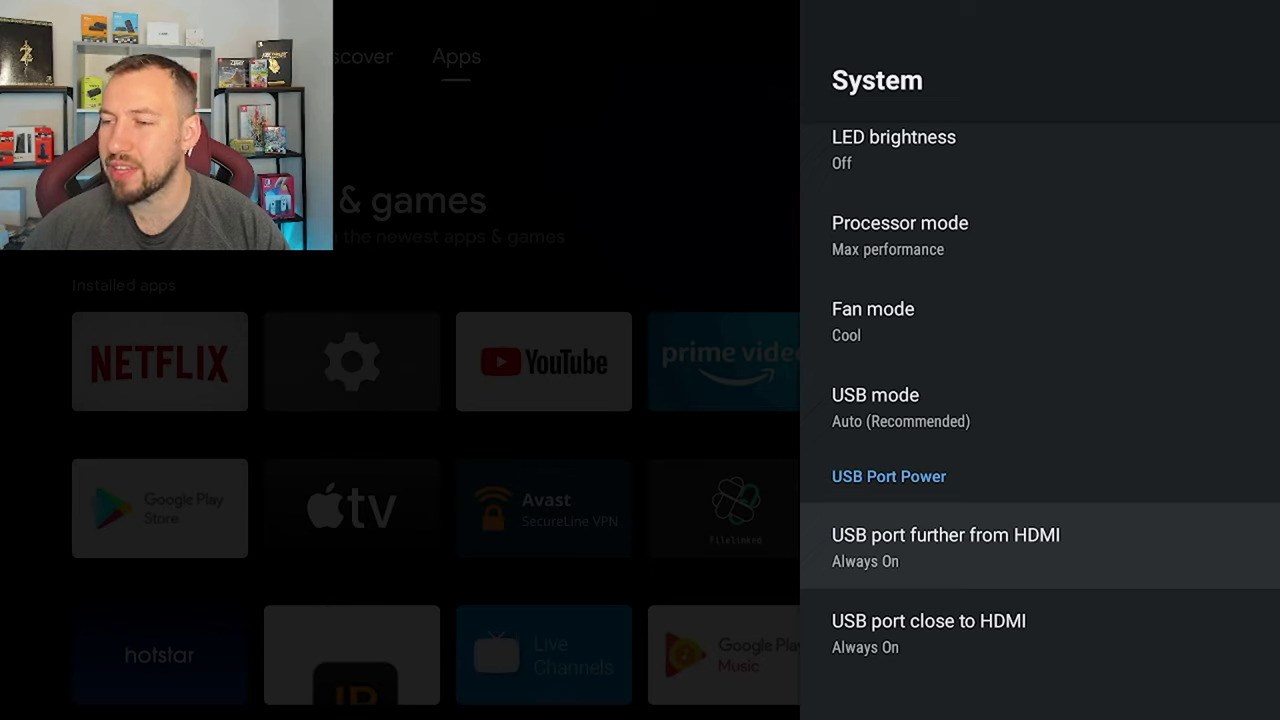
# - Leave the System settings and open the Storage settings in Device Preferences
pyautogui.press('Down')
pyautogui.press('Escape')
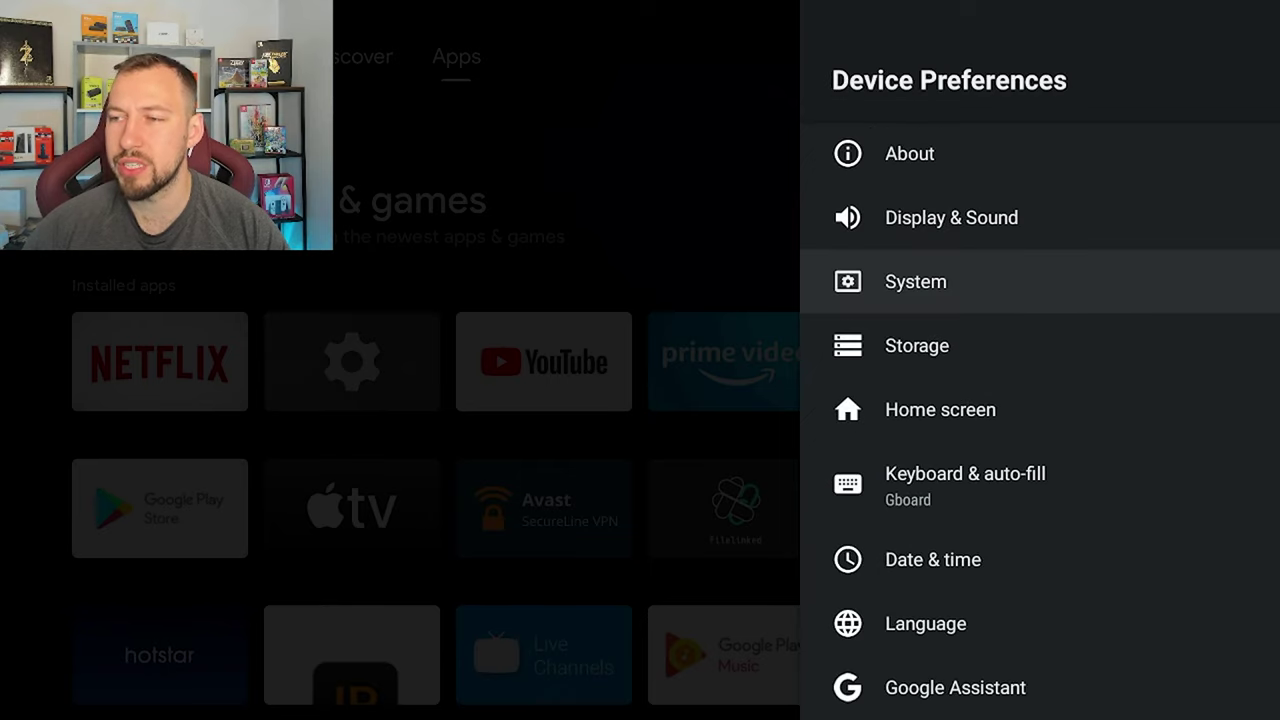
pyautogui.press('Down')
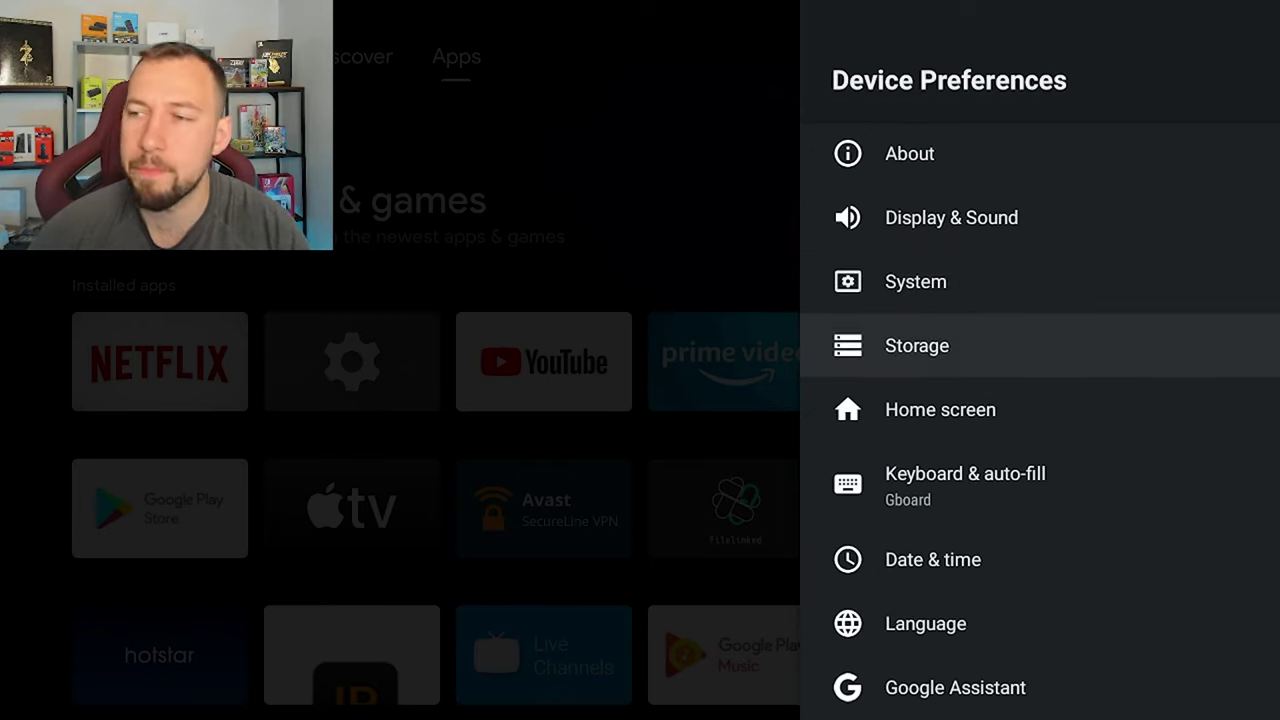
pyautogui.press('Return')
pyautogui.press('Up')
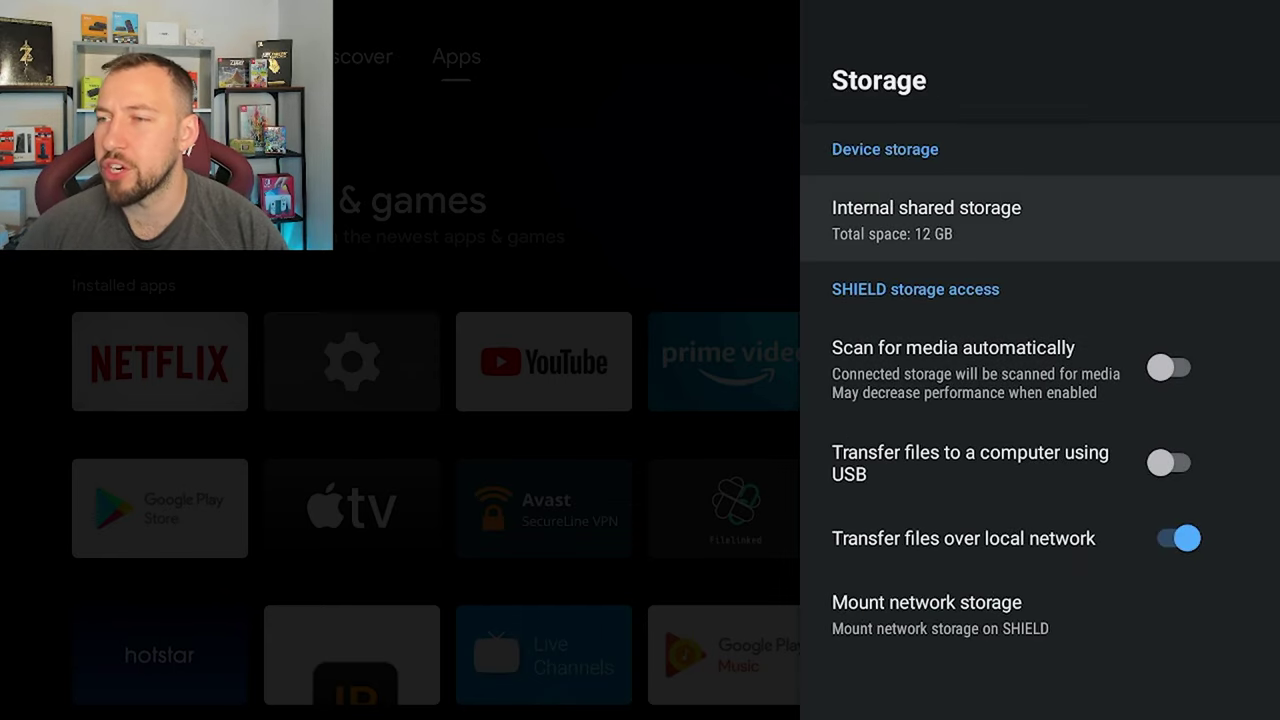
# - Examine how the internal shared storage is divided among apps, media, downloads, cached data and free space, and return to the Storage settings
pyautogui.press('Return')
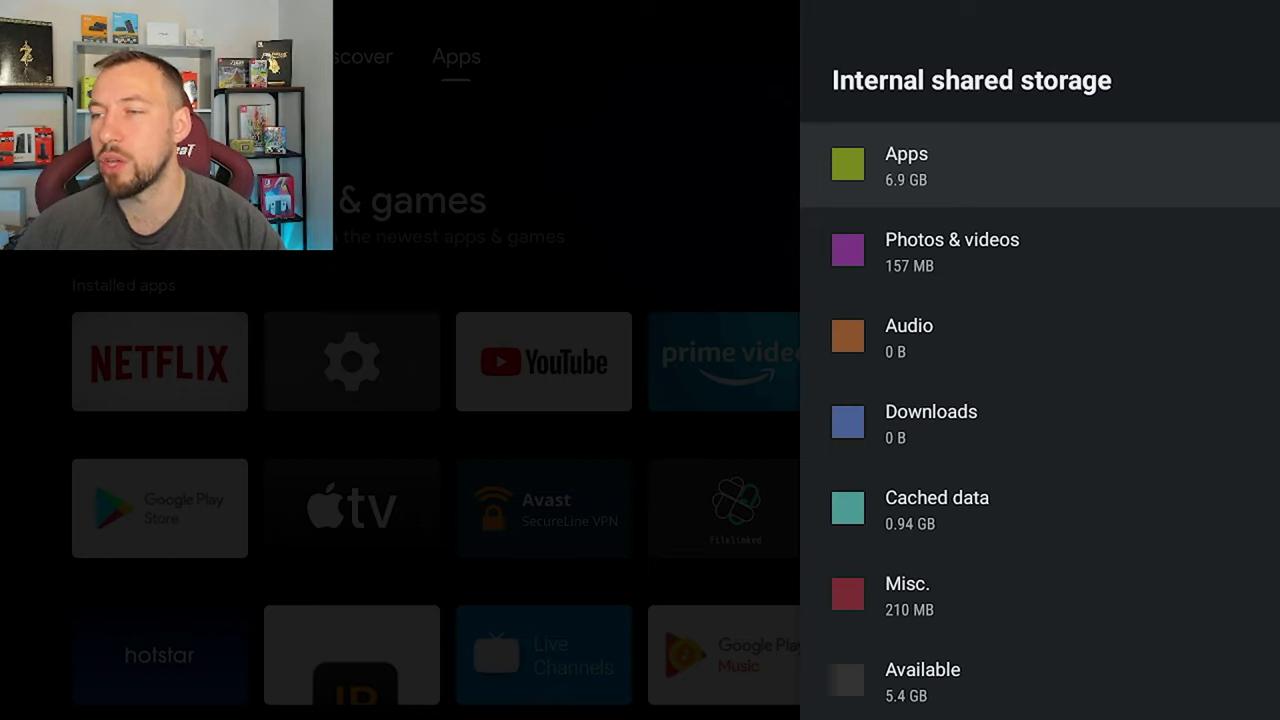
pyautogui.press('Down')
pyautogui.press('Up')
pyautogui.press('Down')
pyautogui.press('Down')
pyautogui.press('Down')
pyautogui.press('Down')
pyautogui.press('Down')
pyautogui.press('Down')
pyautogui.press('Up')
pyautogui.press('Up')
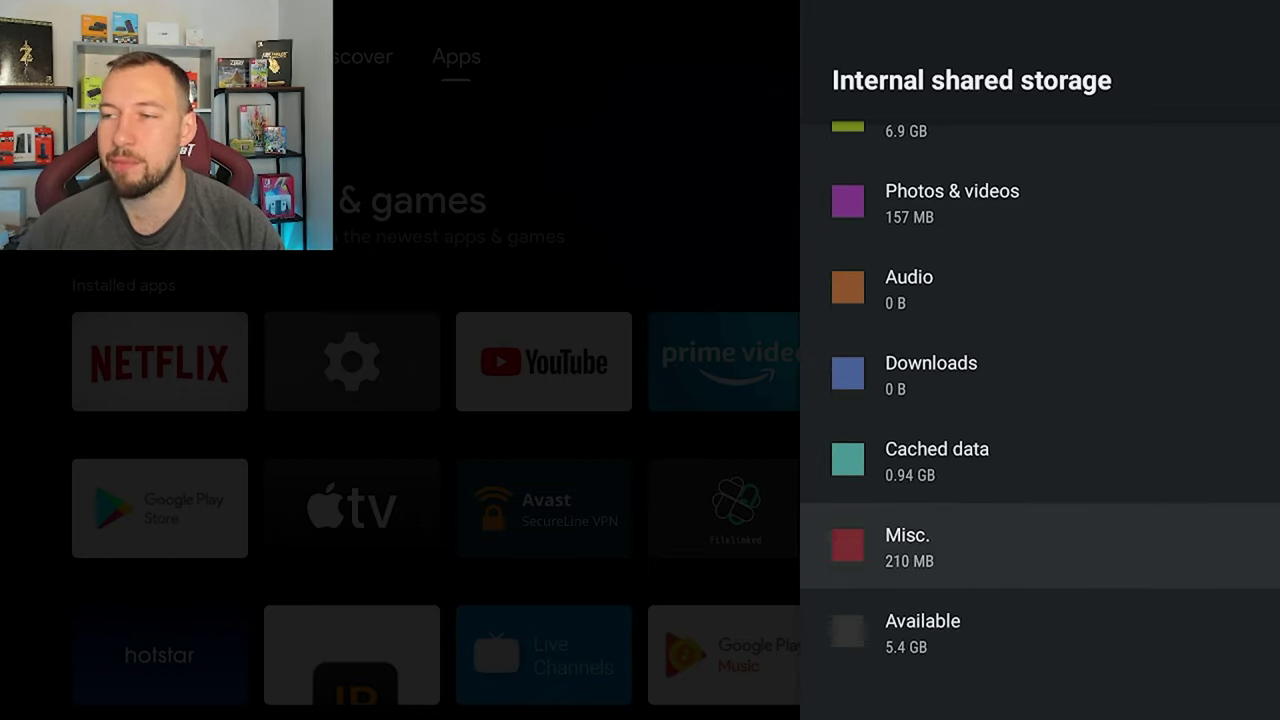
pyautogui.press('Up')
pyautogui.press('Up')
pyautogui.press('Up')
pyautogui.press('Up')
pyautogui.press('Escape')
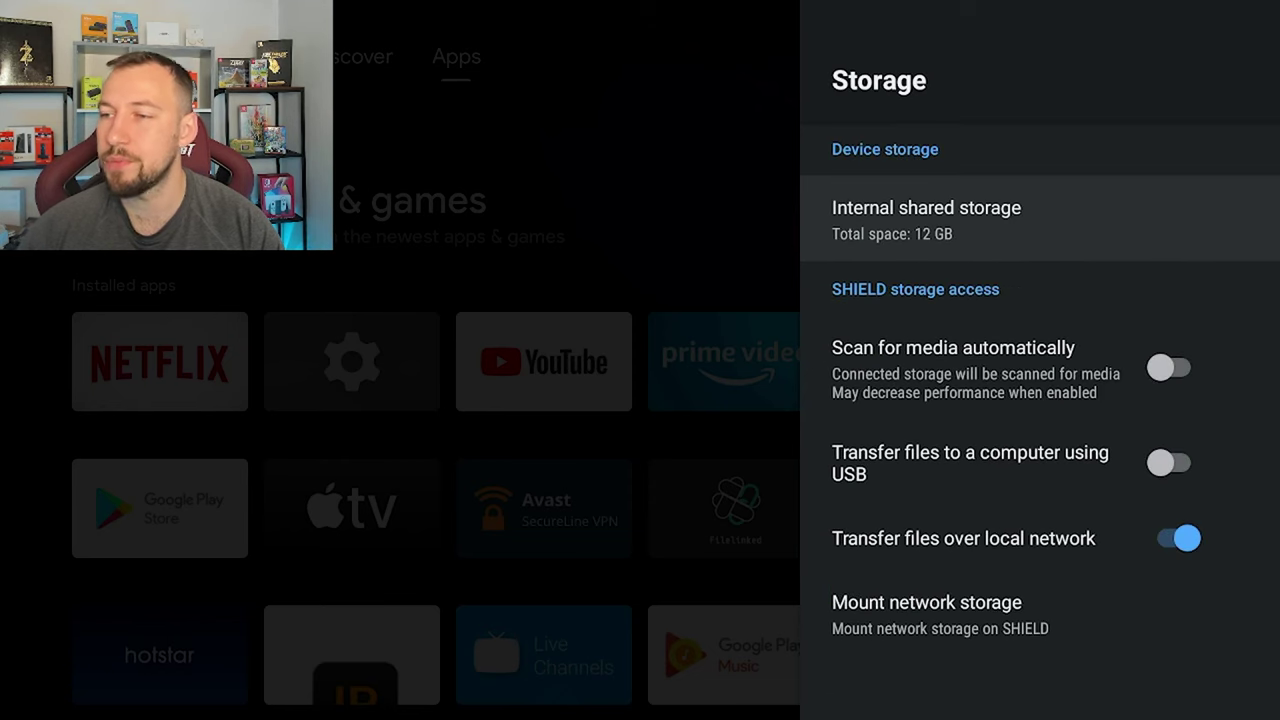
# - Review the SHIELD storage access options, from automatic media scanning to mounting network storage, and return to Device Preferences
pyautogui.press('Down')
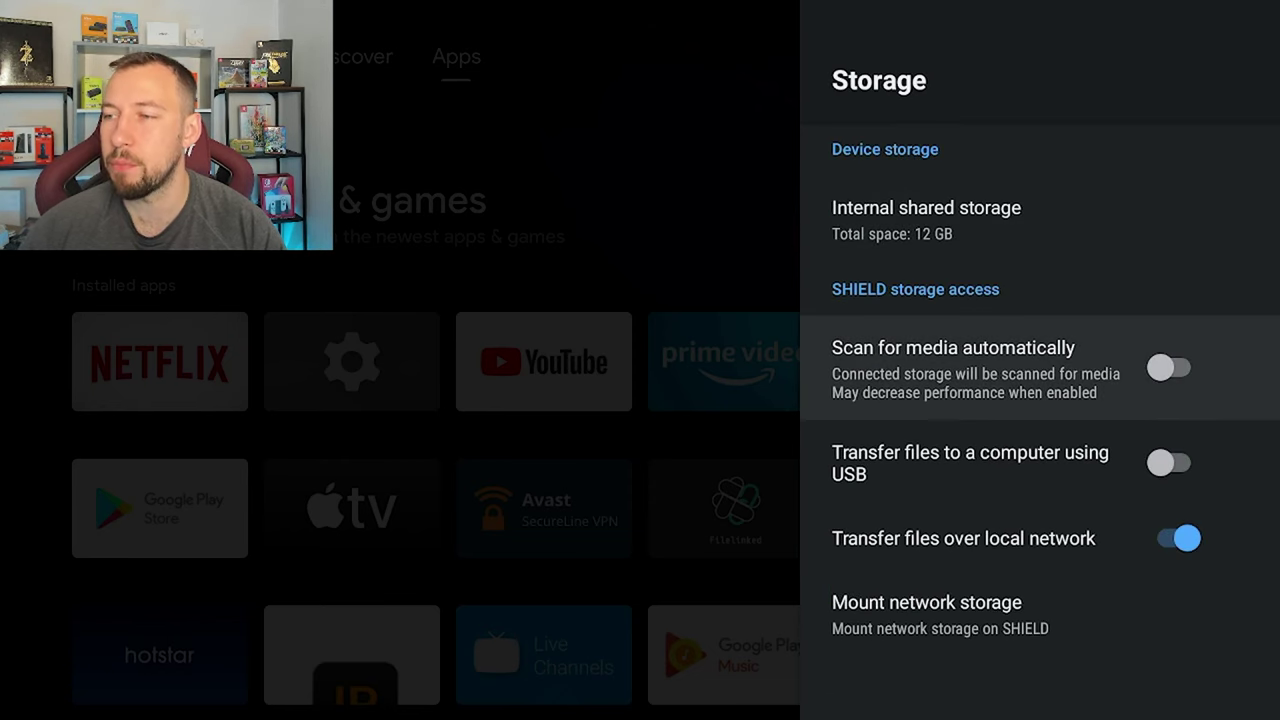
pyautogui.press('Down')
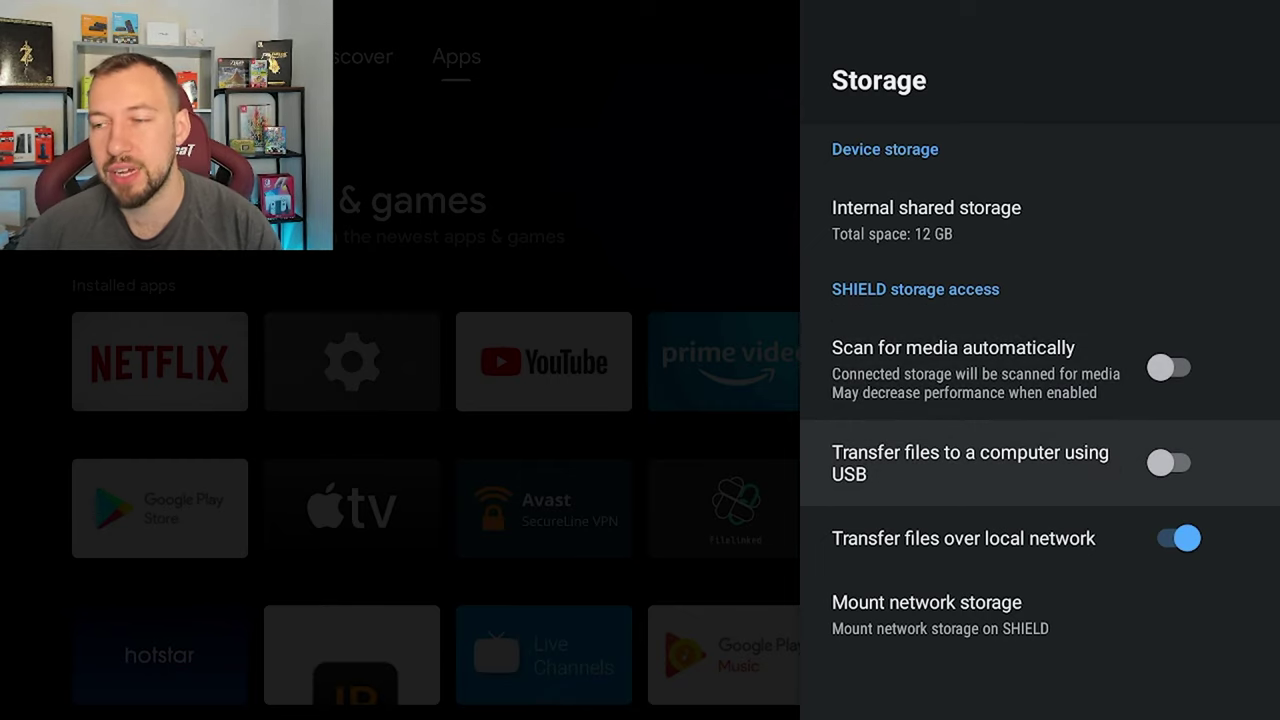
pyautogui.press('Down')
pyautogui.press('Down')
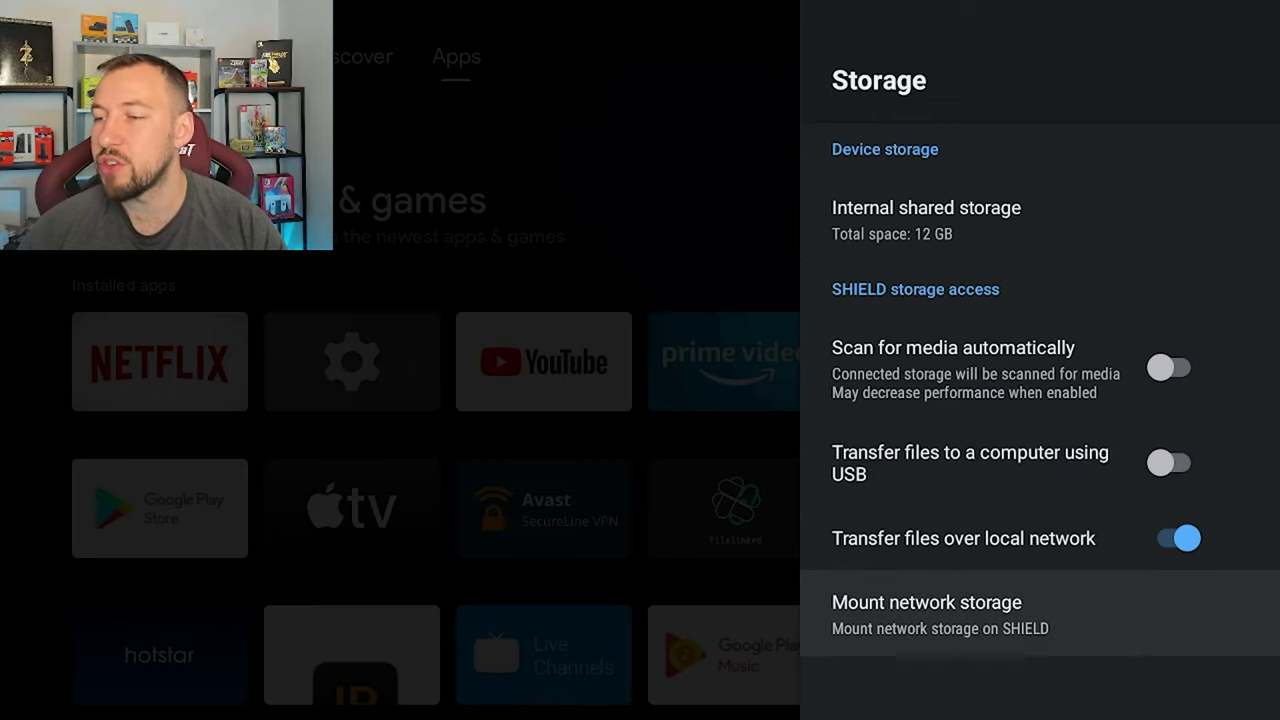
pyautogui.press('Up')
pyautogui.press('Down')
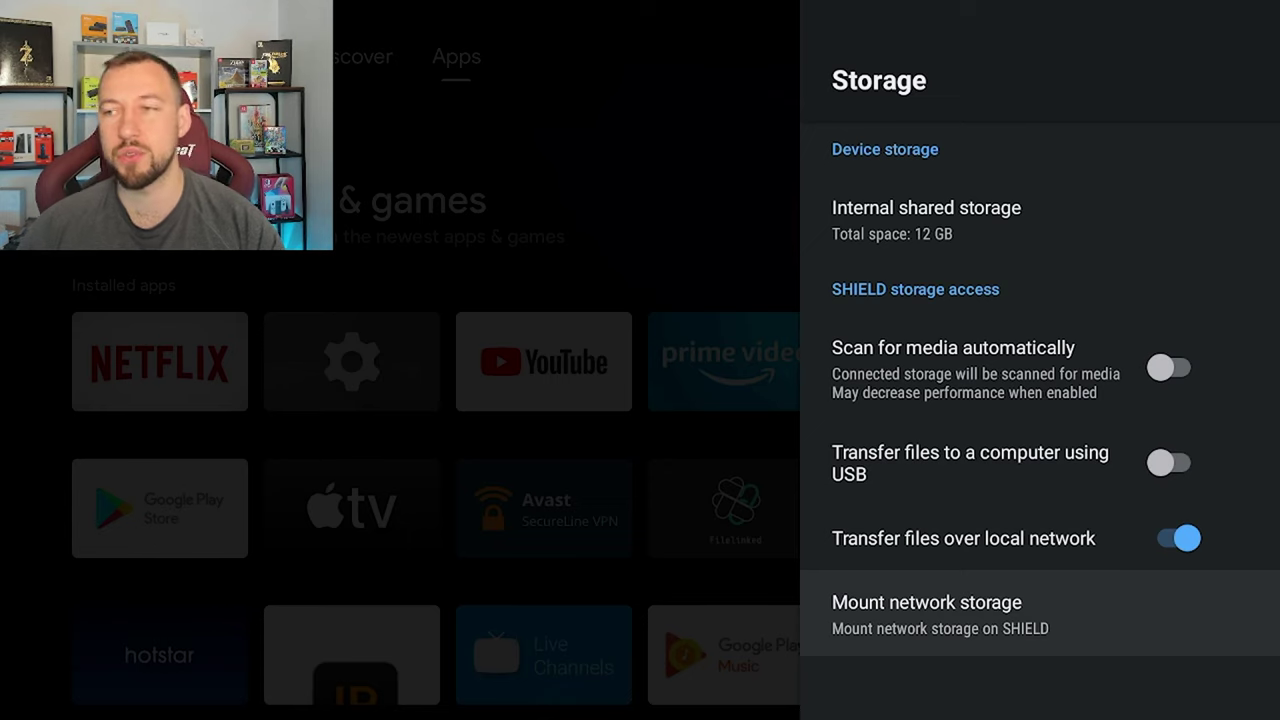
pyautogui.press('Escape')
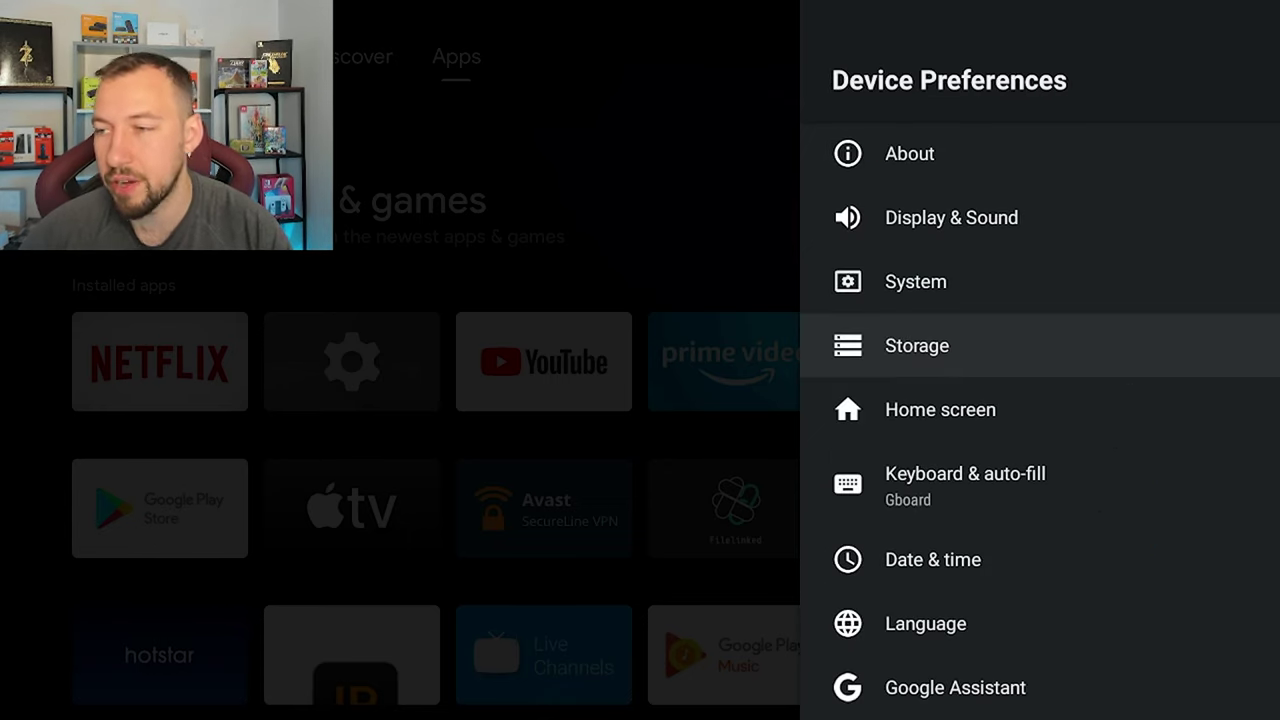
# - Open the Home screen settings and take a first look at the Customise channels page
pyautogui.press('Down')
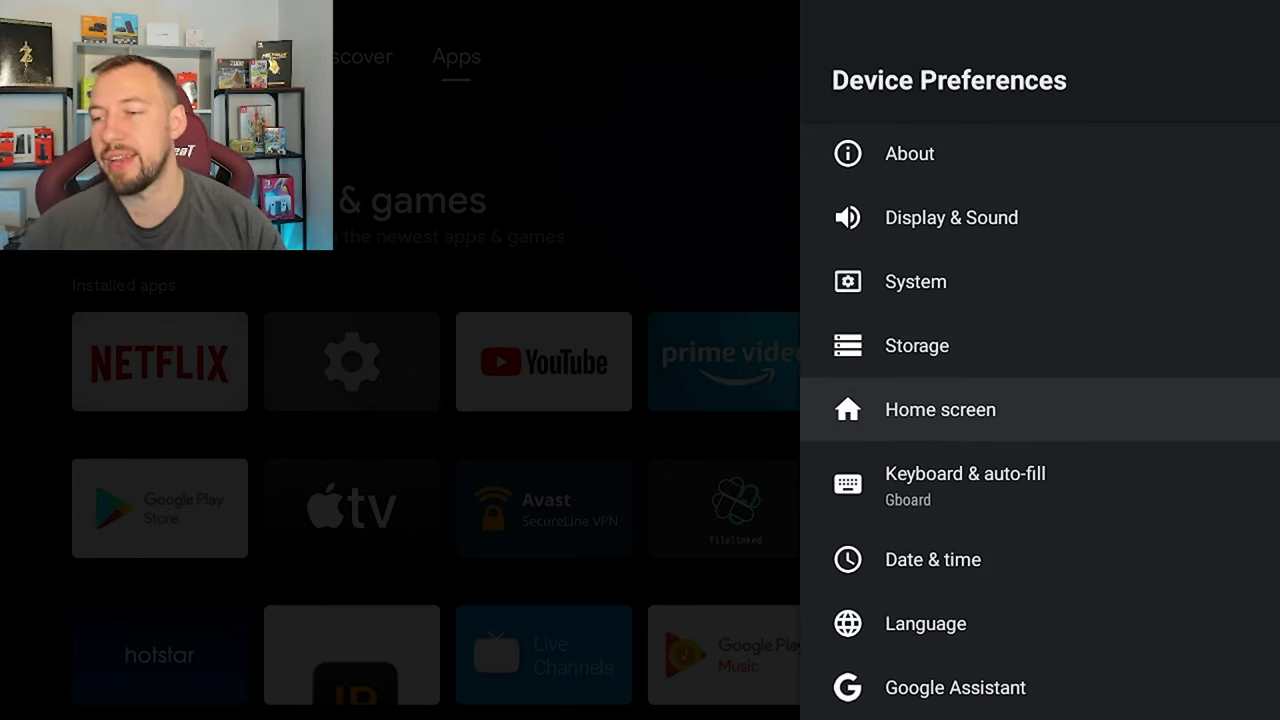
pyautogui.press('Return')
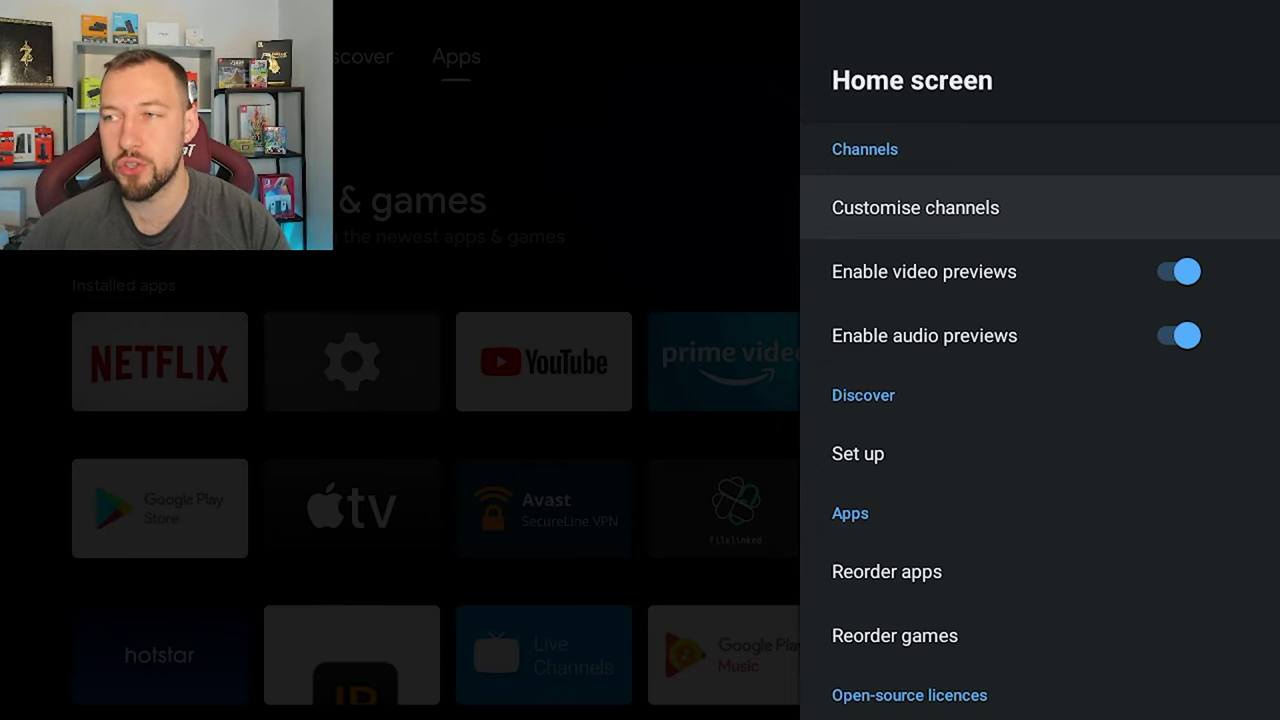
pyautogui.press('Return')
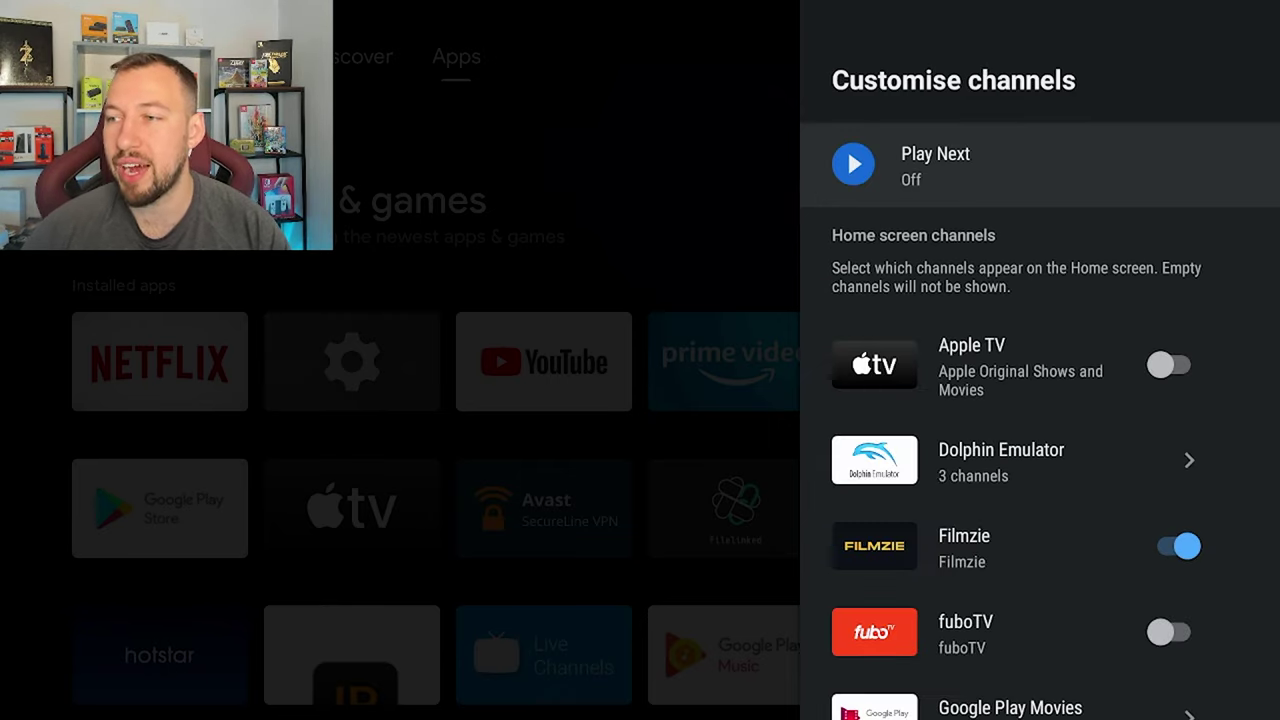
pyautogui.press('Escape')
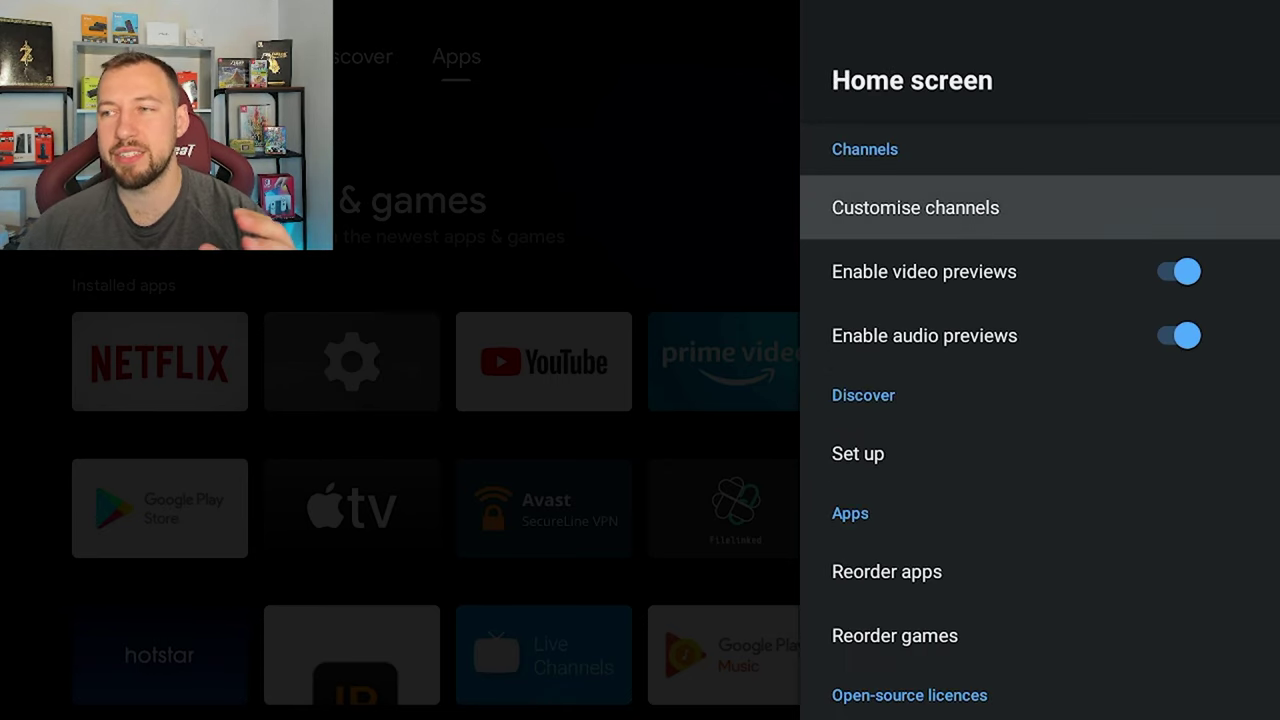
# - Browse the apps listed under Customise channels and check the Discover setup's account choice without choosing an account
pyautogui.press('Return')
pyautogui.press('Down')
pyautogui.press('Down')
pyautogui.press('Down')
pyautogui.press('Down')
pyautogui.press('Down')
pyautogui.press('Down')
pyautogui.press('Down')
pyautogui.press('Down')
pyautogui.press('Down')
pyautogui.press('Down')
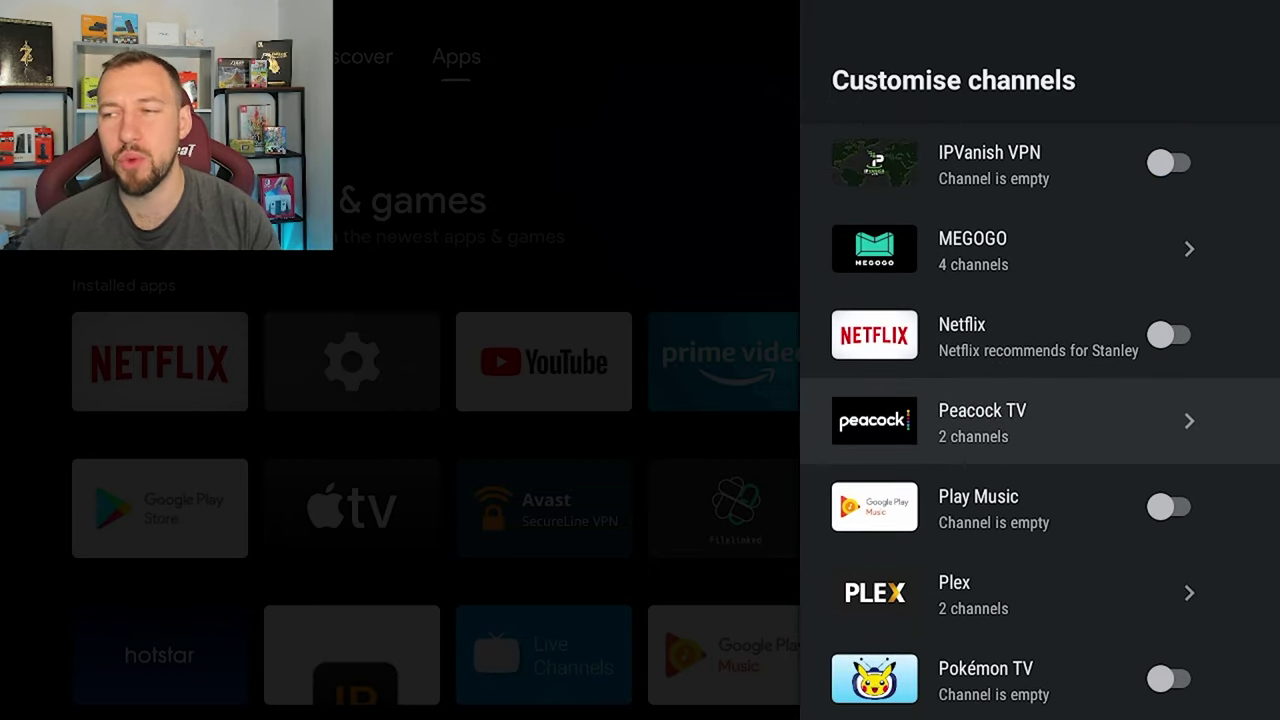
pyautogui.press('Down')
pyautogui.press('Down')
pyautogui.press('Up')
pyautogui.press('Up')
pyautogui.press('Up')
pyautogui.press('Up')
pyautogui.press('Up')
pyautogui.press('Up')
pyautogui.press('Up')
pyautogui.press('Up')
pyautogui.press('Up')
pyautogui.press('Up')
pyautogui.press('Up')
pyautogui.press('Up')
pyautogui.press('Escape')
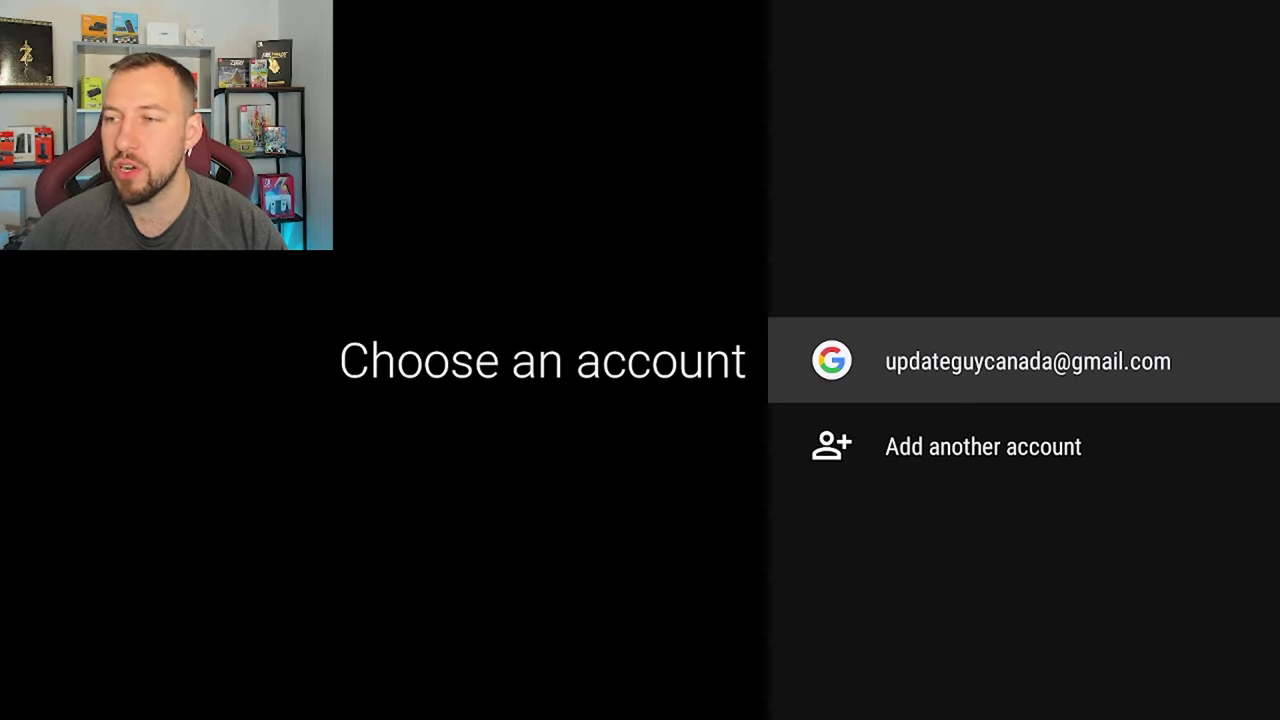
pyautogui.press('Escape')
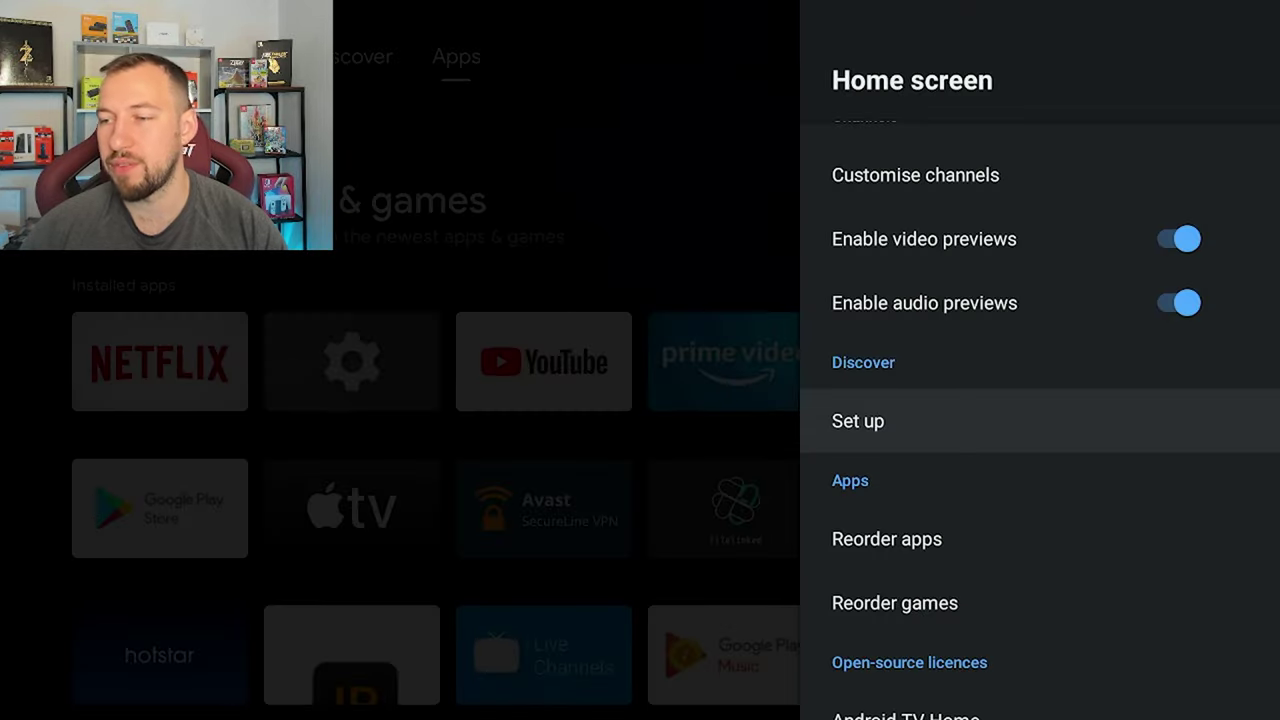
# - Start reordering the installed apps and move Netflix to the third row, between Google Play Music and Puffin TV Browser
pyautogui.press('Down')
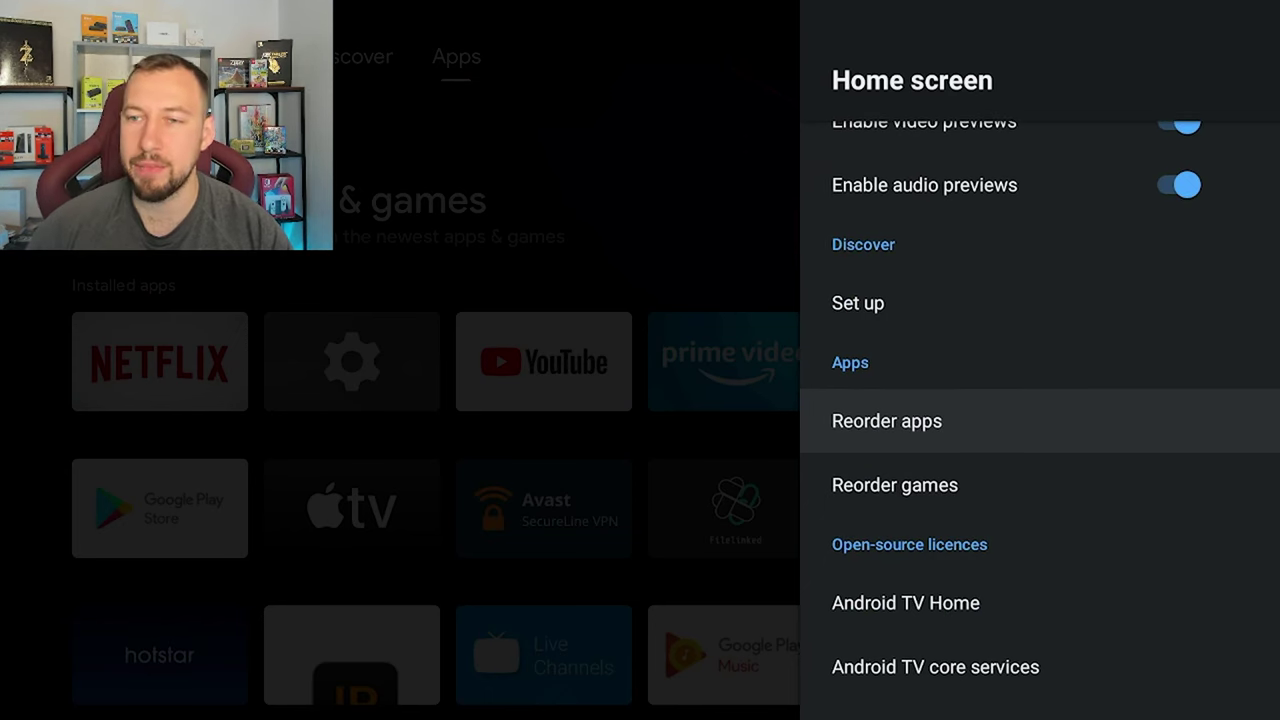
pyautogui.press('Return')
pyautogui.press('Down')
pyautogui.press('Right')
pyautogui.press('Right')
pyautogui.press('Right')
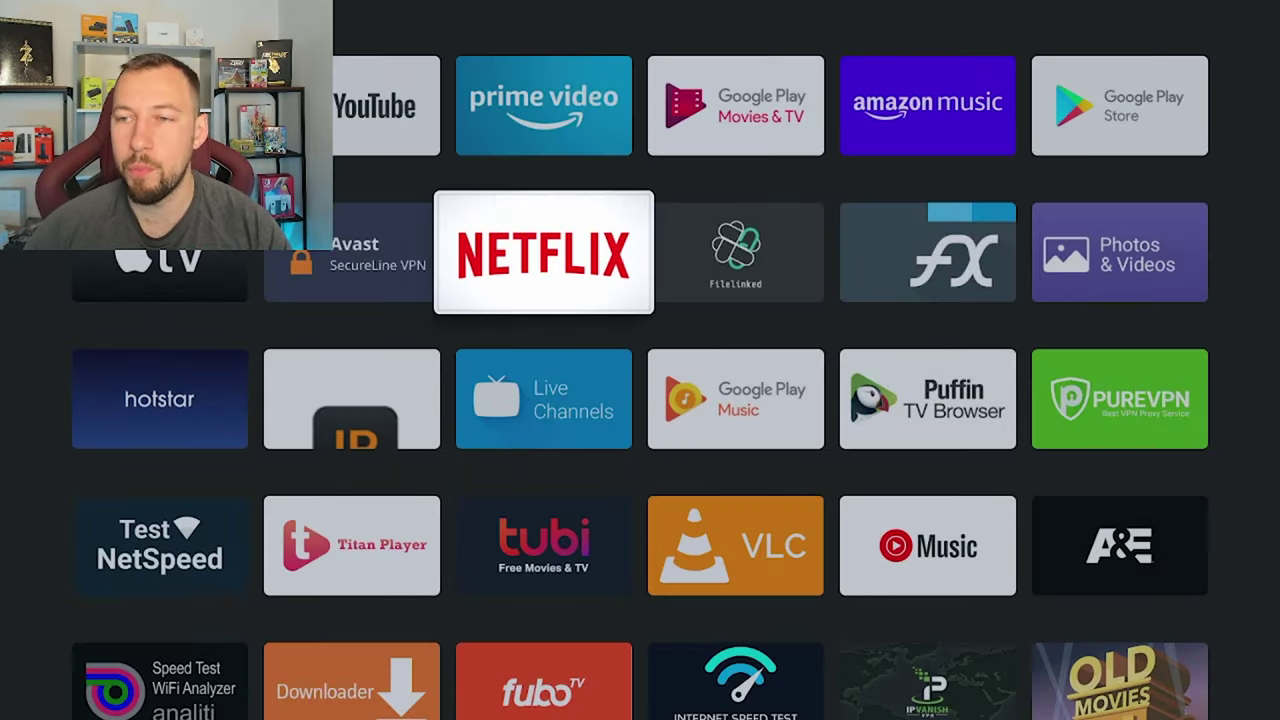
pyautogui.press('Down')
pyautogui.press('Return')
# - Move the Tubi app to the second place in the first row, between Settings and YouTube
pyautogui.press('Left')
pyautogui.press('Down')
pyautogui.press('Return')
pyautogui.press('Left')
pyautogui.press('Left')
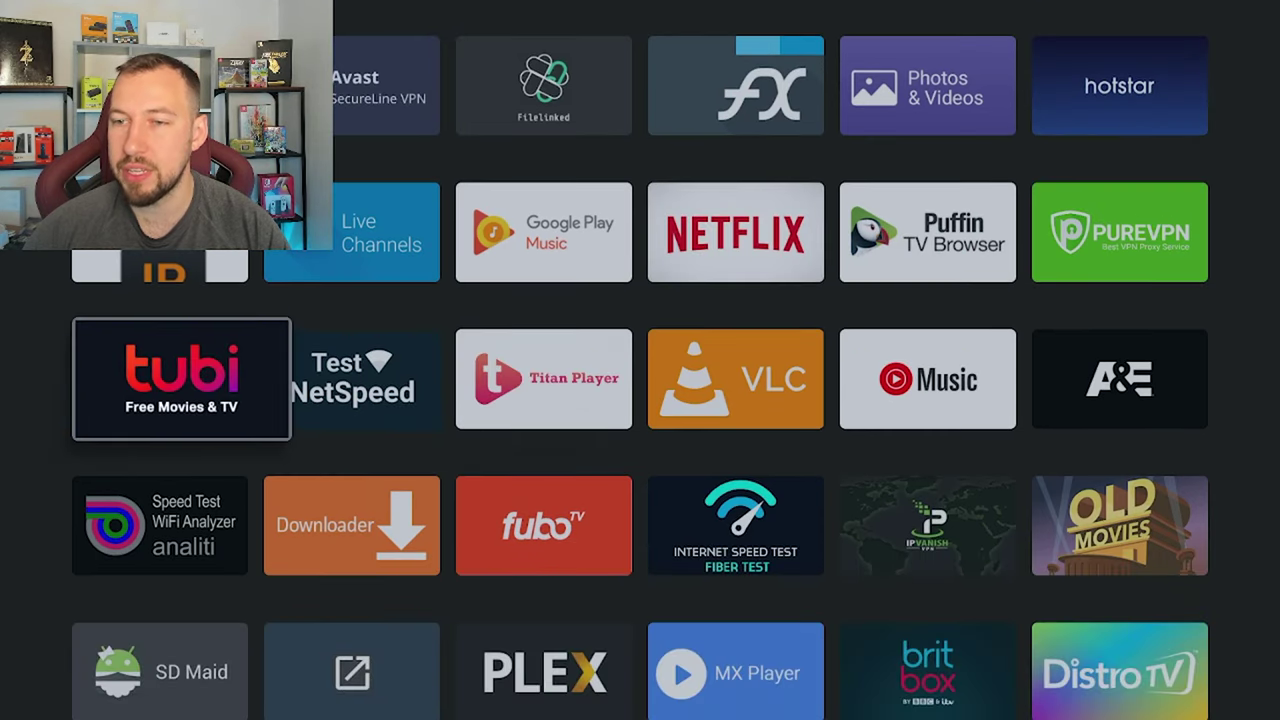
pyautogui.press('Up')
pyautogui.press('Up')
pyautogui.press('Right')
pyautogui.press('Return')
pyautogui.press('Right')
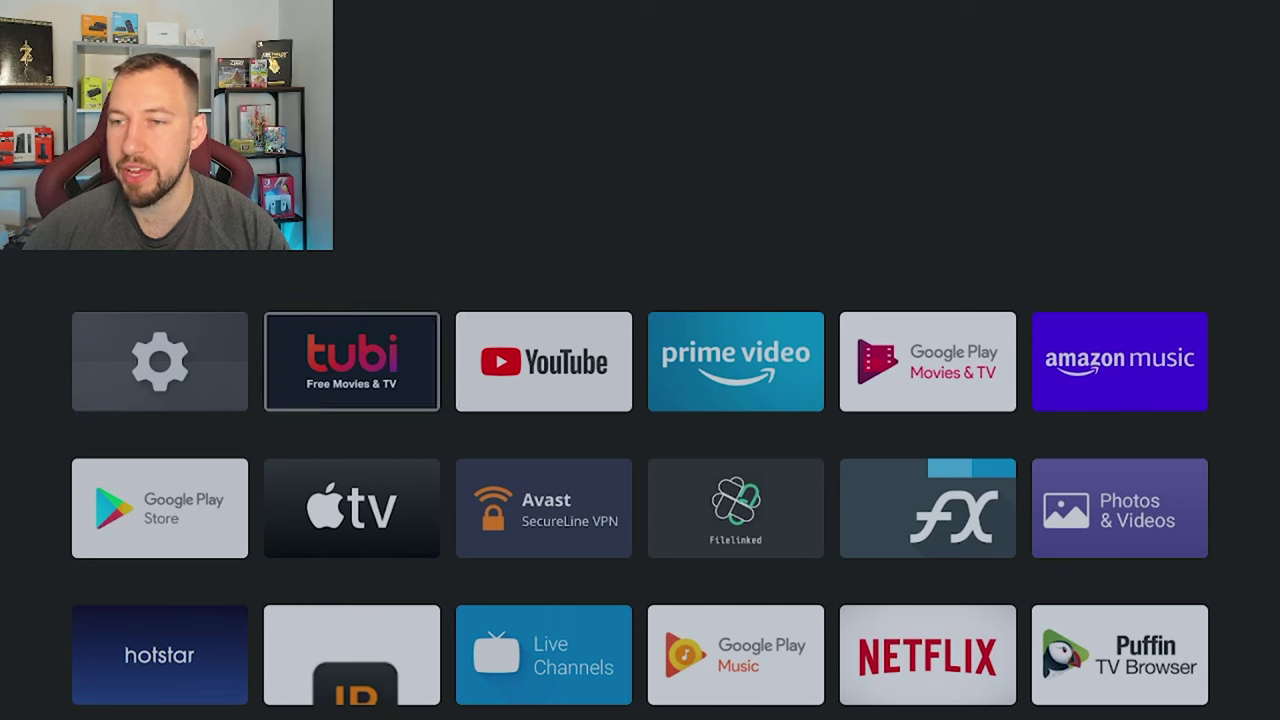
# - Move Netflix up to the first row, between YouTube and Prime Video
pyautogui.press('Down')
pyautogui.press('Down')
pyautogui.press('Right')
pyautogui.press('Right')
pyautogui.press('Down')
pyautogui.press('Up')
pyautogui.press('Up')
pyautogui.press('Up')
pyautogui.press('Left')
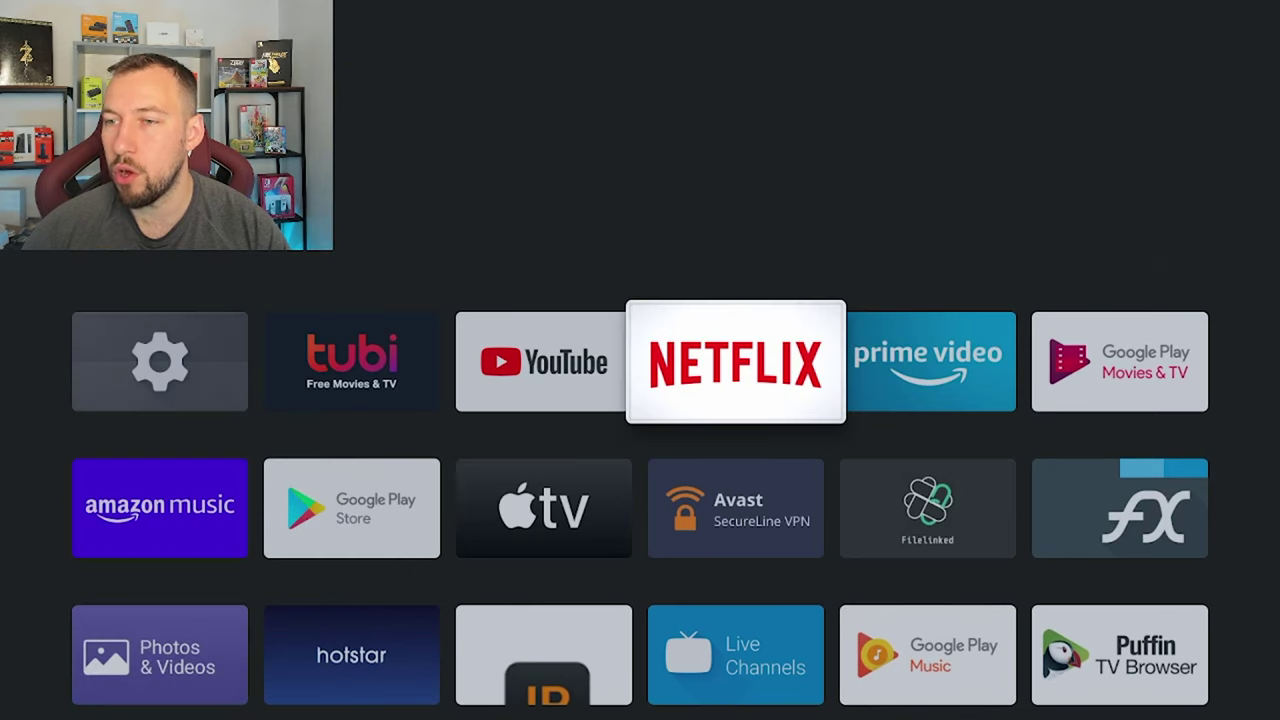
pyautogui.press('Return')
# - Move Apple TV to the end of the first row, after Prime Video, and leave app reordering
pyautogui.press('Right')
pyautogui.press('Right')
pyautogui.press('Down')
pyautogui.press('Left')
pyautogui.press('Left')
pyautogui.press('Left')
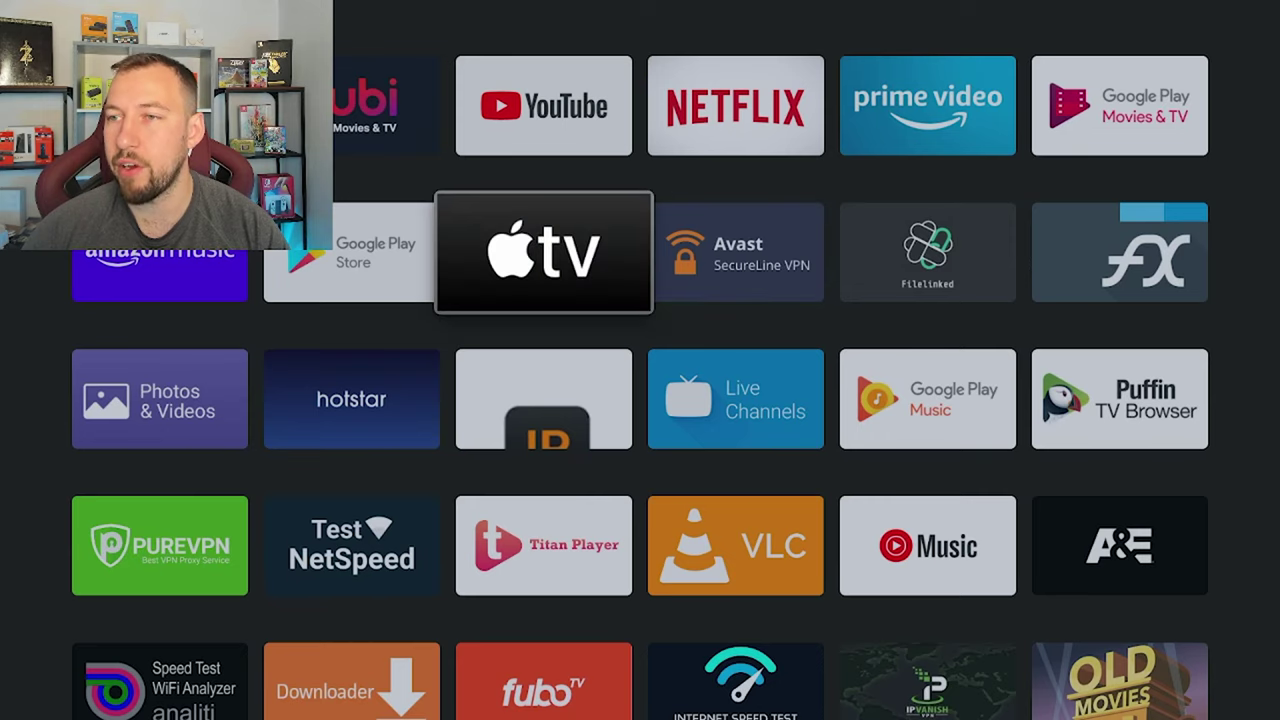
pyautogui.press('Up')
pyautogui.press('Right')
pyautogui.press('Right')
pyautogui.press('Right')
pyautogui.press('Return')
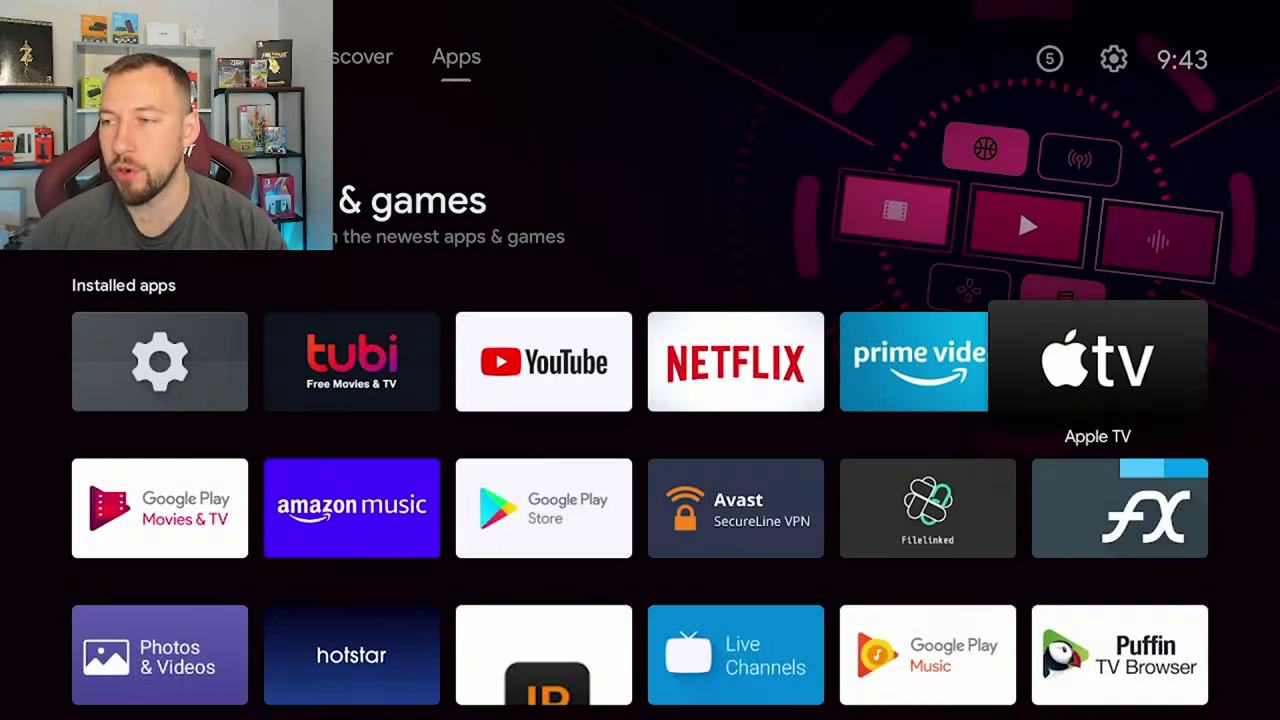
# - Reopen the settings from the Apps page and go to Device Preferences
pyautogui.press('Left')
pyautogui.press('Left')
pyautogui.press('Left')
pyautogui.press('Left')
pyautogui.press('Left')
pyautogui.press('Up')
pyautogui.press('Up')
pyautogui.press('Right')
pyautogui.press('Right')
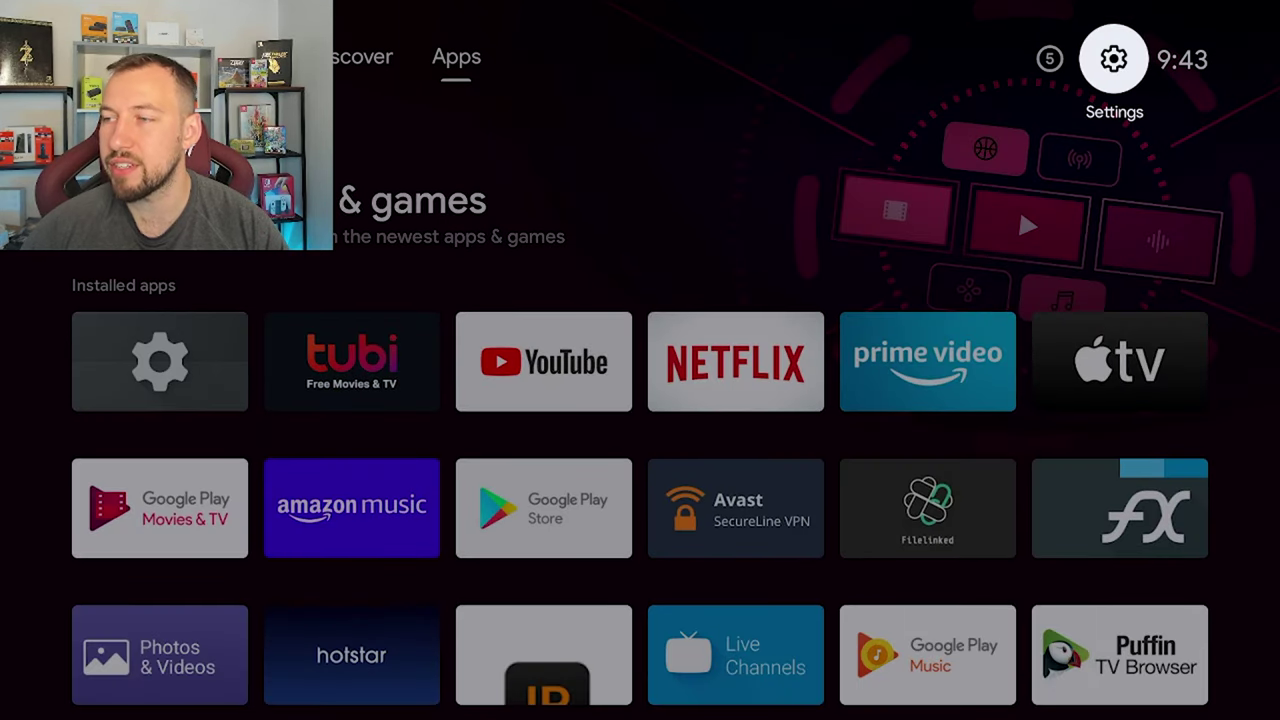
pyautogui.press('Return')
pyautogui.press('Down')
pyautogui.press('Down')
pyautogui.press('Down')
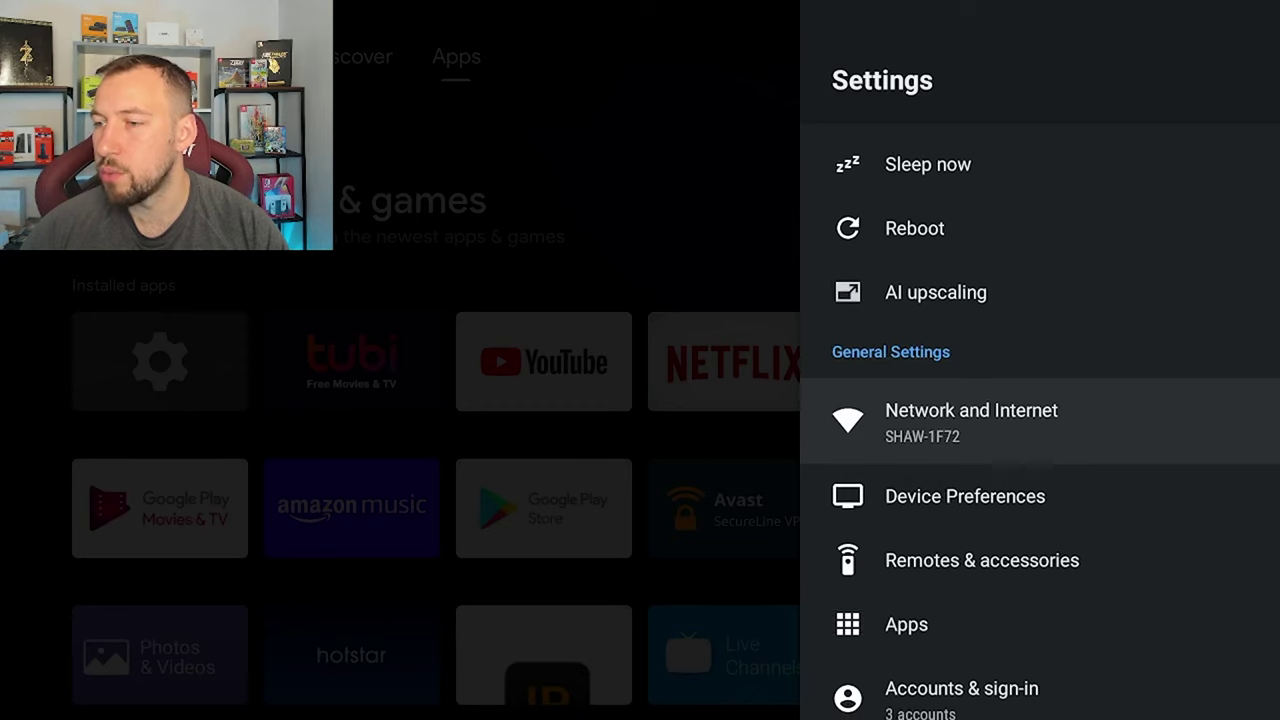
pyautogui.press('Down')
pyautogui.press('Return')
# - Return to the Home screen settings and review the remaining options down to the open-source licences
pyautogui.press('Down')
pyautogui.press('Down')
pyautogui.press('Down')
pyautogui.press('Down')
pyautogui.press('Down')
pyautogui.press('Down')
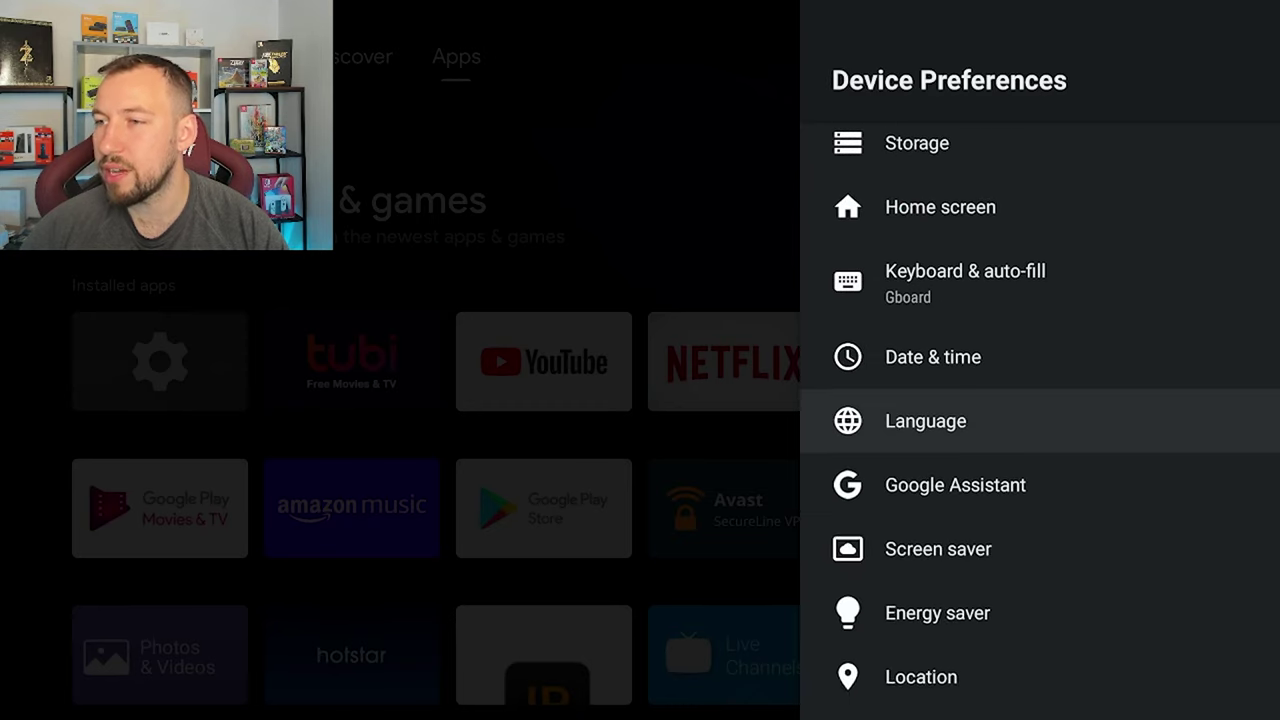
pyautogui.press('Up')
pyautogui.press('Up')
pyautogui.press('Up')
pyautogui.press('Return')
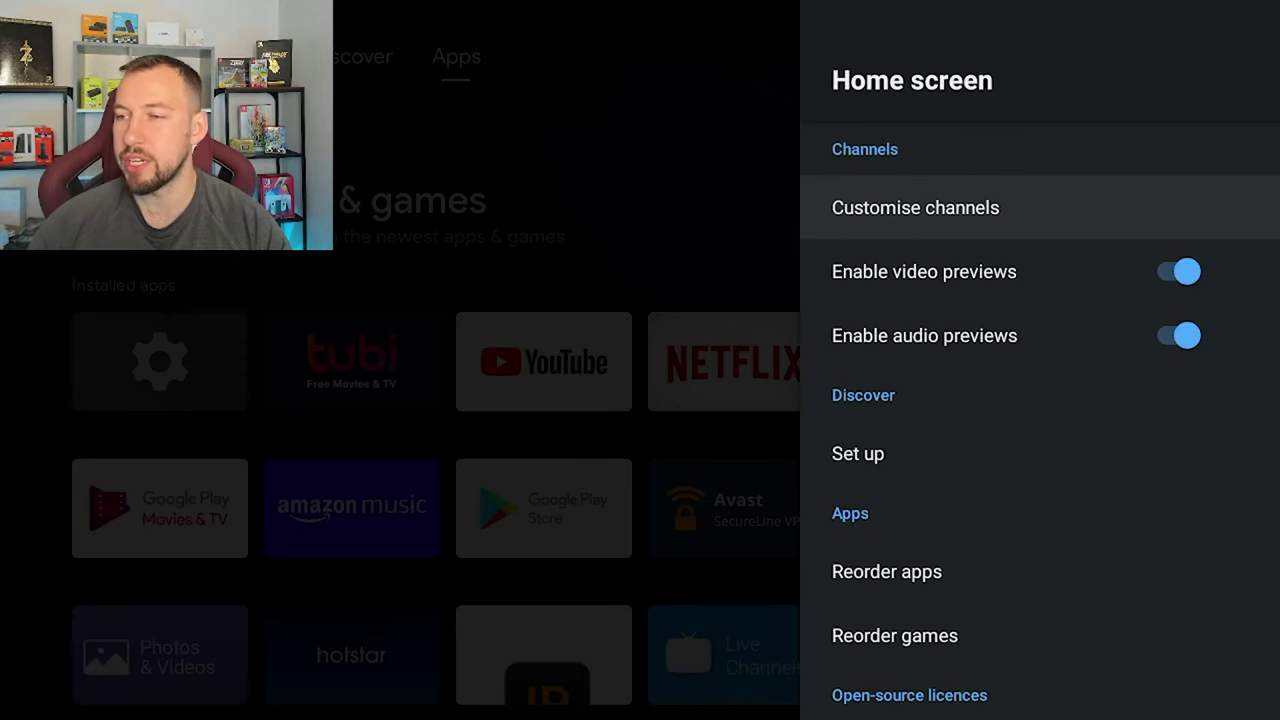
pyautogui.press('Down')
pyautogui.press('Down')
pyautogui.press('Down')
pyautogui.press('Down')
pyautogui.press('Down')
pyautogui.press('Down')
pyautogui.press('Down')
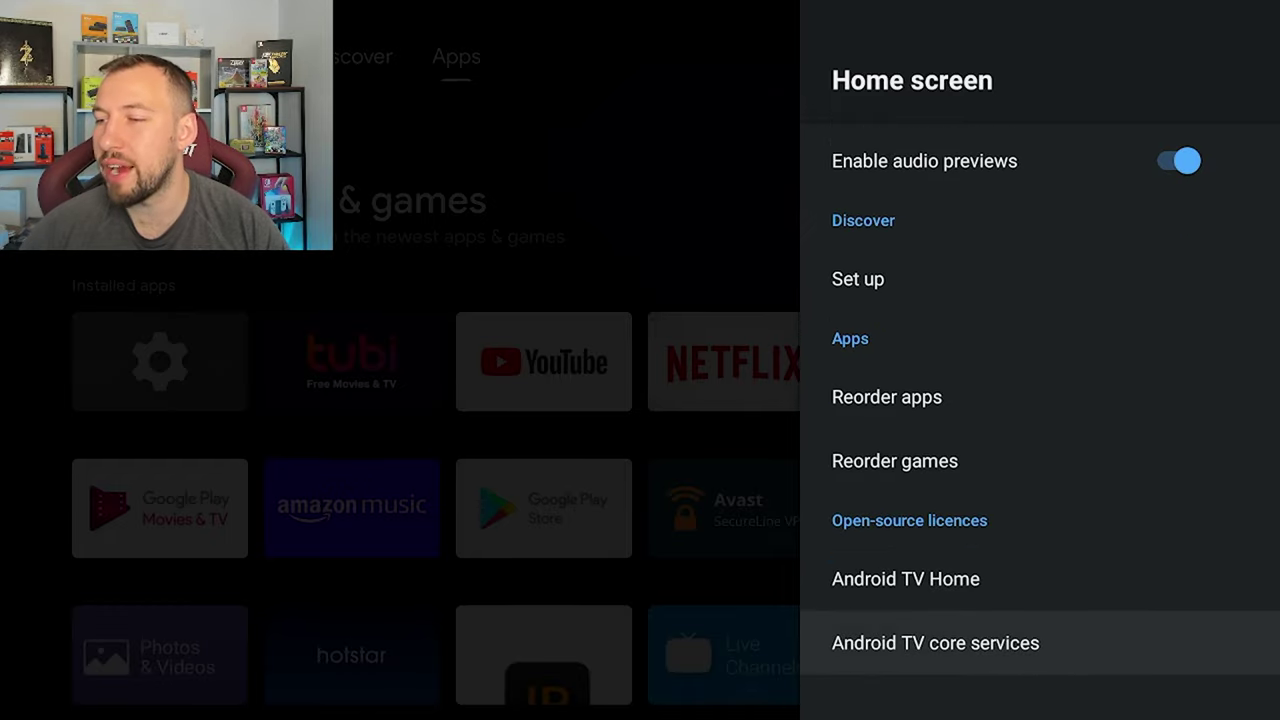
pyautogui.press('Up')
pyautogui.press('Down')
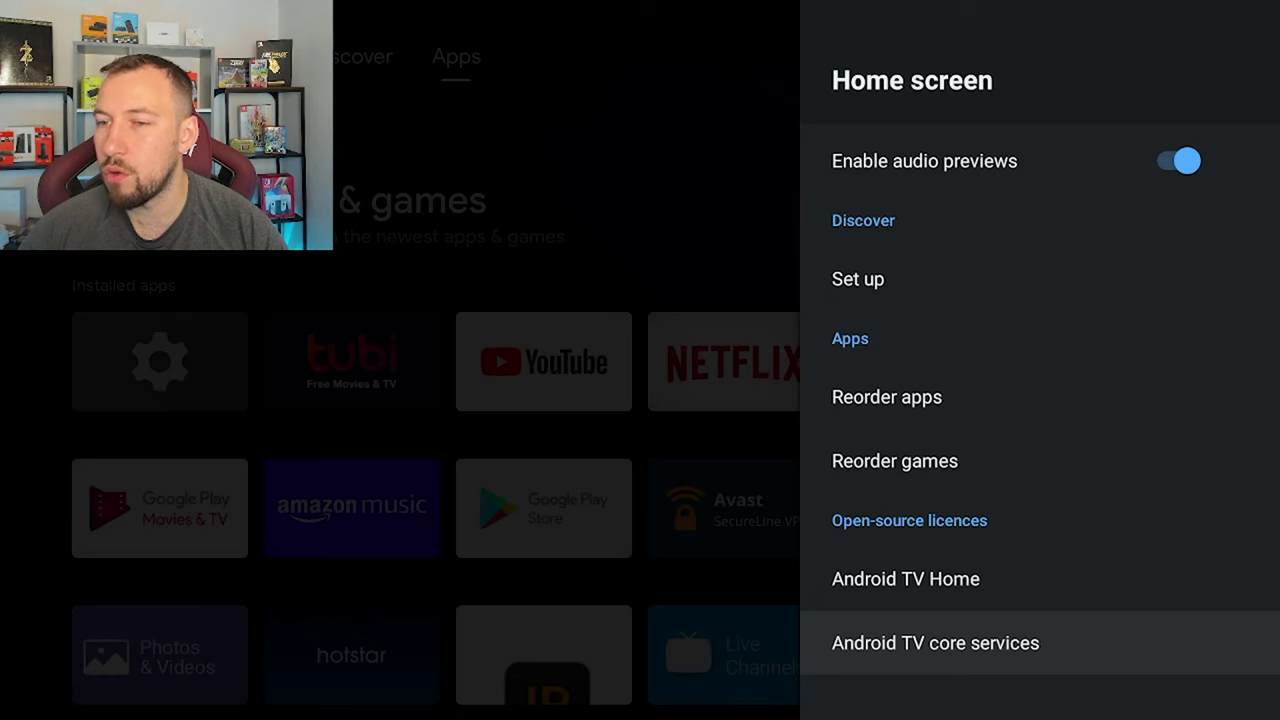
# - View the open-source licence of Android TV Home and return to Device Preferences
pyautogui.press('Up')
pyautogui.press('Return')
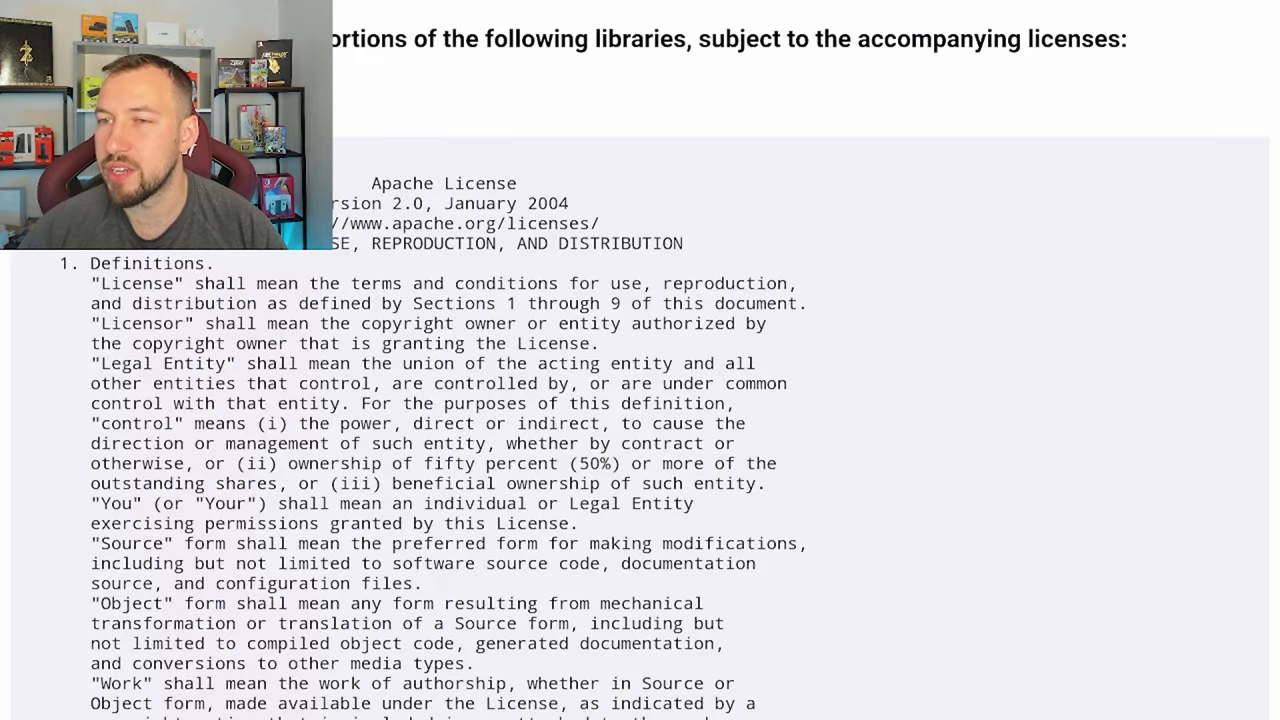
pyautogui.press('Escape')
pyautogui.press('Escape')
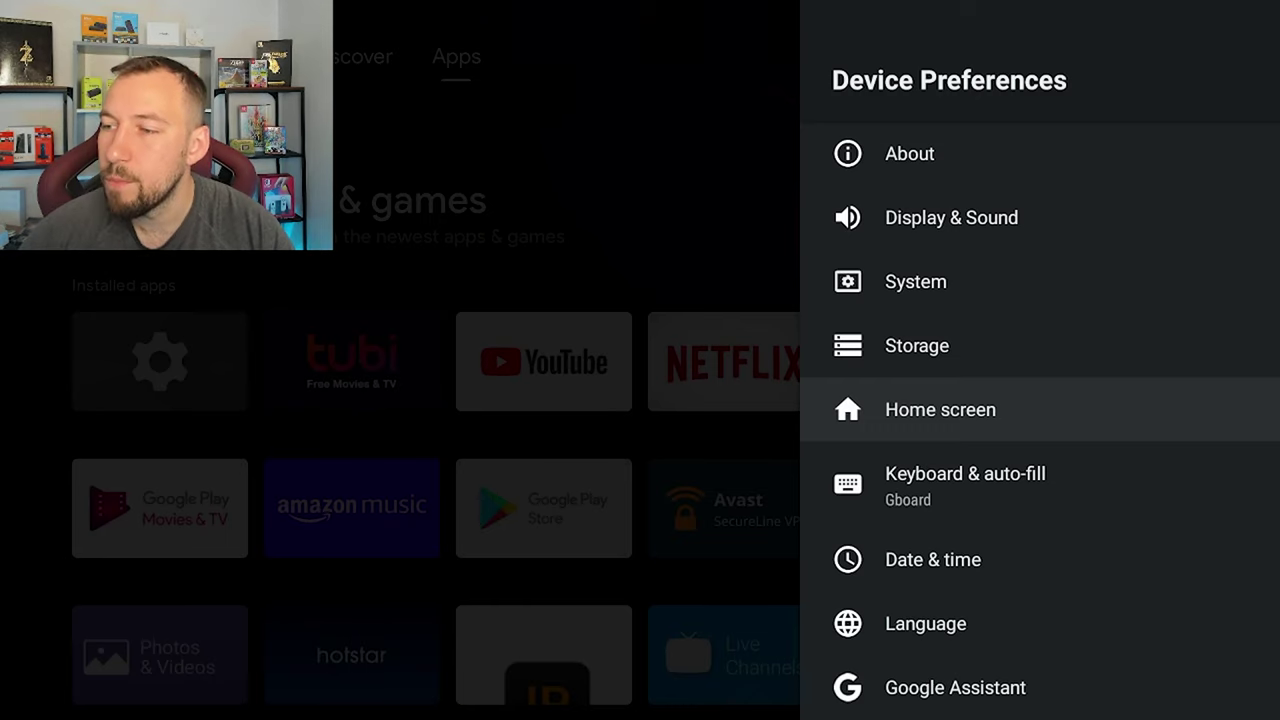
# - Open the Keyboard & auto-fill settings and view the choices for the current keyboard without changing it
pyautogui.press('Down')
pyautogui.press('Return')
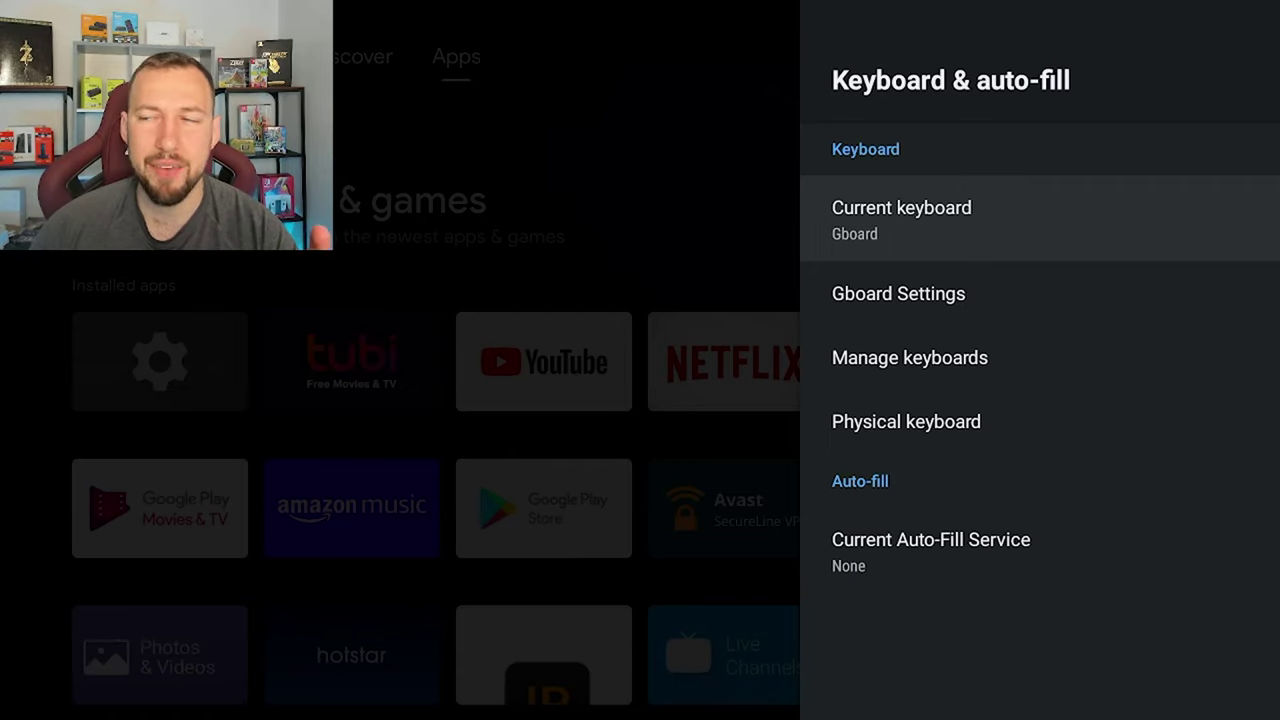
pyautogui.press('Return')
pyautogui.press('Down')
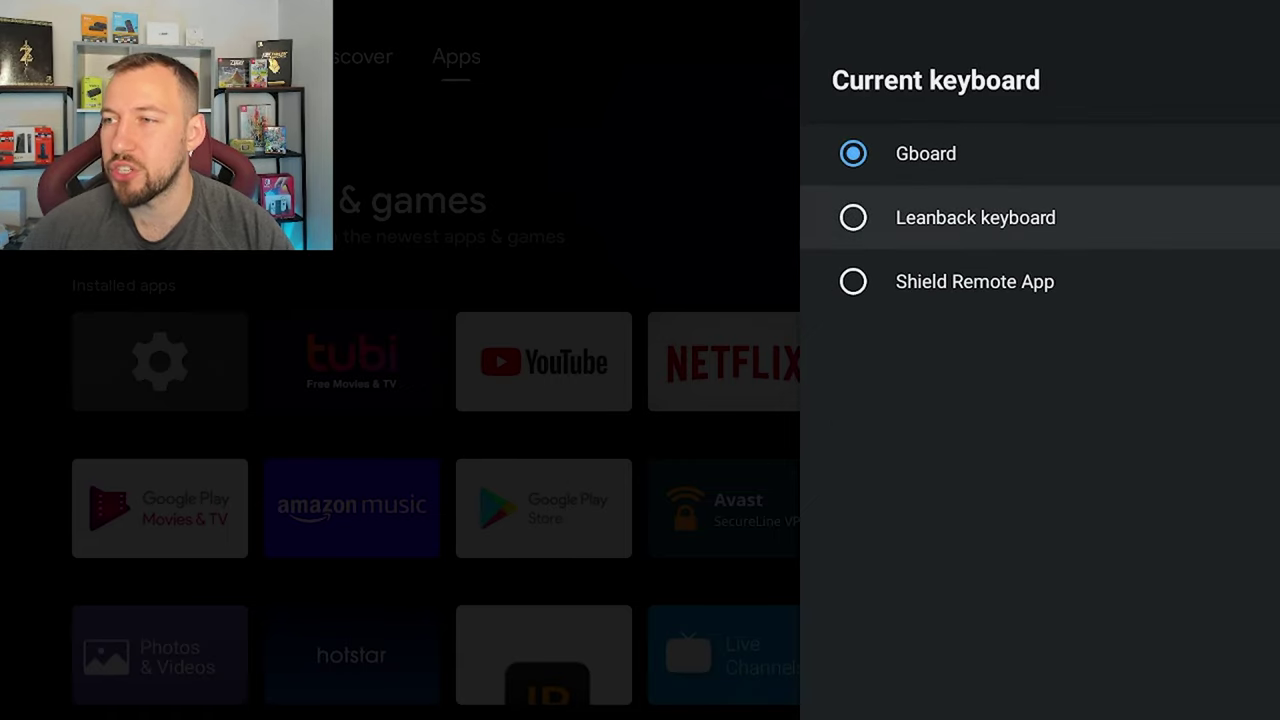
pyautogui.press('Escape')
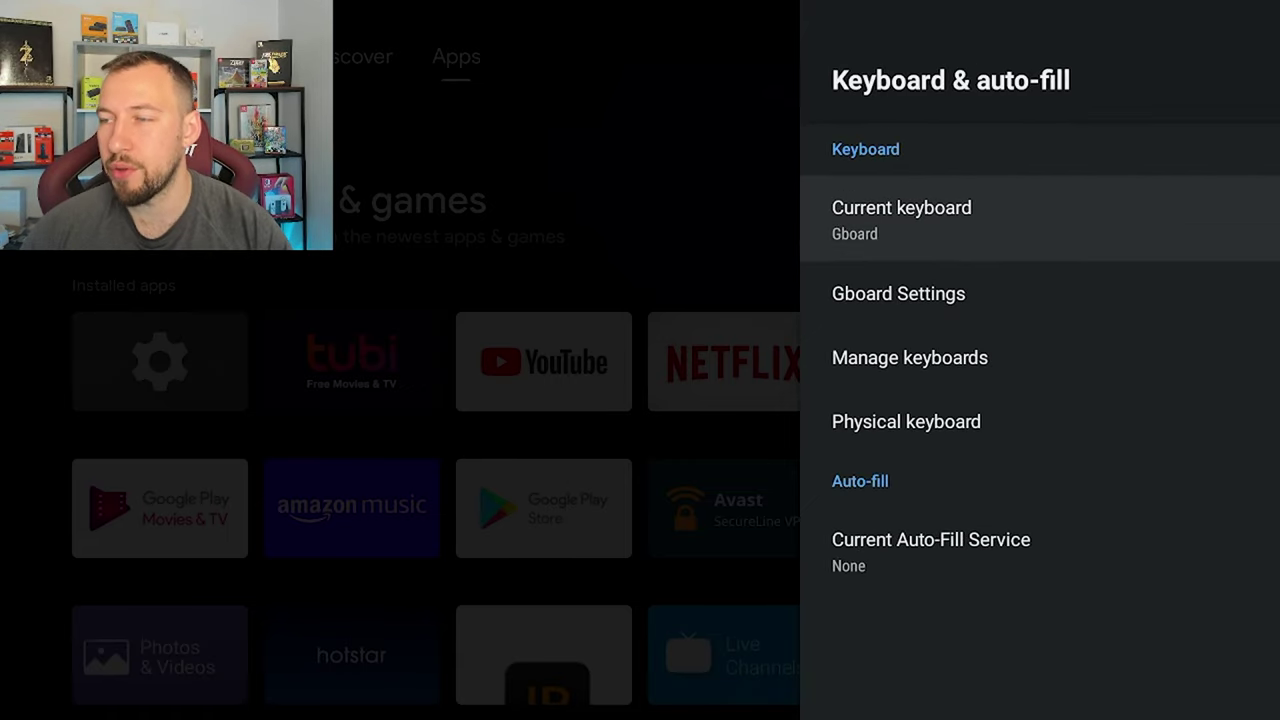
# - Review the Gboard settings and the list of available virtual keyboards
pyautogui.press('Down')
pyautogui.press('Return')
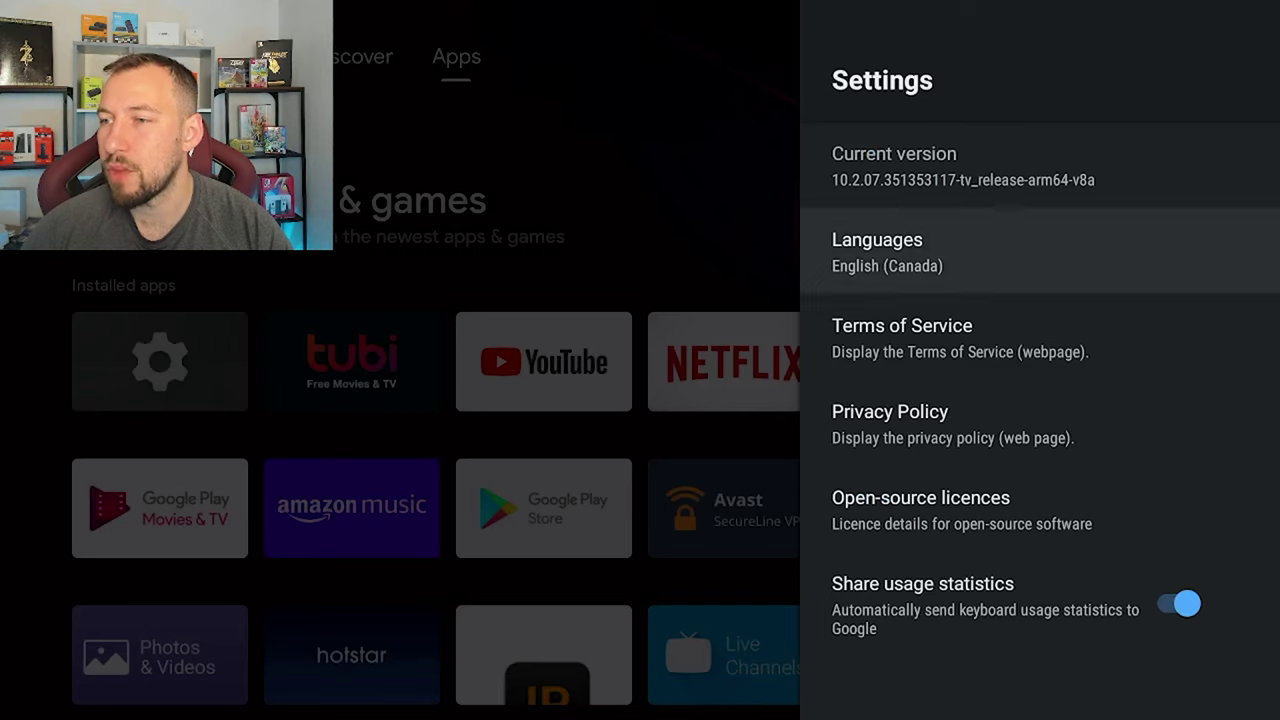
pyautogui.press('Escape')
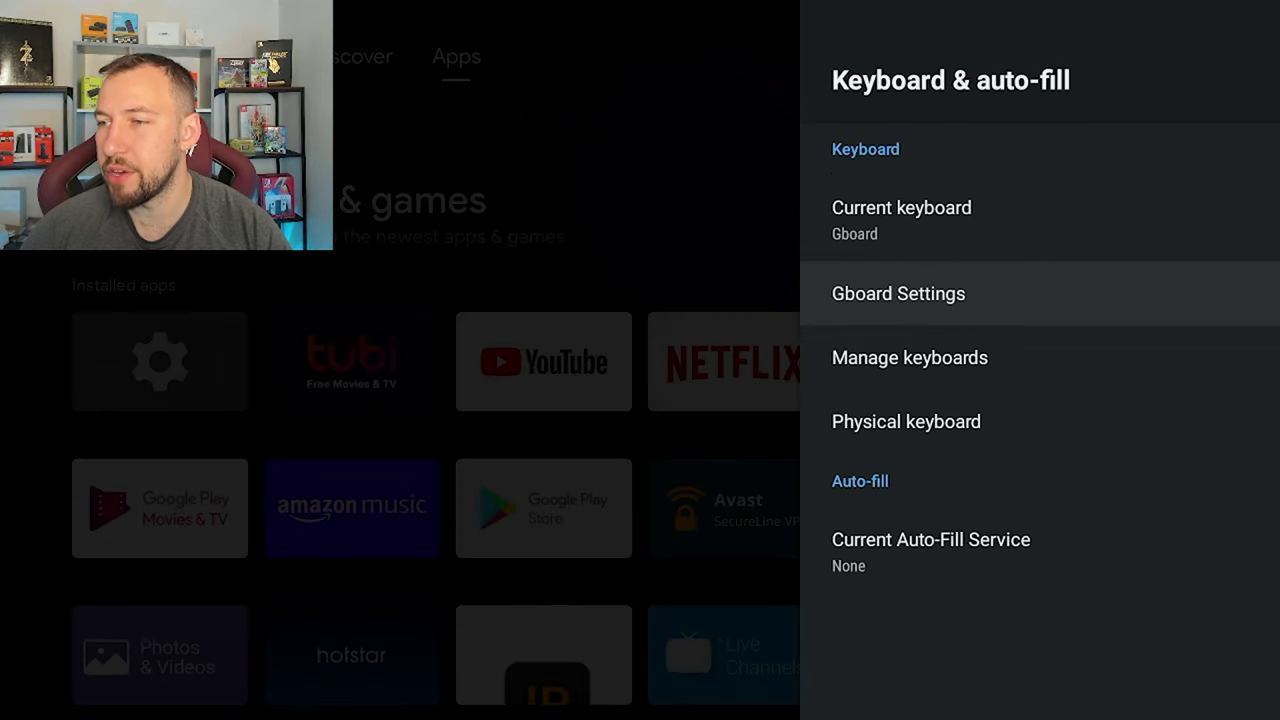
pyautogui.press('Down')
pyautogui.press('Return')
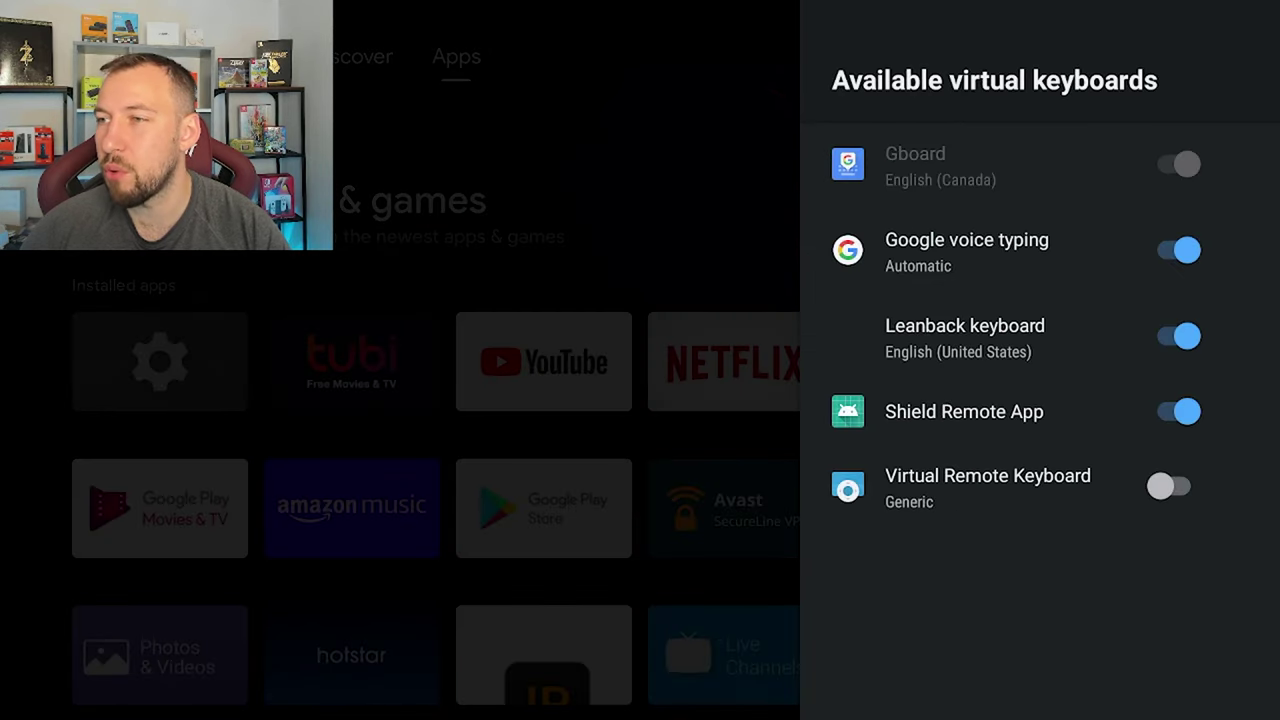
pyautogui.press('Escape')
# - Check the physical keyboard settings and return to Device Preferences
pyautogui.press('Down')
pyautogui.press('Return')
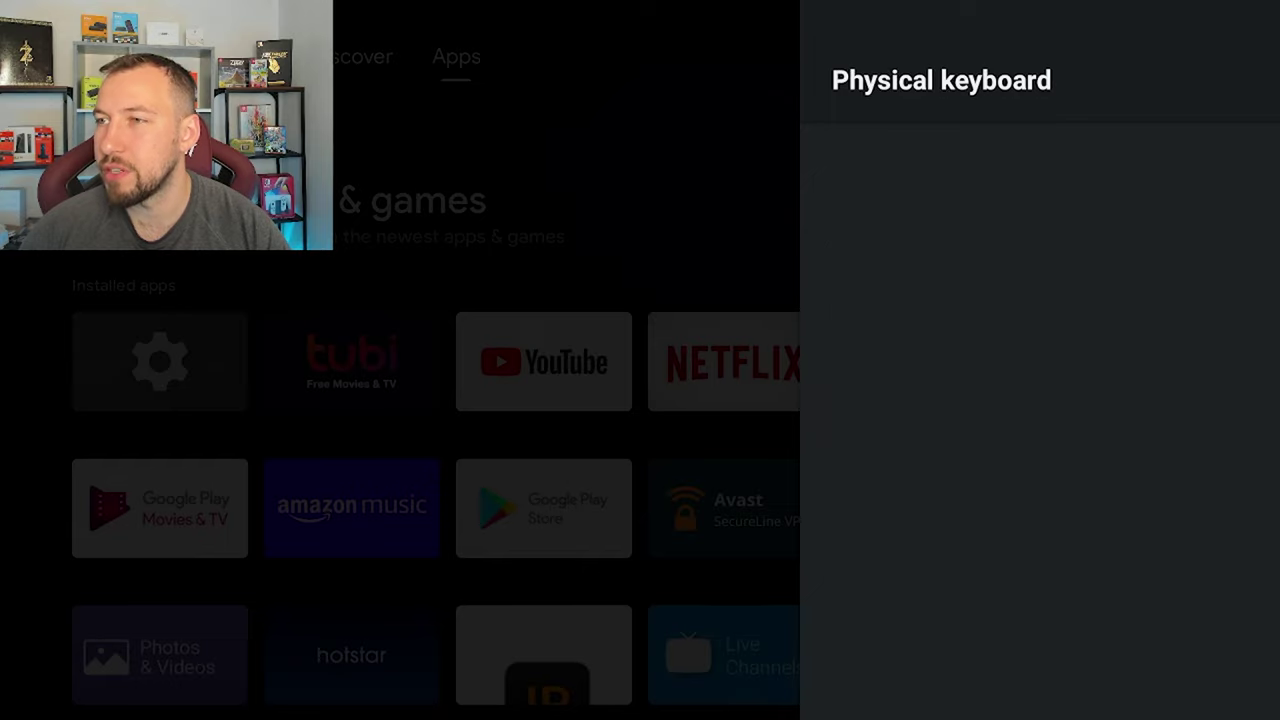
pyautogui.press('Escape')
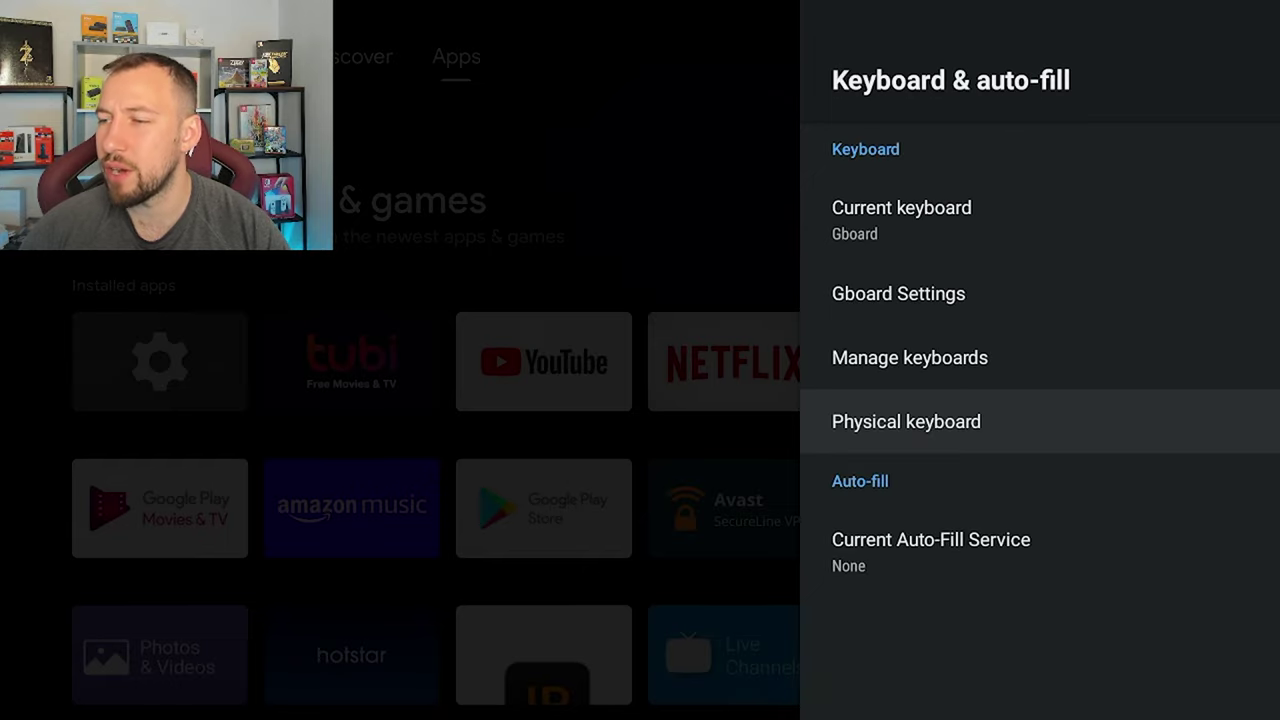
pyautogui.press('Escape')
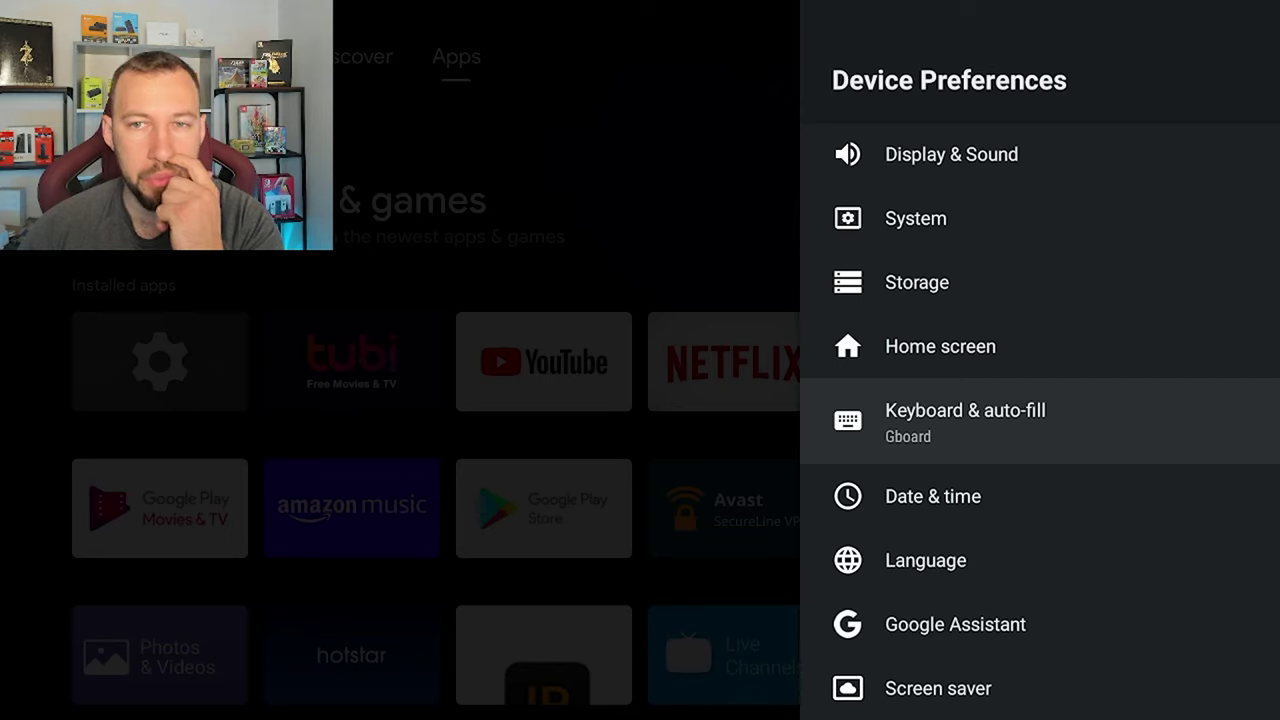
# - Review the Date & time settings and the Language settings in Device Preferences
pyautogui.press('Down')
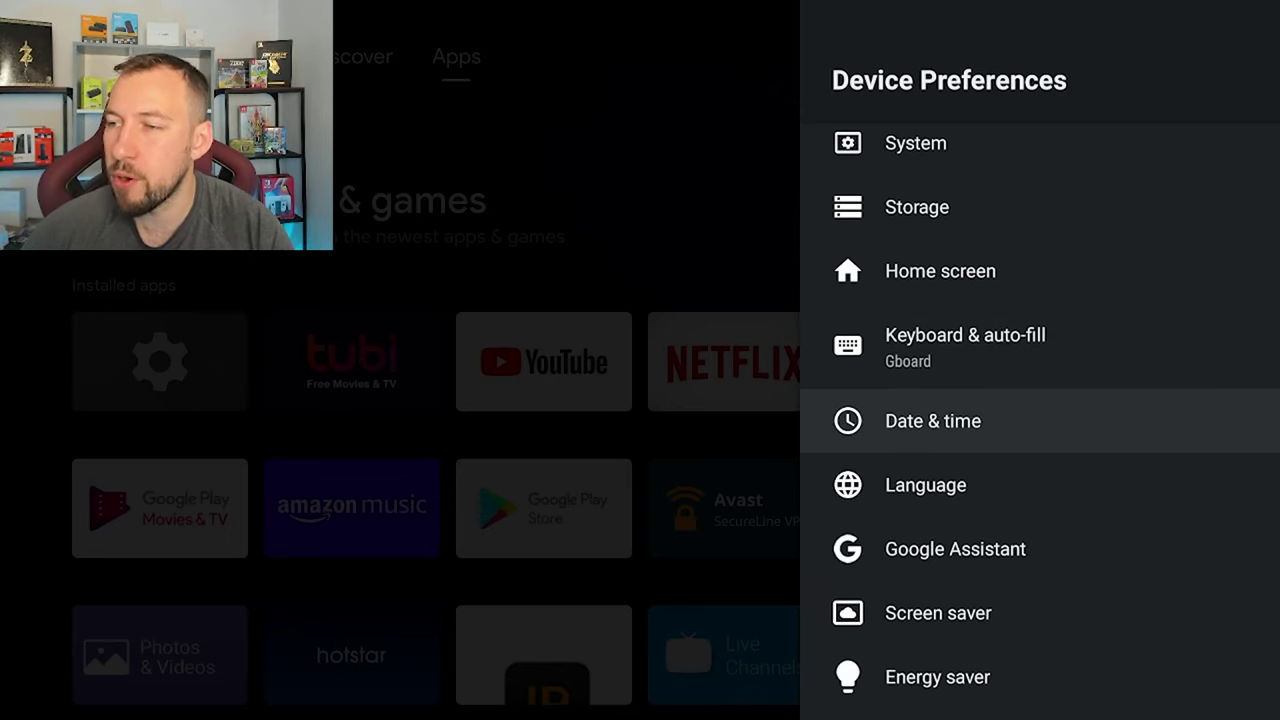
pyautogui.press('Return')
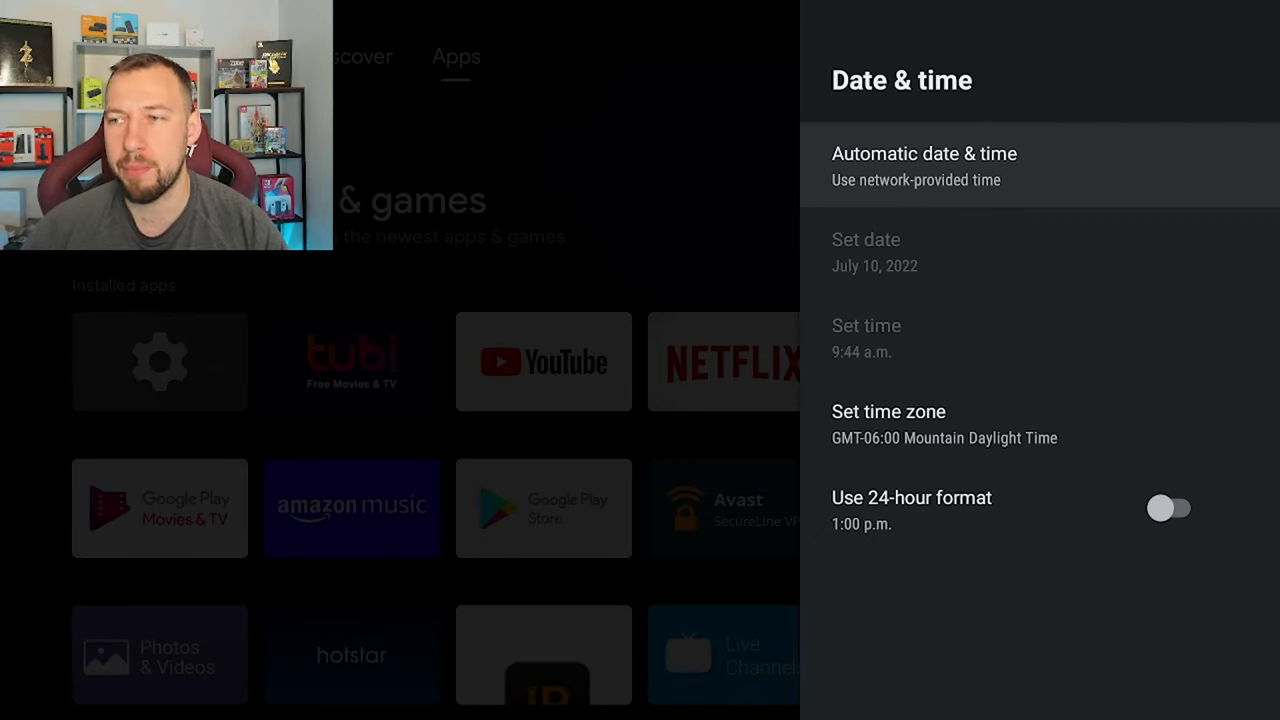
pyautogui.press('Escape')
pyautogui.press('Down')
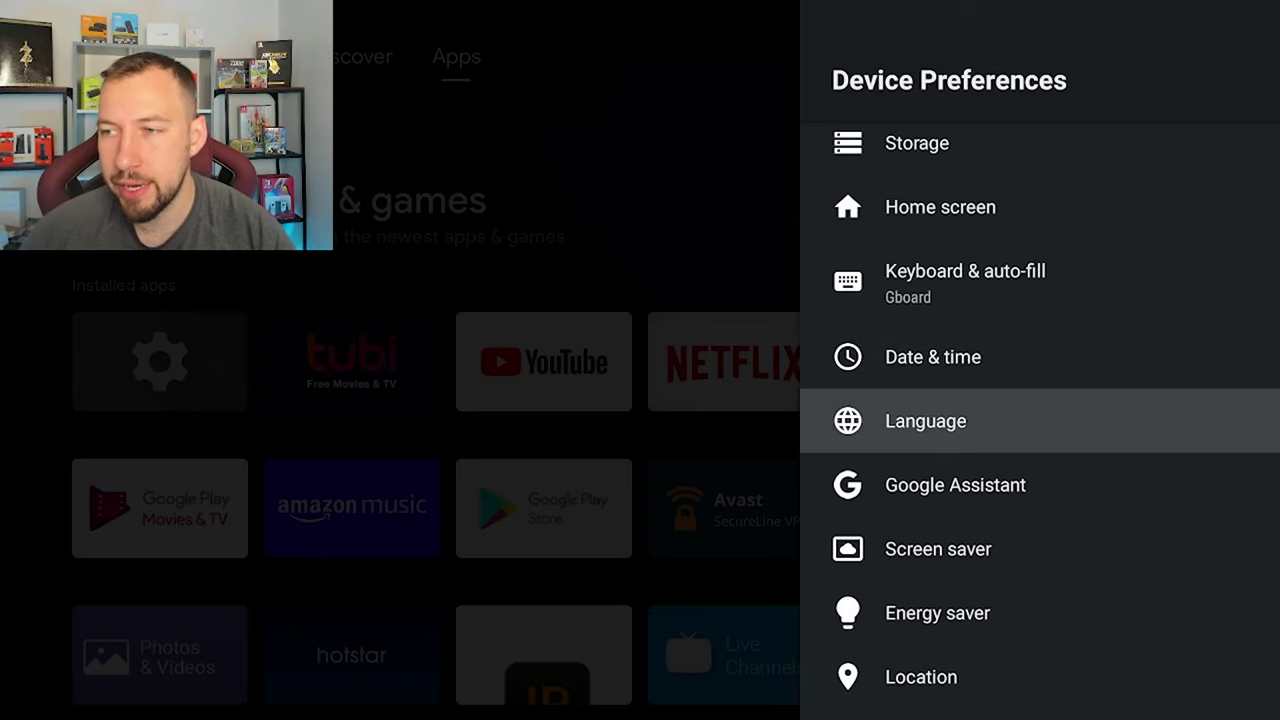
pyautogui.press('Return')
pyautogui.press('Escape')
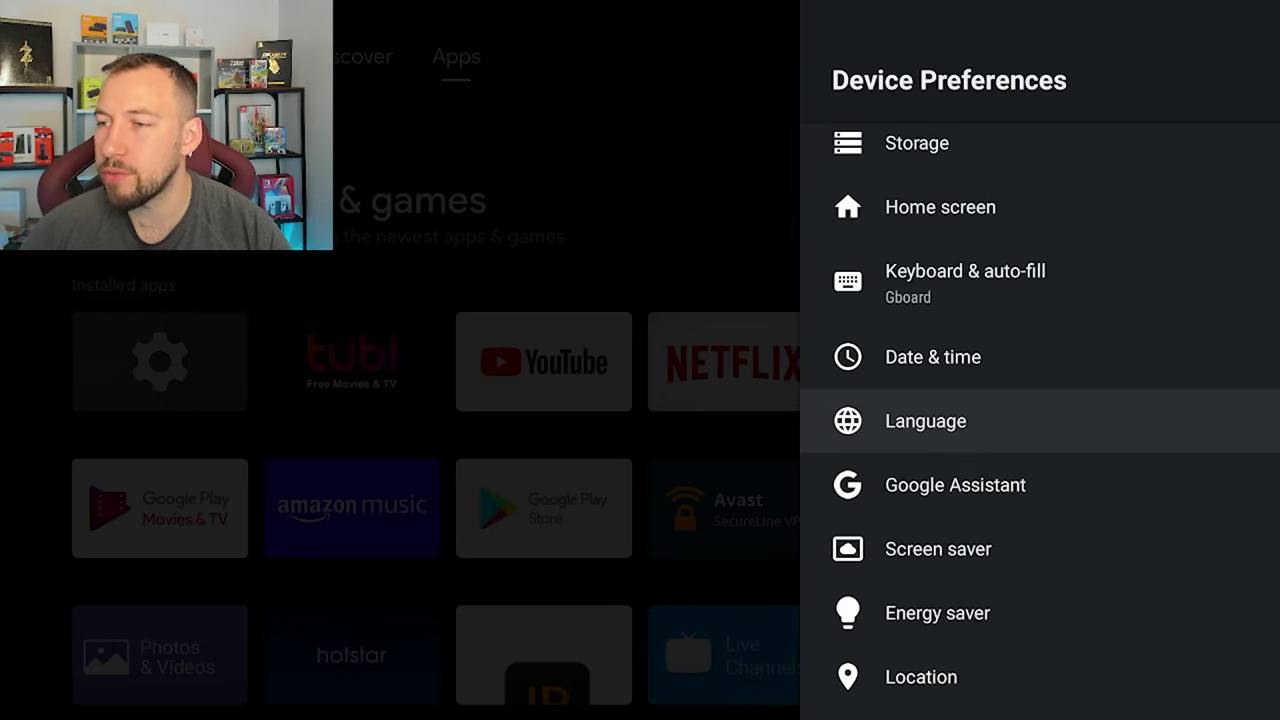
# - Review the Google Assistant settings and return to Device Preferences
pyautogui.press('Down')
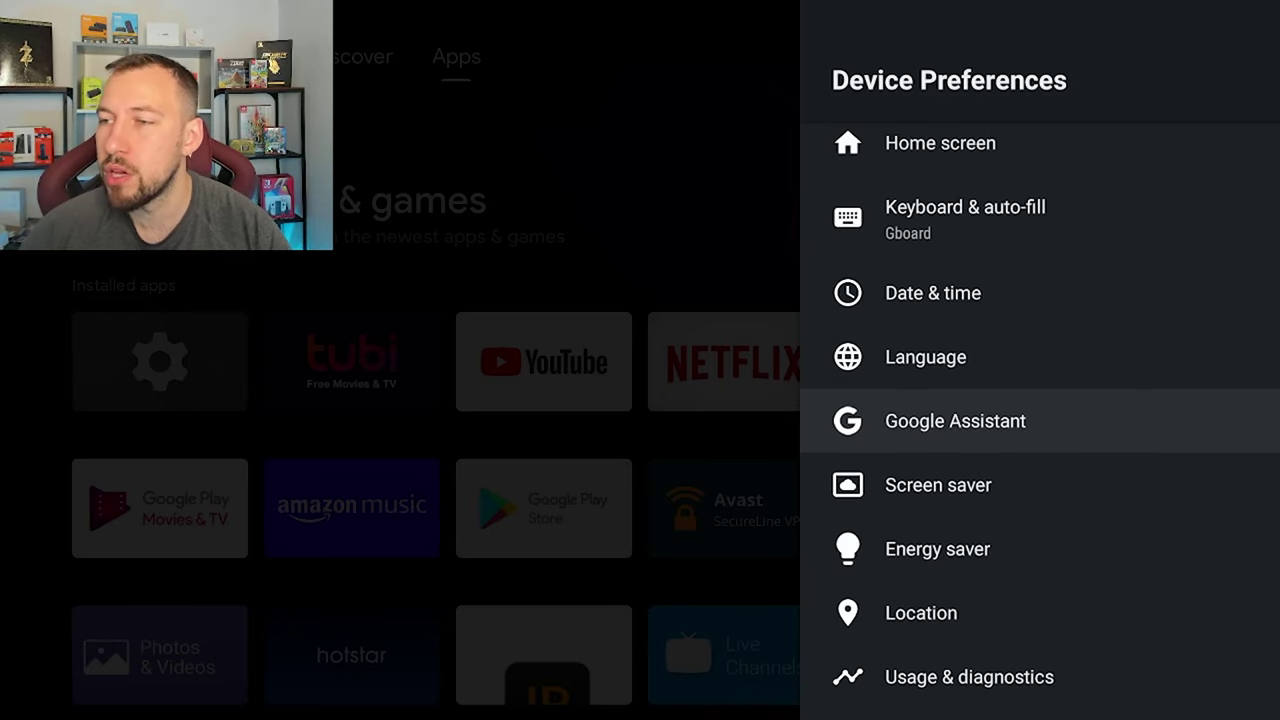
pyautogui.press('Return')
pyautogui.press('Down')
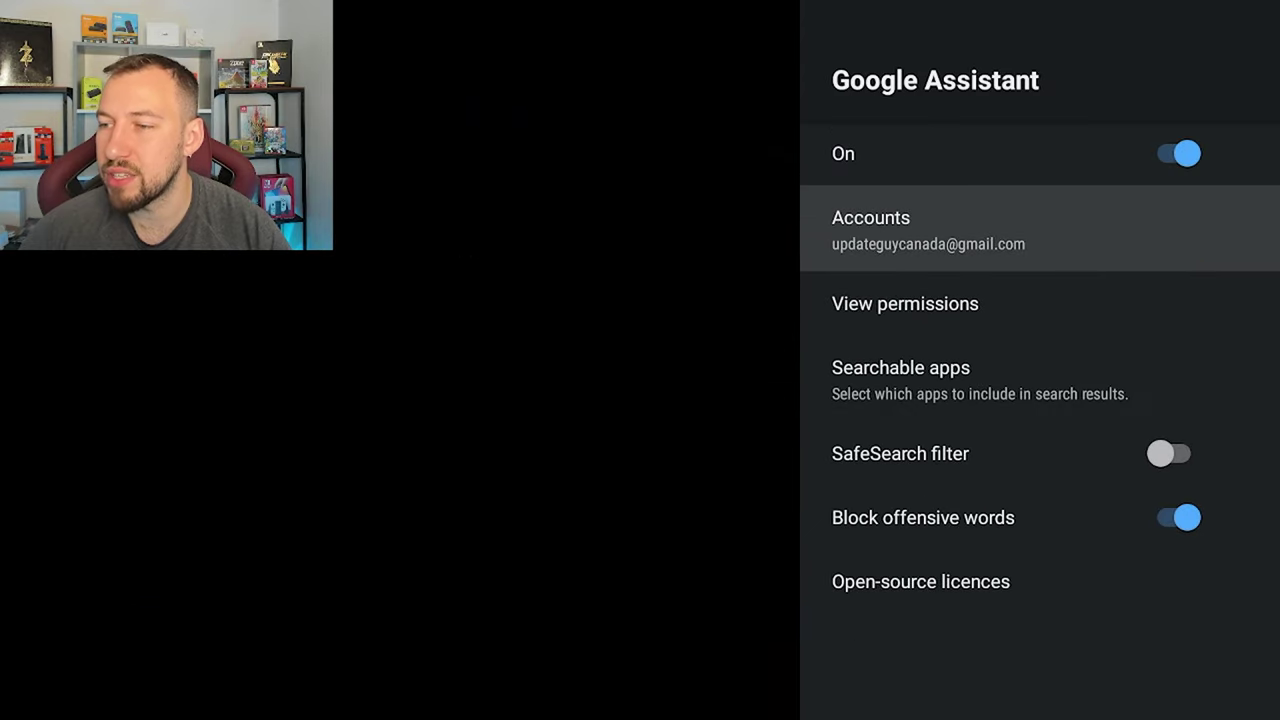
pyautogui.press('Escape')
# - Open the Screen saver settings and look over the screen saver and start time options
pyautogui.press('Down')
pyautogui.press('Return')
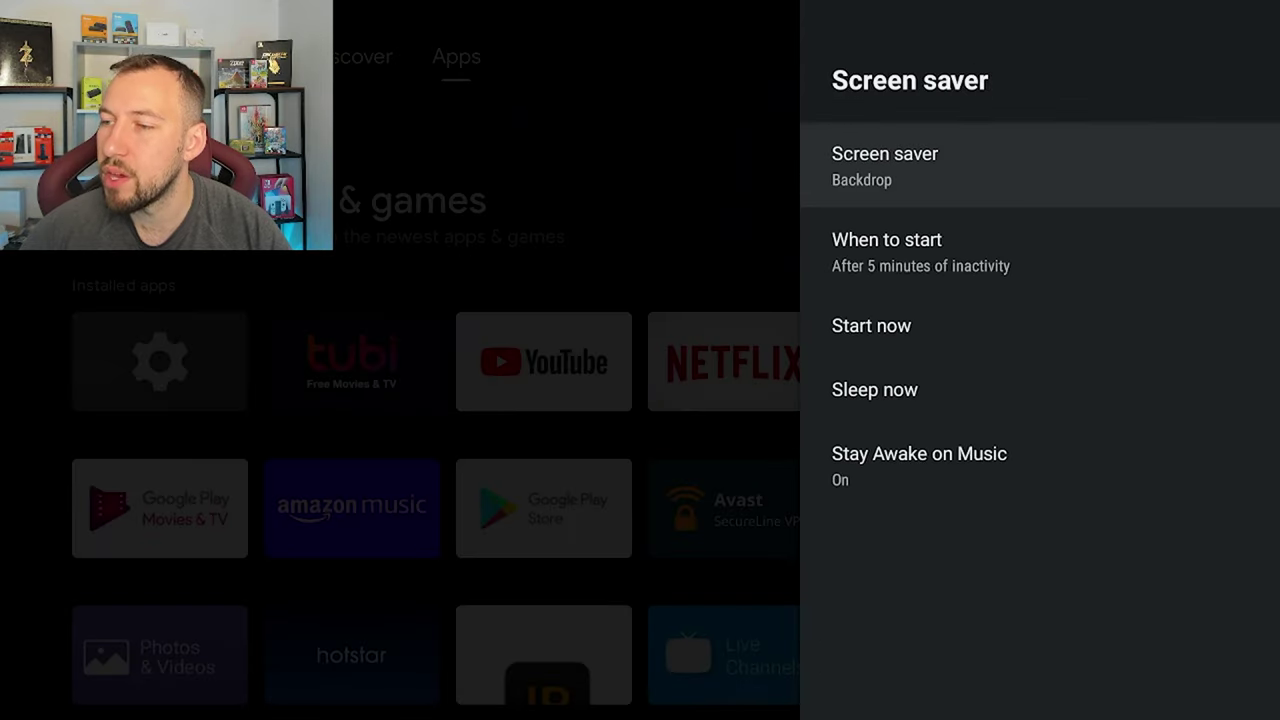
pyautogui.press('Down')
pyautogui.press('Down')
pyautogui.press('Up')
pyautogui.press('Up')
pyautogui.press('Down')
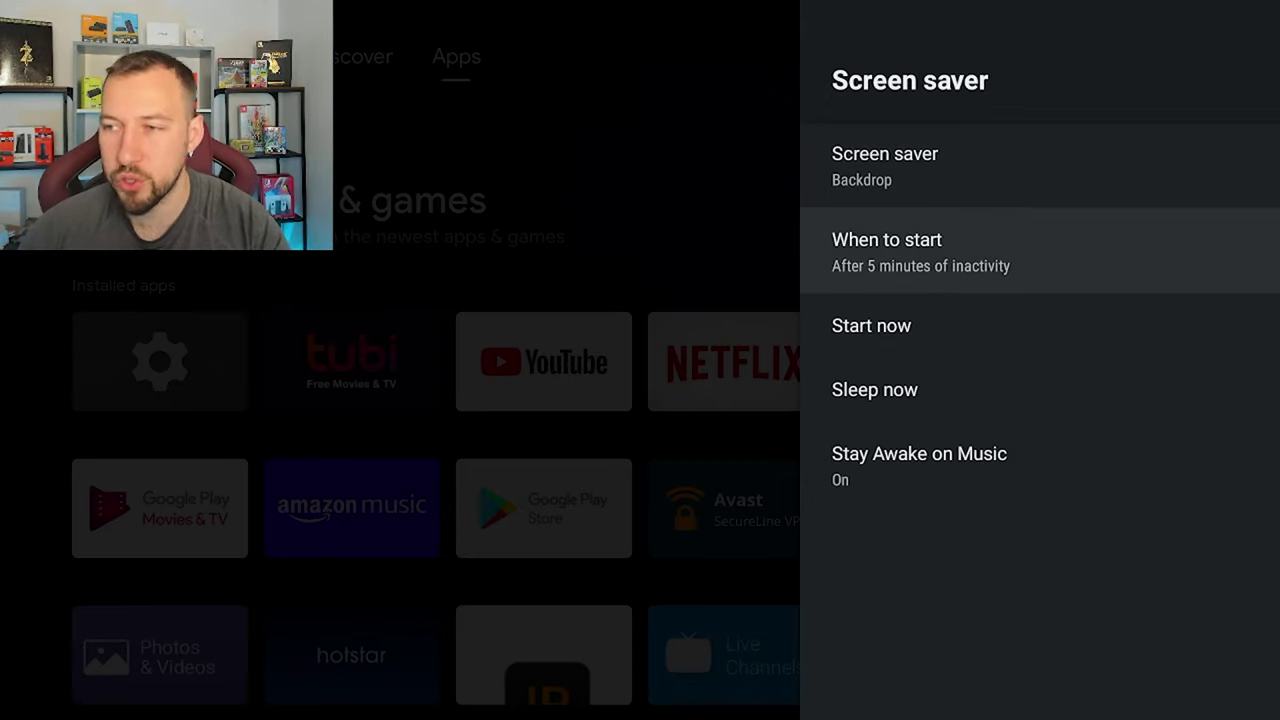
# - View the inactivity delays offered for starting the screen saver and go back without choosing one
pyautogui.press('Return')
pyautogui.press('Down')
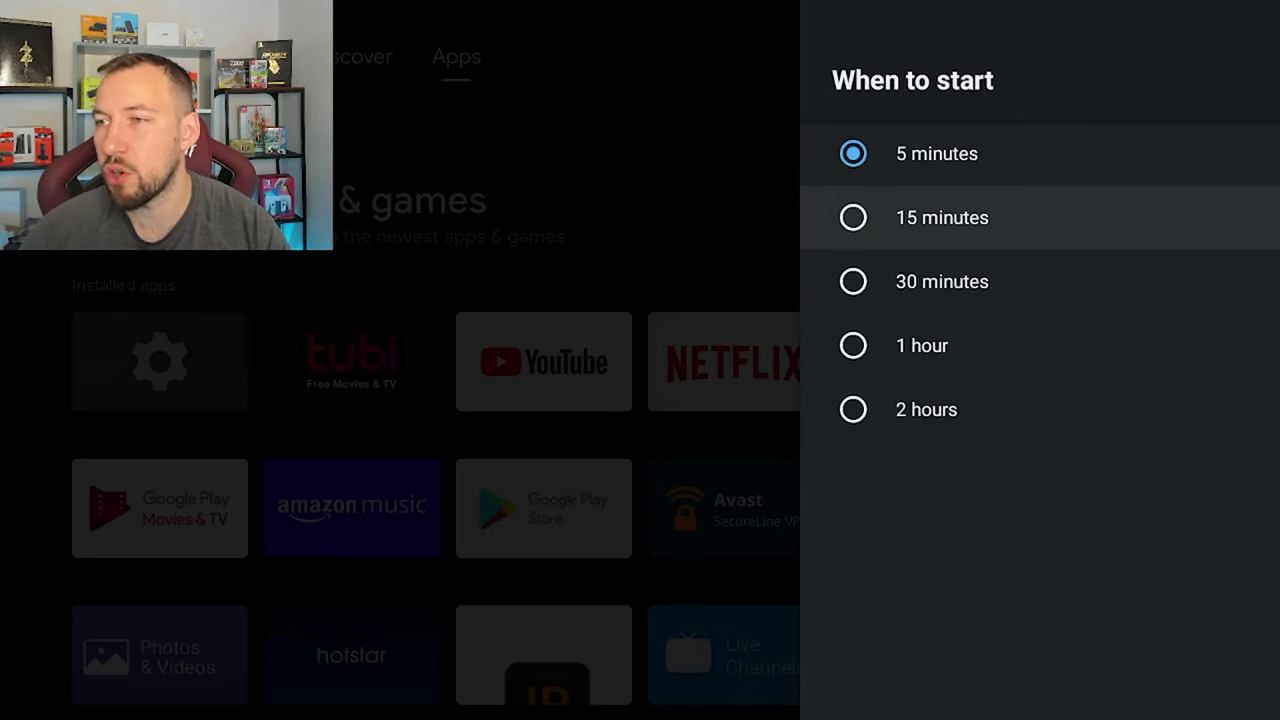
pyautogui.press('Down')
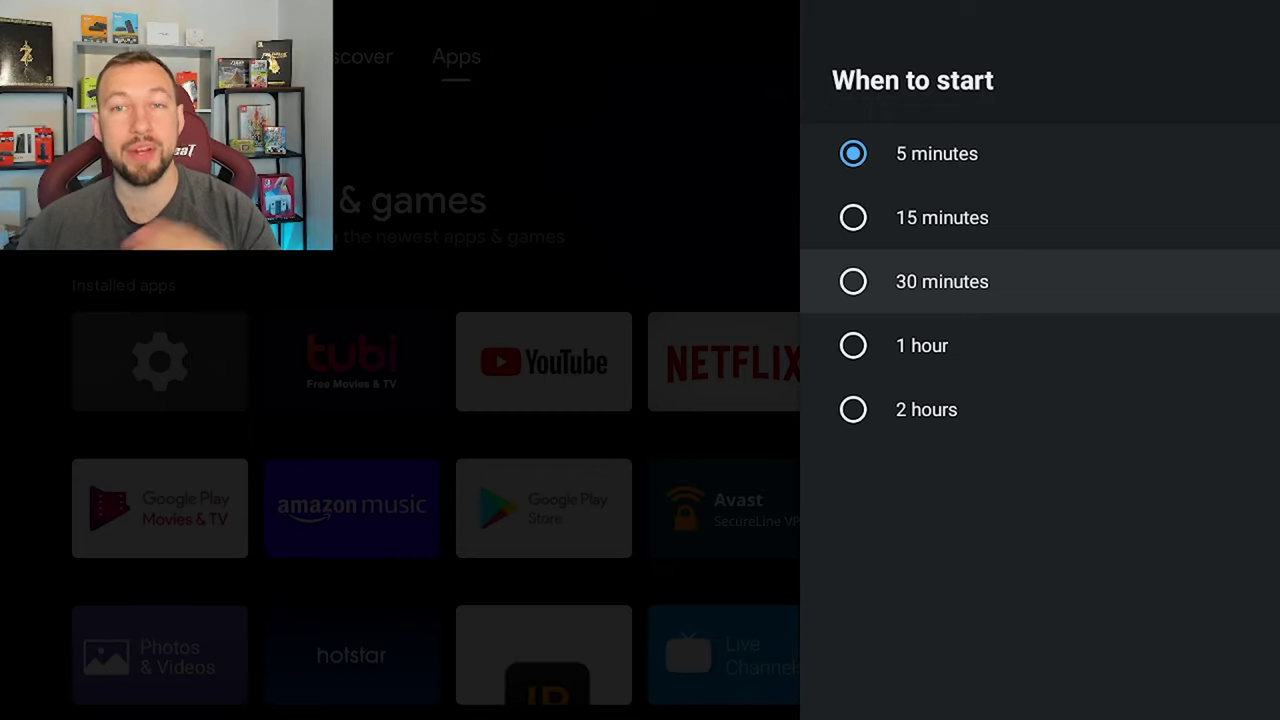
pyautogui.press('Escape')
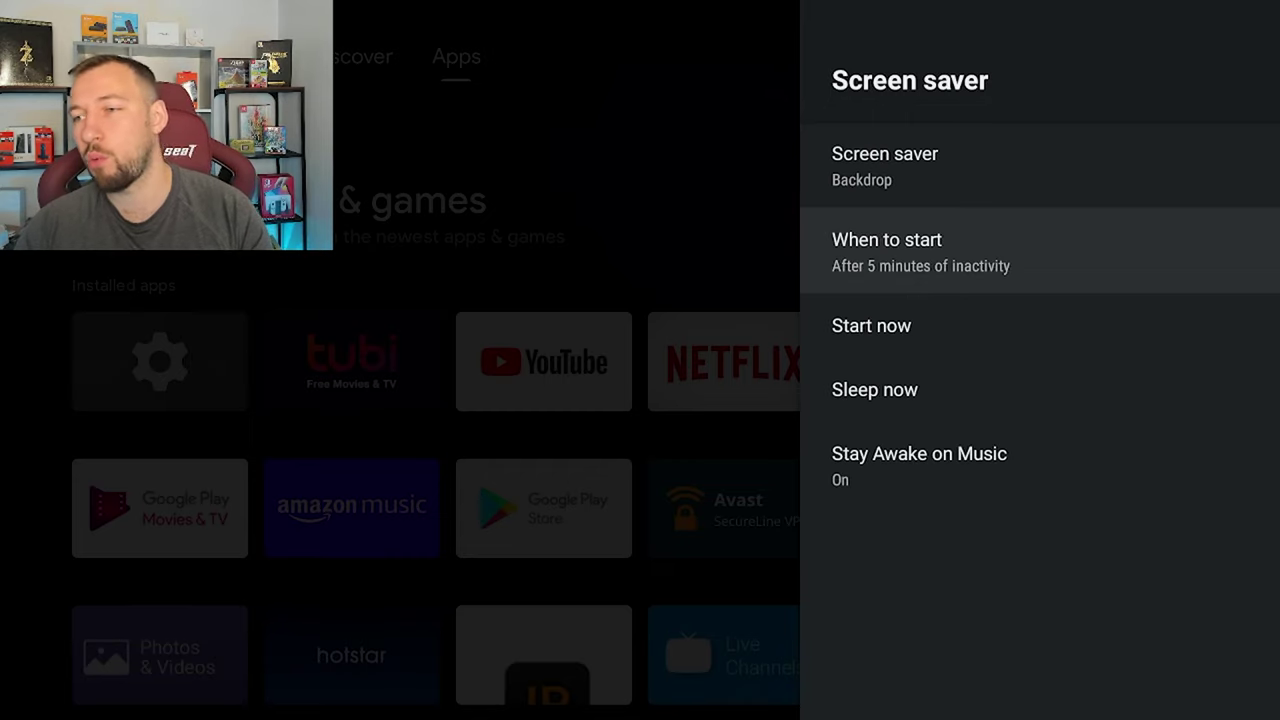
# - Review the remaining screen saver options down to Stay Awake on Music and return to Device Preferences
pyautogui.press('Down')
pyautogui.press('Down')
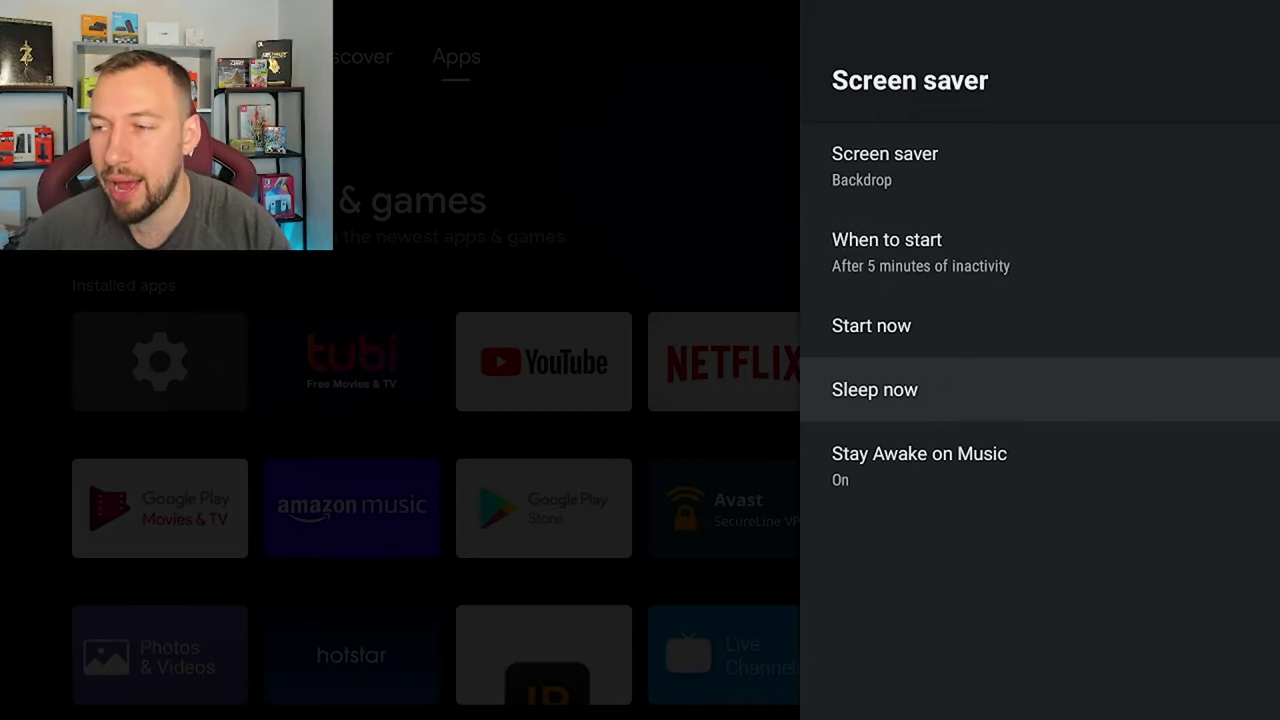
pyautogui.press('Down')
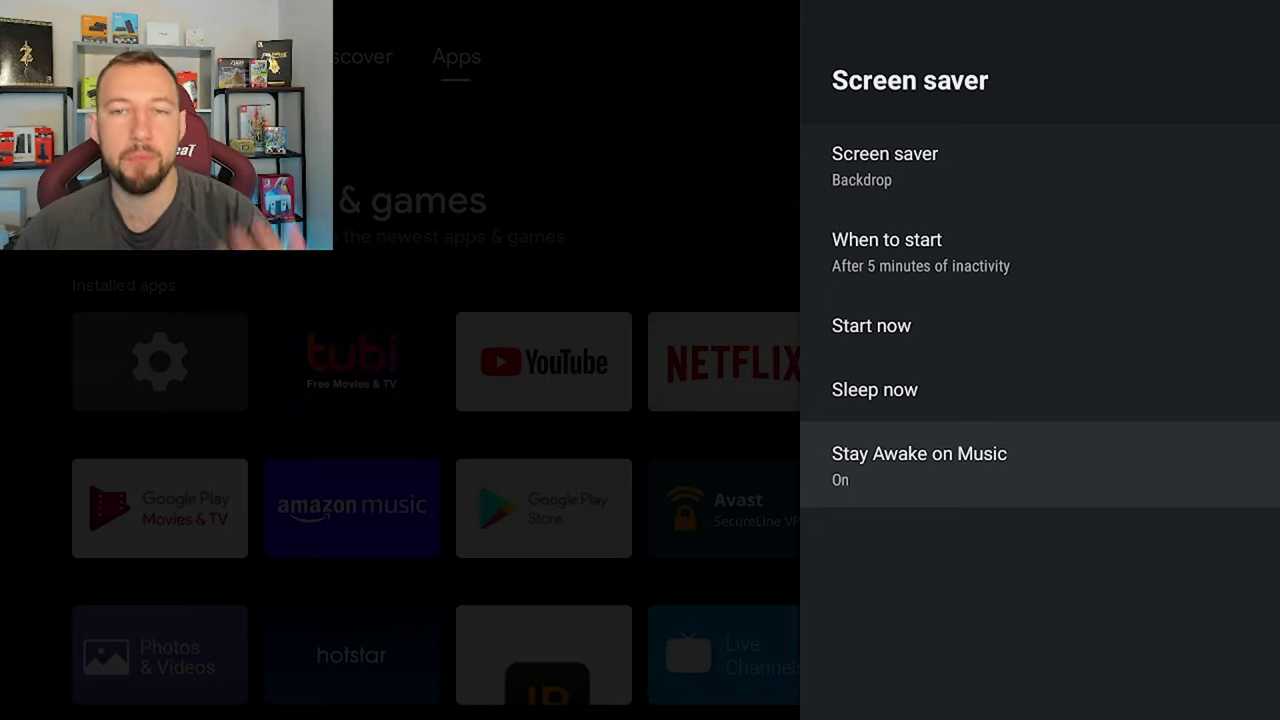
pyautogui.press('Escape')
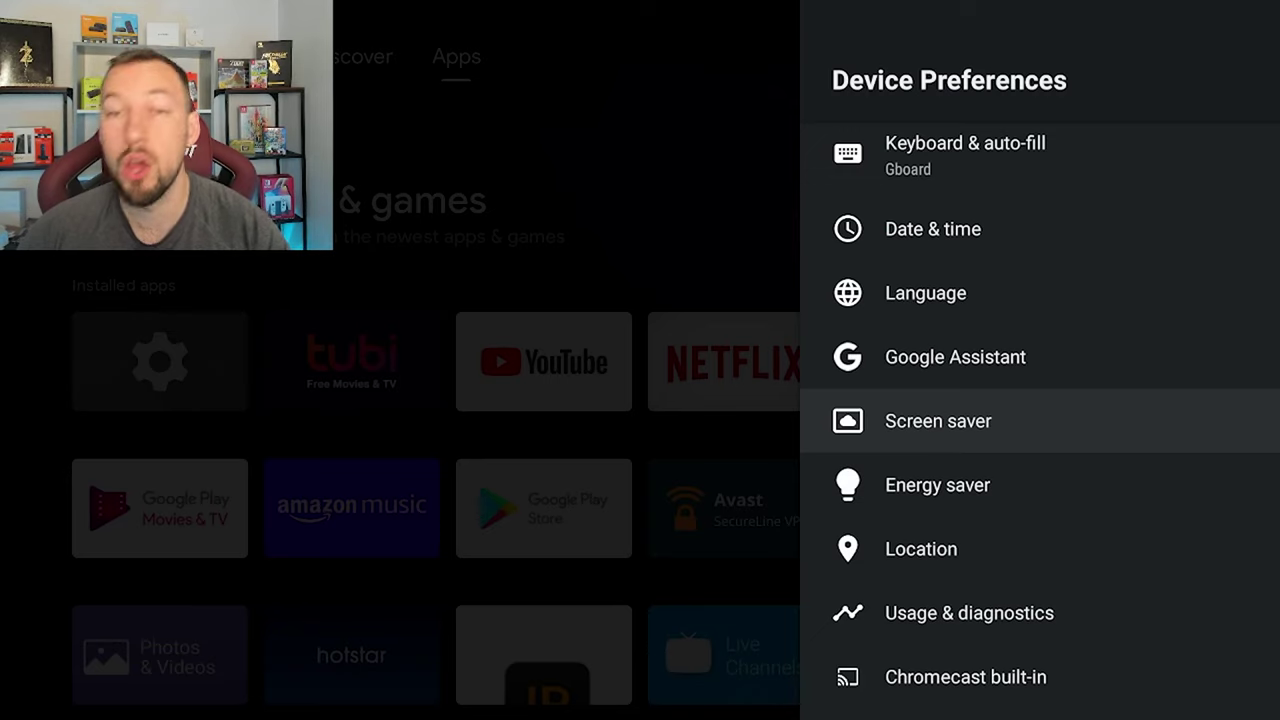
# - Review the Energy saver options for turning off the display and allowing screen-off during media playback
pyautogui.press('Down')
pyautogui.press('Return')
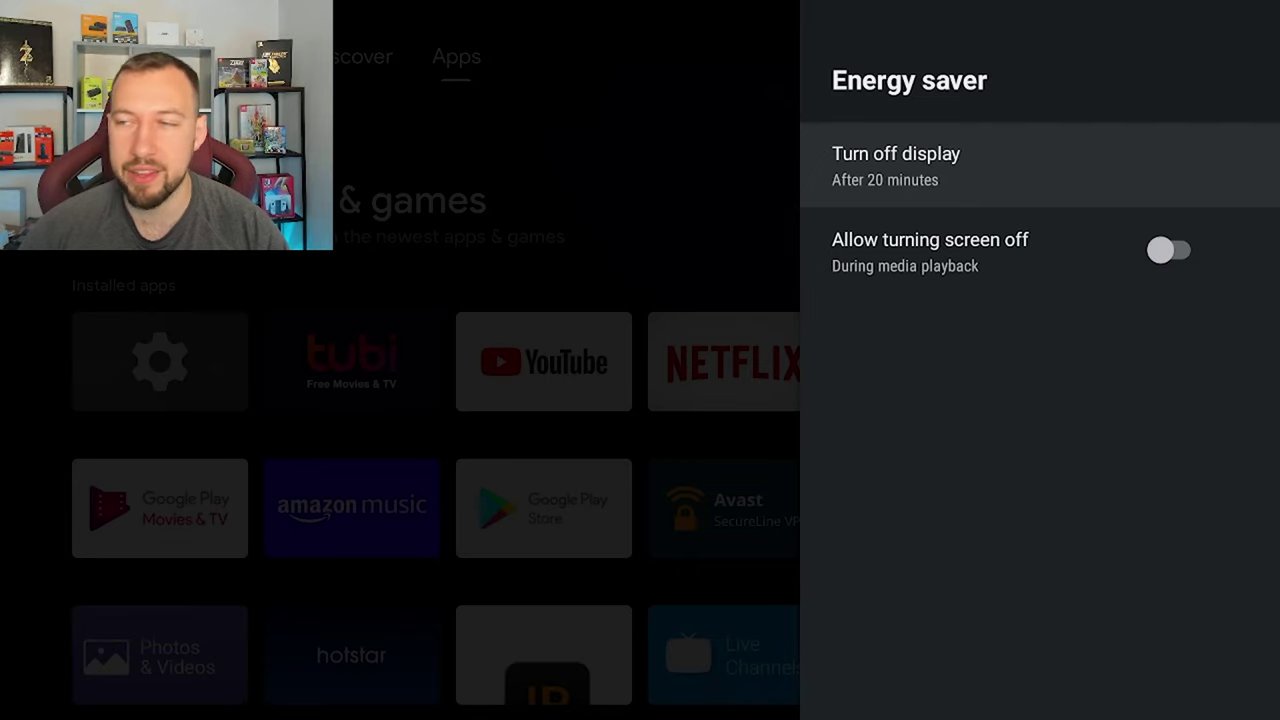
pyautogui.press('Down')
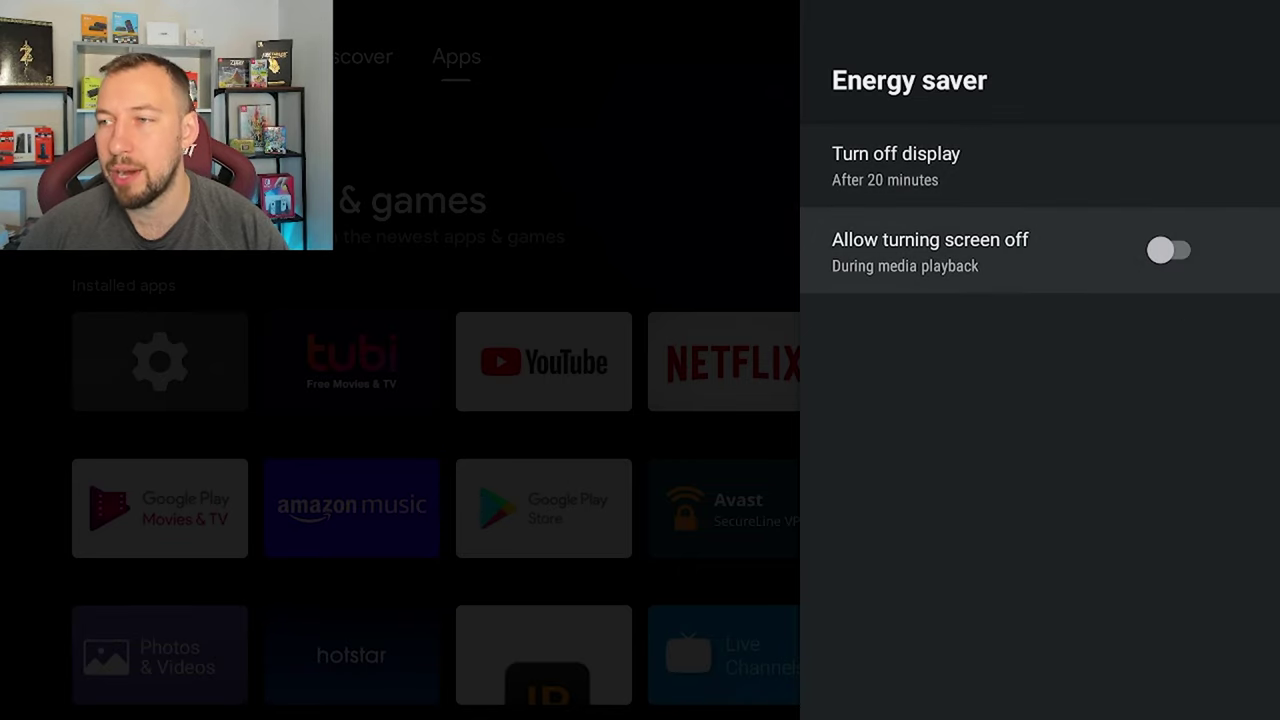
pyautogui.press('Escape')
# - Check the Location settings and the Usage & diagnostics settings, returning to Device Preferences
pyautogui.press('Down')
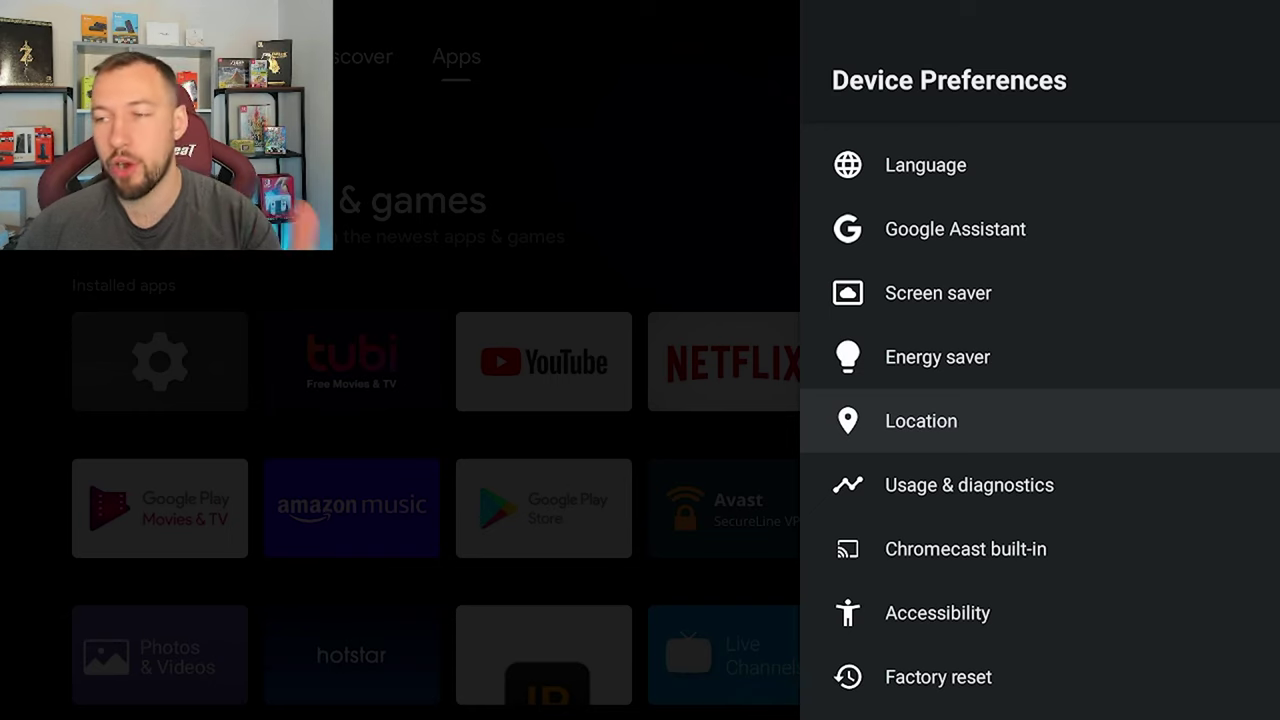
pyautogui.press('Return')
pyautogui.press('Escape')
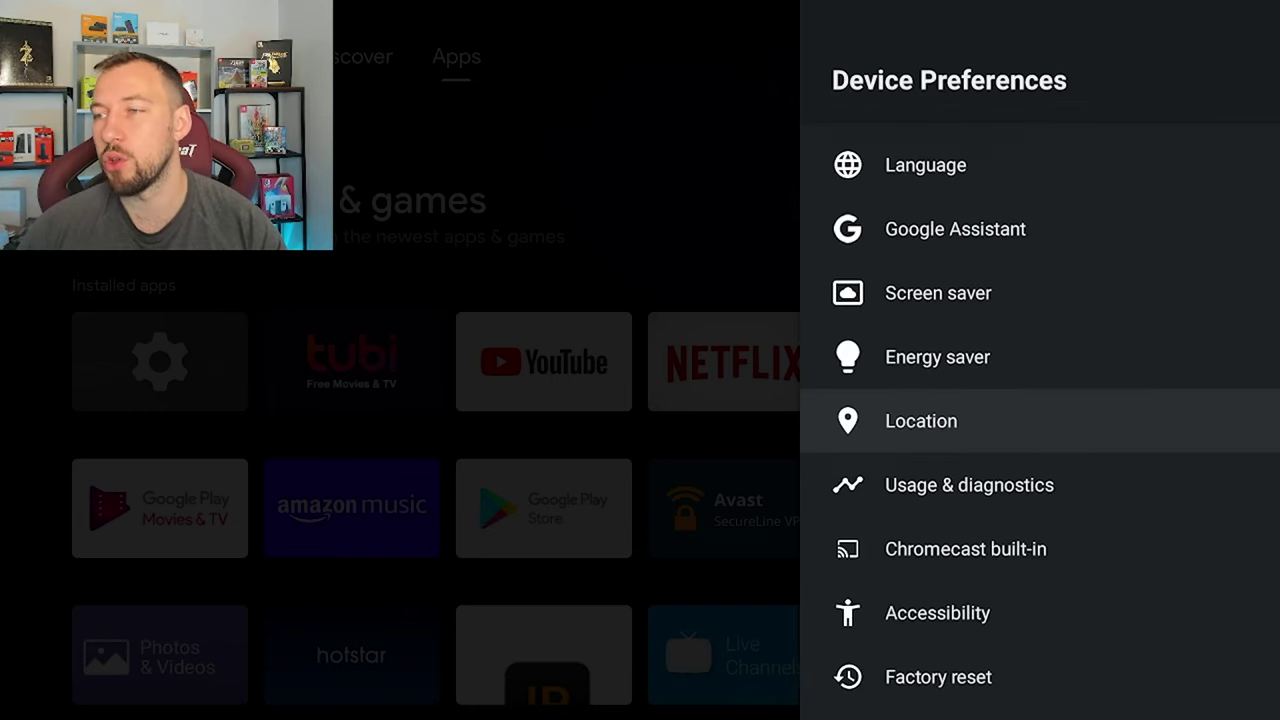
pyautogui.press('Down')
pyautogui.press('Return')
pyautogui.press('Escape')
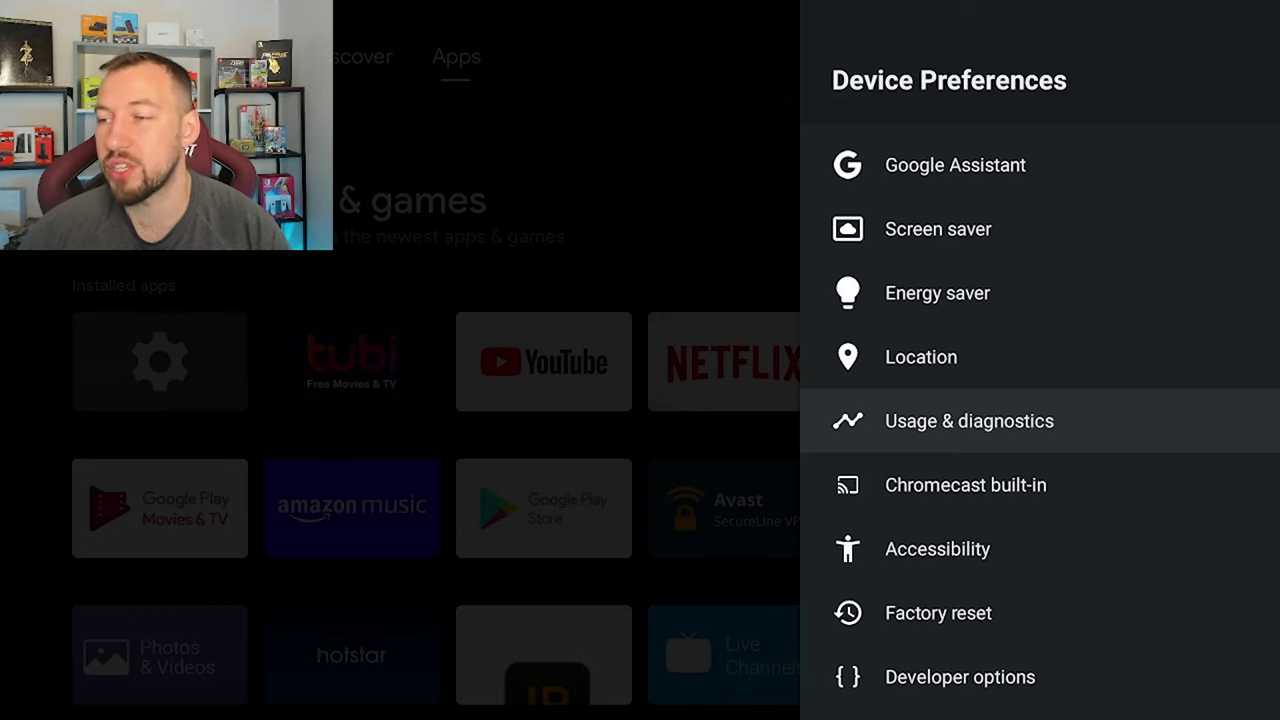
# - Review the Chromecast built-in settings and go through the remaining Device Preferences entries down to Developer options
pyautogui.press('Down')
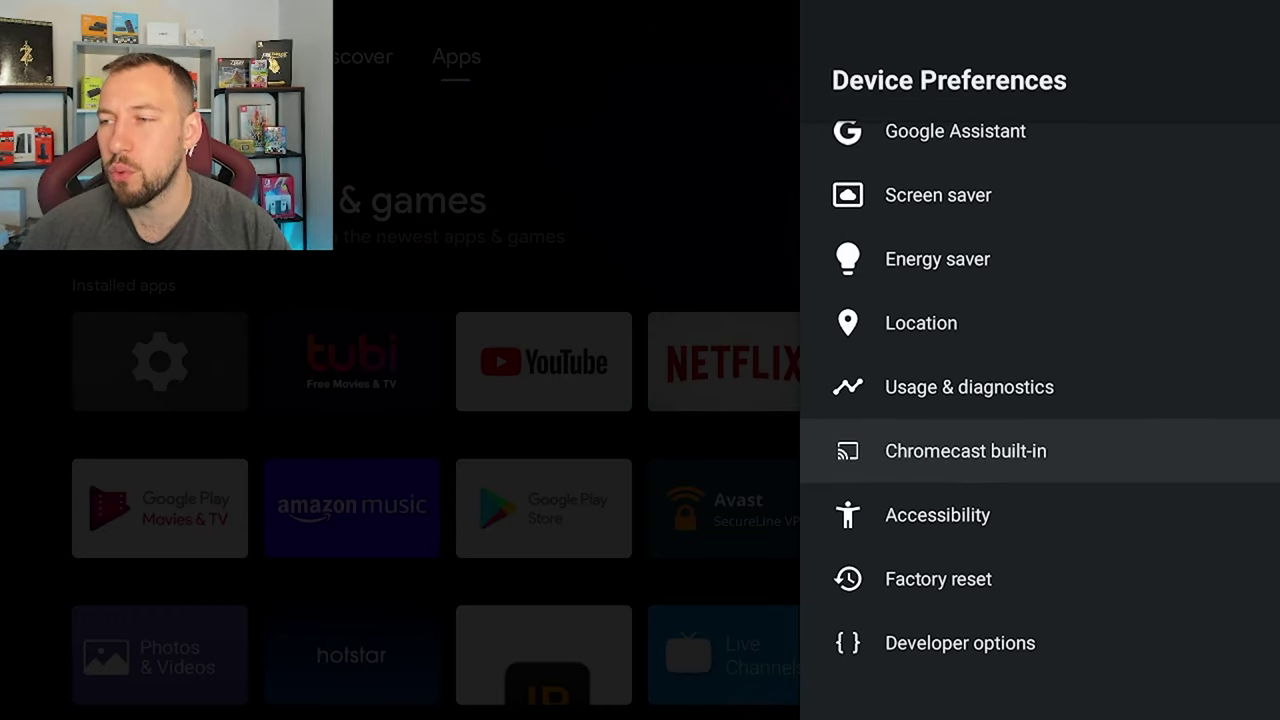
pyautogui.press('Return')
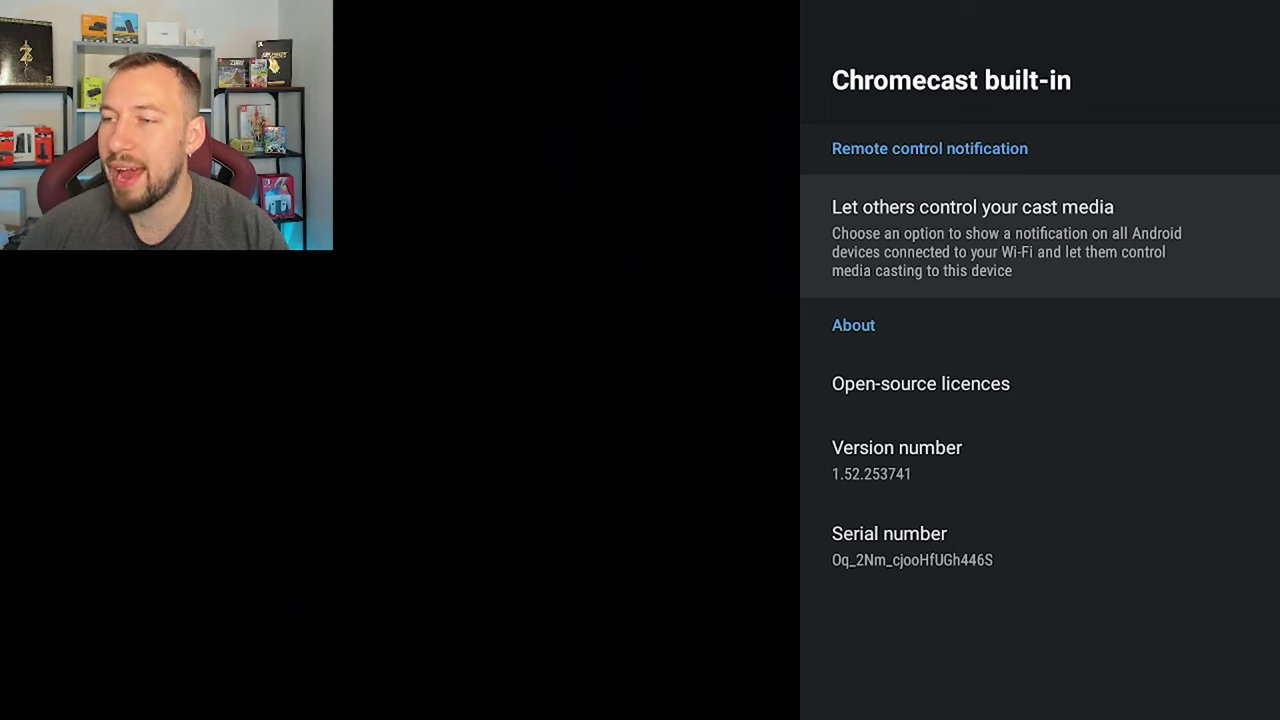
pyautogui.press('Escape')
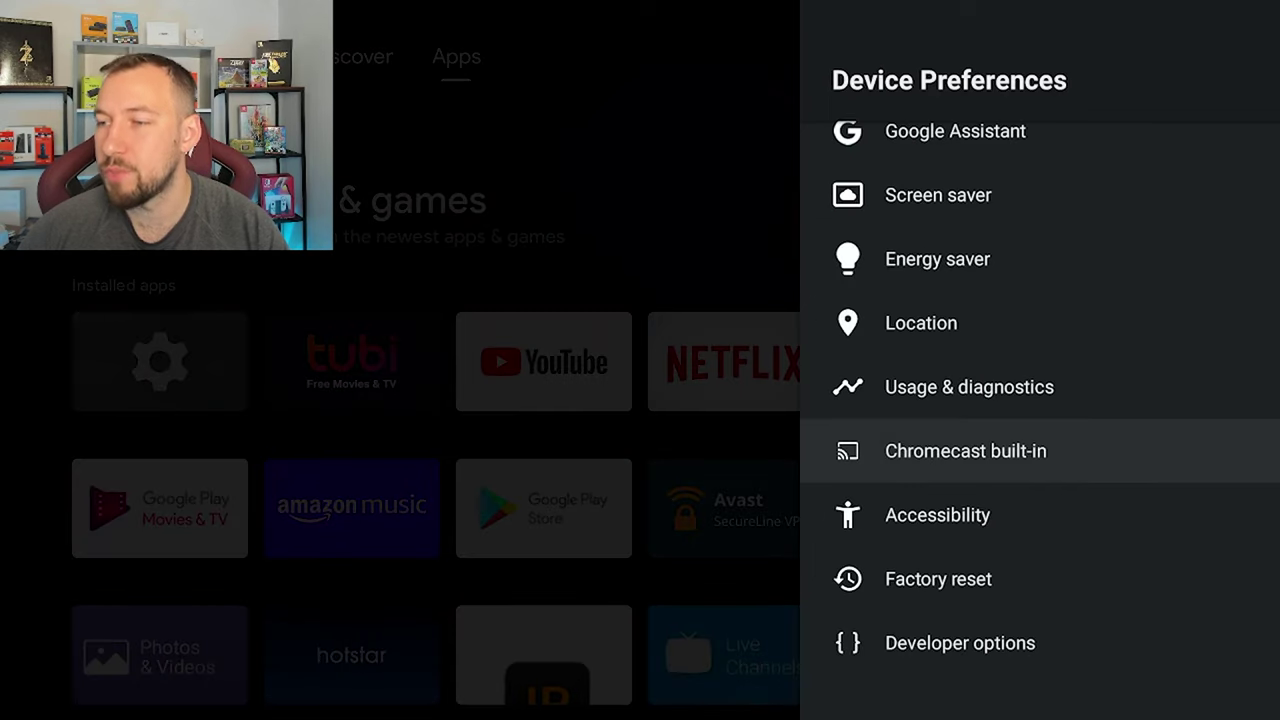
pyautogui.press('Down')
pyautogui.press('Down')
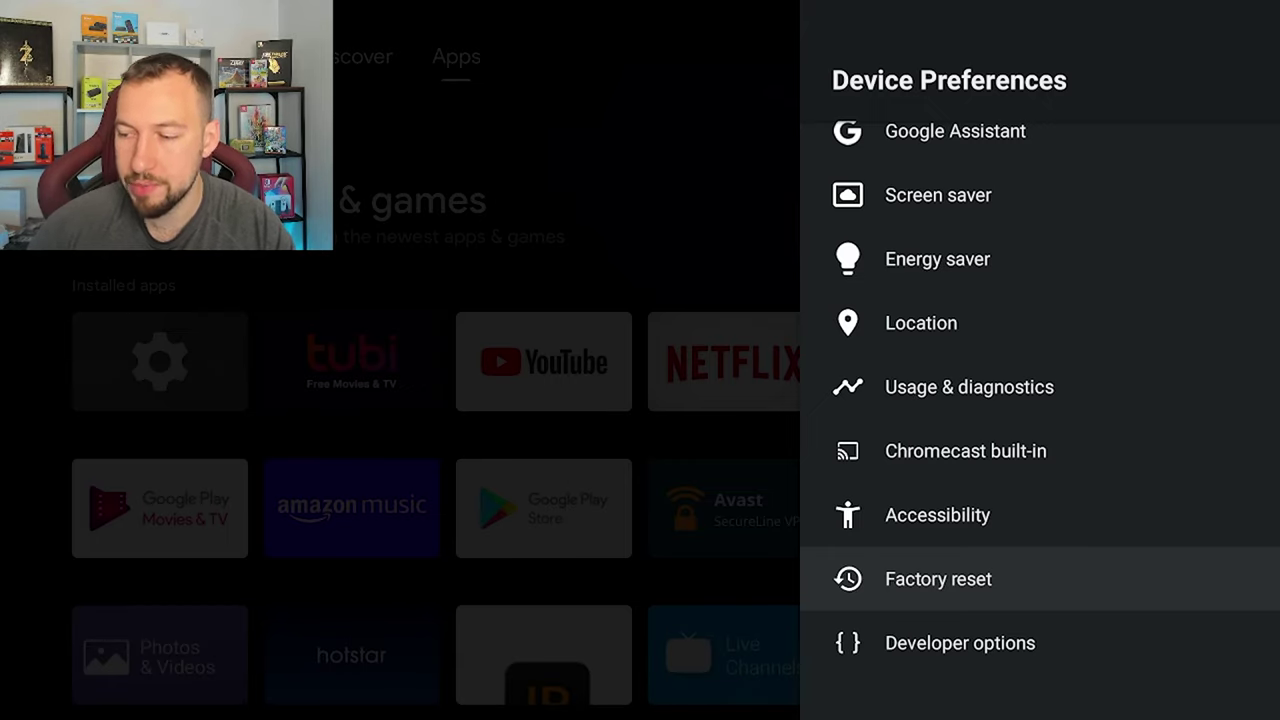
pyautogui.press('Down')
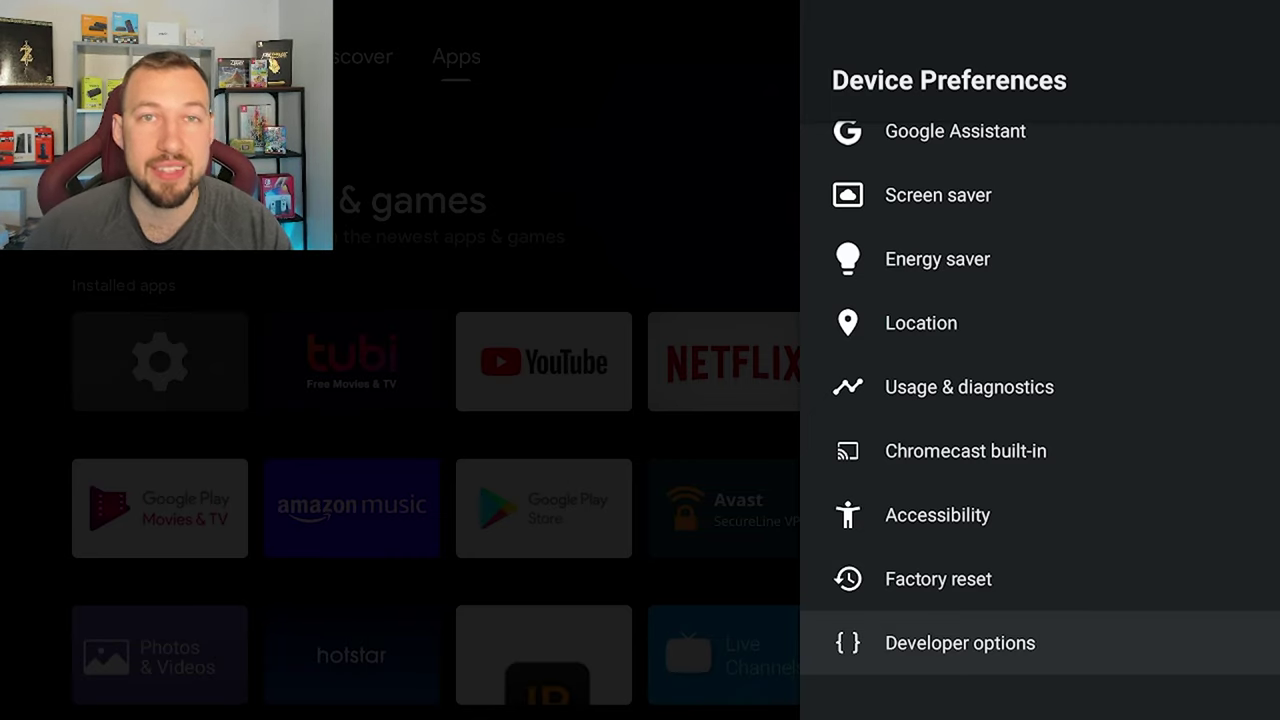
# - Leave the settings for the home screen and go to the SHIELD Experience Upgrade 9.1 notification's details option
pyautogui.press('Escape')
pyautogui.press('Escape')
pyautogui.press('Escape')
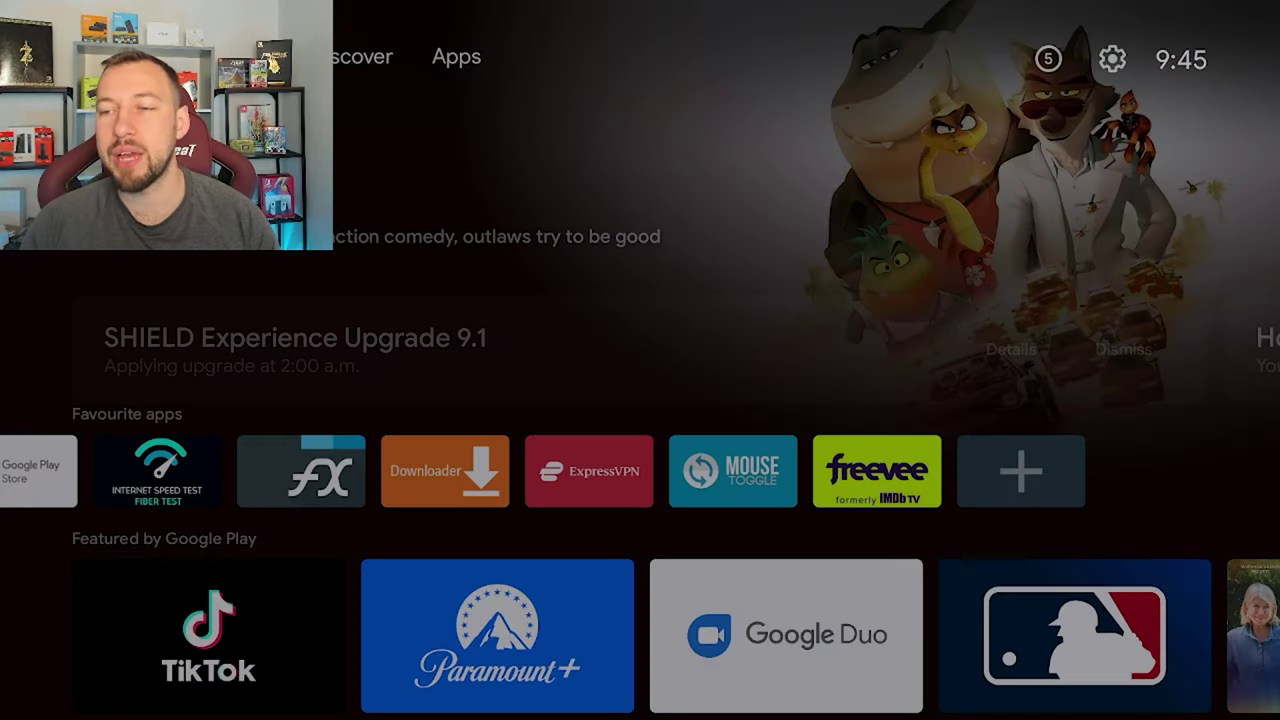
pyautogui.press('Down')
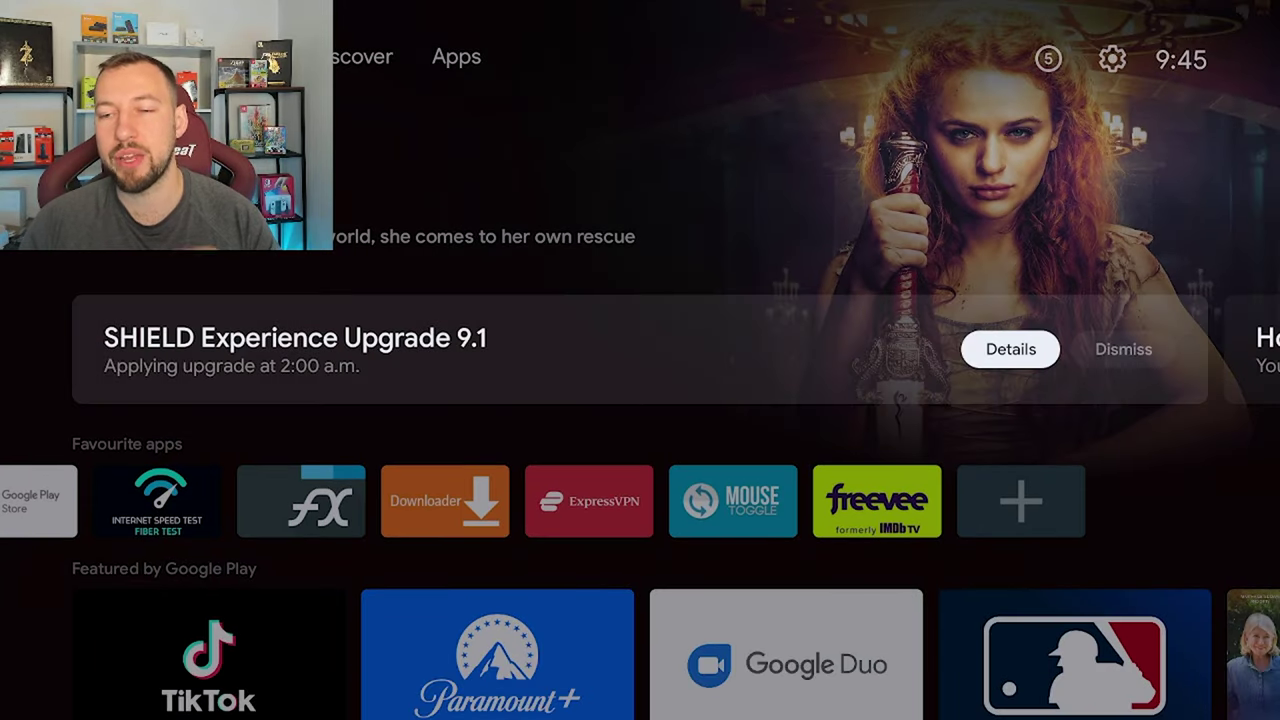
# - Browse the Favourite apps row back to the streaming apps such as Netflix and Prime Video
pyautogui.press('Down')
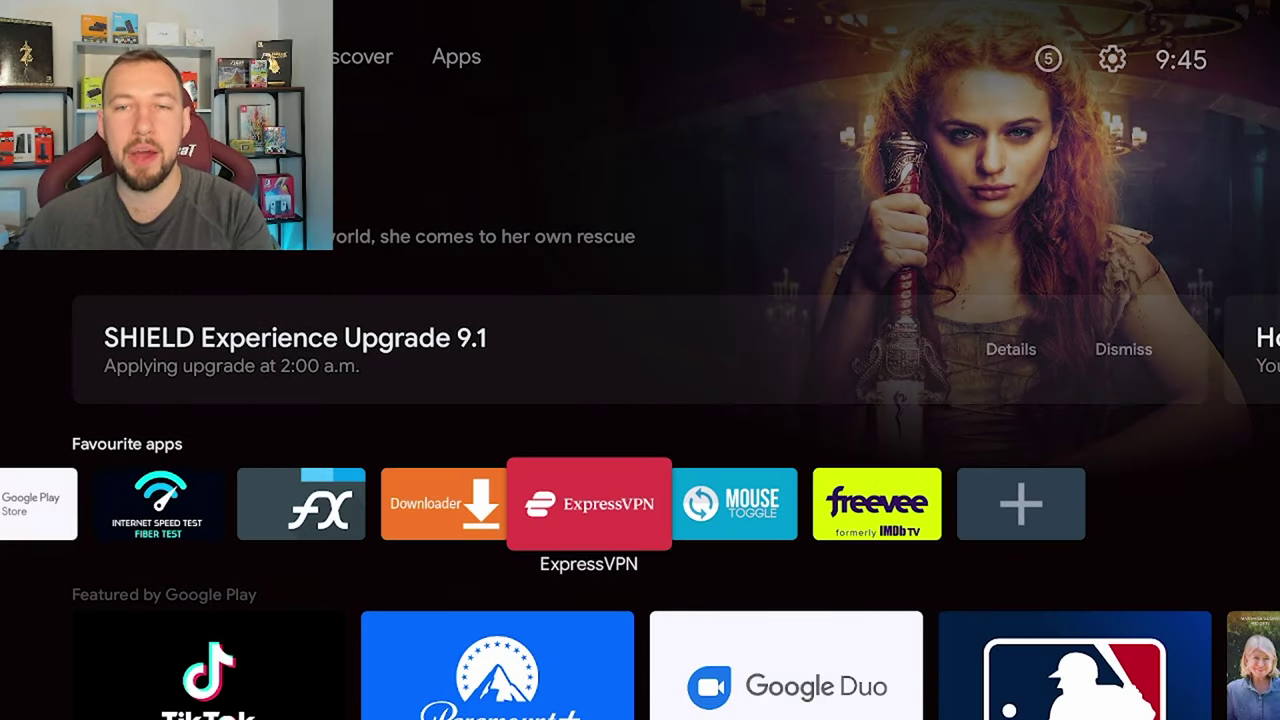
pyautogui.press('Left')
pyautogui.press('Left')
pyautogui.press('Left')
pyautogui.press('Left')
pyautogui.press('Left')
pyautogui.press('Left')
pyautogui.press('Left')
pyautogui.press('Left')
pyautogui.press('Left')
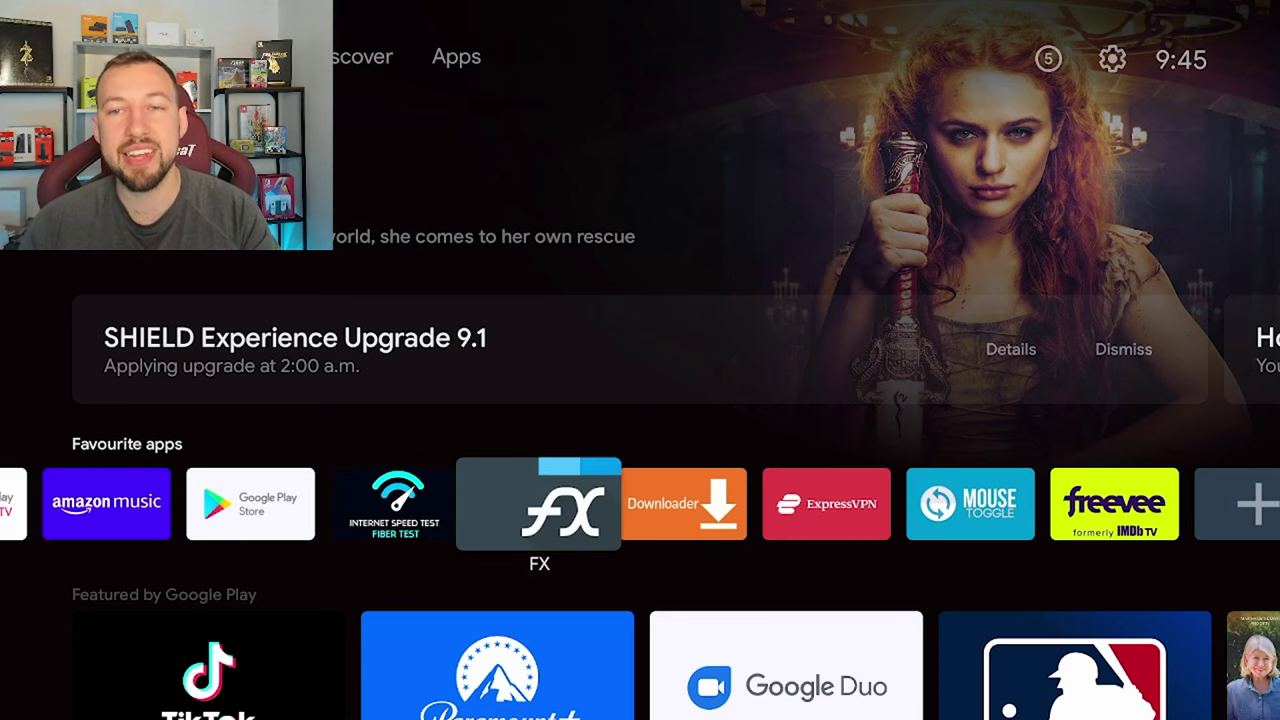
pyautogui.press('Left')
pyautogui.press('Left')
pyautogui.press('Left')
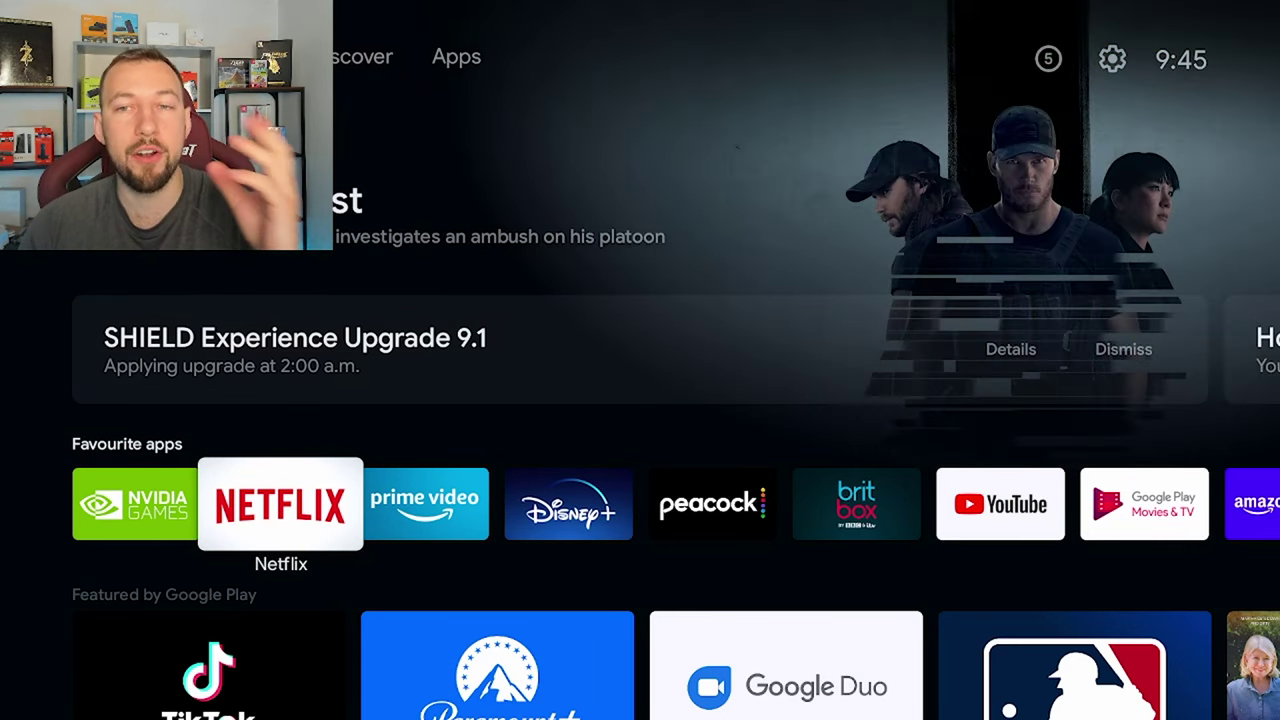
# - Launch ExpressVPN from the favourite apps and open its list of selectable VPN locations
pyautogui.press('Right')
pyautogui.press('Right')
pyautogui.press('Right')
pyautogui.press('Left')
pyautogui.press('Left')
pyautogui.press('Right')
pyautogui.press('Right')
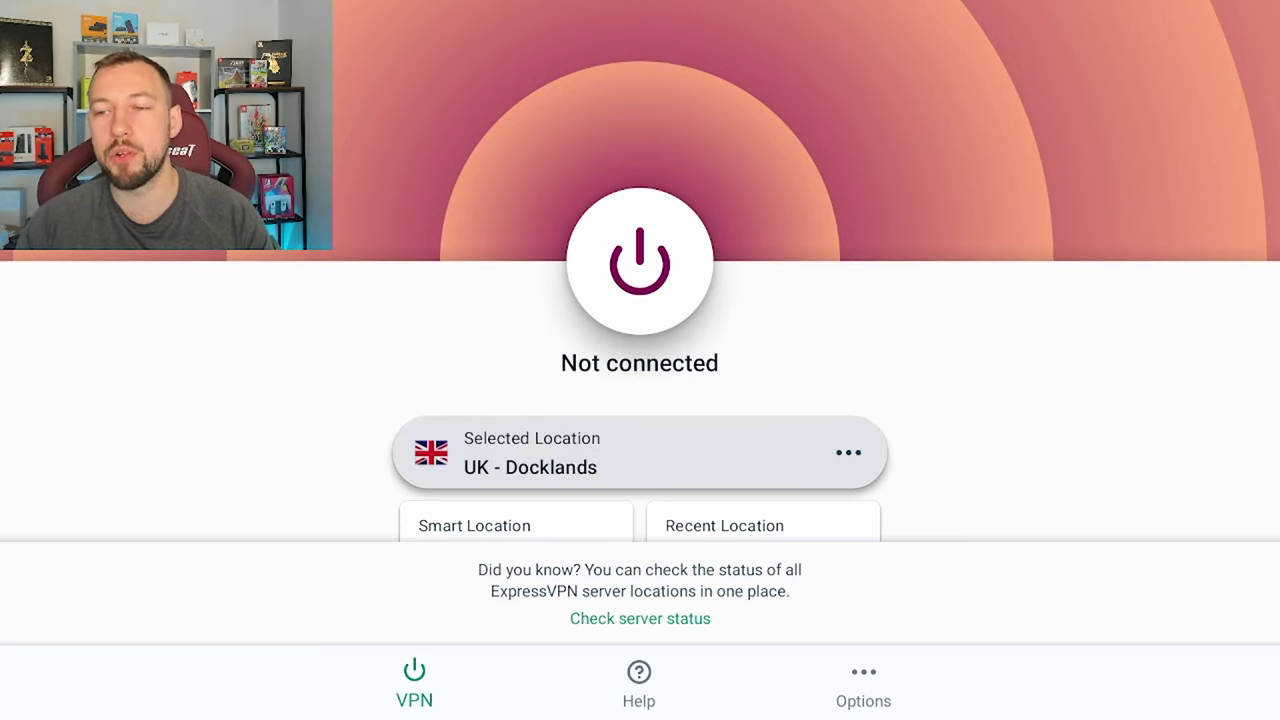
pyautogui.press('Return')
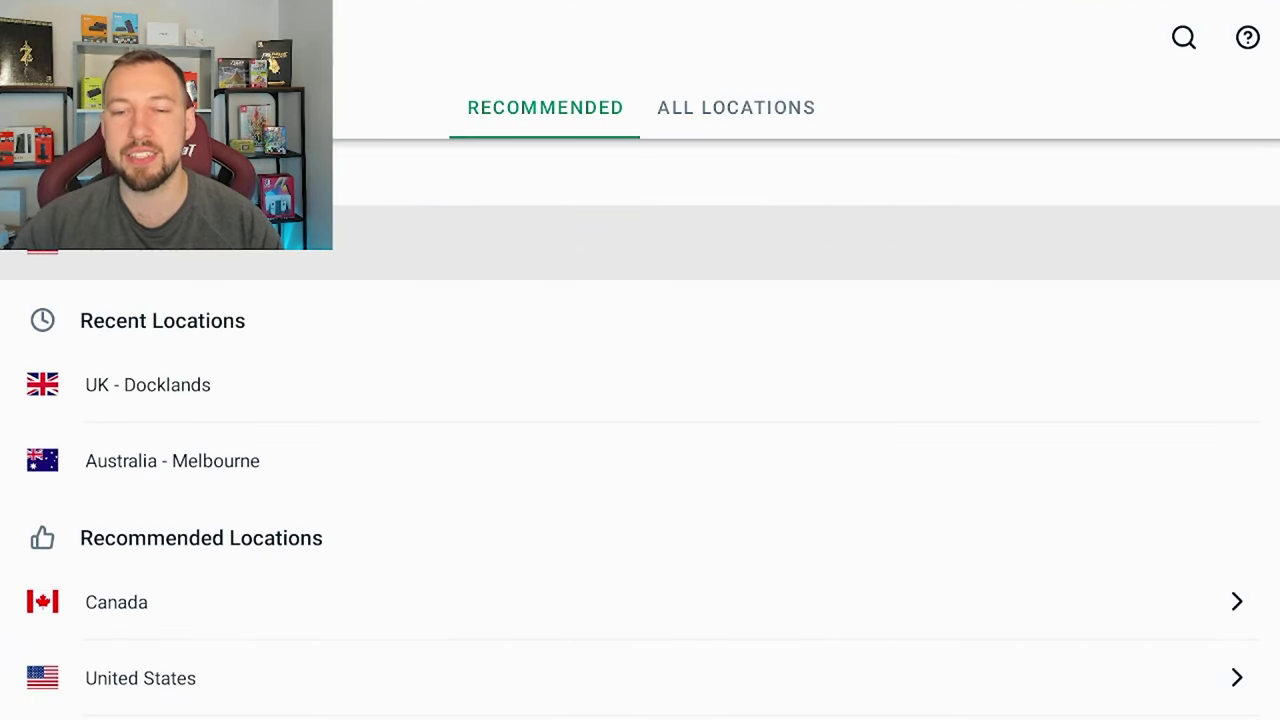
# - Look through the recommended VPN locations, then leave ExpressVPN for the home screen
pyautogui.press('Down')
pyautogui.press('Down')
pyautogui.press('Down')
pyautogui.press('Down')
pyautogui.press('Down')
pyautogui.press('Down')
pyautogui.press('Down')
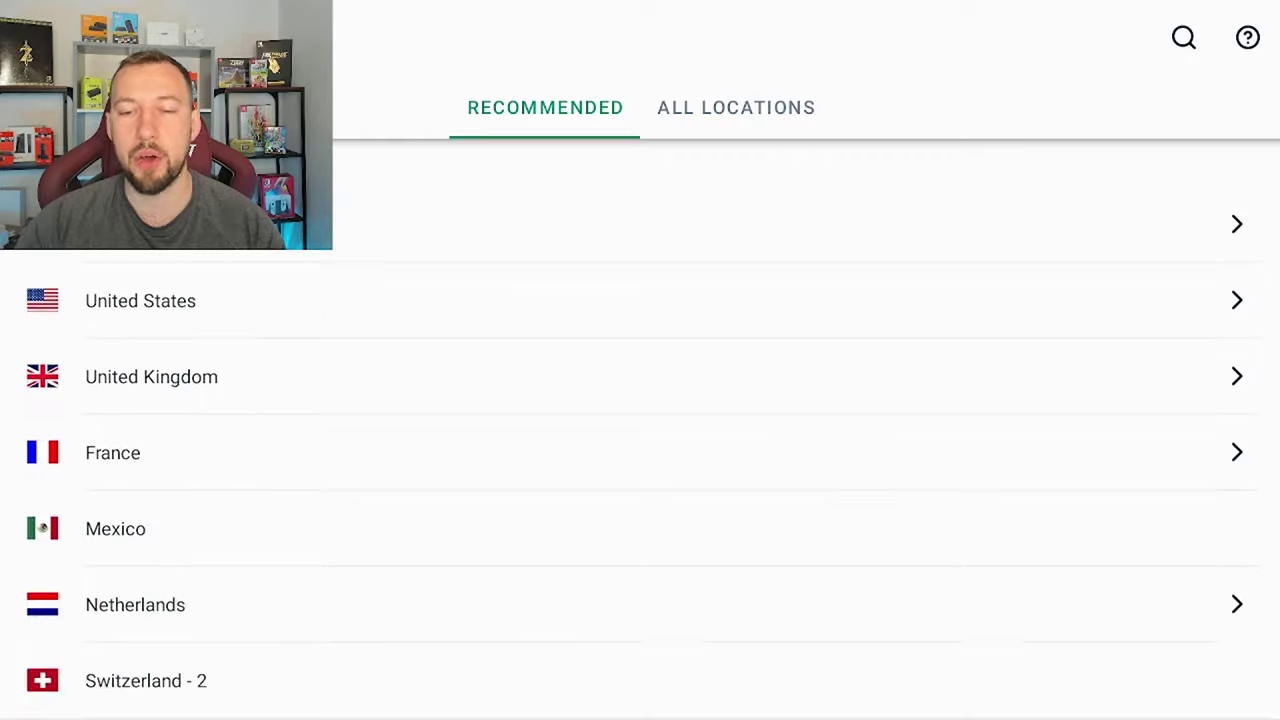
pyautogui.press('Up')
pyautogui.press('Up')
pyautogui.press('Up')
pyautogui.press('Down')
pyautogui.press('Down')
pyautogui.press('Down')
pyautogui.press('Down')
pyautogui.press('Down')
pyautogui.press('Down')
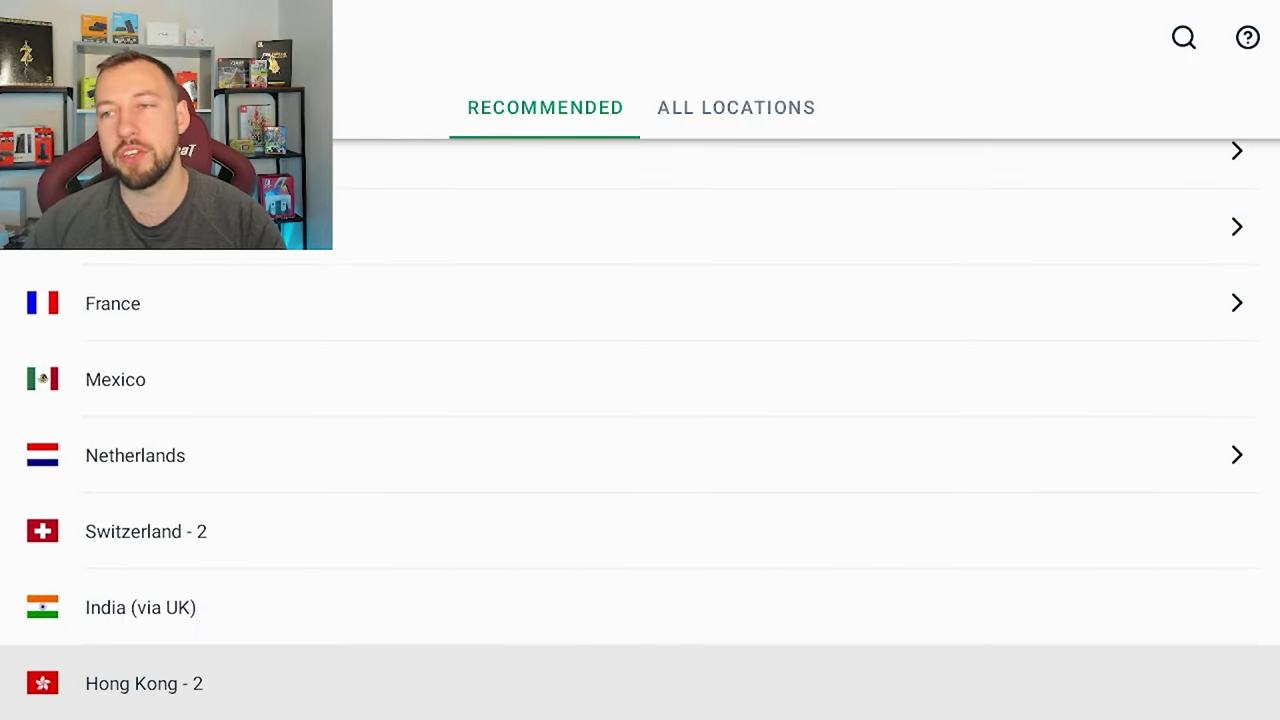
pyautogui.press('Escape')
pyautogui.press('Escape')
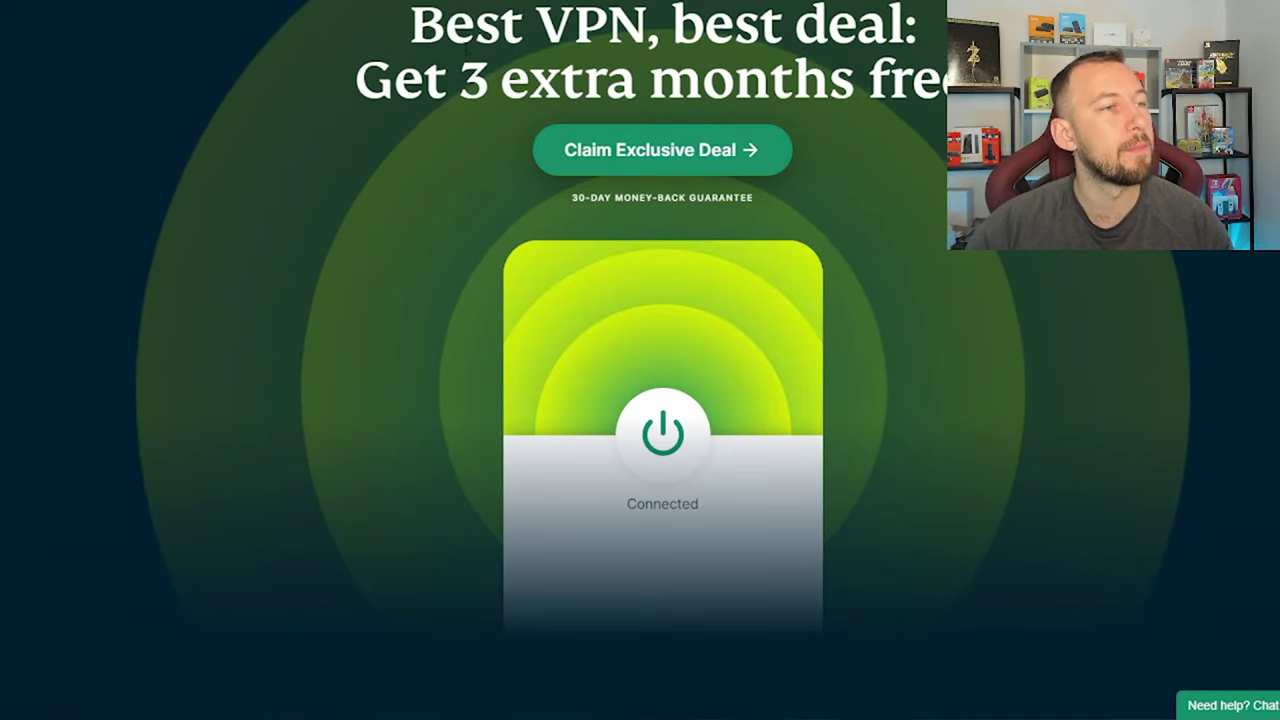
# - Point out the extra free months offer and the 30-day money-back guarantee on the ExpressVPN web page
pyautogui.moveTo(430, 80); pyautogui.dragTo(660, 700)
pyautogui.click(660, 700)
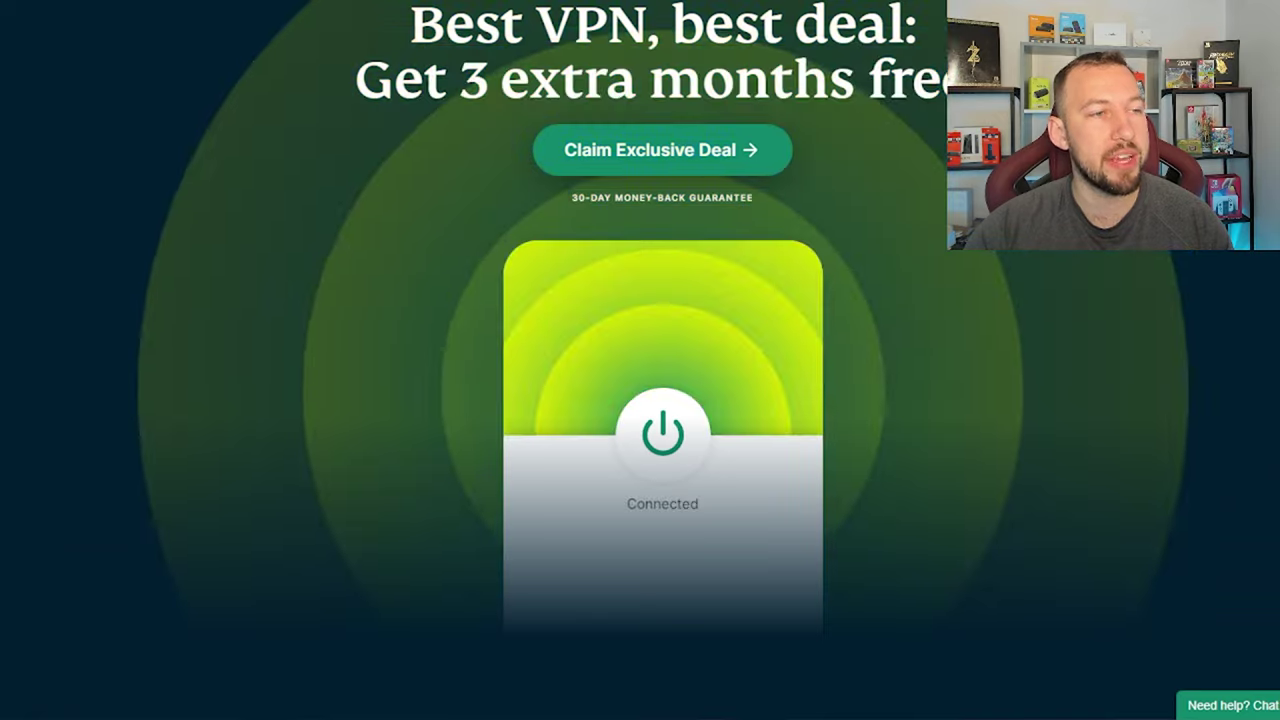
pyautogui.moveTo(770, 200); pyautogui.dragTo(566, 198)
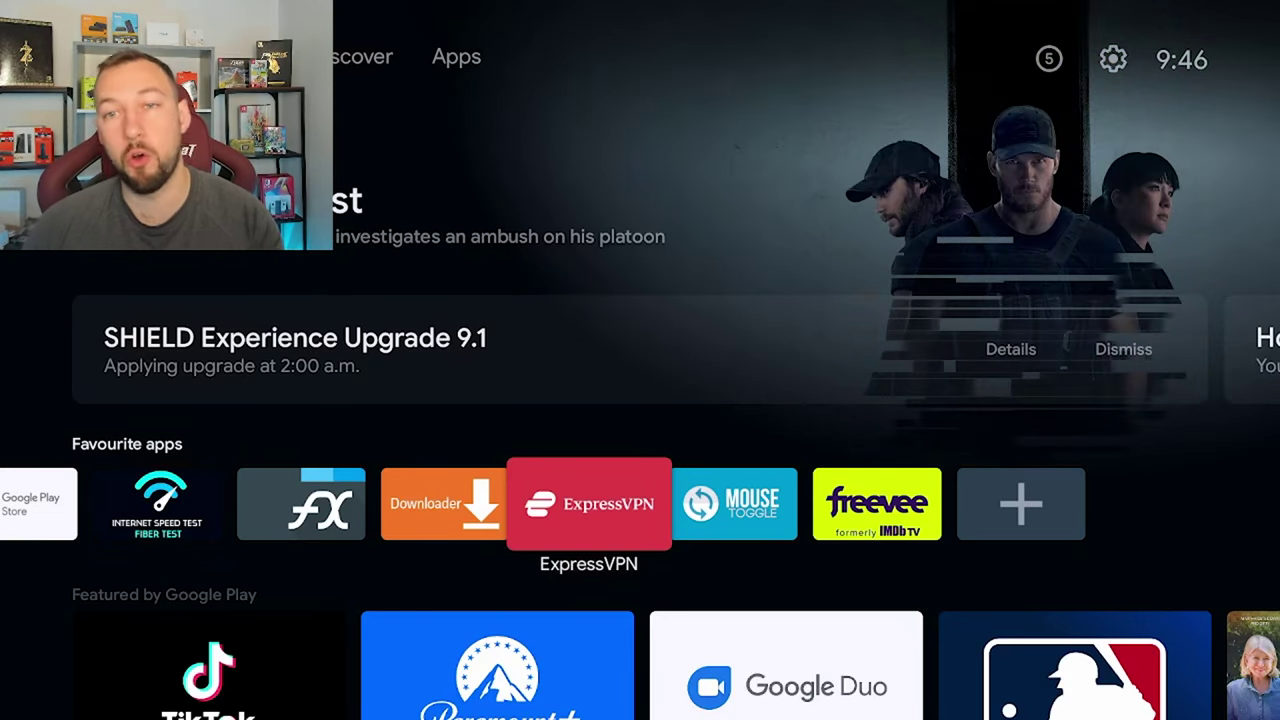
# - Leave the Favourite apps row and open the device's Settings from the home screen
pyautogui.press('Right')
pyautogui.press('Right')
pyautogui.press('Right')
pyautogui.press('Up')
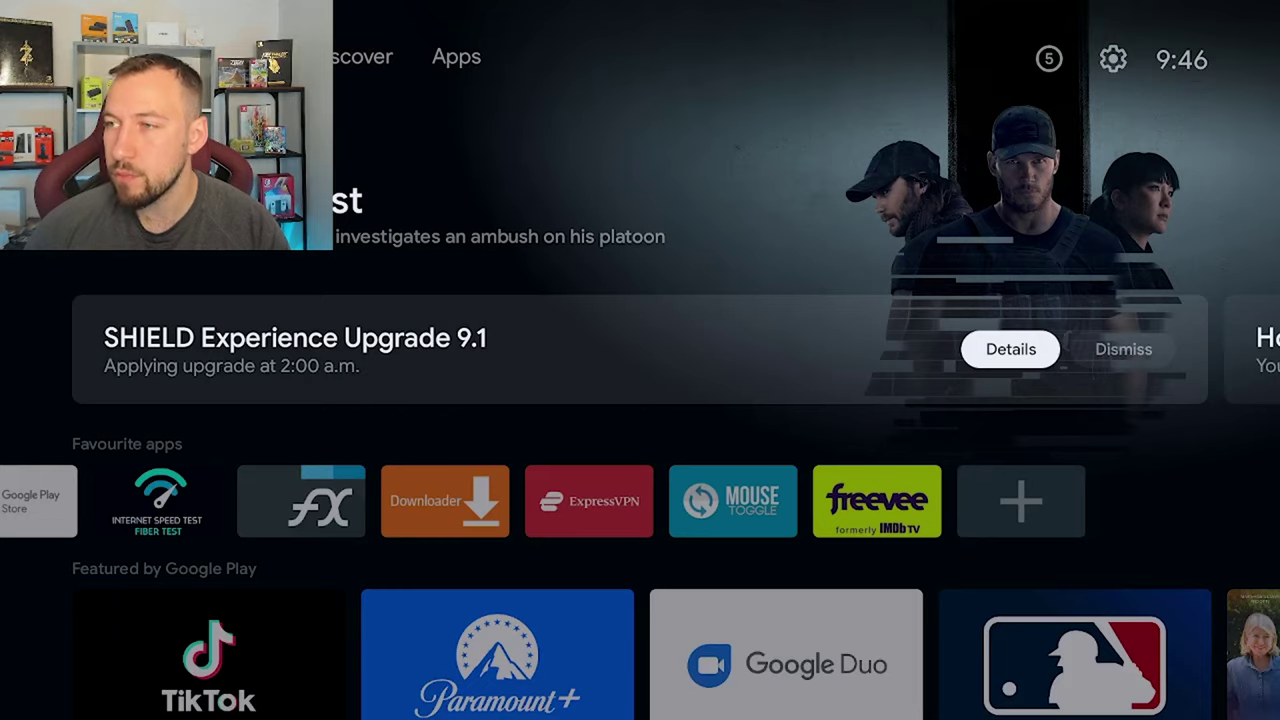
pyautogui.press('Up')
pyautogui.press('Right')
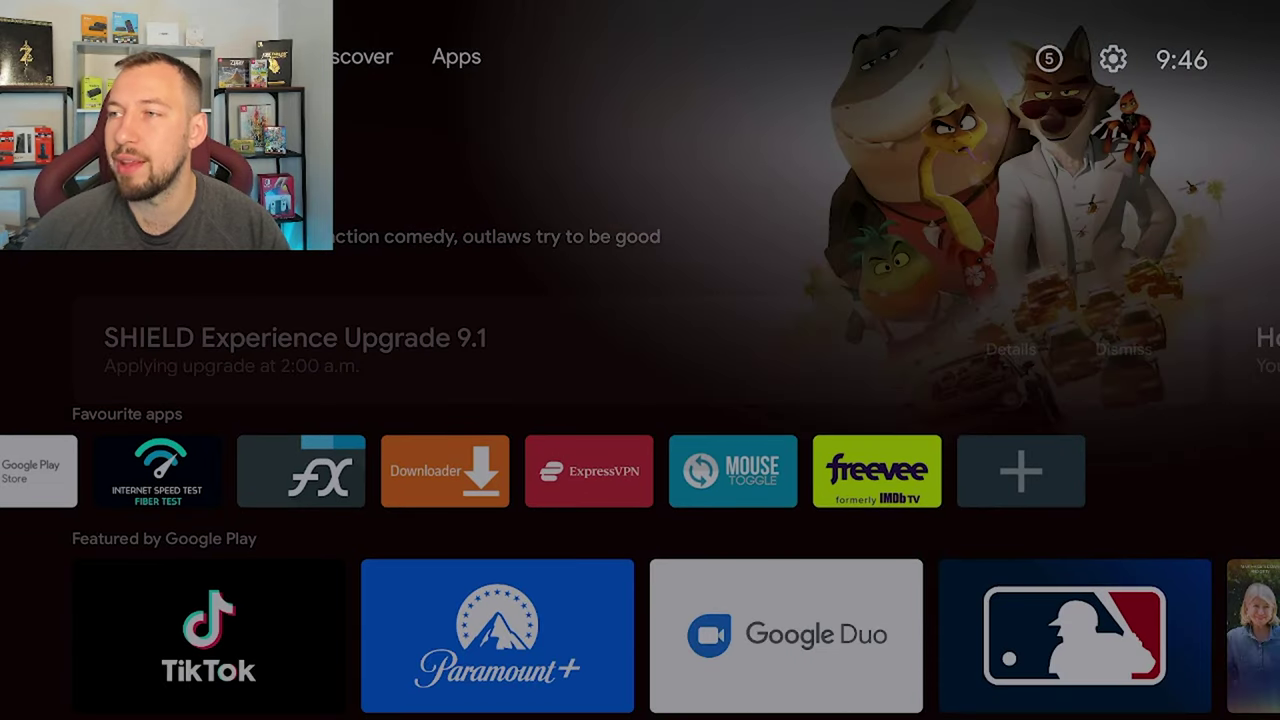
pyautogui.press('Right')
pyautogui.press('Right')
pyautogui.press('Right')
pyautogui.press('Right')
pyautogui.press('Return')
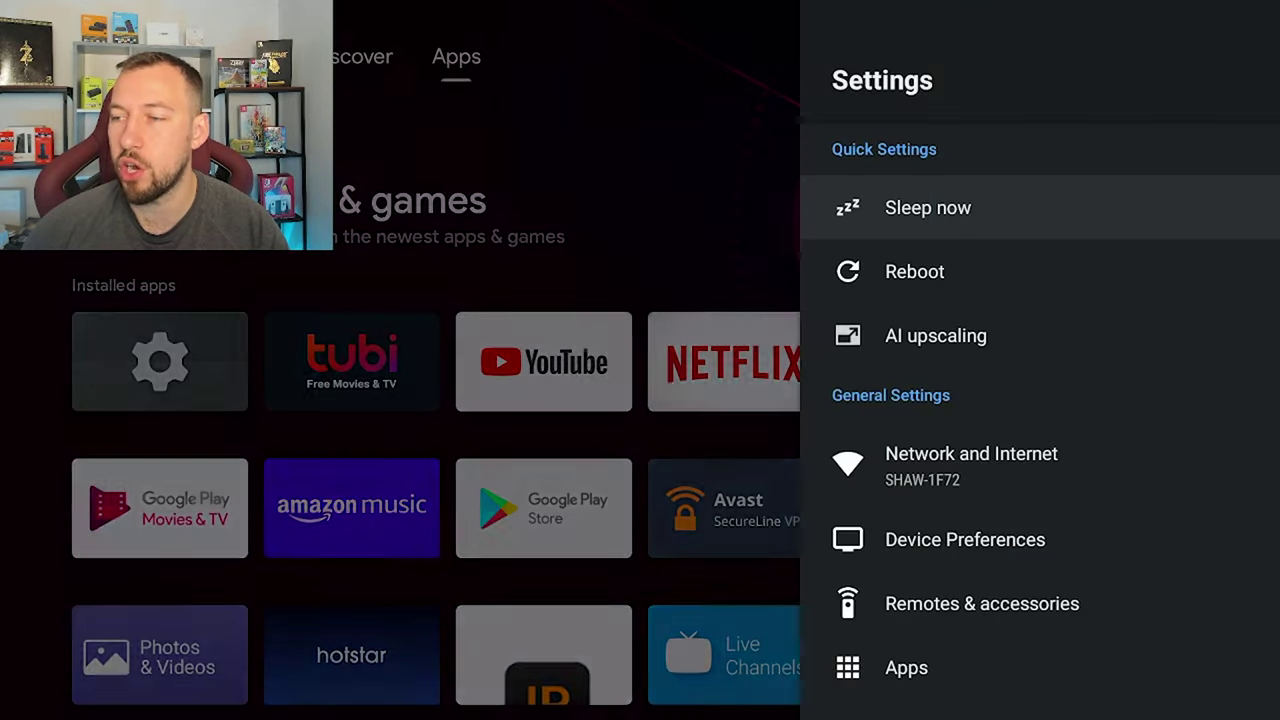
# - Open Device Preferences from the general settings
pyautogui.press('Down')
pyautogui.press('Down')
pyautogui.press('Down')
pyautogui.press('Down')
pyautogui.press('Down')
pyautogui.press('Up')
pyautogui.press('Up')
pyautogui.press('Down')
pyautogui.press('Return')
# - Open the Developer options at the end of the Device Preferences list
pyautogui.press('Down')
pyautogui.press('Down')
pyautogui.press('Down')
pyautogui.press('Down')
pyautogui.press('Down')
pyautogui.press('Down')
pyautogui.press('Down')
pyautogui.press('Down')
pyautogui.press('Down')
pyautogui.press('Down')
pyautogui.press('Down')
pyautogui.press('Down')
pyautogui.press('Down')
pyautogui.press('Down')
pyautogui.press('Down')
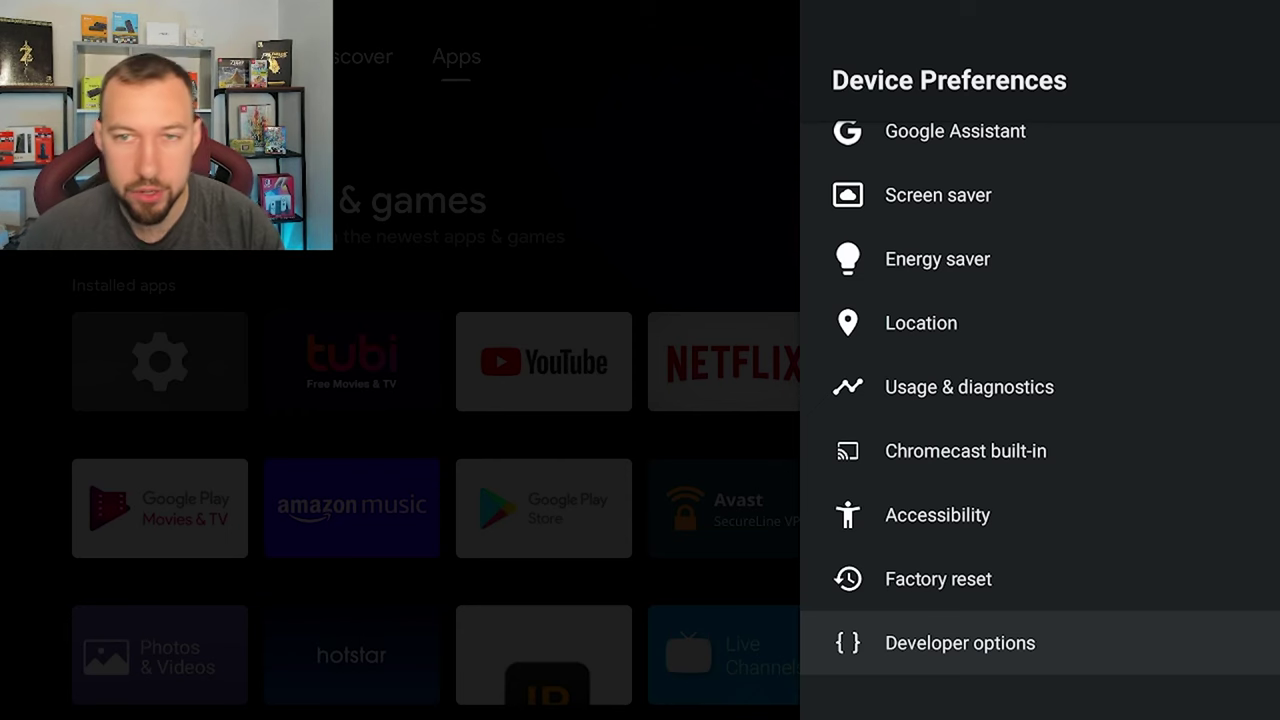
pyautogui.press('Return')
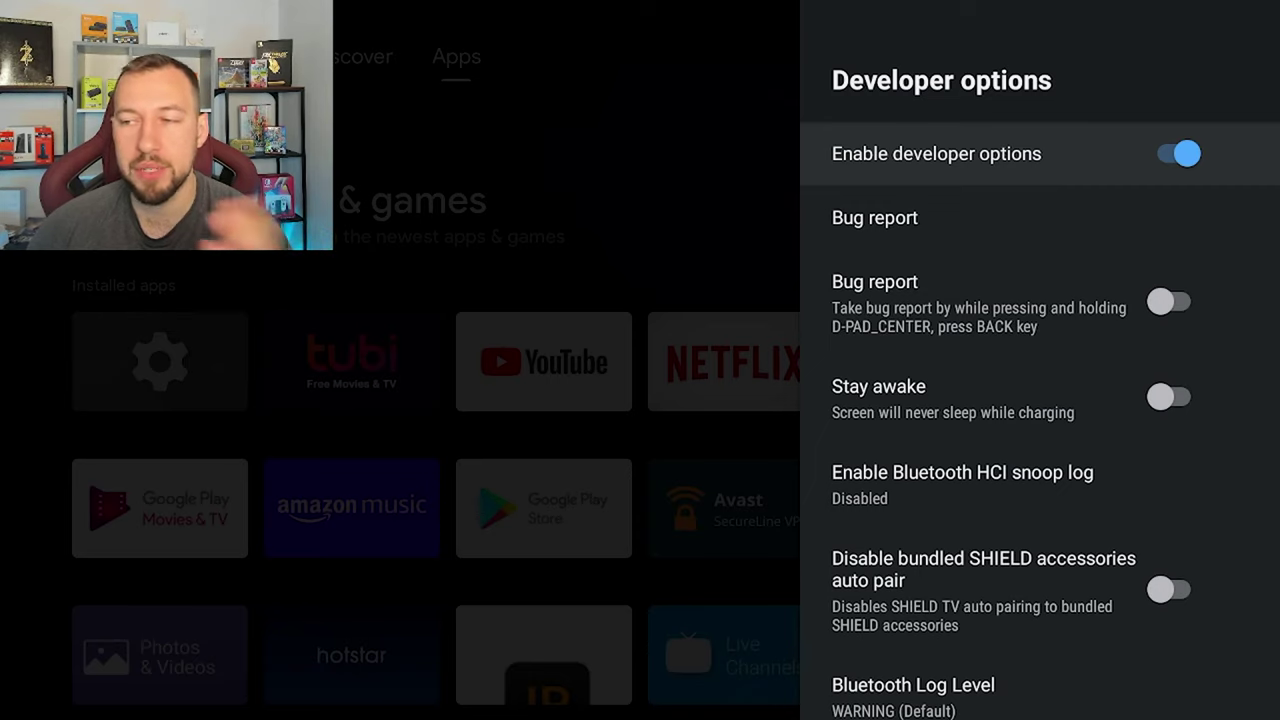
# - Go through the Developer options from Bug report down to USB debugging
pyautogui.press('Down')
pyautogui.press('Down')
pyautogui.press('Down')
pyautogui.press('Down')
pyautogui.press('Down')
pyautogui.press('Down')
pyautogui.press('Down')
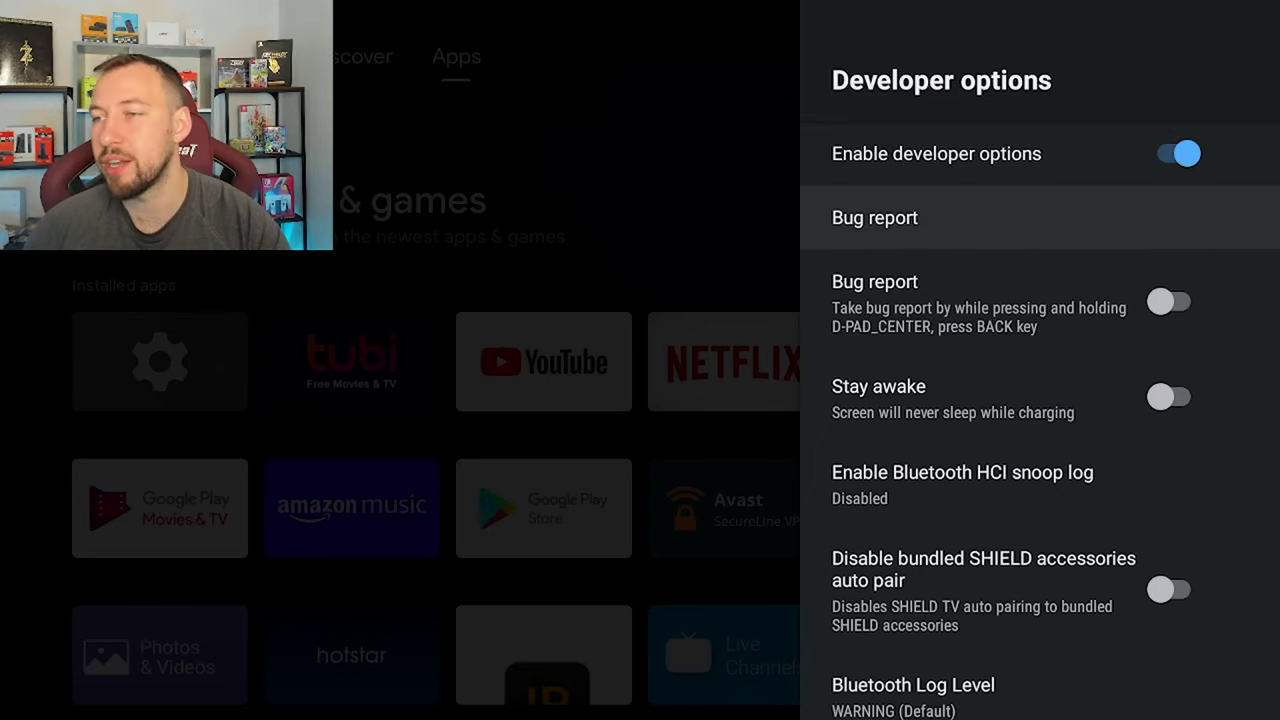
pyautogui.press('Down')
pyautogui.press('Down')
pyautogui.press('Down')
pyautogui.press('Down')
pyautogui.press('Down')
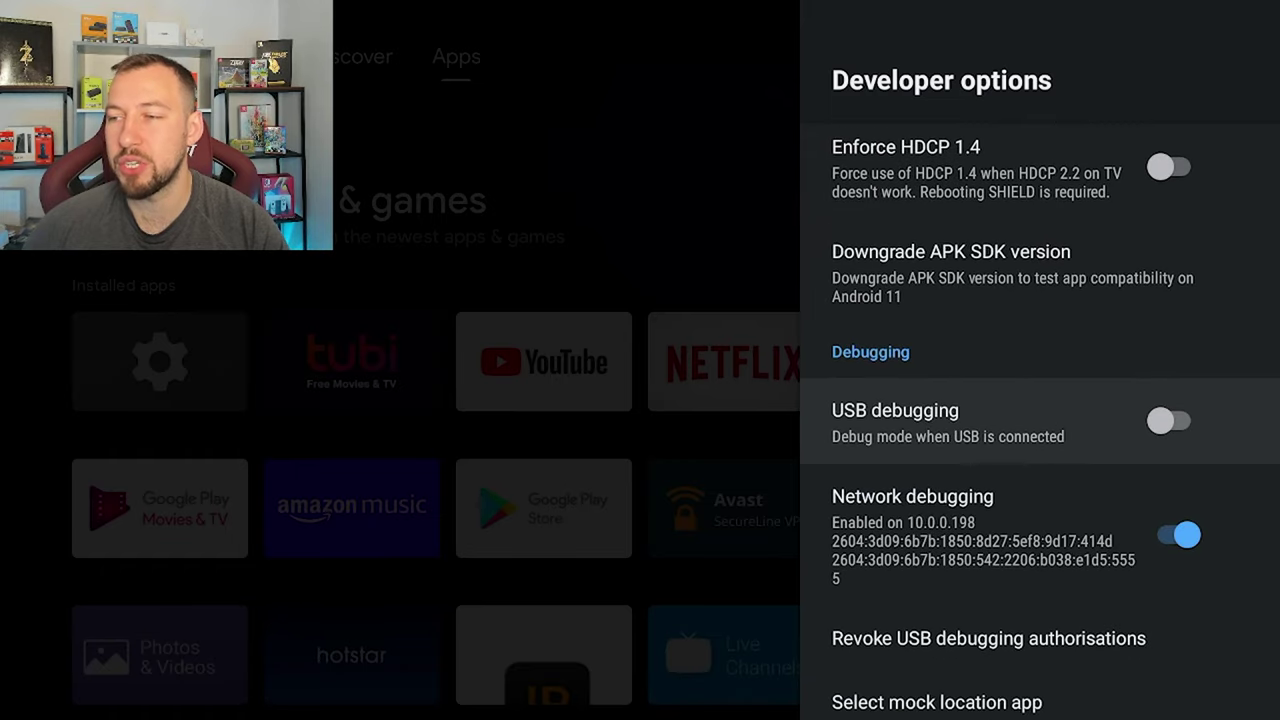
# - Check the USB debugging, network debugging and mock location entries in the Debugging section
pyautogui.press('Down')
pyautogui.press('Down')
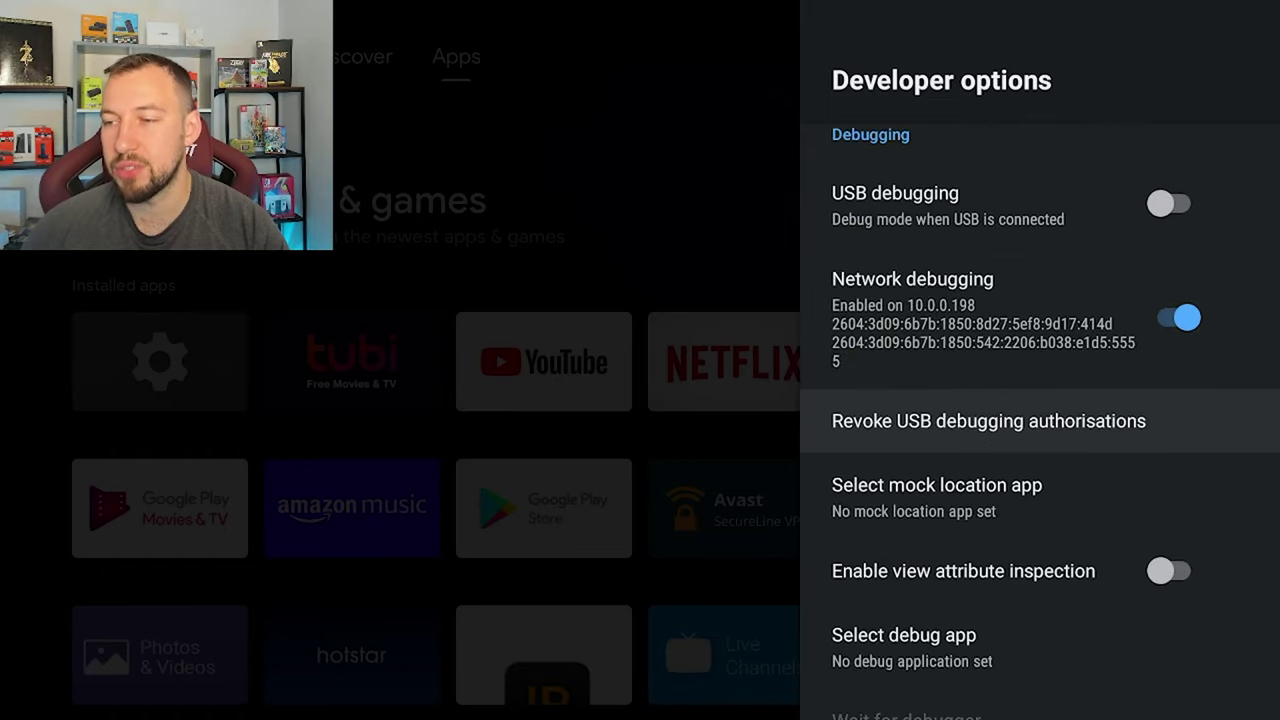
pyautogui.press('Up')
pyautogui.press('Up')
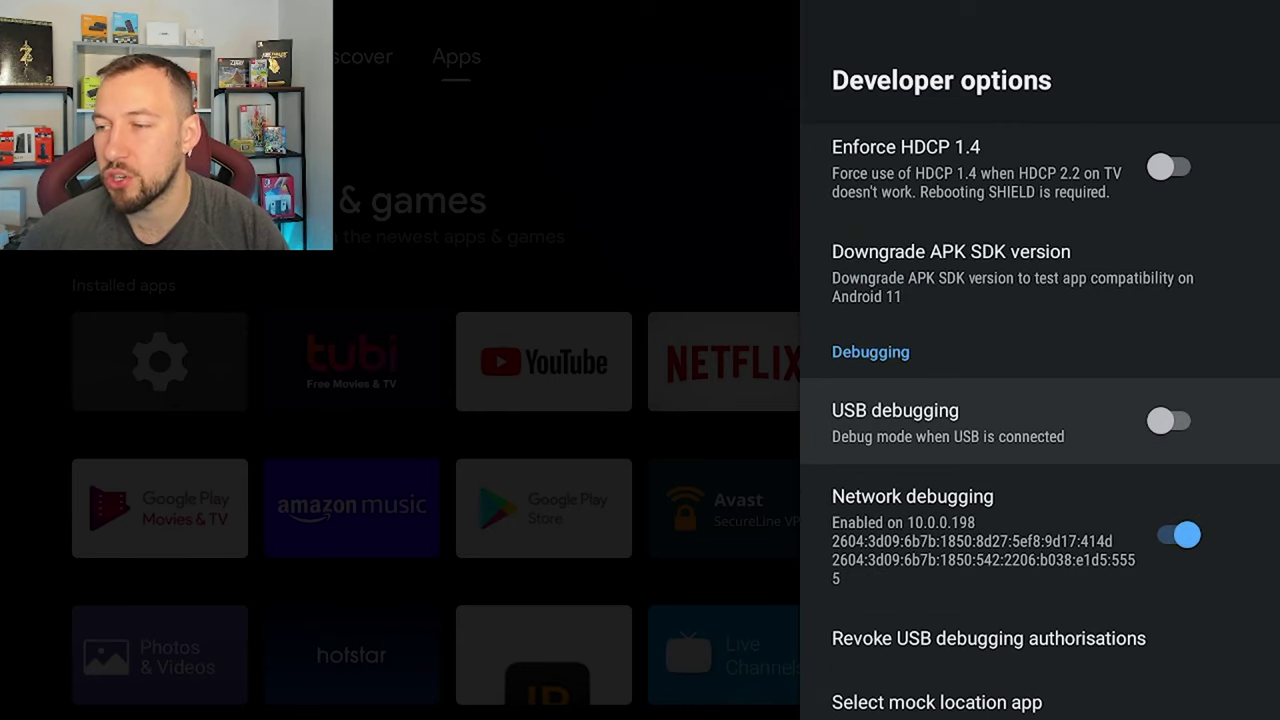
pyautogui.press('Down')
pyautogui.press('Down')
pyautogui.press('Down')
pyautogui.press('Down')
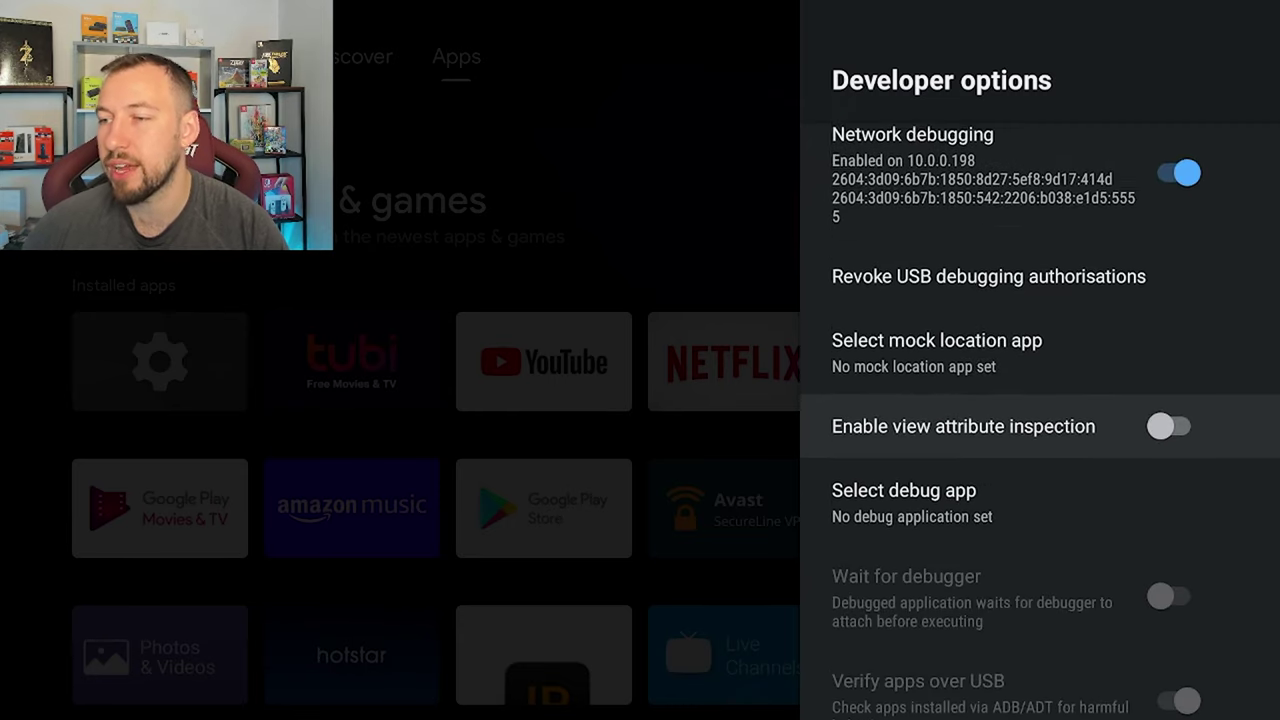
# - Review the remaining debugging entries and the Networking section, including Mobile data always active, down to Bluetooth AVRCP version
pyautogui.press('Down')
pyautogui.press('Down')
pyautogui.press('Down')
pyautogui.press('Down')
pyautogui.press('Down')
pyautogui.press('Down')
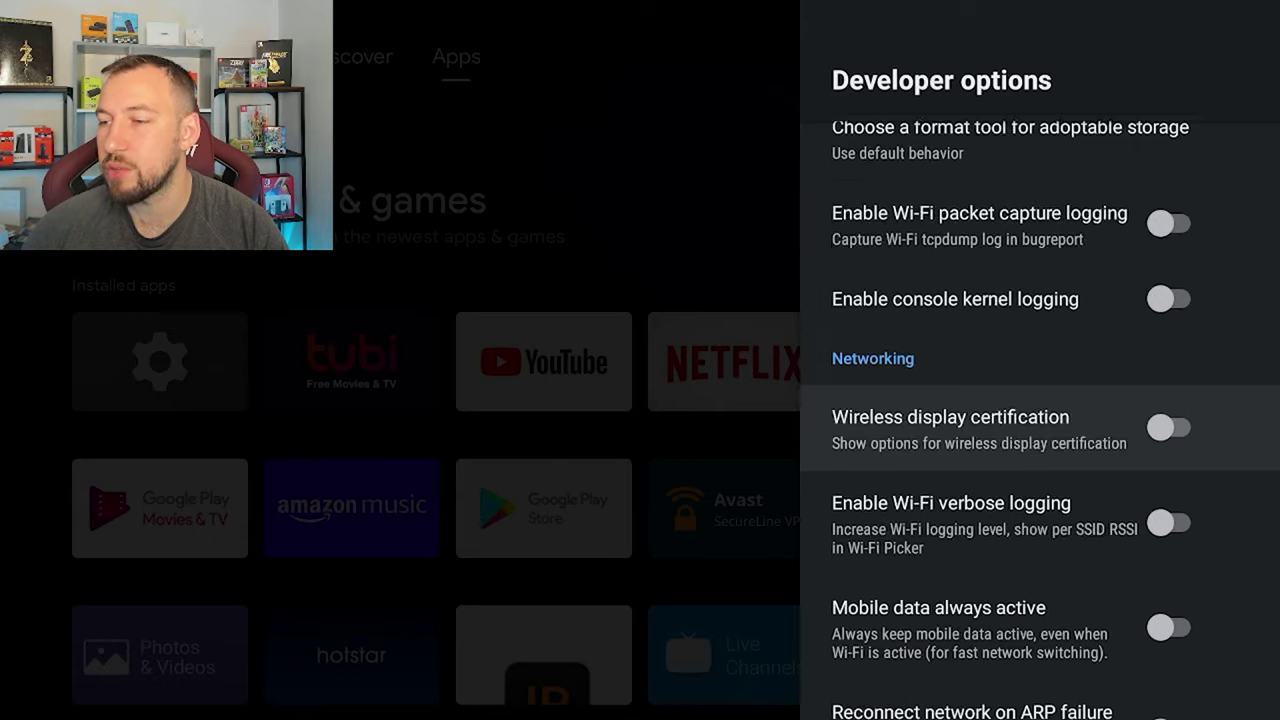
pyautogui.press('Down')
pyautogui.press('Down')
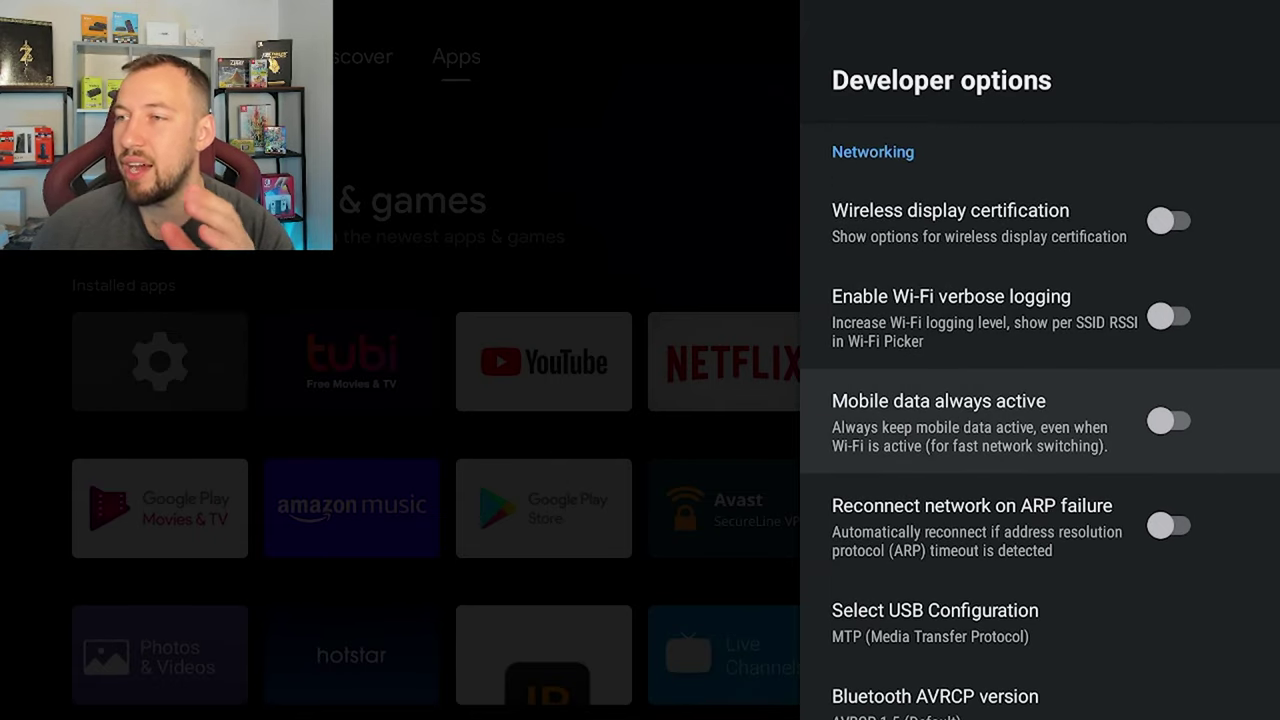
pyautogui.press('Down')
pyautogui.press('Down')
pyautogui.press('Down')
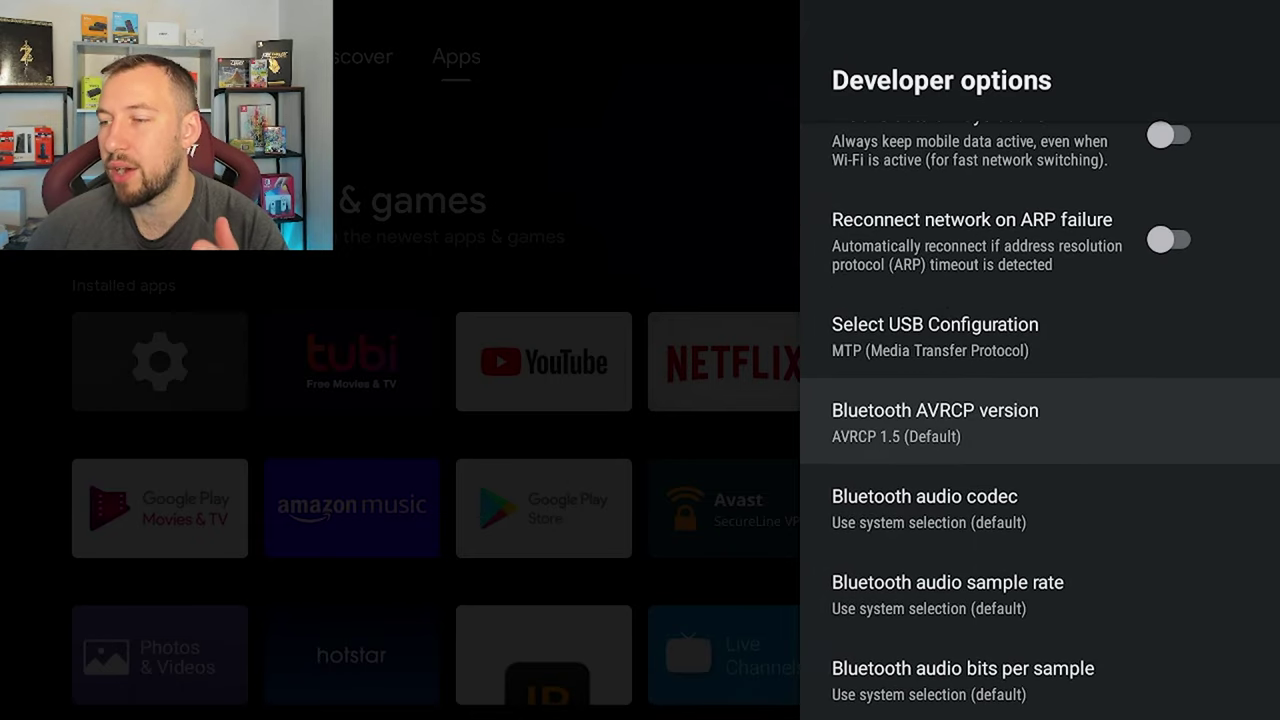
# - Review the Bluetooth audio codec, sample rate and channel settings and the Input options such as Pointer location
pyautogui.press('Down')
pyautogui.press('Down')
pyautogui.press('Down')
pyautogui.press('Down')
pyautogui.press('Down')
pyautogui.press('Down')
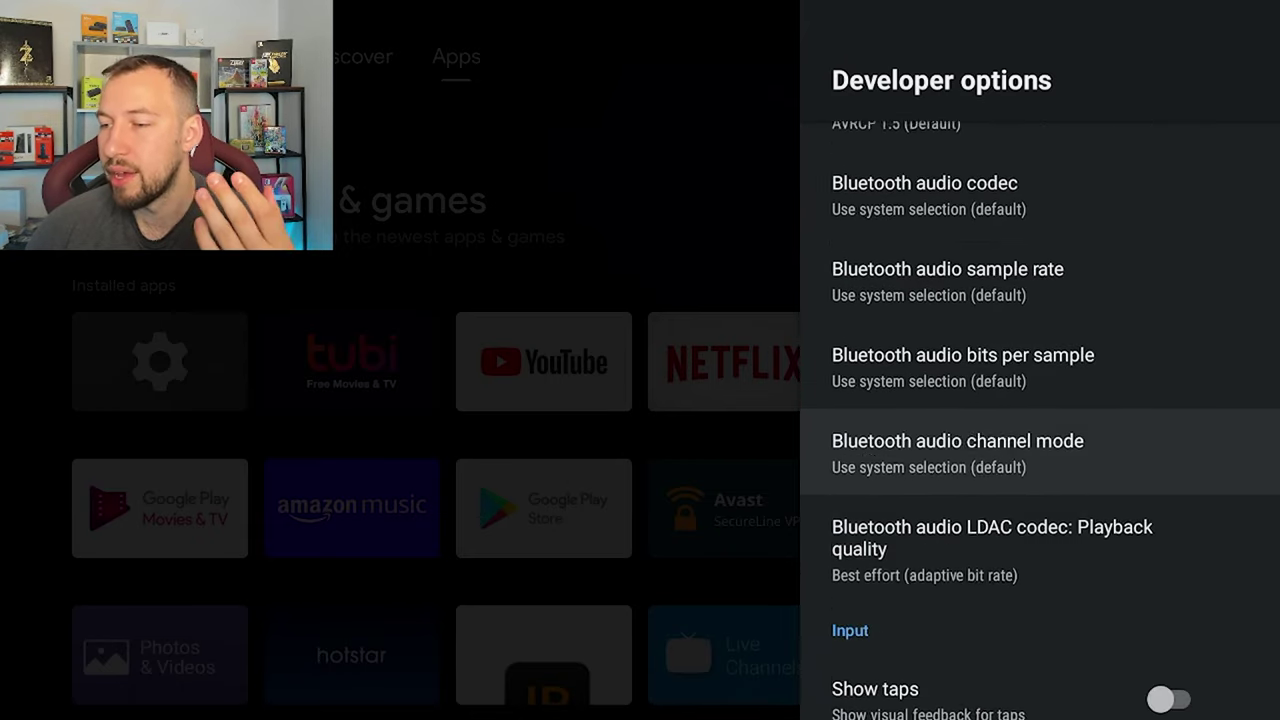
pyautogui.press('Down')
pyautogui.press('Down')
pyautogui.press('Down')
pyautogui.press('Down')
pyautogui.press('Down')
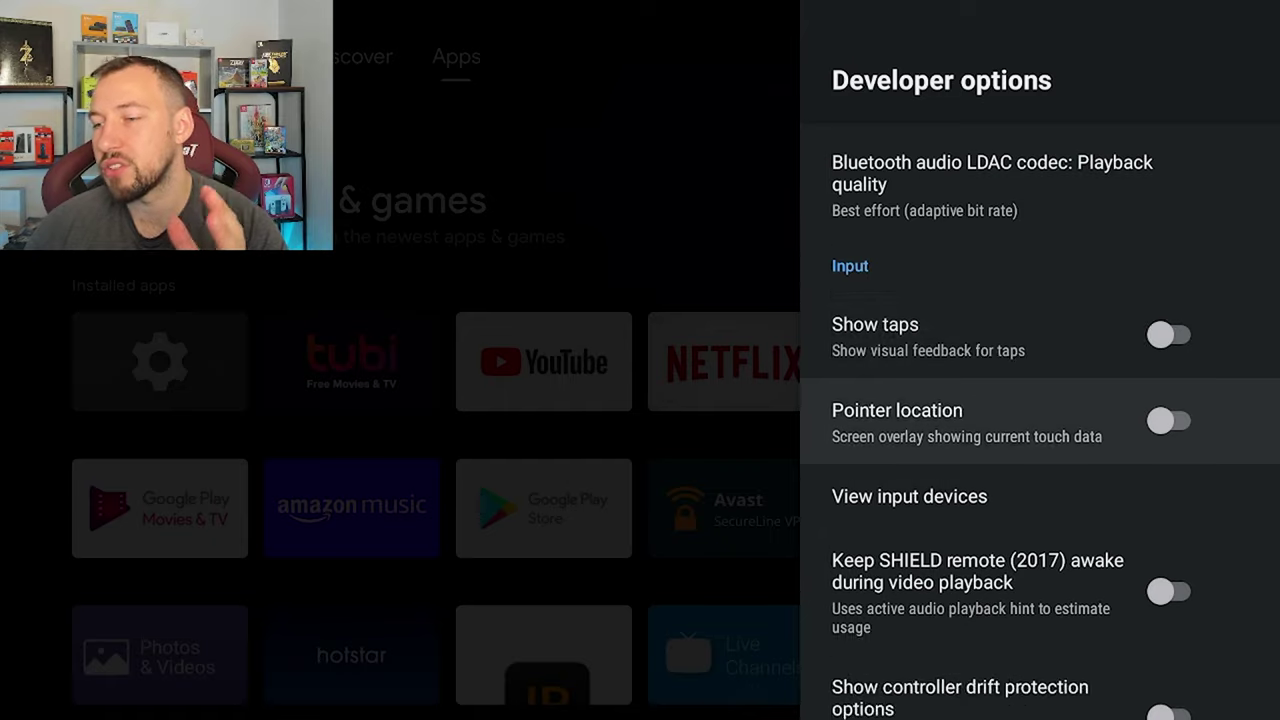
# - Examine the window, transition and animator duration scale settings in the Developer options
pyautogui.press('Down')
pyautogui.press('Down')
pyautogui.press('Down')
pyautogui.press('Down')
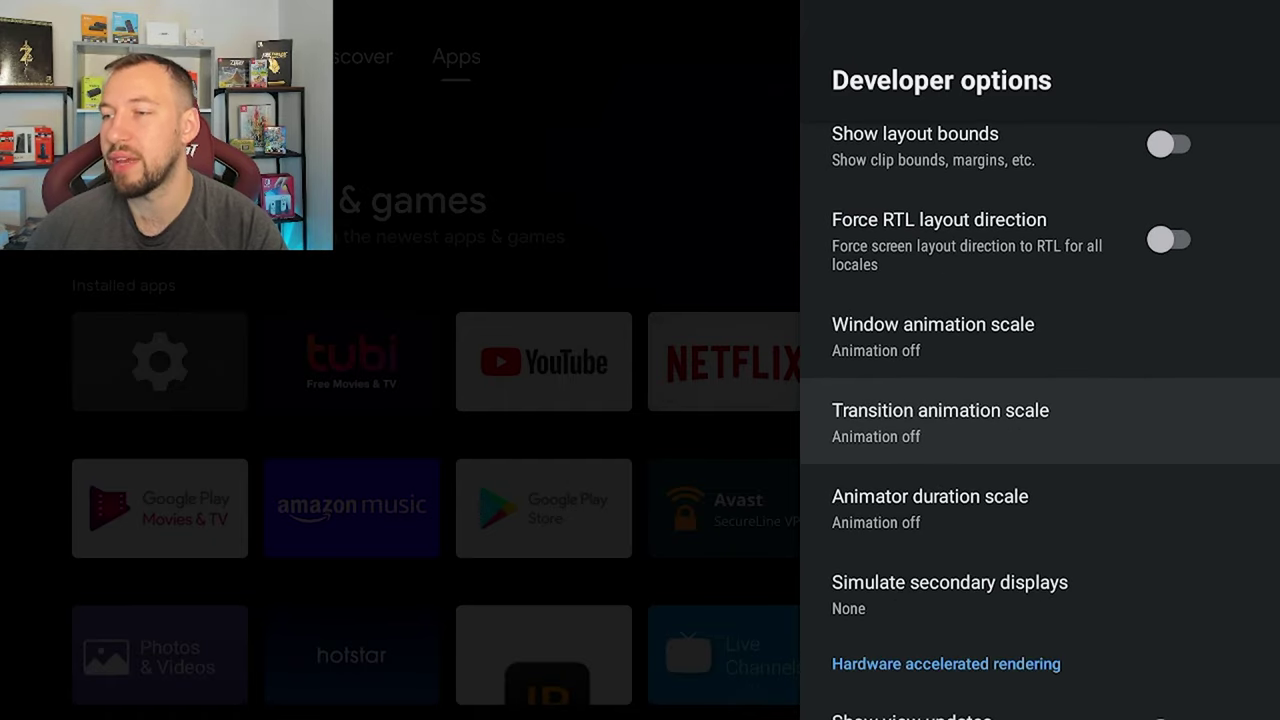
pyautogui.press('Down')
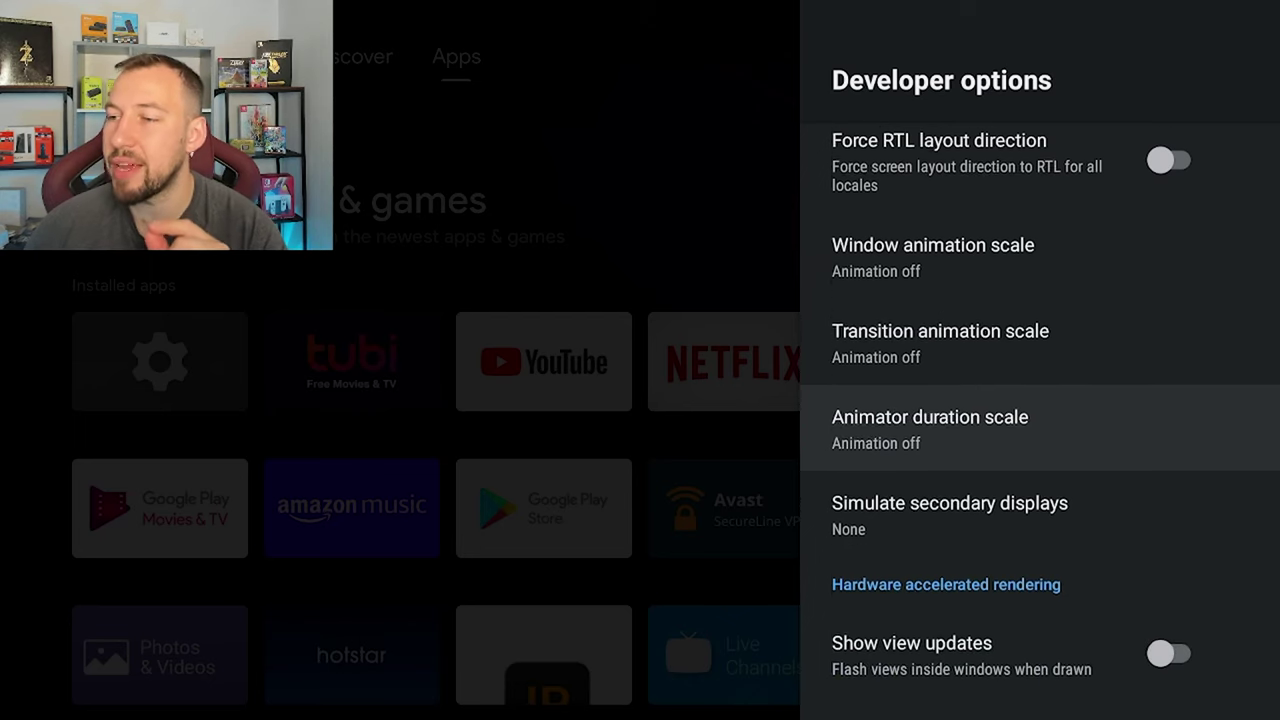
pyautogui.press('Up')
pyautogui.press('Up')
pyautogui.press('Up')
pyautogui.press('Up')
pyautogui.press('Down')
pyautogui.press('Down')
pyautogui.press('Down')
# - Set the Transition animation scale to Animation scale 10x
pyautogui.press('Return')
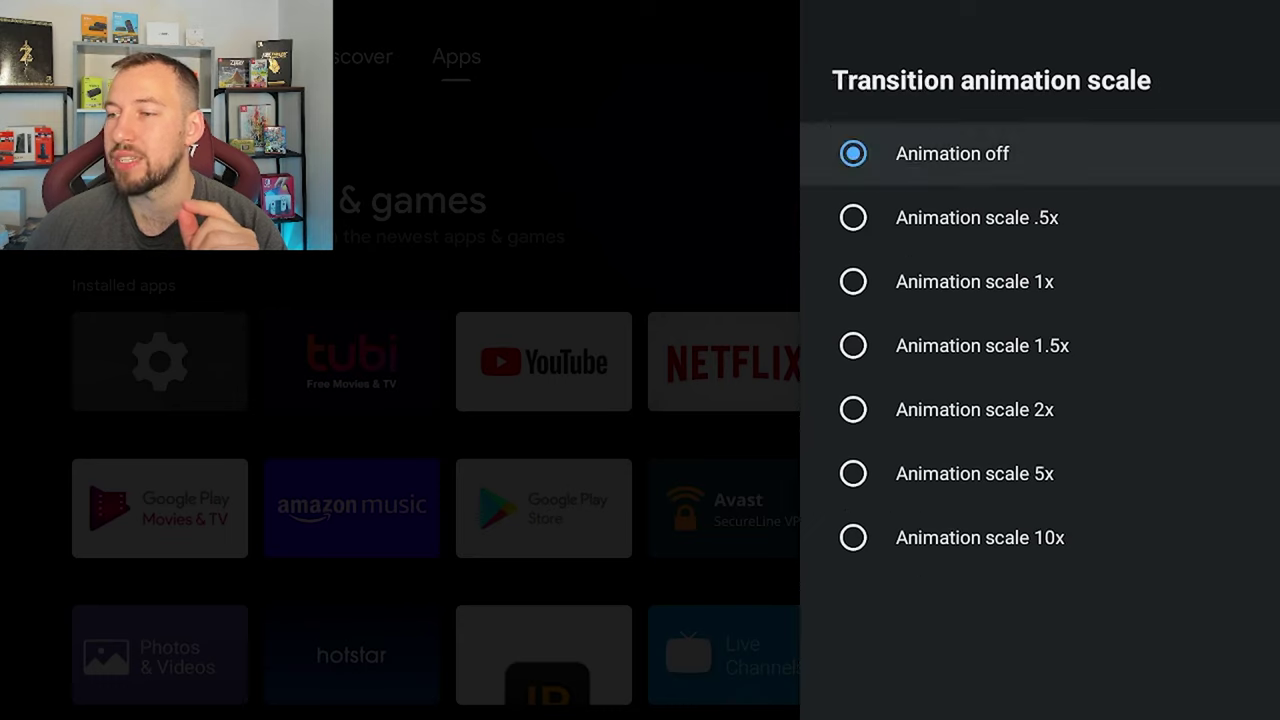
pyautogui.press('Down')
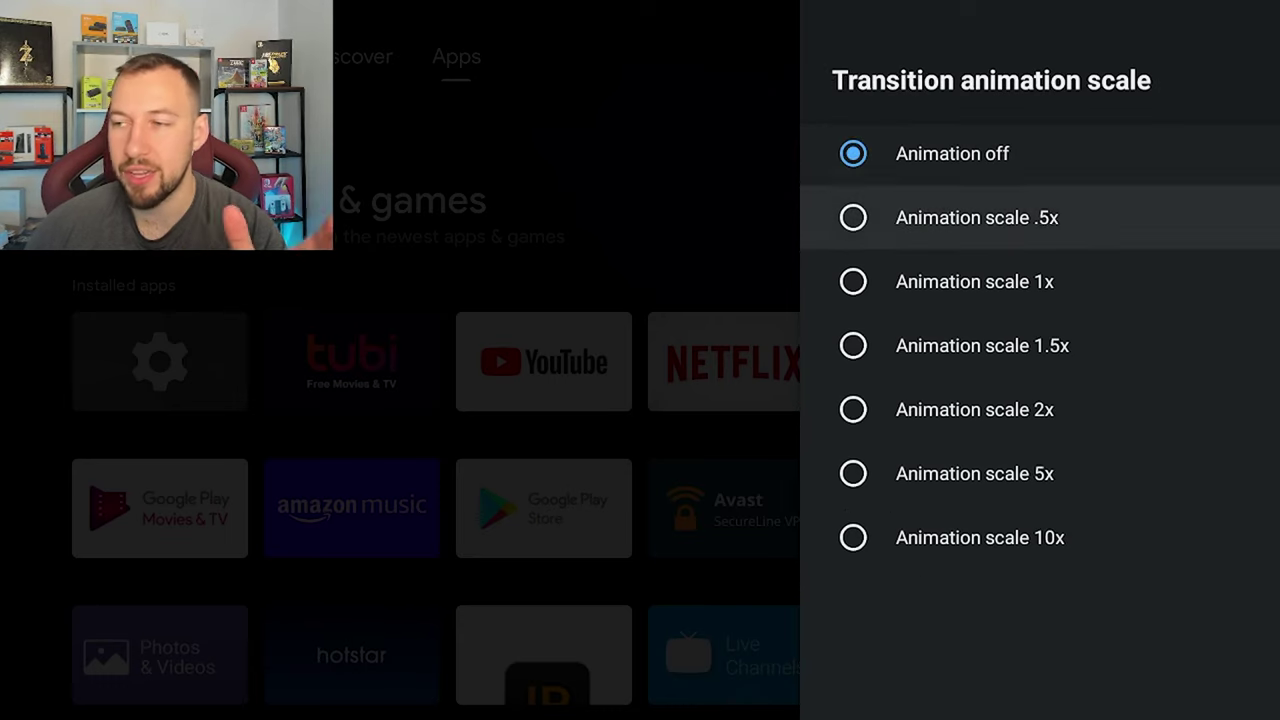
pyautogui.press('Down')
pyautogui.press('Down')
pyautogui.press('Down')
pyautogui.press('Down')
pyautogui.press('Down')
pyautogui.press('Return')
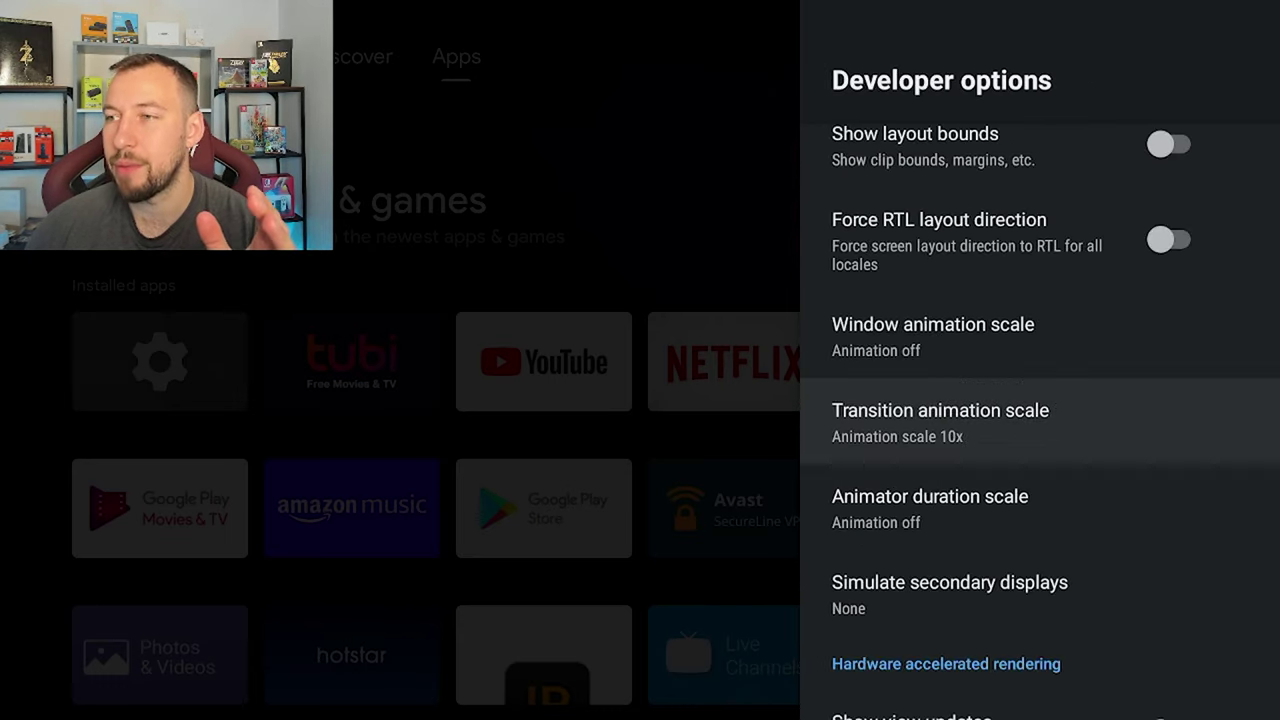
# - Reopen the Developer options to try the slowed transition, and set the Transition animation scale to Animation off
pyautogui.press('Escape')
pyautogui.press('Return')
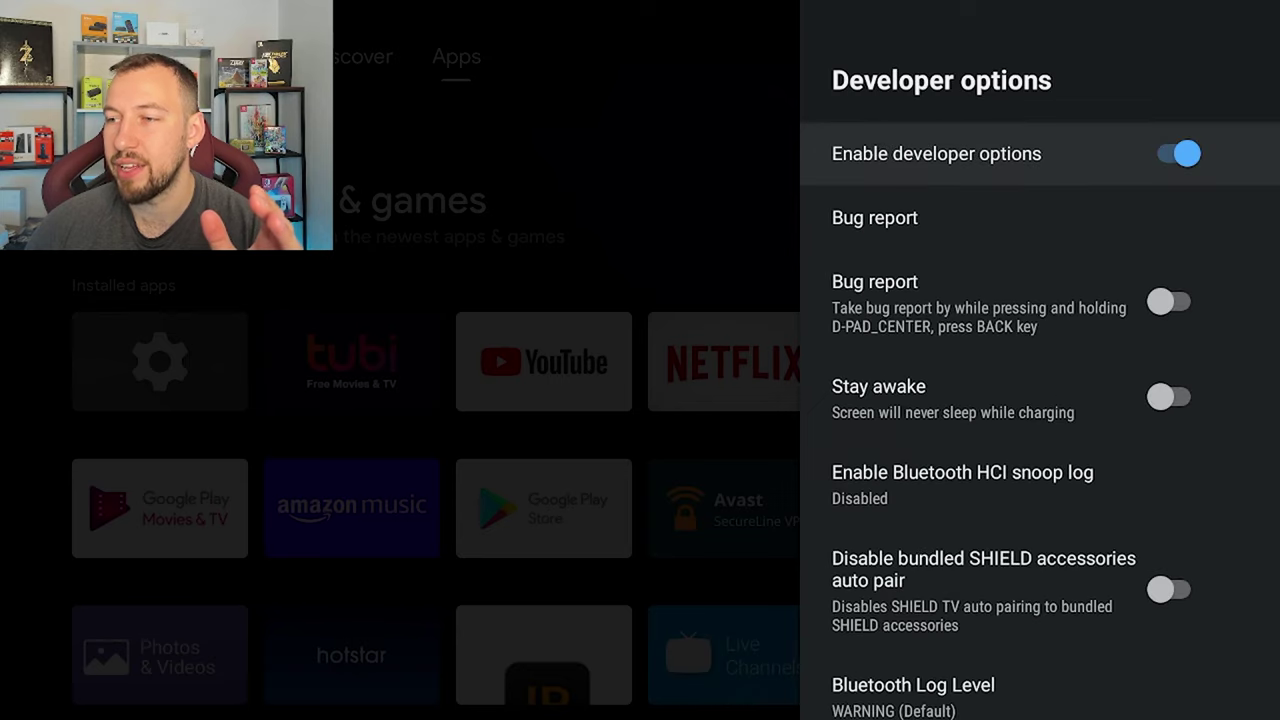
pyautogui.press('Down')
pyautogui.press('Down')
pyautogui.press('Down')
pyautogui.press('Down')
pyautogui.press('Down')
pyautogui.press('Down')
pyautogui.press('Down')
pyautogui.press('Down')
pyautogui.press('Down')
pyautogui.press('Down')
pyautogui.press('Down')
pyautogui.press('Down')
pyautogui.press('Down')
pyautogui.press('Down')
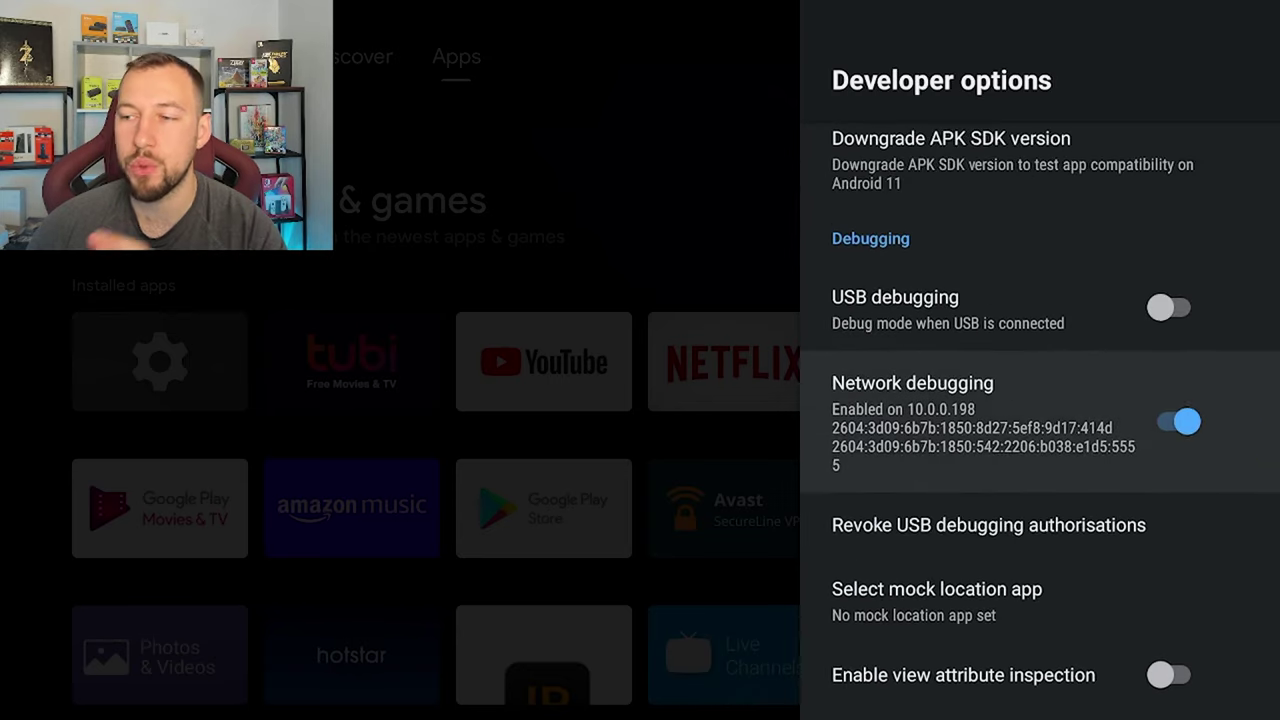
pyautogui.press('Down')
pyautogui.press('Down')
pyautogui.press('Down')
pyautogui.press('Down')
pyautogui.press('Up')
pyautogui.press('Up')
pyautogui.press('Down')
pyautogui.press('Down')
pyautogui.press('Down')
pyautogui.press('Down')
pyautogui.press('Down')
pyautogui.press('Down')
pyautogui.press('Down')
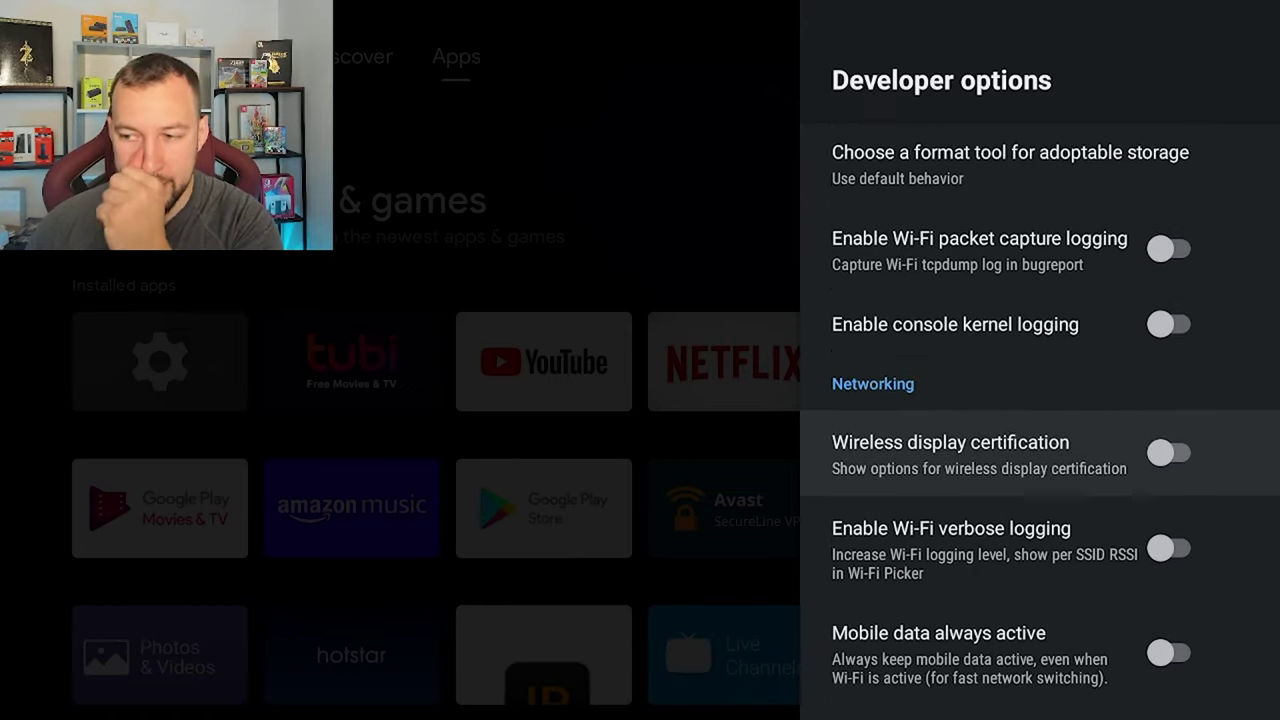
pyautogui.press('Up')
pyautogui.press('Down')
pyautogui.press('Down')
pyautogui.press('Down')
pyautogui.press('Down')
pyautogui.press('Down')
pyautogui.press('Down')
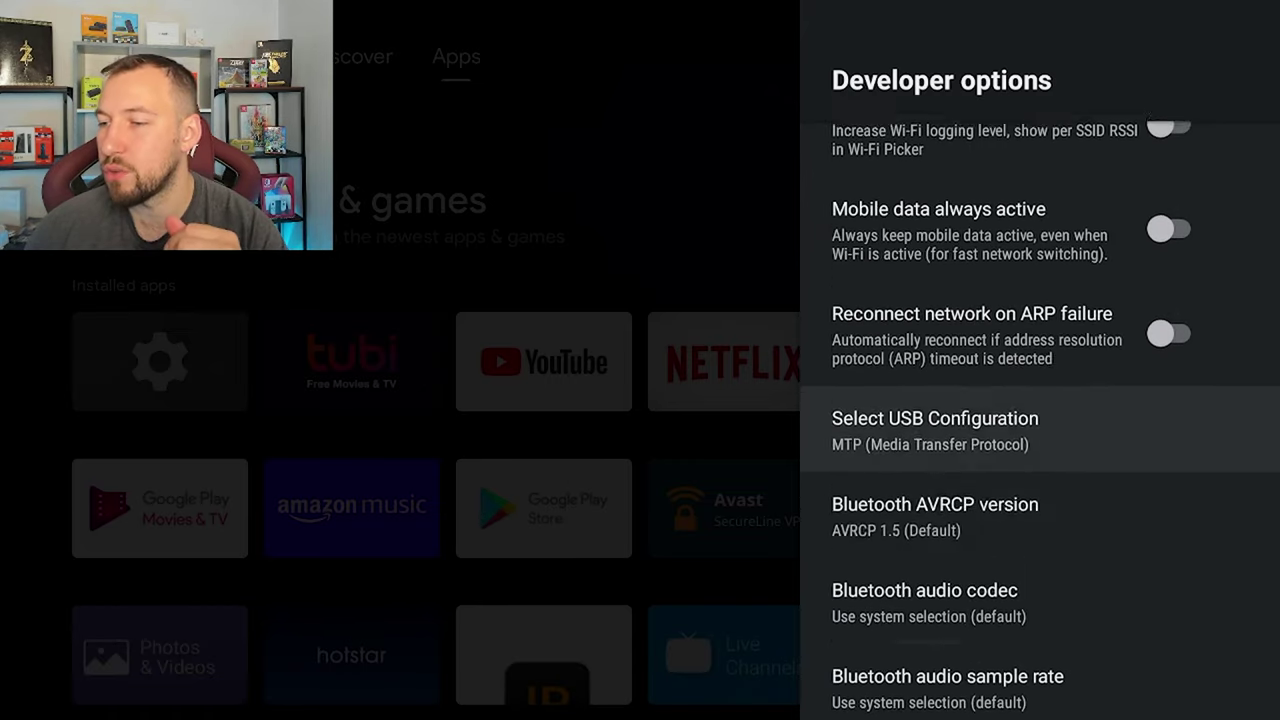
pyautogui.press('Down')
pyautogui.press('Down')
pyautogui.press('Down')
pyautogui.press('Down')
pyautogui.press('Down')
pyautogui.press('Down')
pyautogui.press('Down')
pyautogui.press('Down')
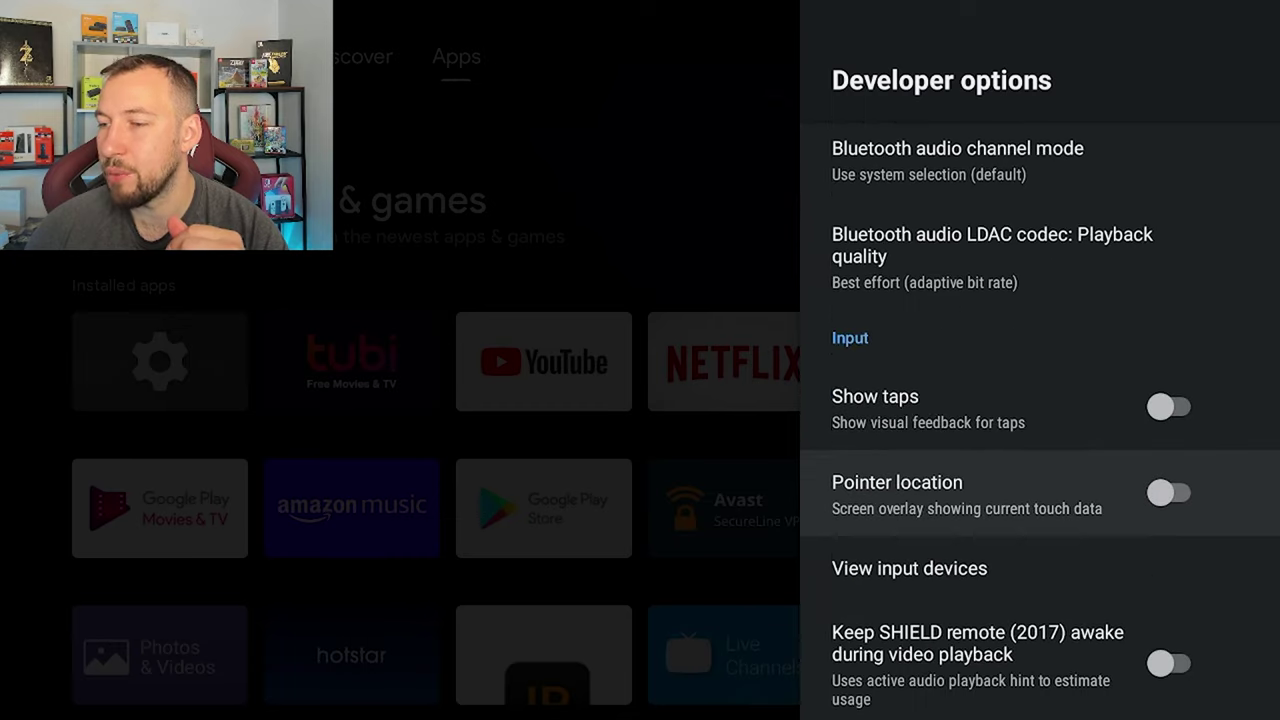
pyautogui.press('Up')
pyautogui.press('Up')
pyautogui.press('Up')
pyautogui.press('Up')
pyautogui.press('Up')
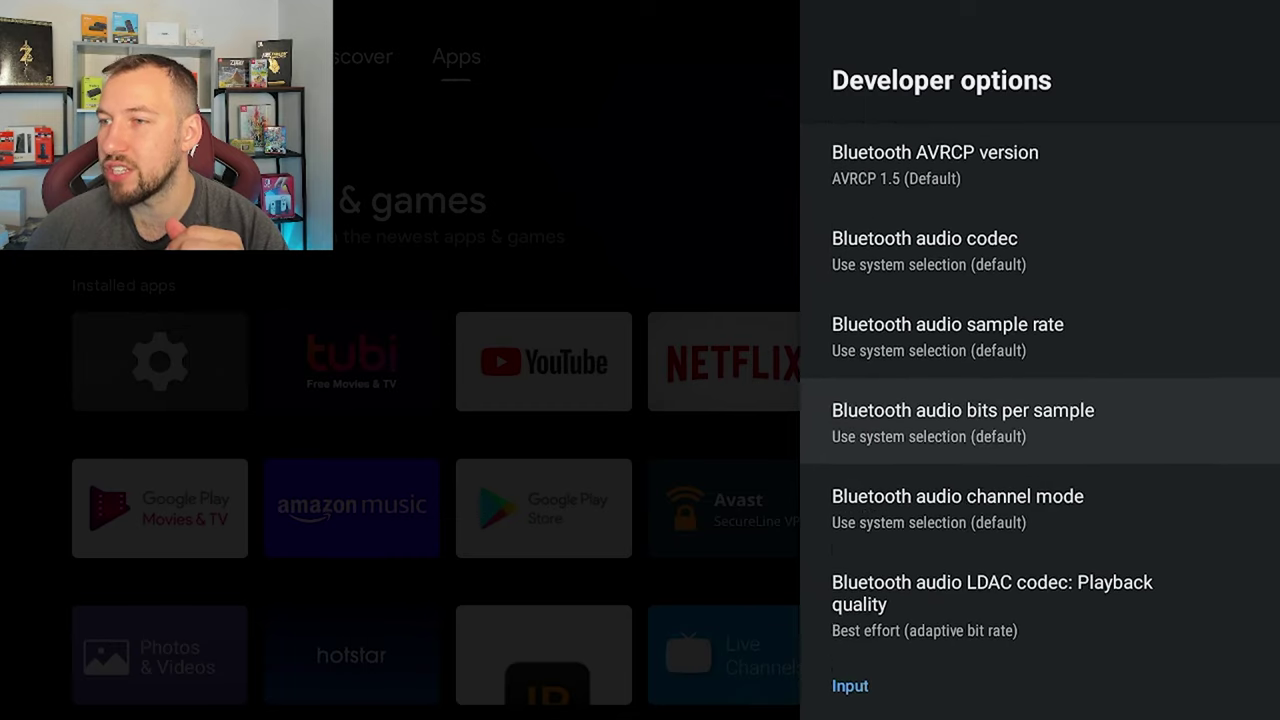
pyautogui.press('Down')
pyautogui.press('Down')
pyautogui.press('Down')
pyautogui.press('Down')
pyautogui.press('Down')
pyautogui.press('Down')
pyautogui.press('Down')
pyautogui.press('Down')
pyautogui.press('Down')
pyautogui.press('Down')
pyautogui.press('Down')
pyautogui.press('Down')
pyautogui.press('Return')
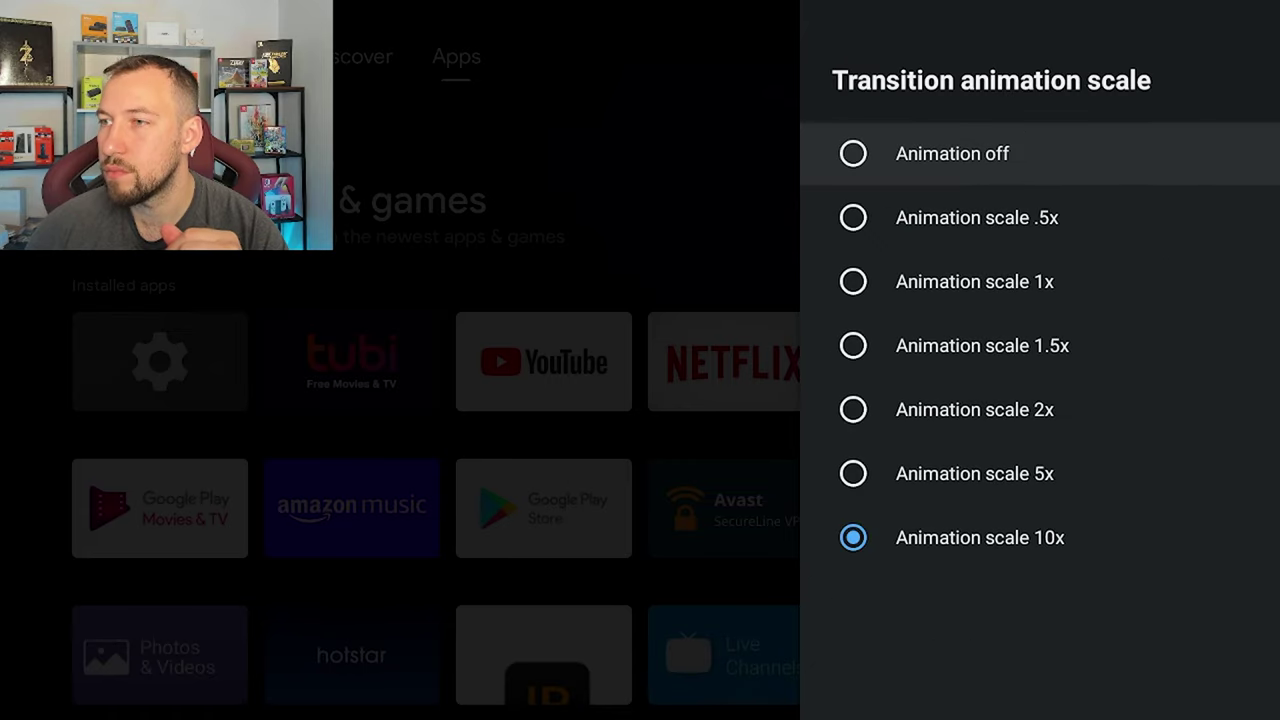
pyautogui.press('Return')
# - Set the Transition animation scale to Animation scale .5x, and leave and reopen the Developer options to try it
pyautogui.press('Return')
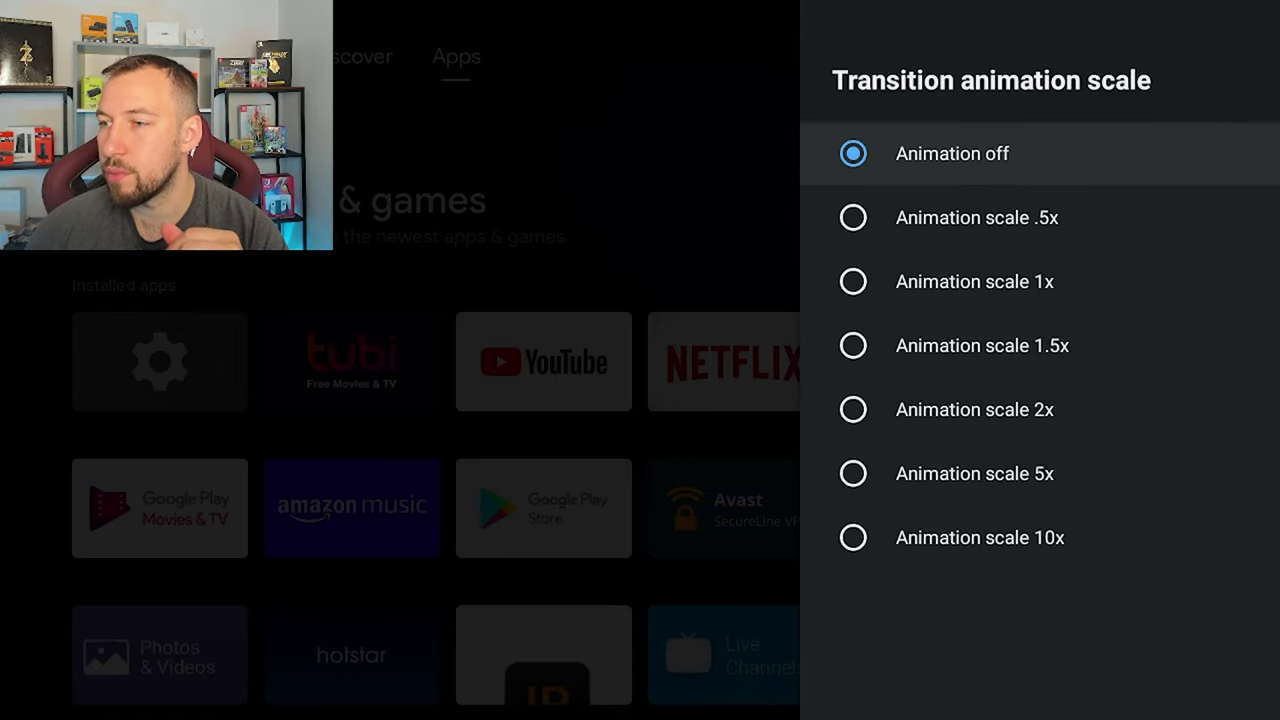
pyautogui.press('Down')
pyautogui.press('Return')
pyautogui.press('Up')
pyautogui.press('Down')
pyautogui.press('Up')
pyautogui.press('Down')
pyautogui.press('Escape')
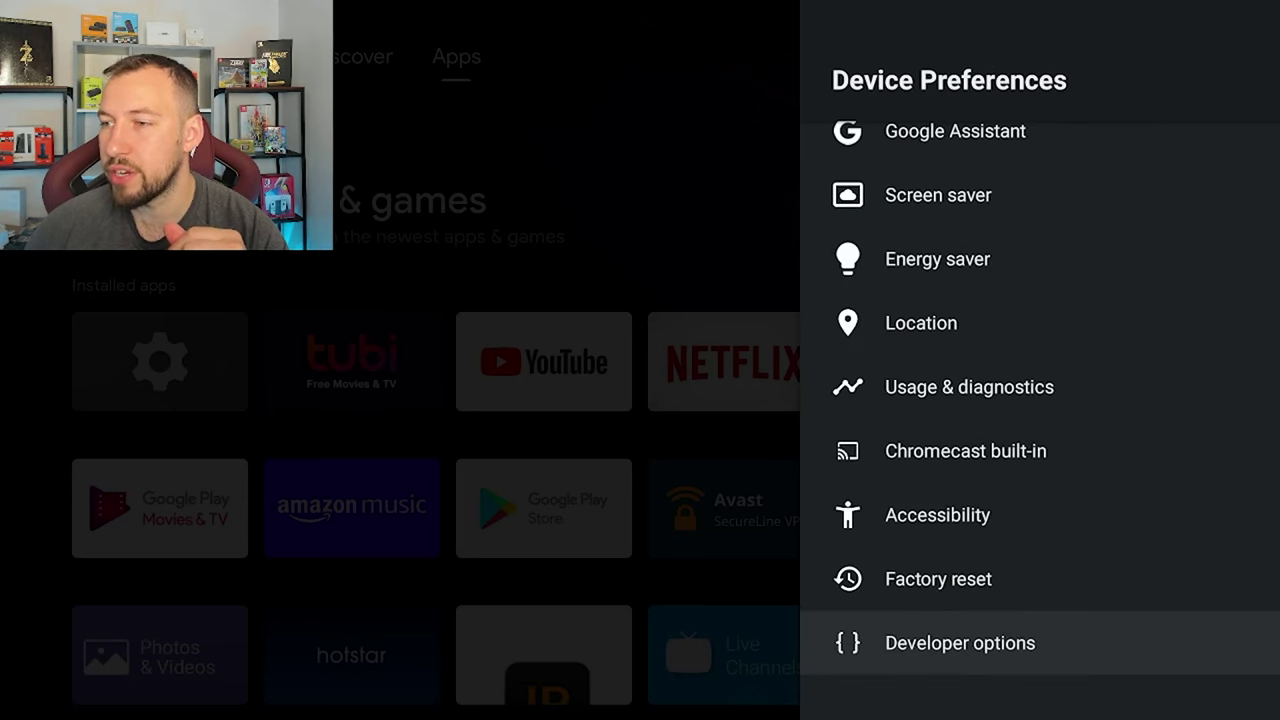
pyautogui.press('Return')
# - Set the Transition animation scale in the Drawing section to Animation off
pyautogui.press('Down')
pyautogui.press('Down')
pyautogui.press('Down')
pyautogui.press('Down')
pyautogui.press('Down')
pyautogui.press('Down')
pyautogui.press('Down')
pyautogui.press('Down')
pyautogui.press('Down')
pyautogui.press('Down')
pyautogui.press('Down')
pyautogui.press('Down')
pyautogui.press('Down')
pyautogui.press('Down')
pyautogui.press('Down')
pyautogui.press('Down')
pyautogui.press('Down')
pyautogui.press('Down')
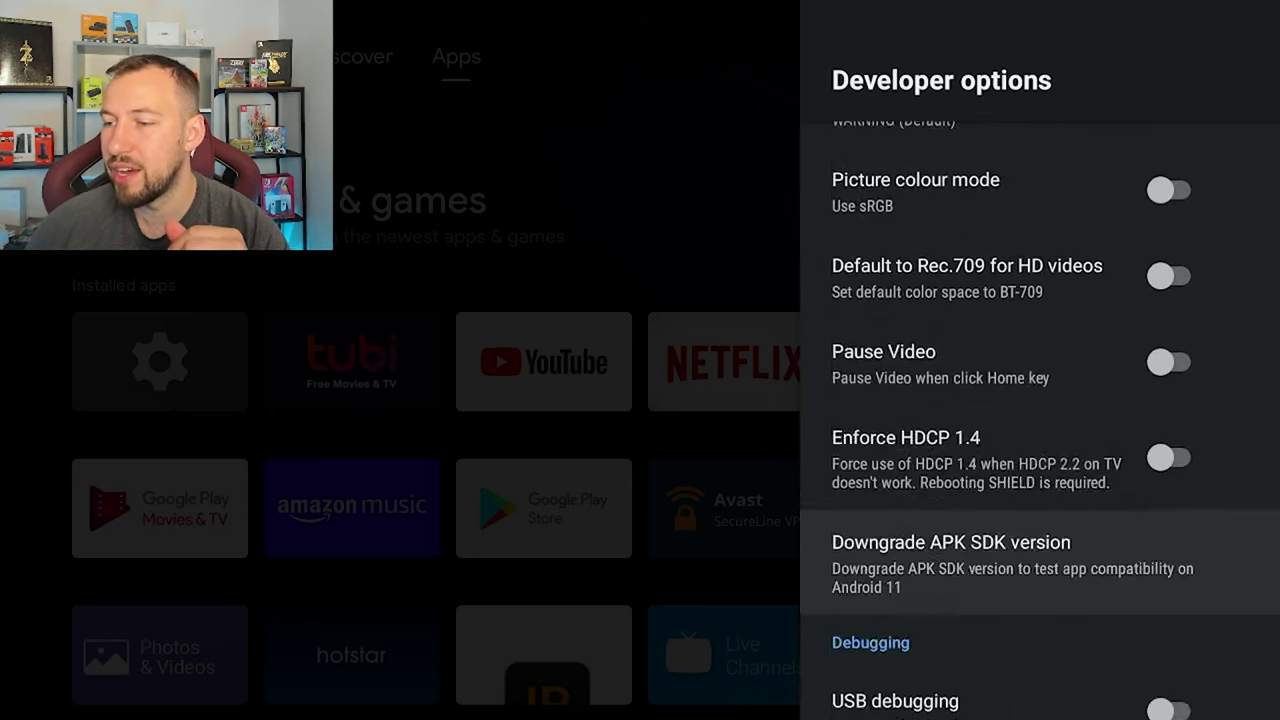
pyautogui.press('Down')
pyautogui.press('Down')
pyautogui.press('Down')
pyautogui.press('Down')
pyautogui.press('Down')
pyautogui.press('Down')
pyautogui.press('Down')
pyautogui.press('Down')
pyautogui.press('Down')
pyautogui.press('Down')
pyautogui.press('Down')
pyautogui.press('Down')
pyautogui.press('Down')
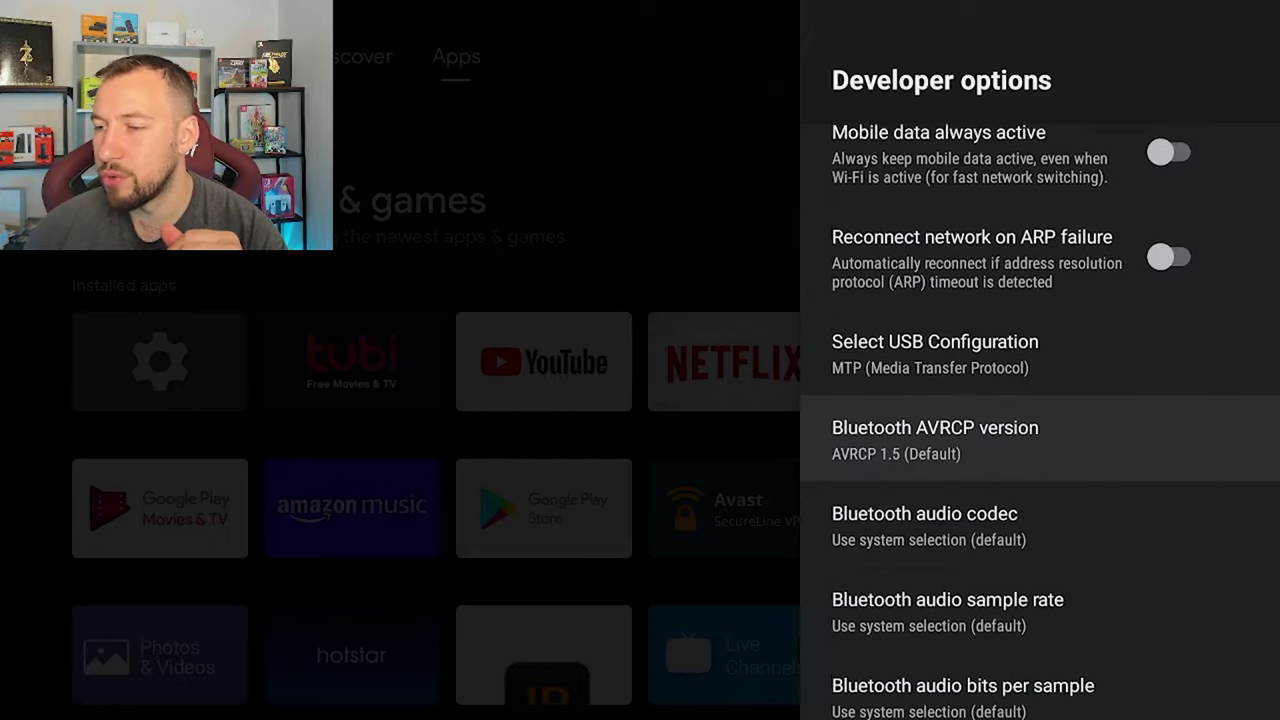
pyautogui.press('Down')
pyautogui.press('Down')
pyautogui.press('Down')
pyautogui.press('Down')
pyautogui.press('Down')
pyautogui.press('Down')
pyautogui.press('Down')
pyautogui.press('Down')
pyautogui.press('Down')
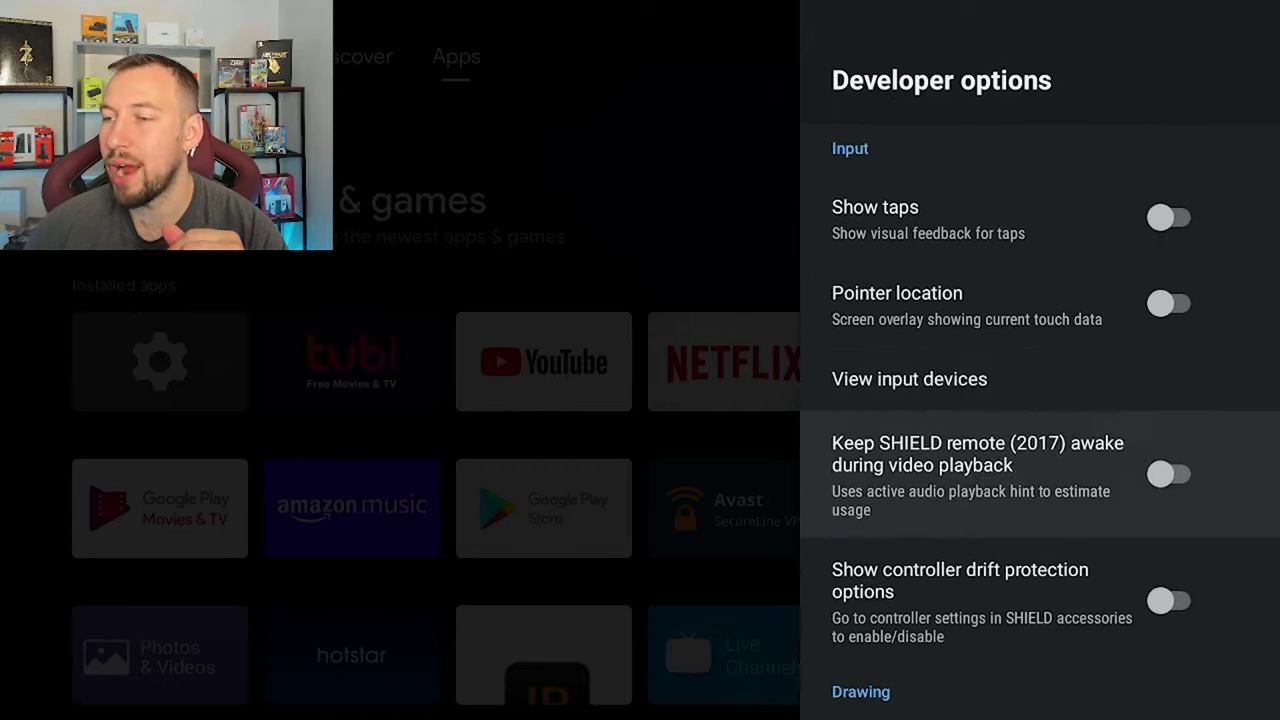
pyautogui.press('Down')
pyautogui.press('Down')
pyautogui.press('Down')
pyautogui.press('Down')
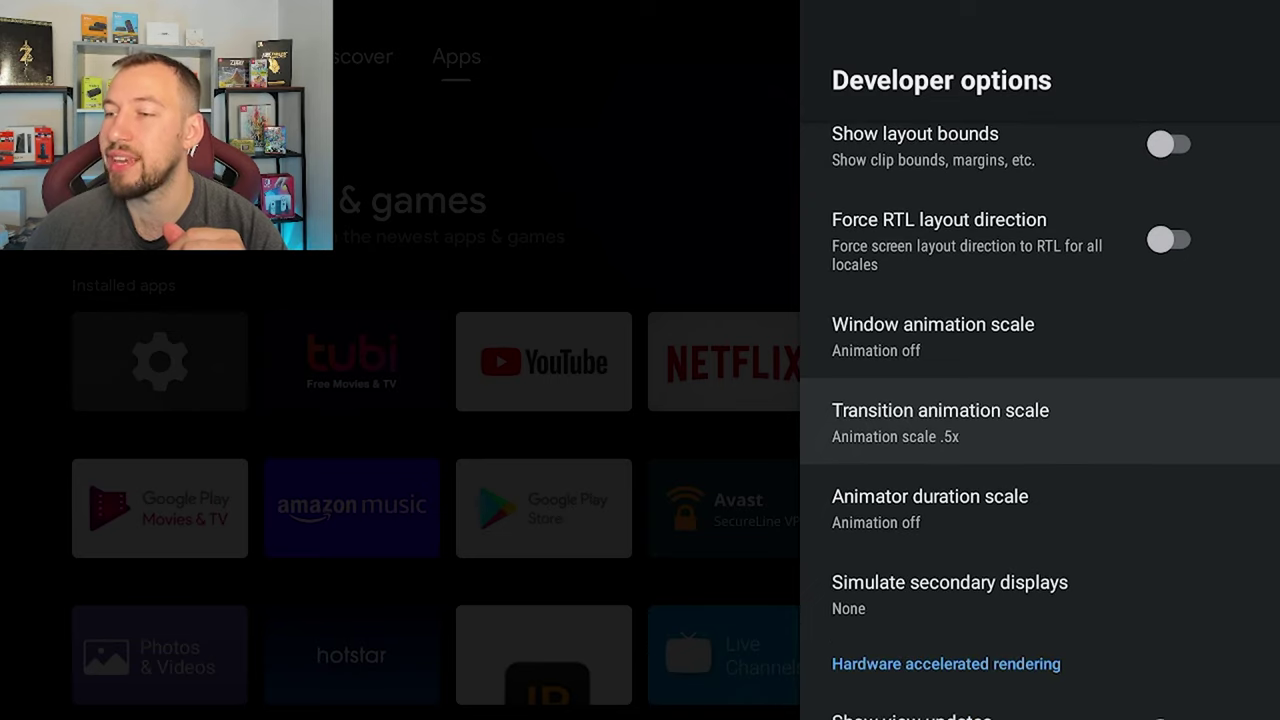
pyautogui.press('Return')
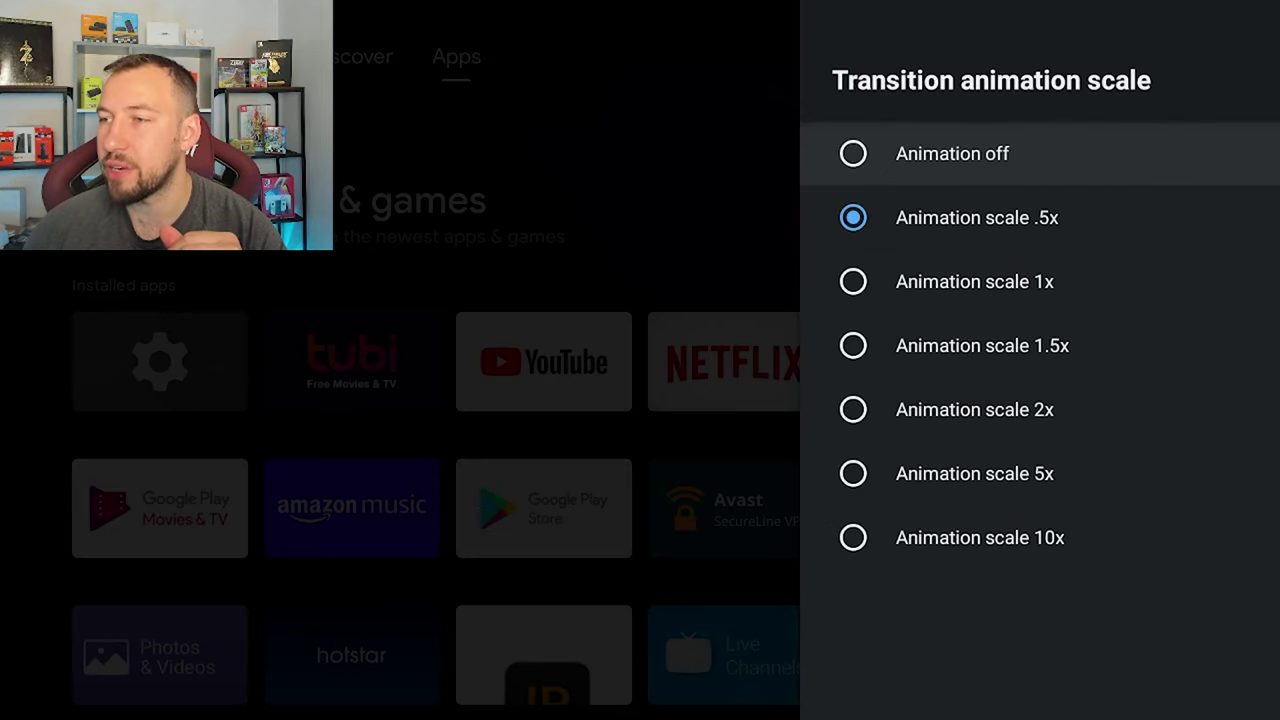
pyautogui.press('Return')
# - Check the window, transition and animator duration scale settings in the Developer options
pyautogui.press('Down')
pyautogui.press('Down')
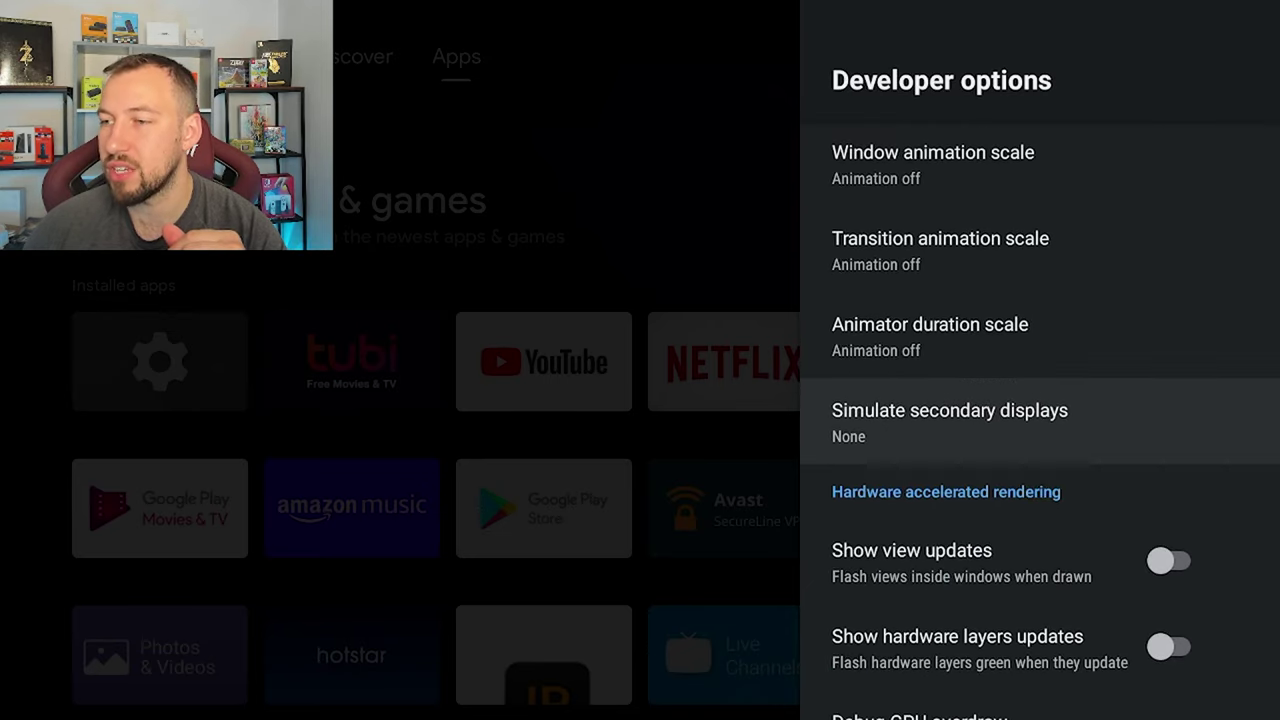
pyautogui.press('Up')
pyautogui.press('Up')
pyautogui.press('Up')
pyautogui.press('Down')
pyautogui.press('Down')
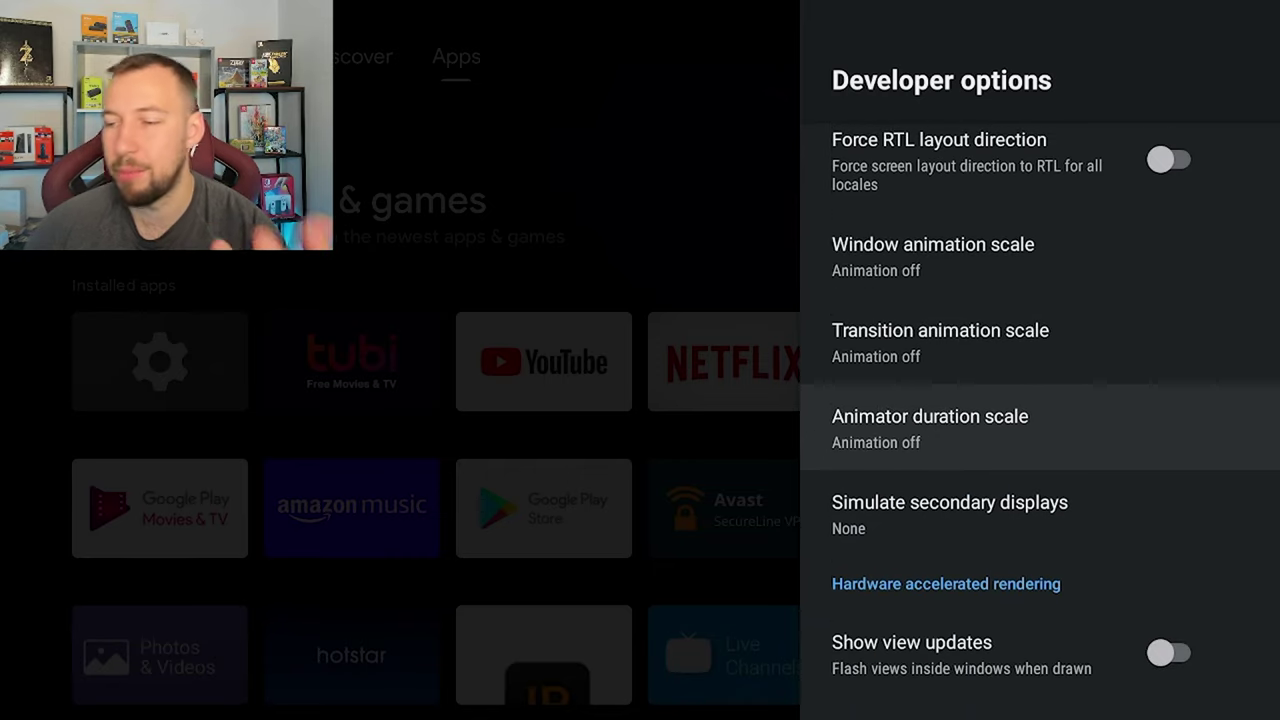
# - Review Simulate secondary displays and the Hardware accelerated rendering entries down to Force 4x MSAA
pyautogui.press('Down')
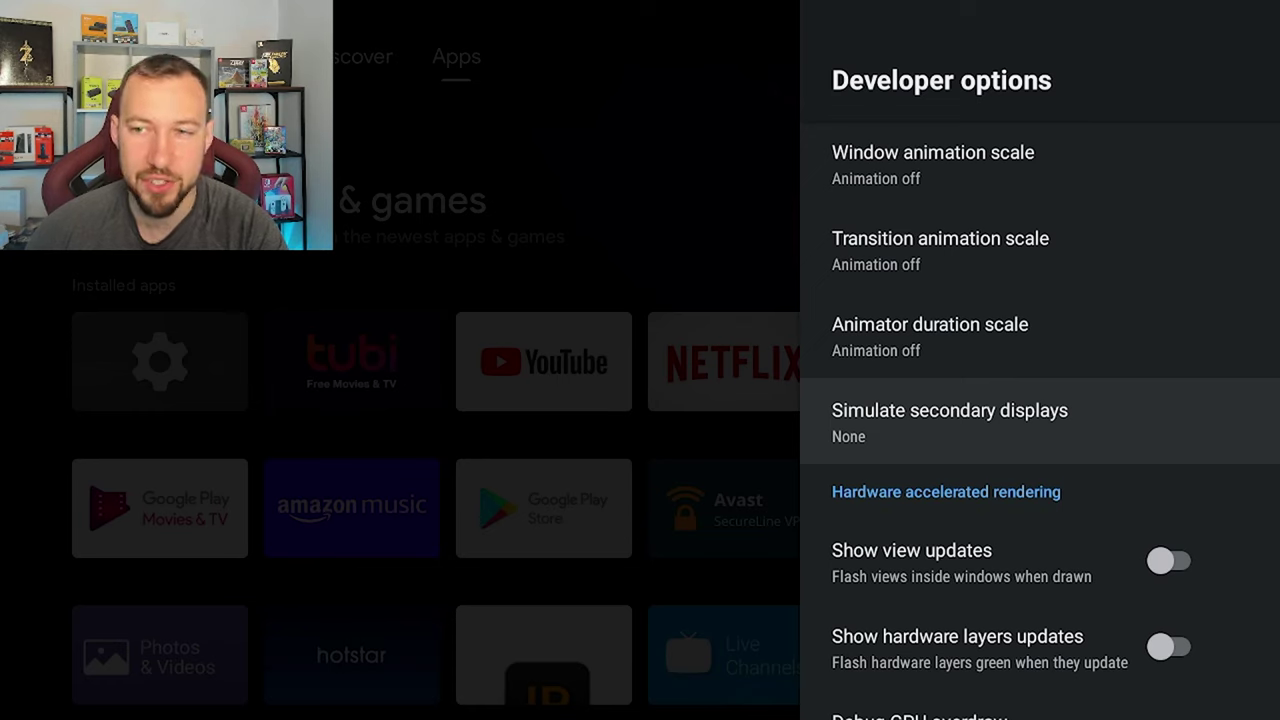
pyautogui.press('Down')
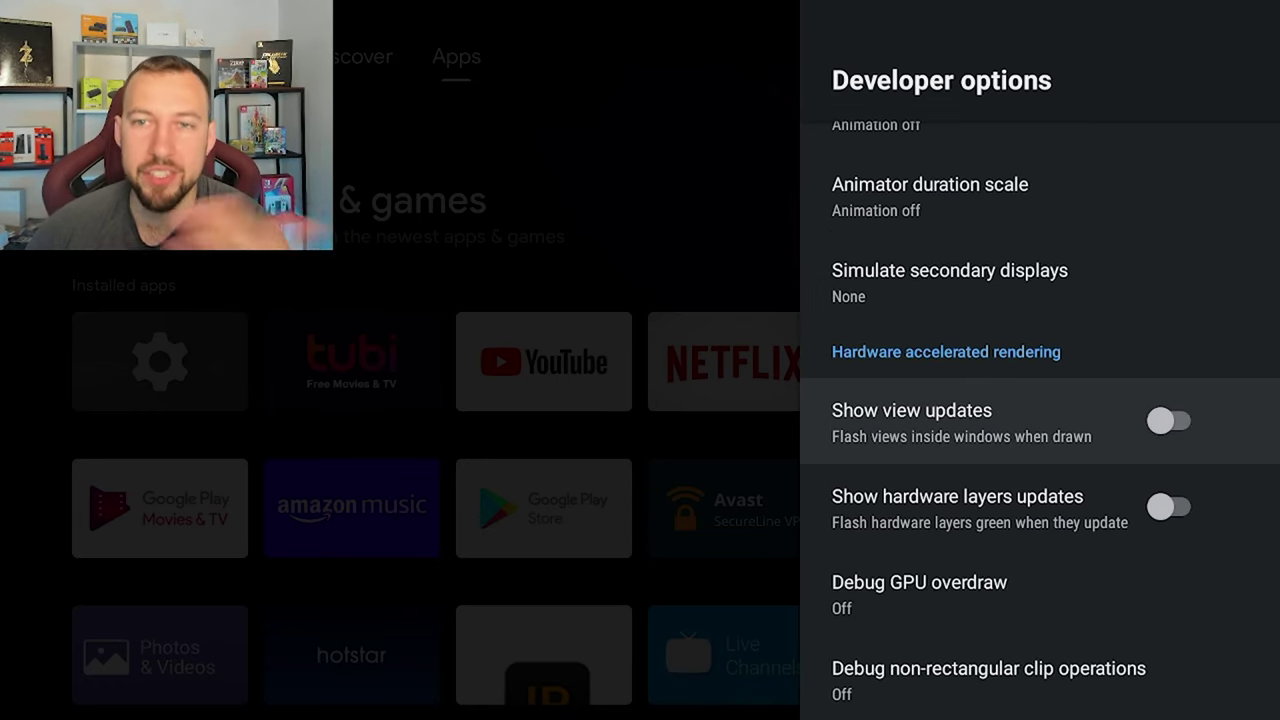
pyautogui.press('Down')
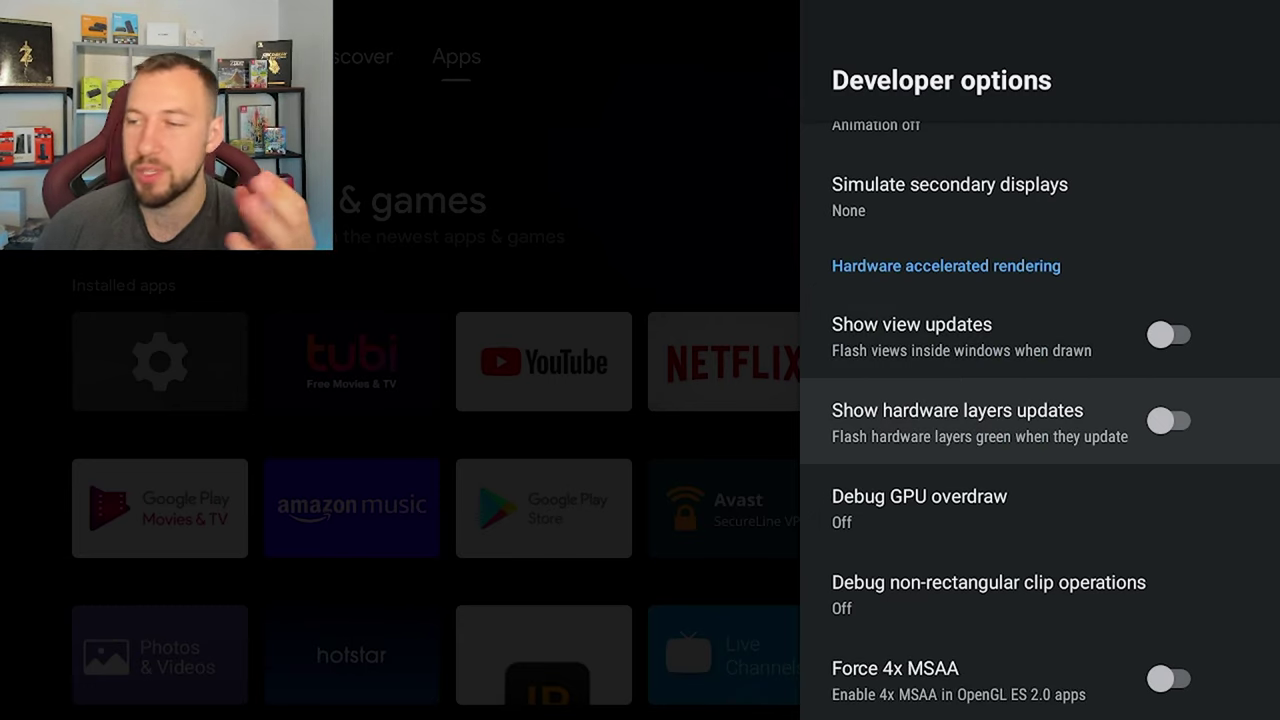
pyautogui.press('Down')
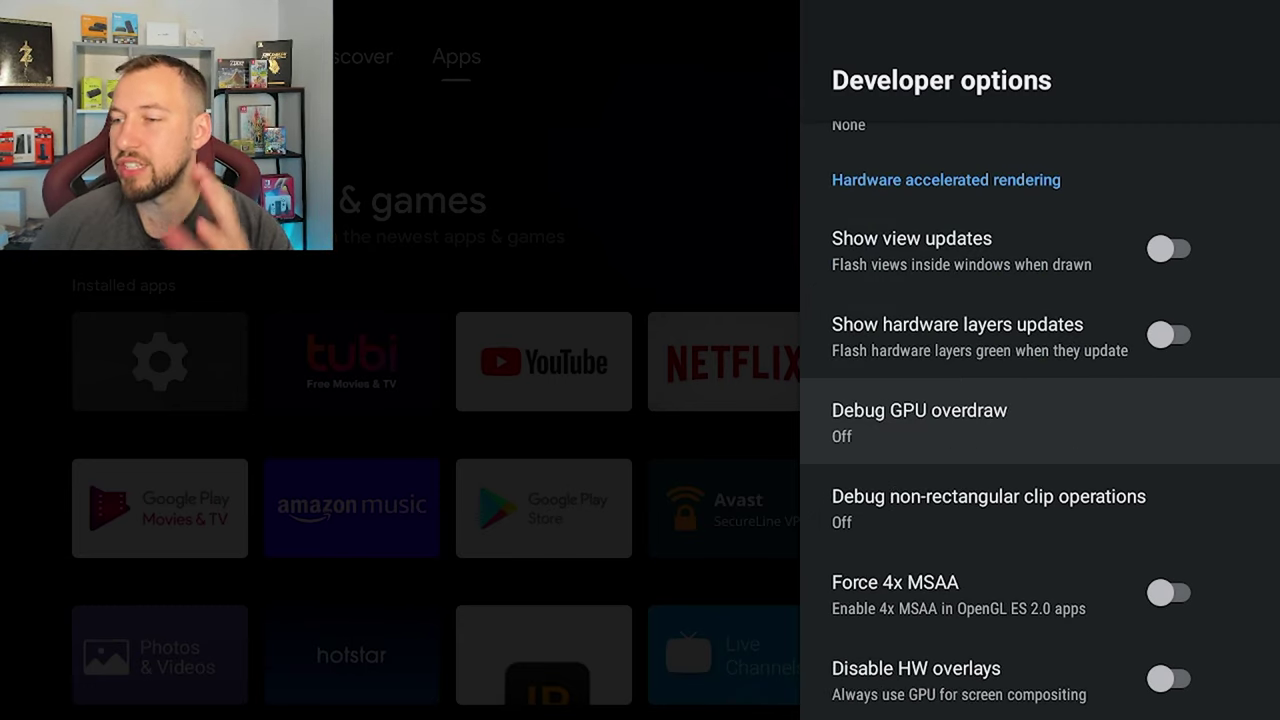
pyautogui.press('Down')
pyautogui.press('Down')
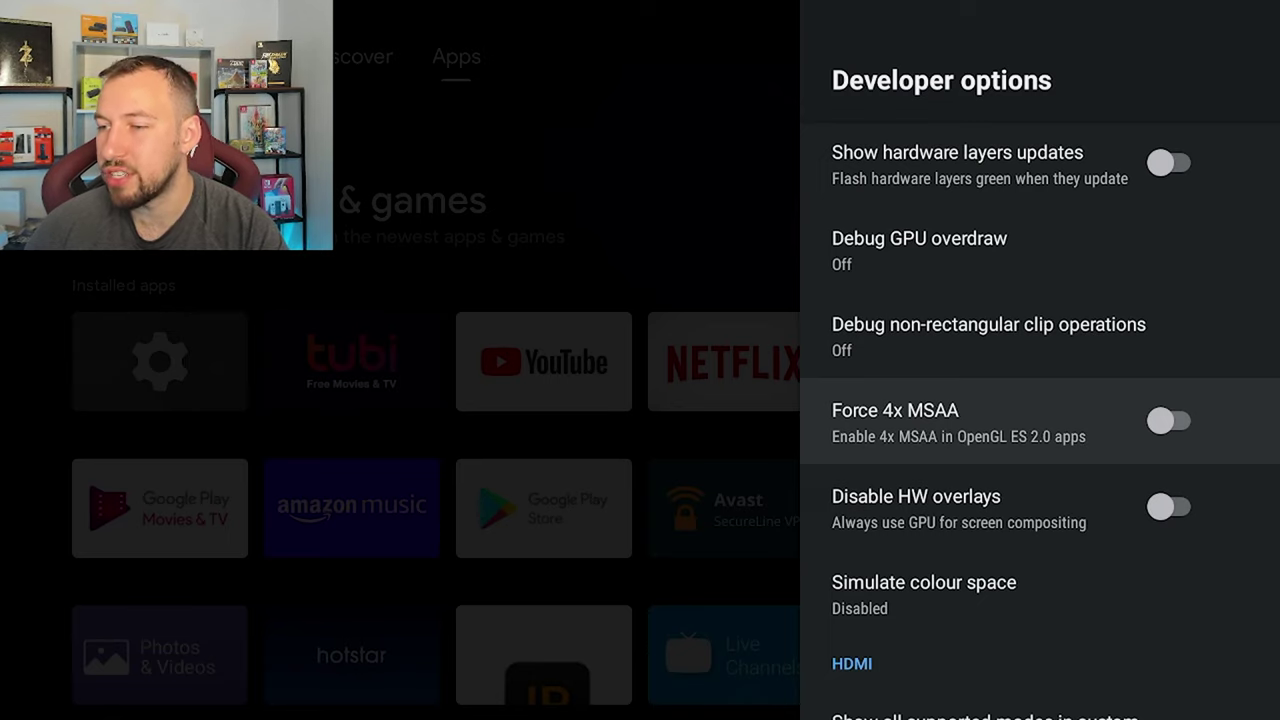
# - Review the remaining Developer options from Disable HW overlays through the HDMI, Media, Audio and Monitoring sections to Standby apps
pyautogui.press('Down')
pyautogui.press('Down')
pyautogui.press('Down')
pyautogui.press('Down')
pyautogui.press('Down')
pyautogui.press('Down')
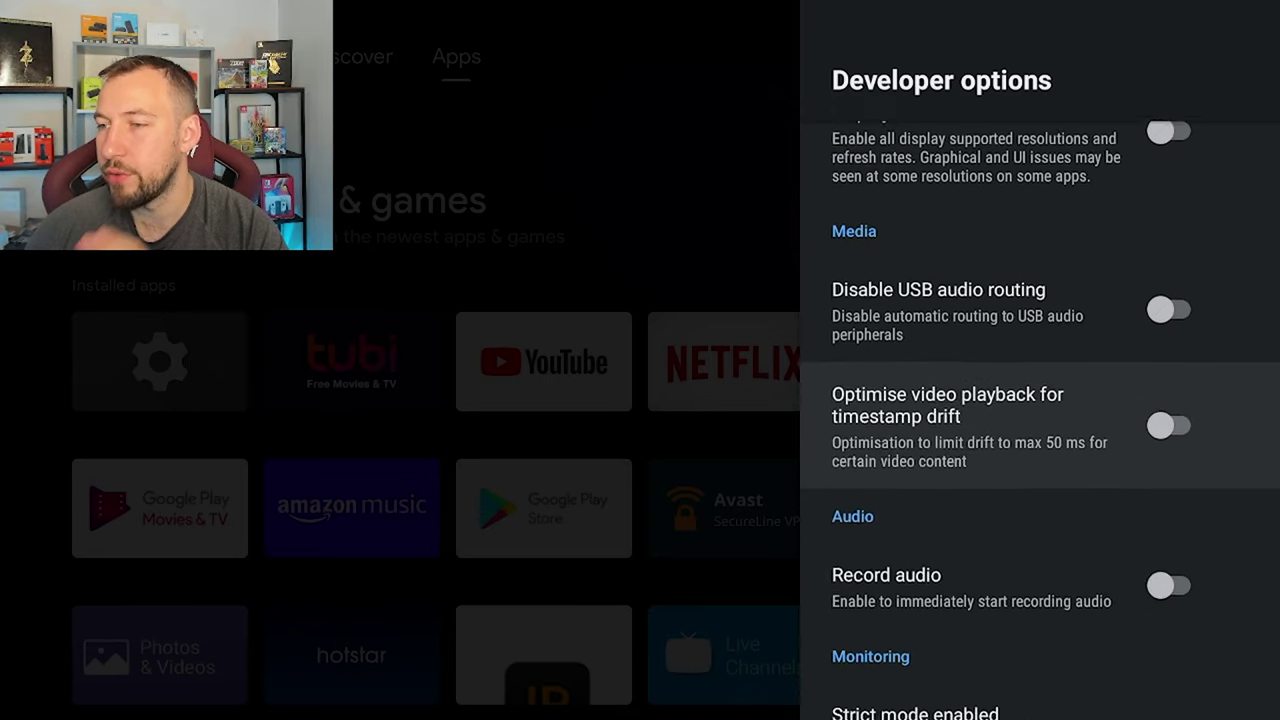
pyautogui.press('Down')
pyautogui.press('Down')
pyautogui.press('Down')
pyautogui.press('Down')
pyautogui.press('Down')
pyautogui.press('Down')
pyautogui.press('Down')
pyautogui.press('Down')
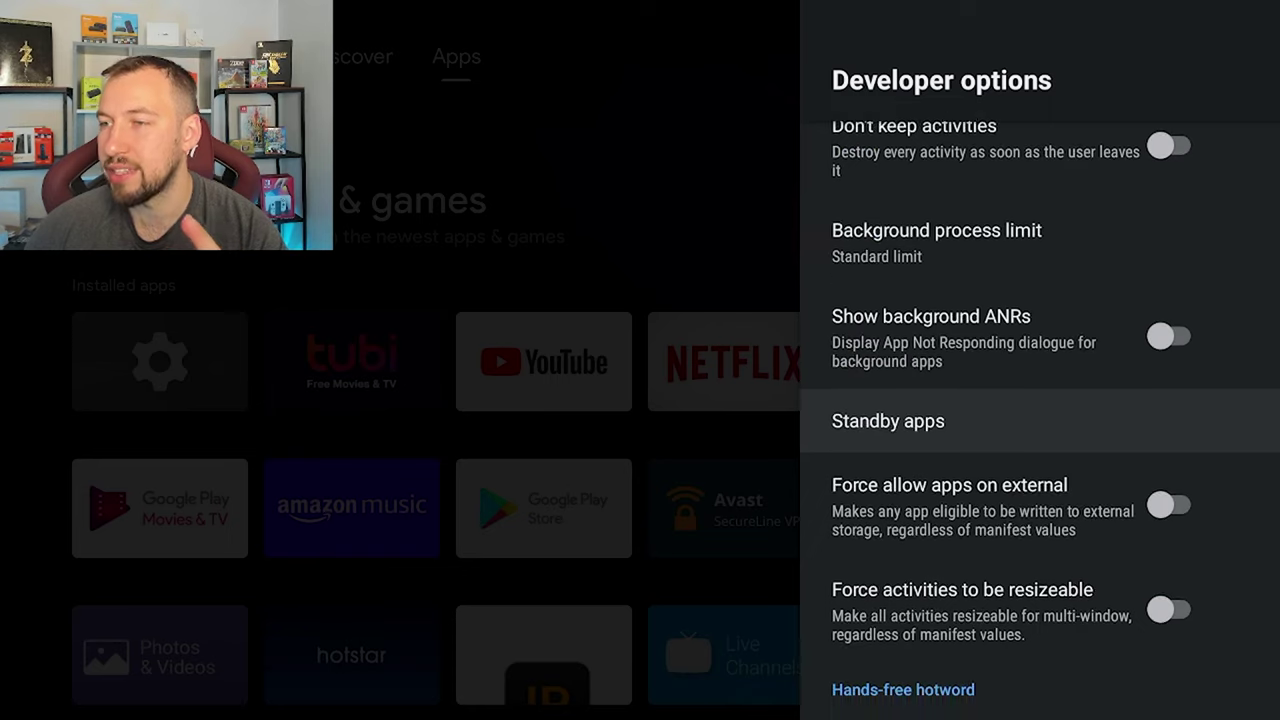
# - Check the available Background process limit options in the Apps section of the Developer options without changing the limit
pyautogui.press('Up')
pyautogui.press('Up')
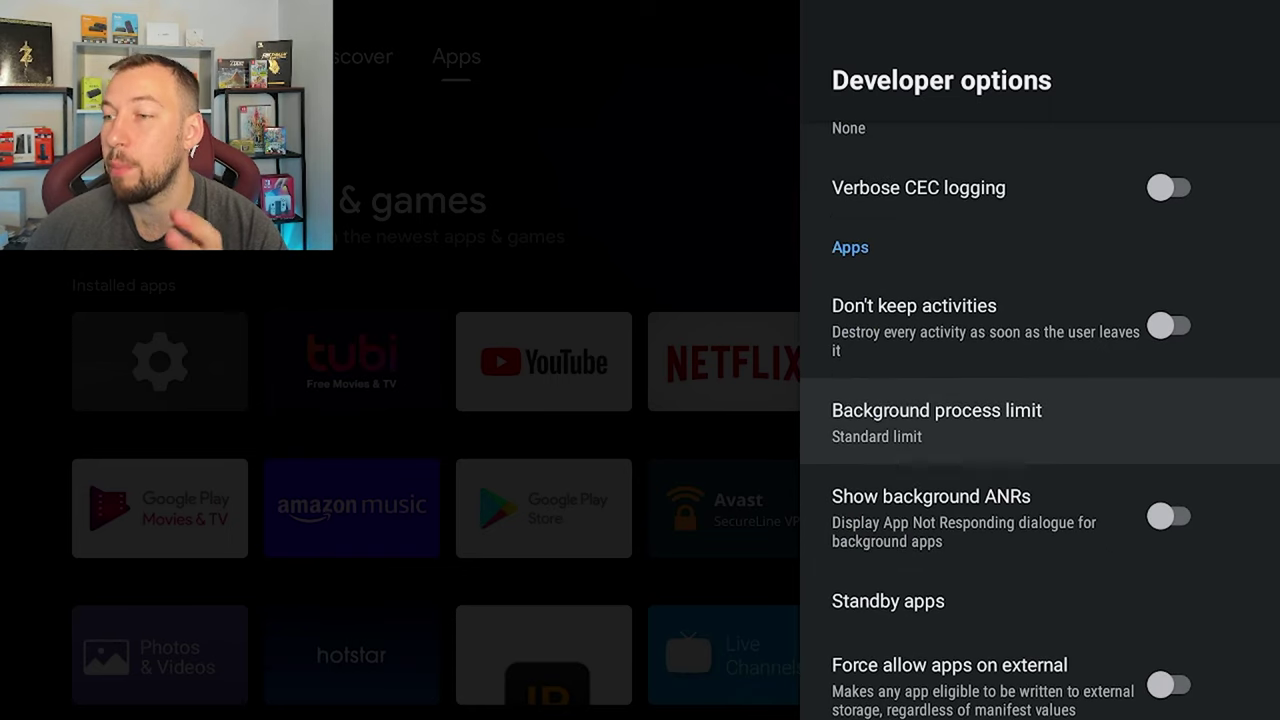
pyautogui.press('Return')
pyautogui.press('Down')
pyautogui.press('Down')
pyautogui.press('Down')
pyautogui.press('Down')
pyautogui.press('Down')
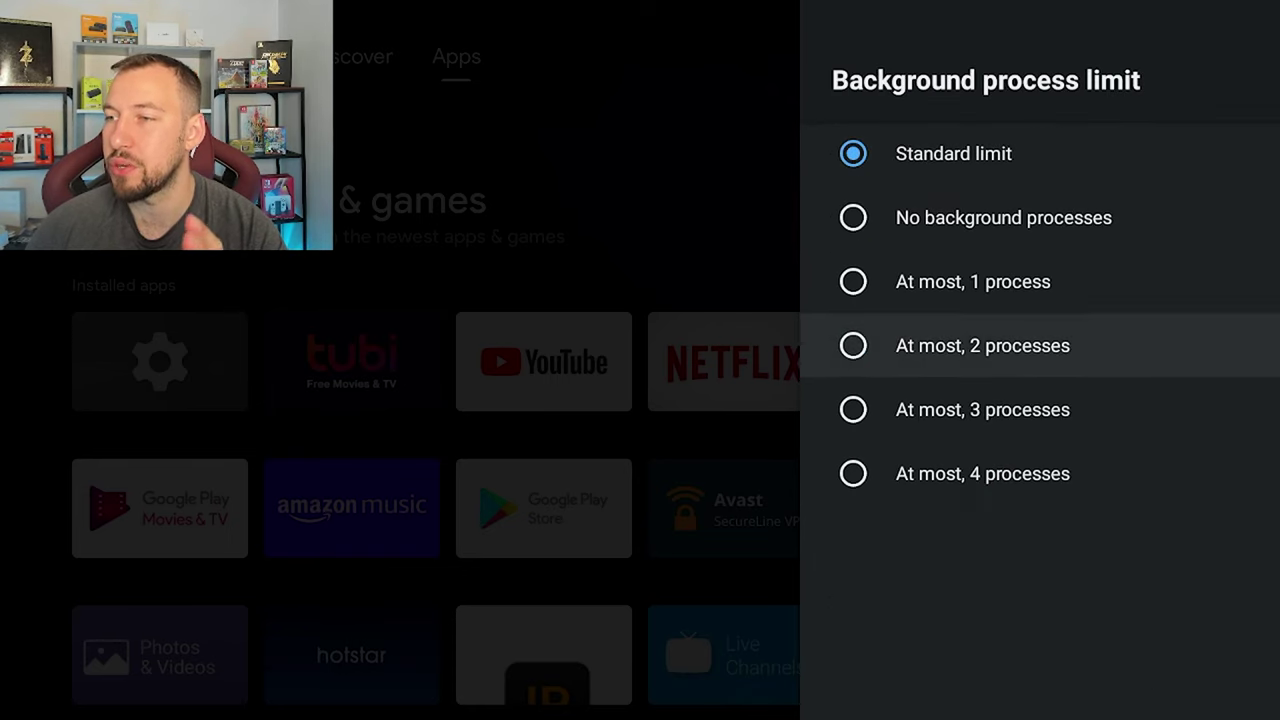
pyautogui.press('Escape')
# - Review the last Developer options, from Show background ANRs through Hands-free hotword to System Upgrades, and return to the main Settings list
pyautogui.press('Down')
pyautogui.press('Down')
pyautogui.press('Down')
pyautogui.press('Down')
pyautogui.press('Down')
pyautogui.press('Down')
pyautogui.press('Down')
pyautogui.press('Up')
pyautogui.press('Up')
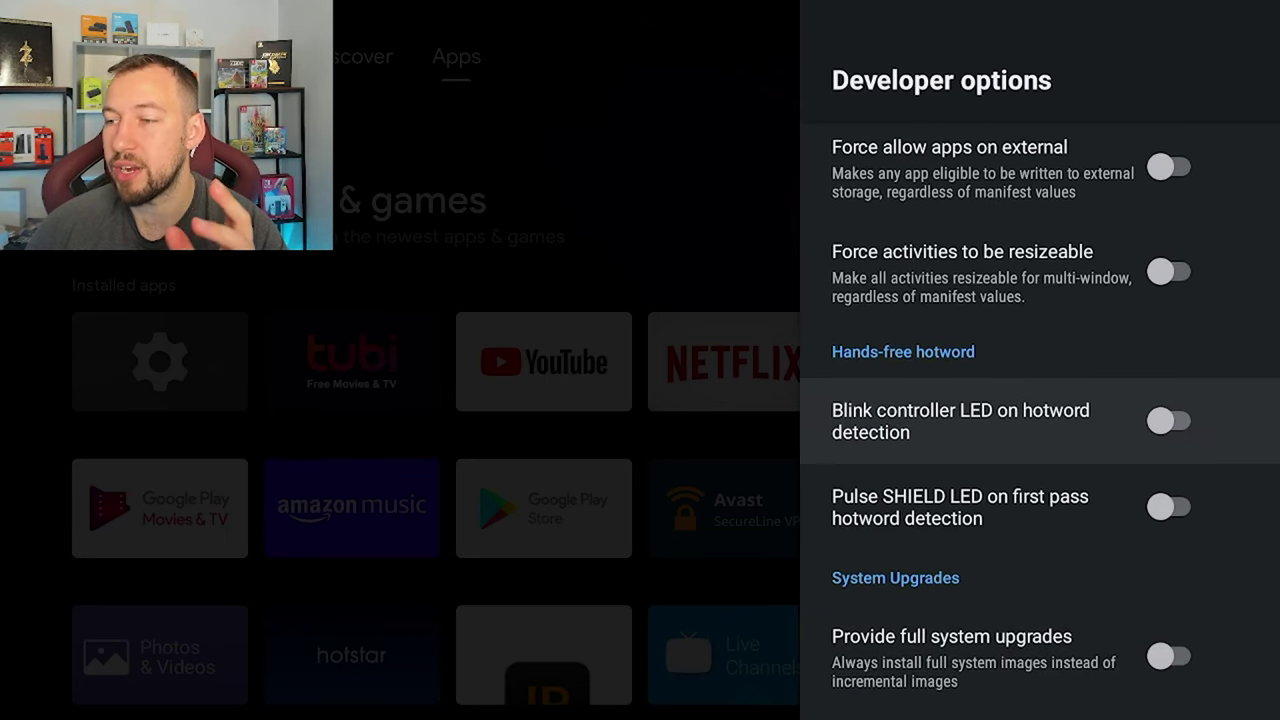
pyautogui.press('Down')
pyautogui.press('Down')
pyautogui.press('Up')
pyautogui.press('Up')
pyautogui.press('Up')
pyautogui.press('Escape')
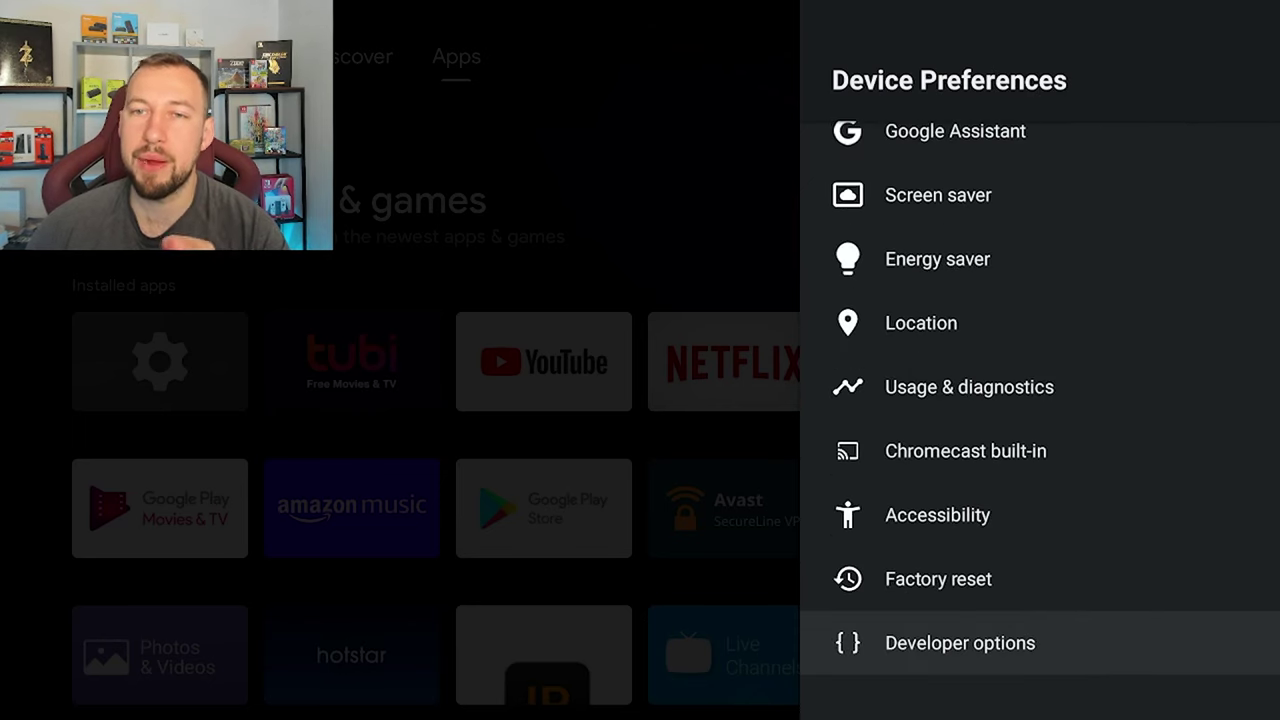
pyautogui.press('Up')
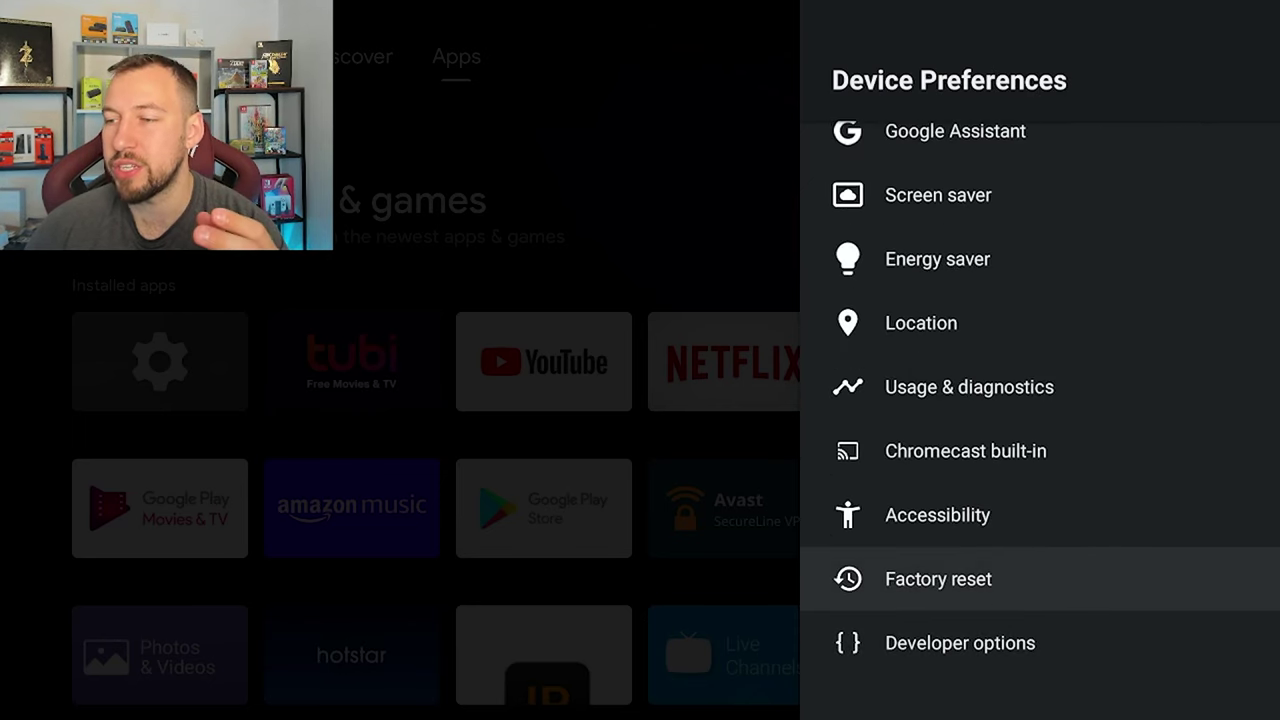
pyautogui.press('Escape')
# - Review the Remotes & accessories settings from SHIELD accessories to the paired Wireless Controller
pyautogui.press('Down')
pyautogui.press('Return')
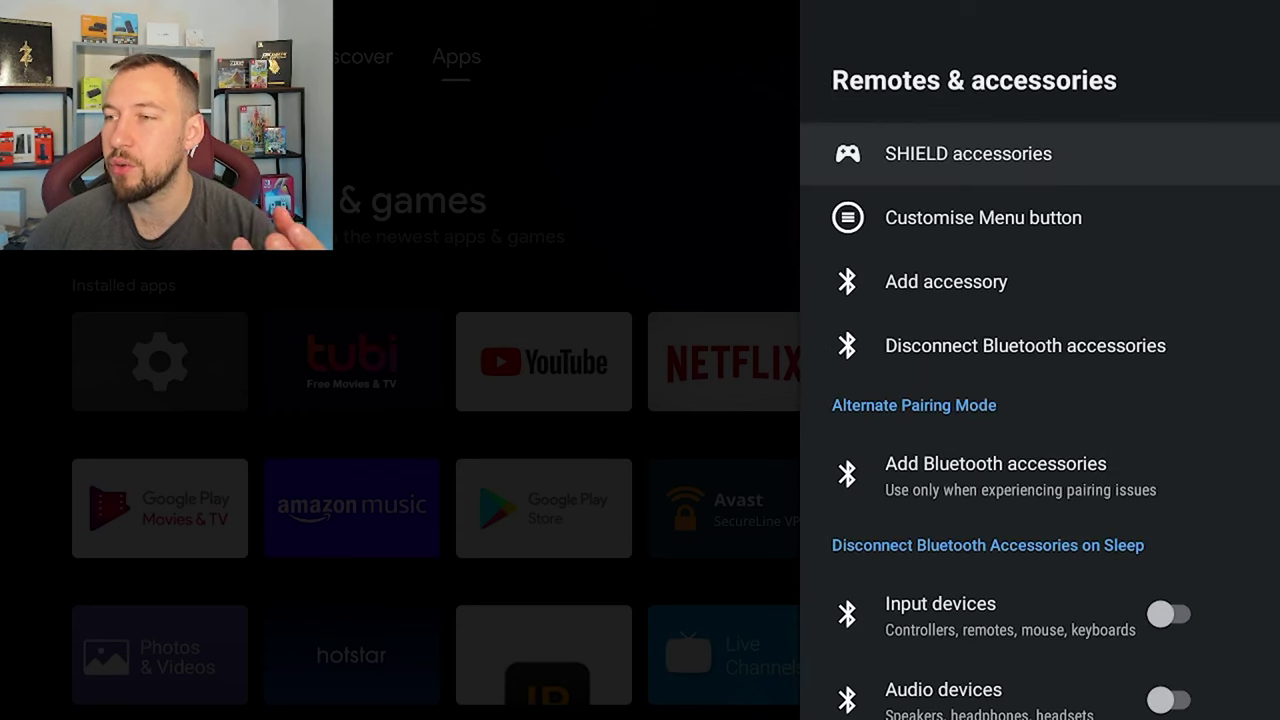
pyautogui.press('Down')
pyautogui.press('Down')
pyautogui.press('Down')
pyautogui.press('Down')
pyautogui.press('Down')
pyautogui.press('Down')
pyautogui.press('Down')
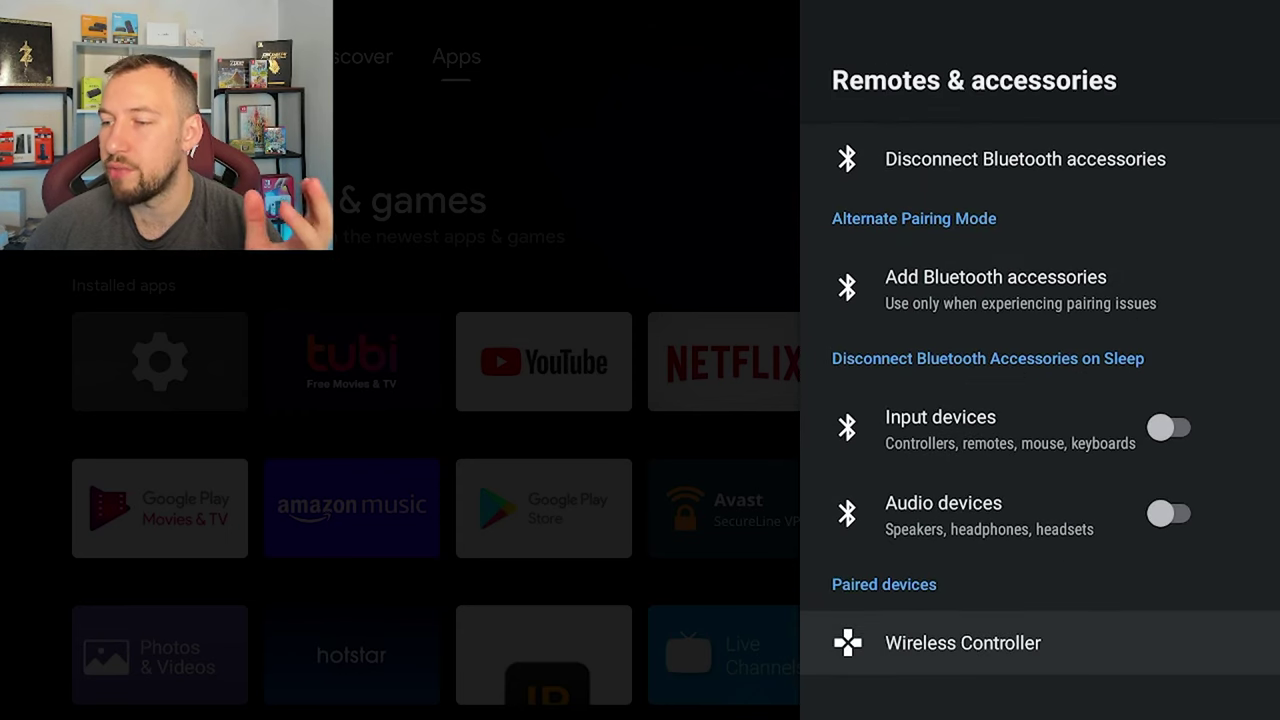
pyautogui.press('Escape')
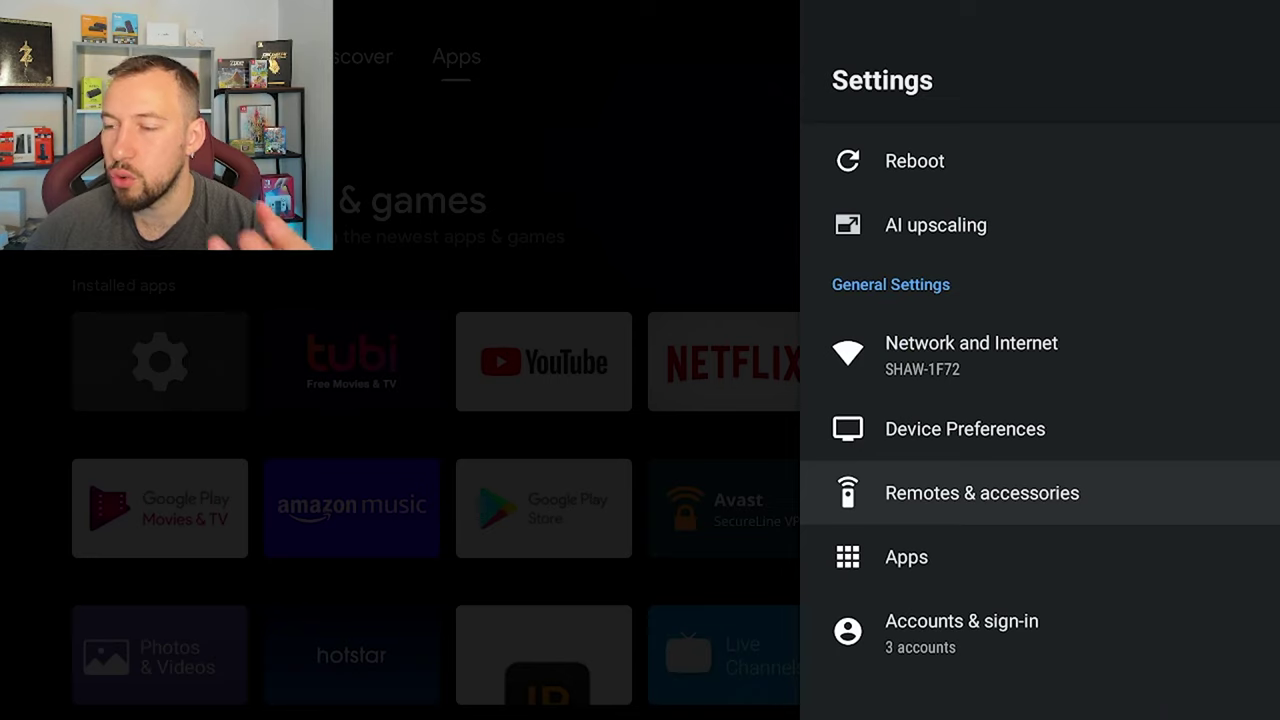
# - Open the Apps settings and look through the recently opened apps, See all apps and App permissions entries
pyautogui.press('Down')
pyautogui.press('Down')
pyautogui.press('Up')
pyautogui.press('Return')
pyautogui.press('Down')
pyautogui.press('Down')
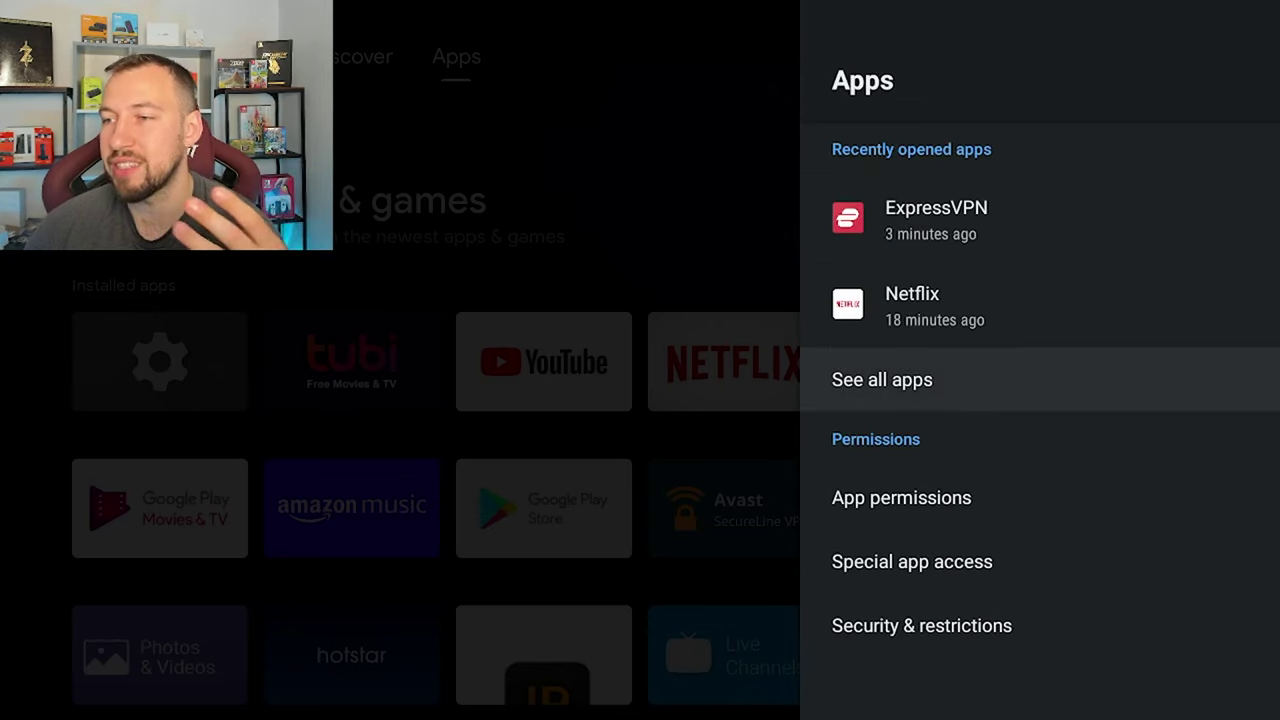
pyautogui.press('Down')
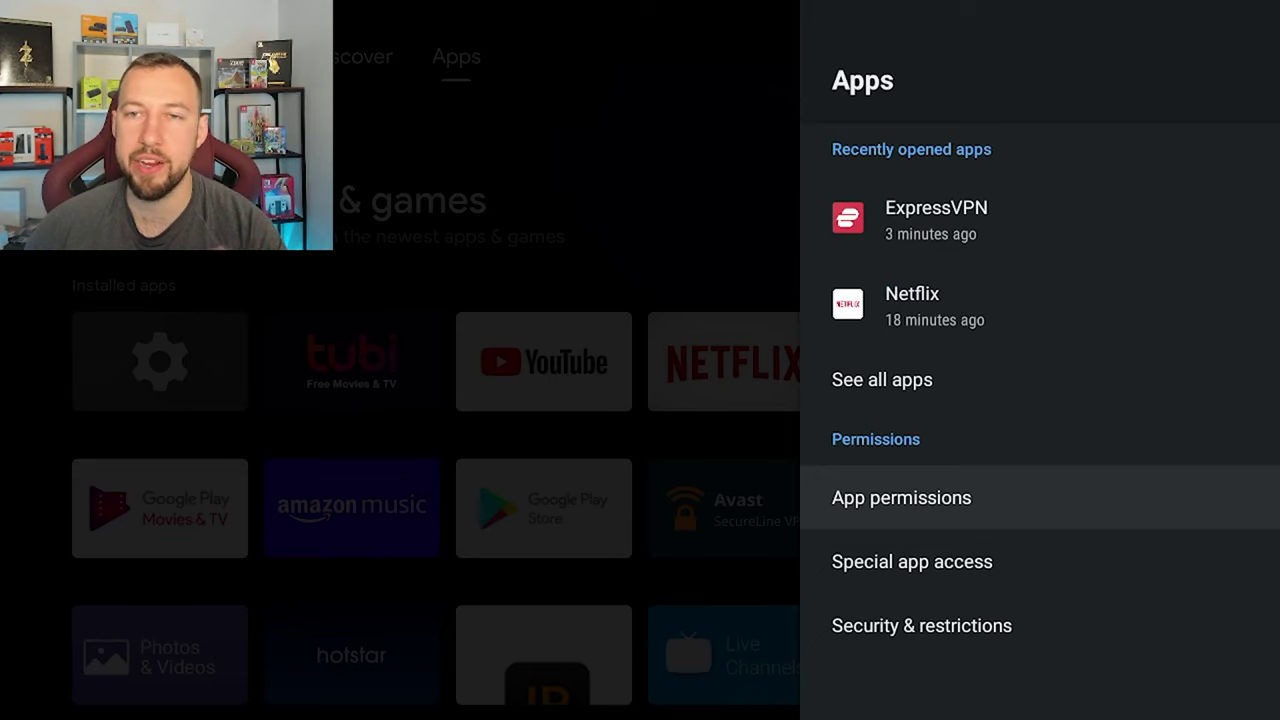